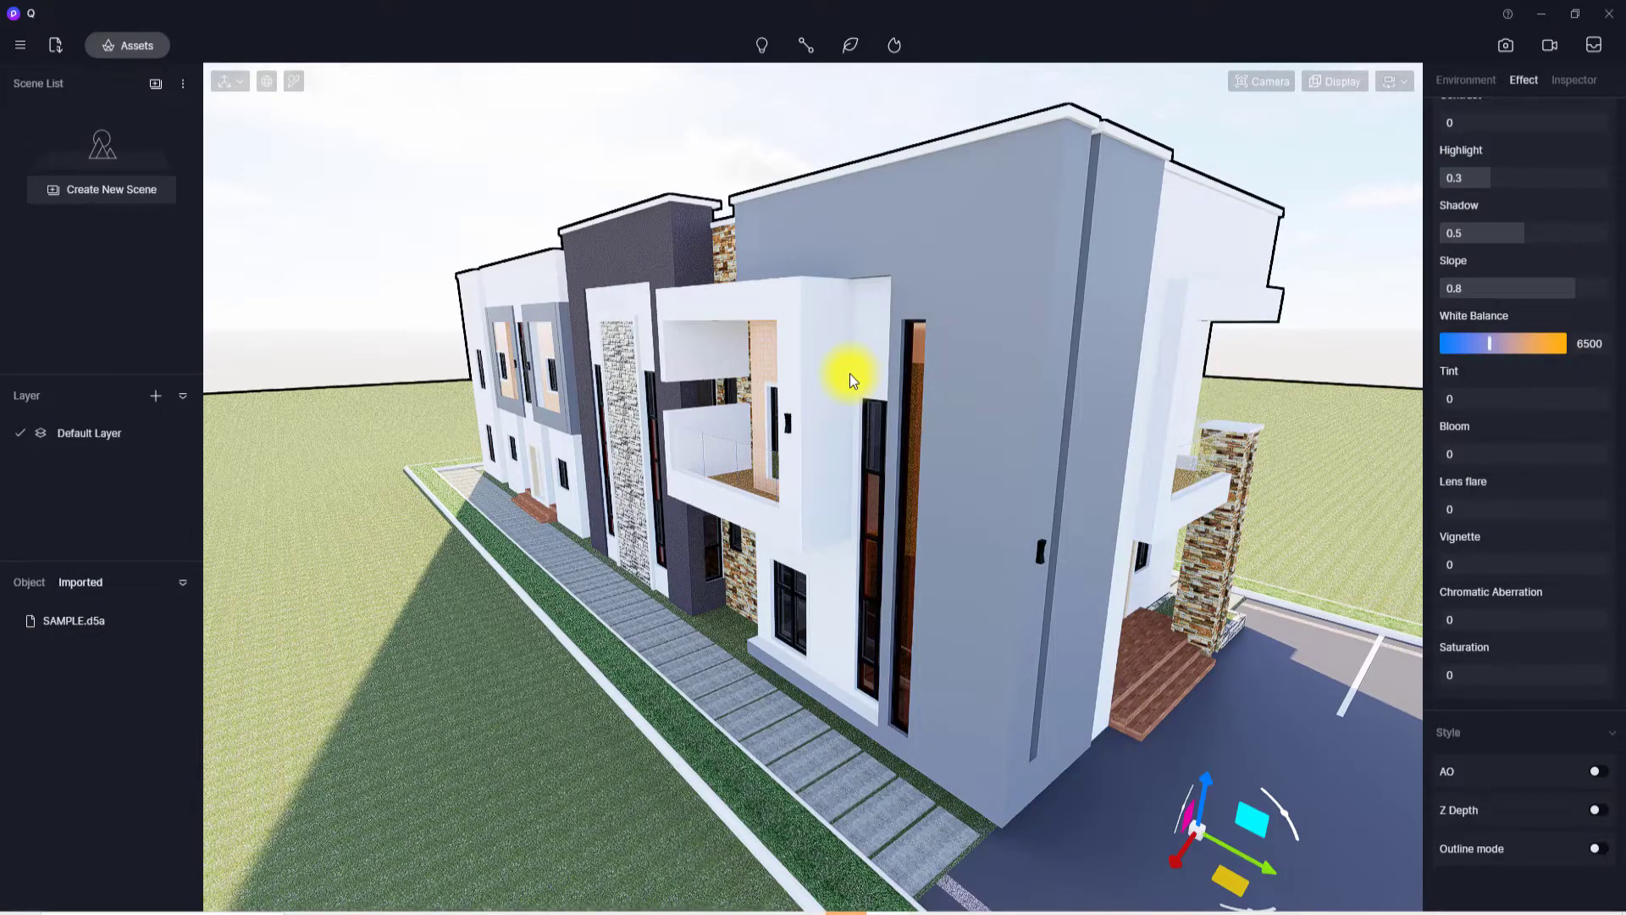
- Open the online material library for texturing the grey corner tower of the building
scroll(850, 373, "down", 3)
right_click_drag(842, 437, 654, 307)
scroll(1113, 559, "up", 4)
scroll(654, 307, "down", 4)
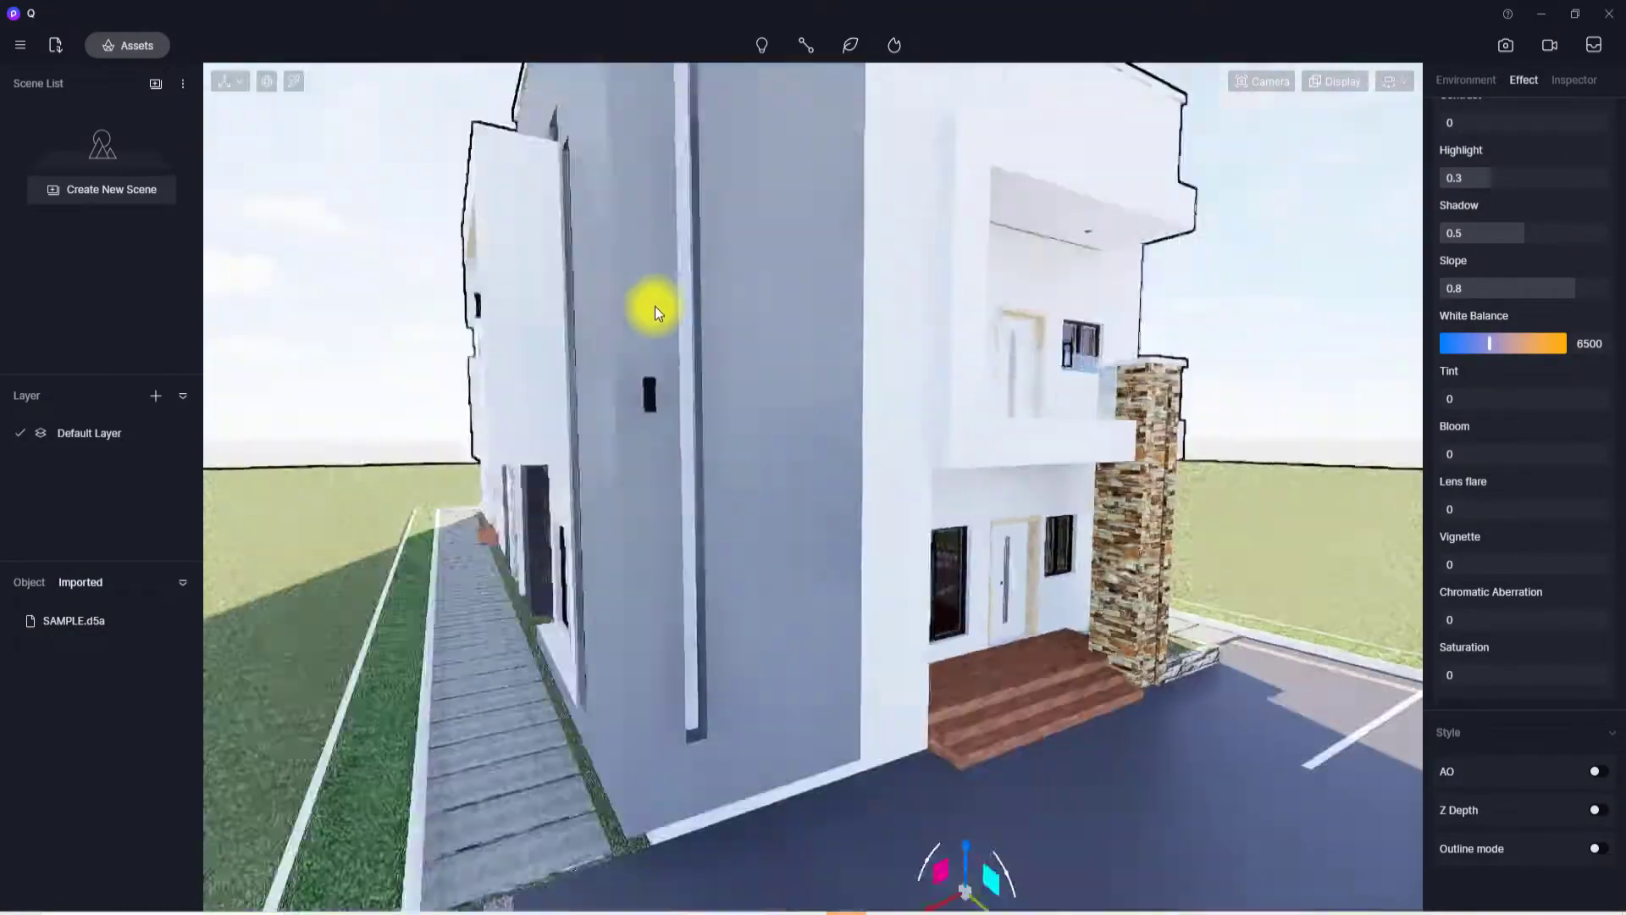
right_click_drag(830, 563, 768, 553)
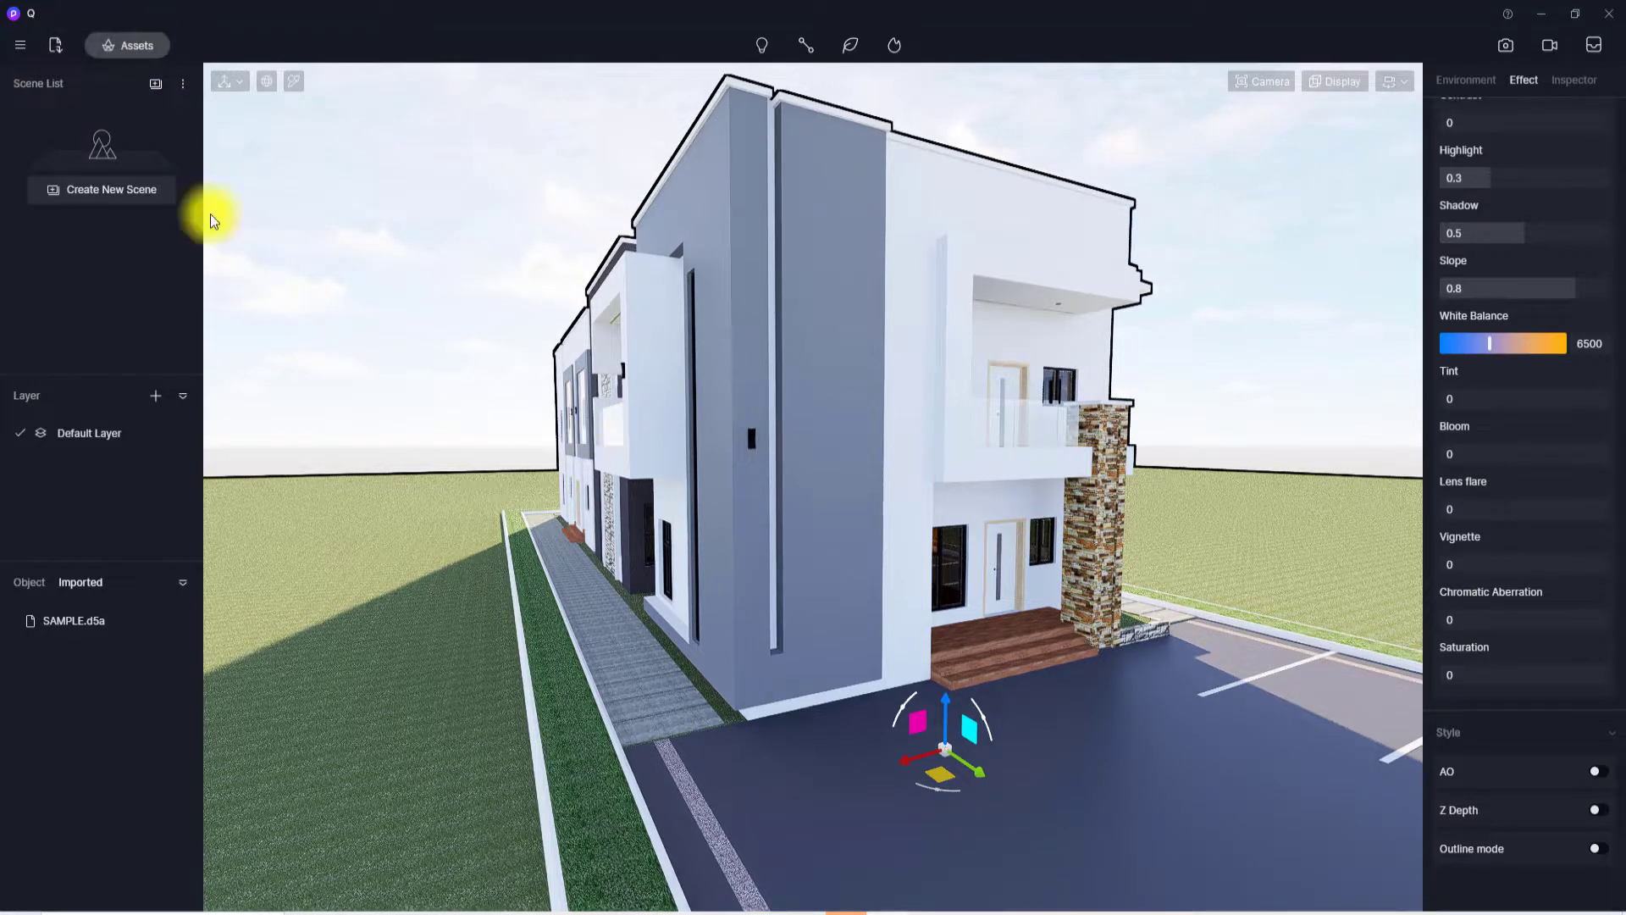
left_click(128, 44)
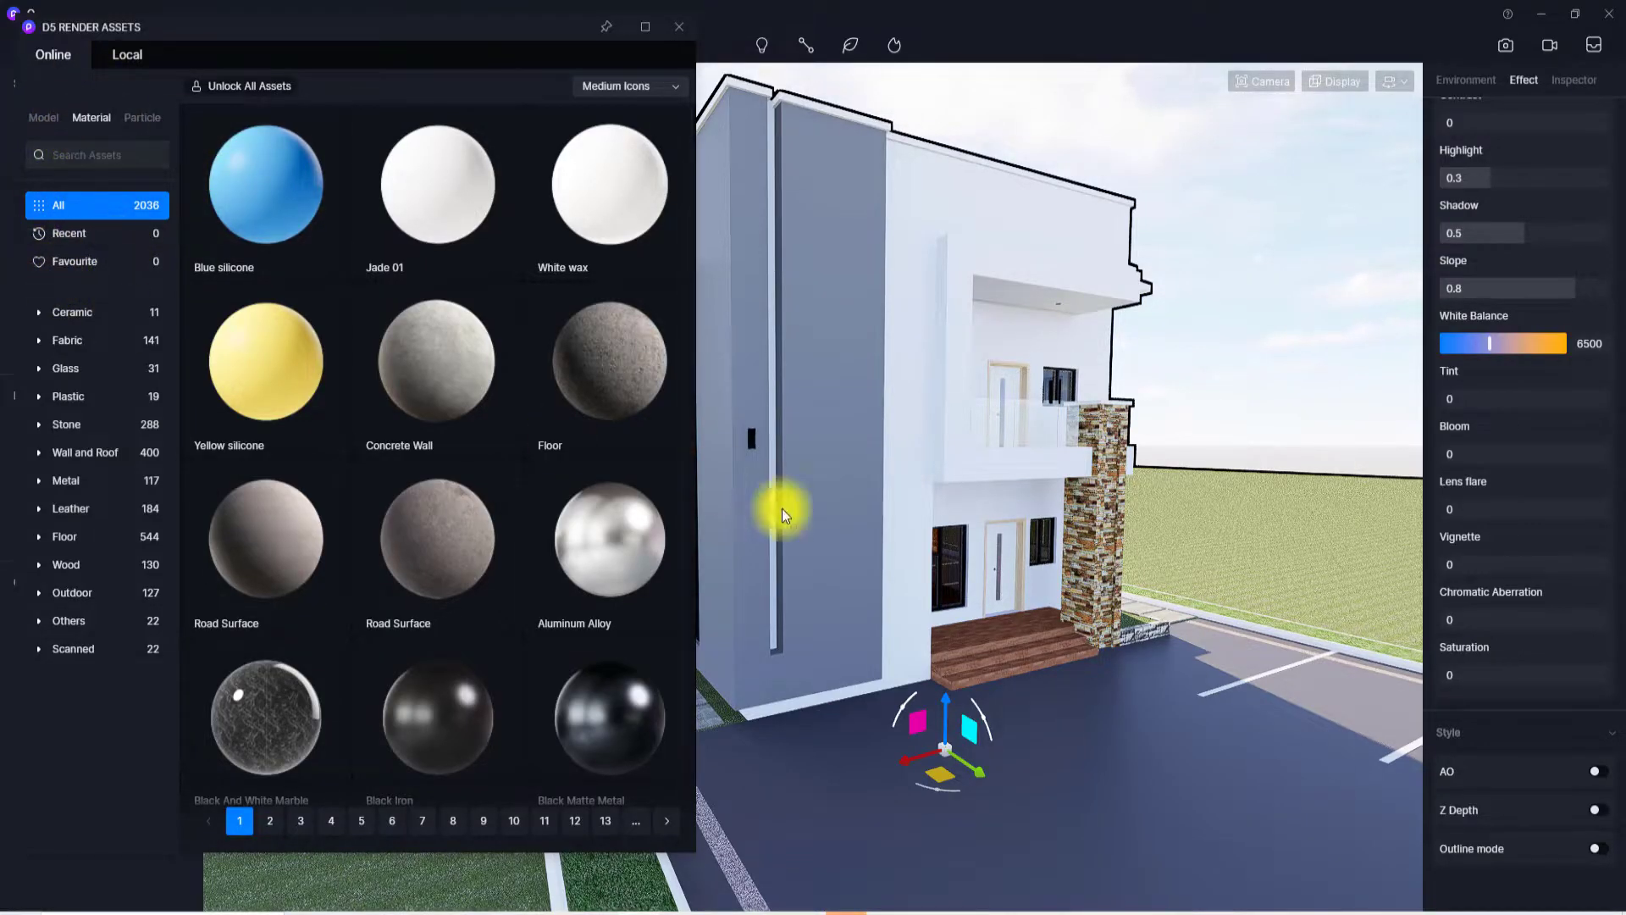
right_click_drag(781, 508, 835, 537)
scroll(835, 537, "up", 6)
scroll(837, 492, "down", 5)
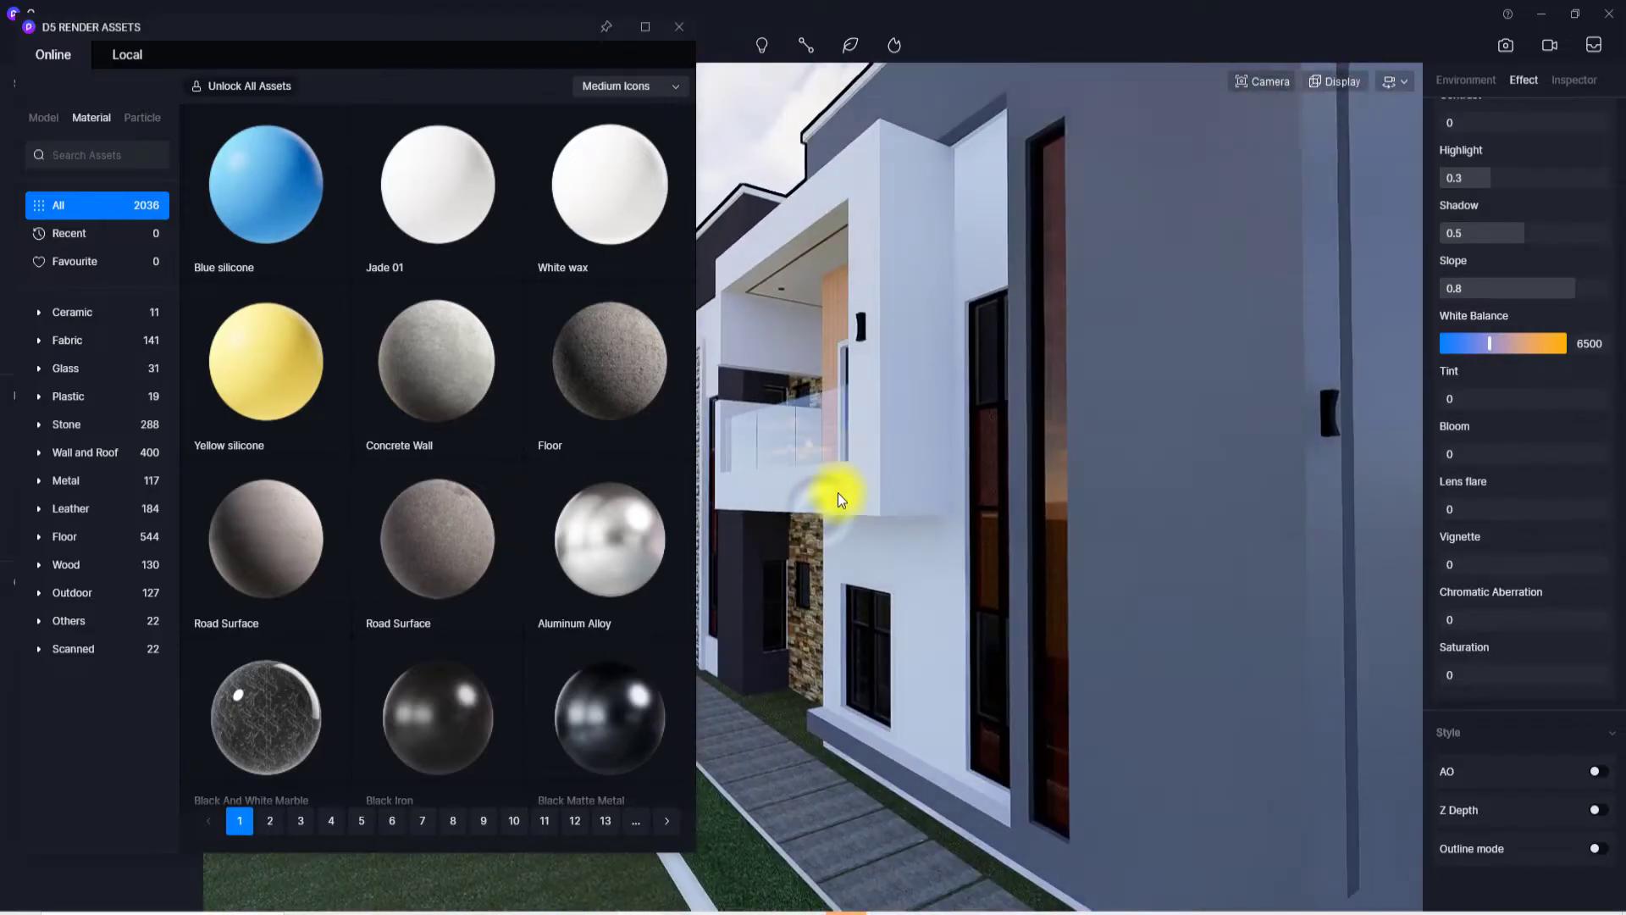
right_click_drag(908, 611, 1219, 521)
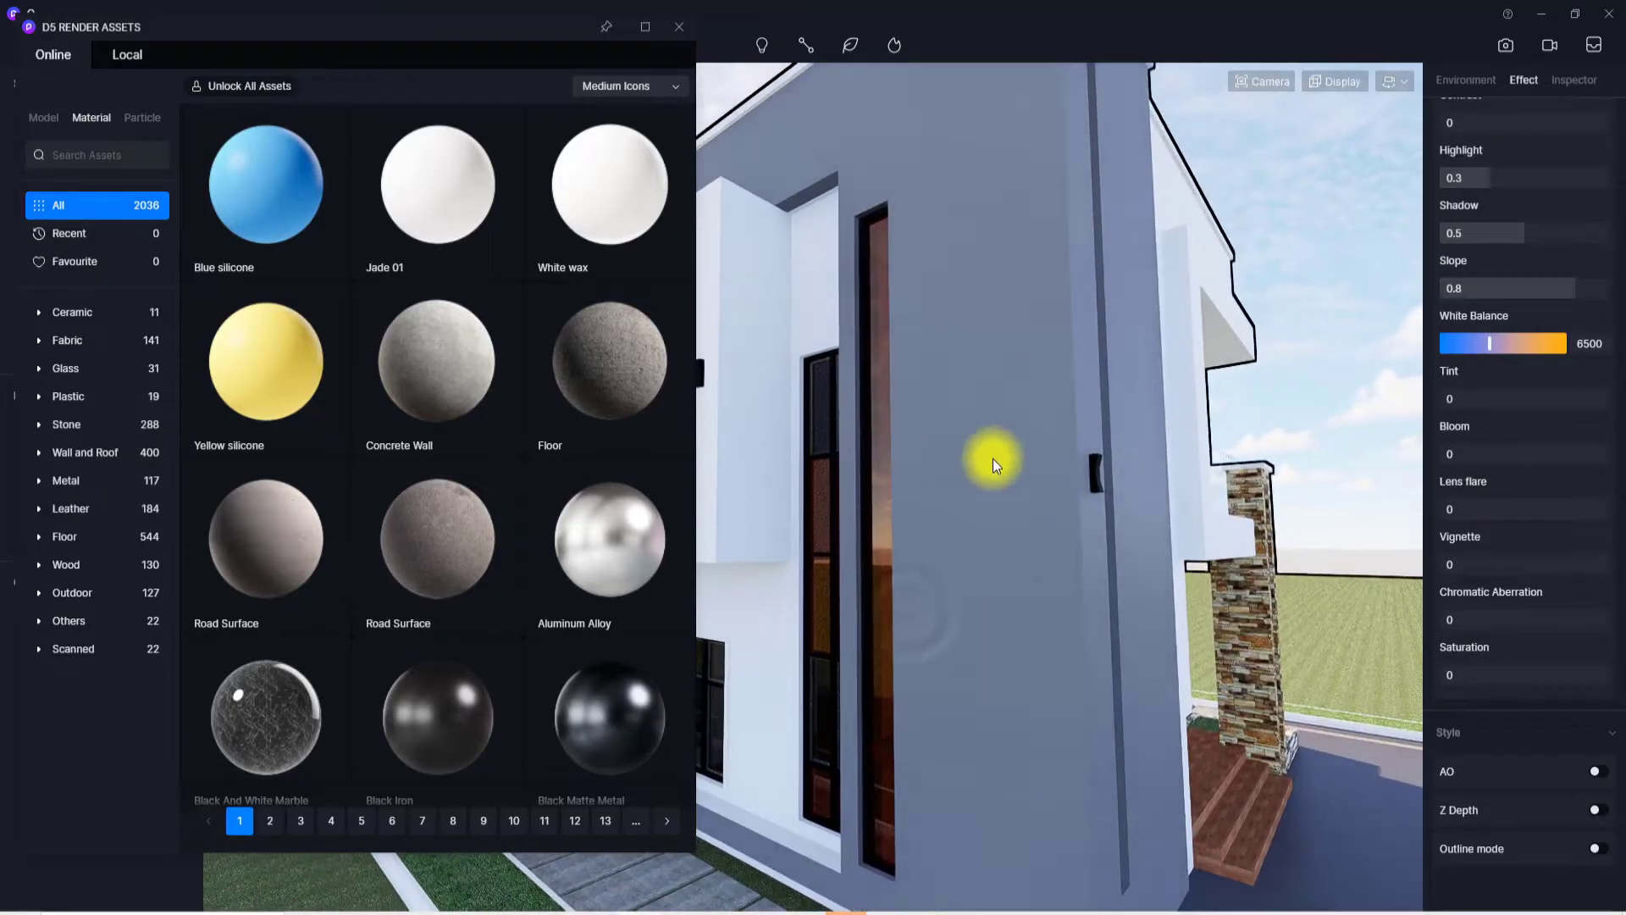
- Browse the Wall Paint category of the Wall and Roof materials for a white textured finish
left_click(71, 452)
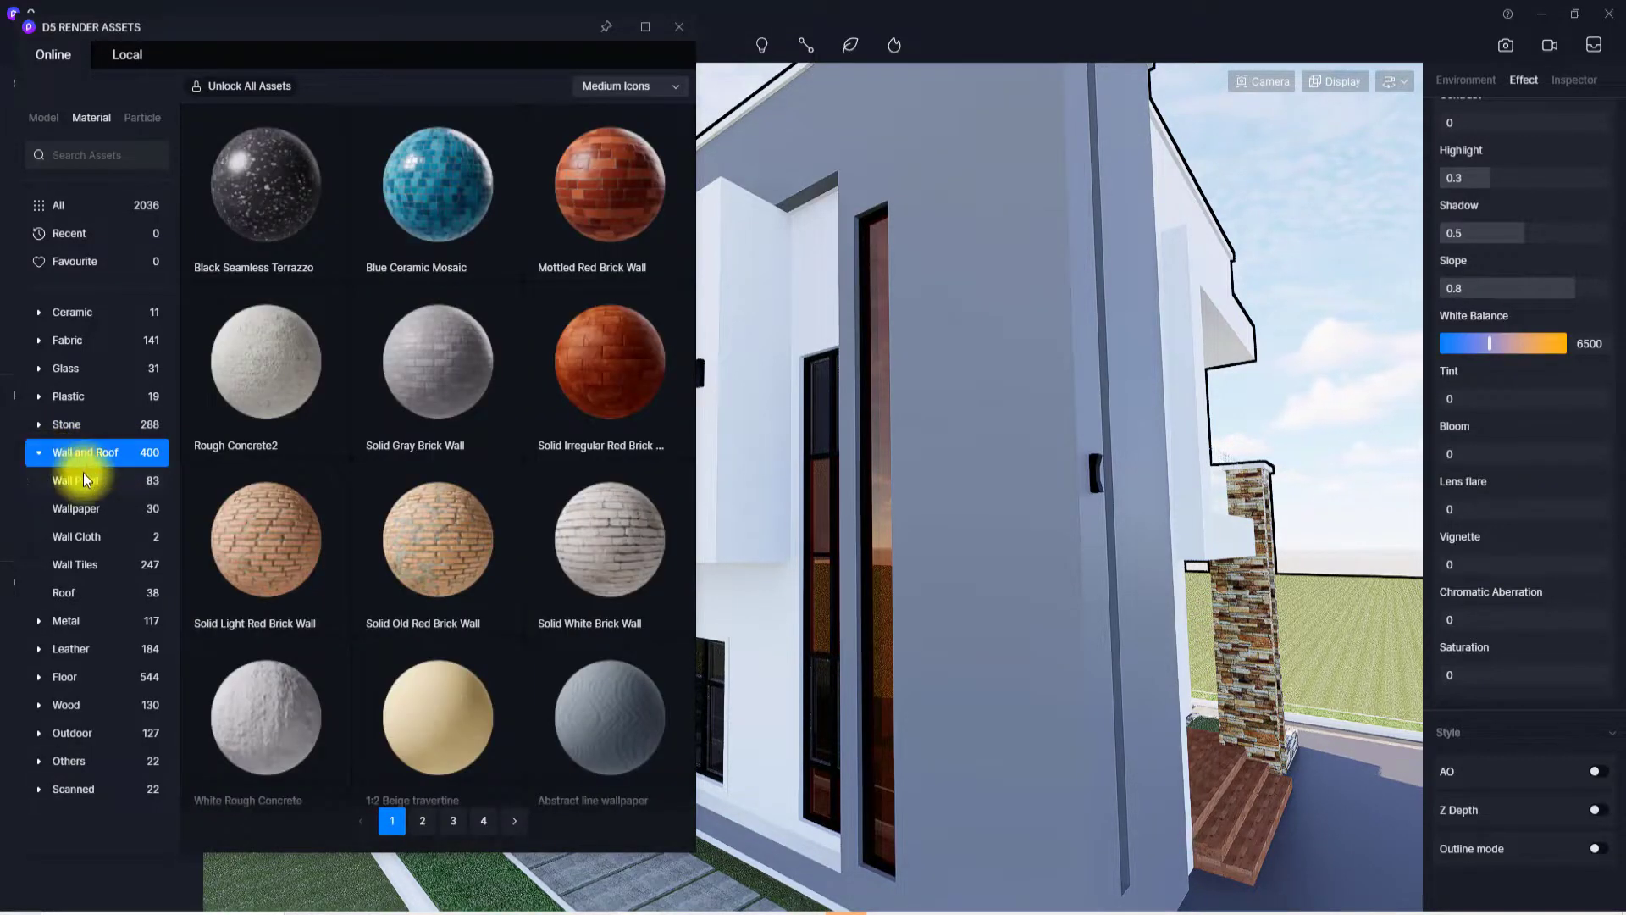
left_click(83, 483)
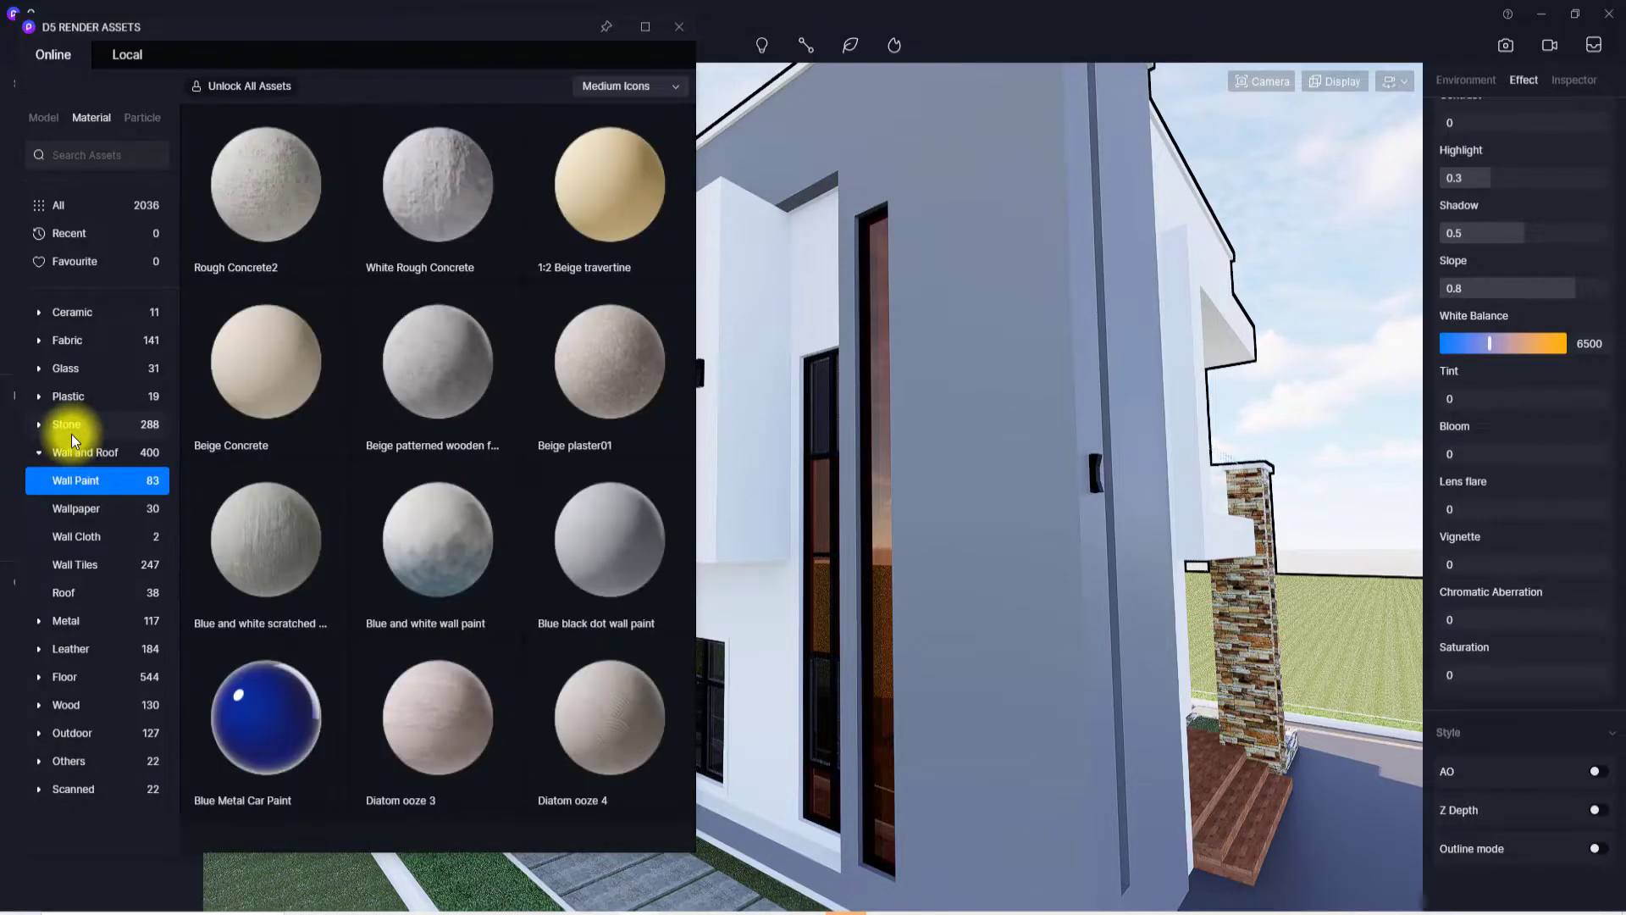
scroll(413, 442, "down", 3)
scroll(432, 483, "down", 3)
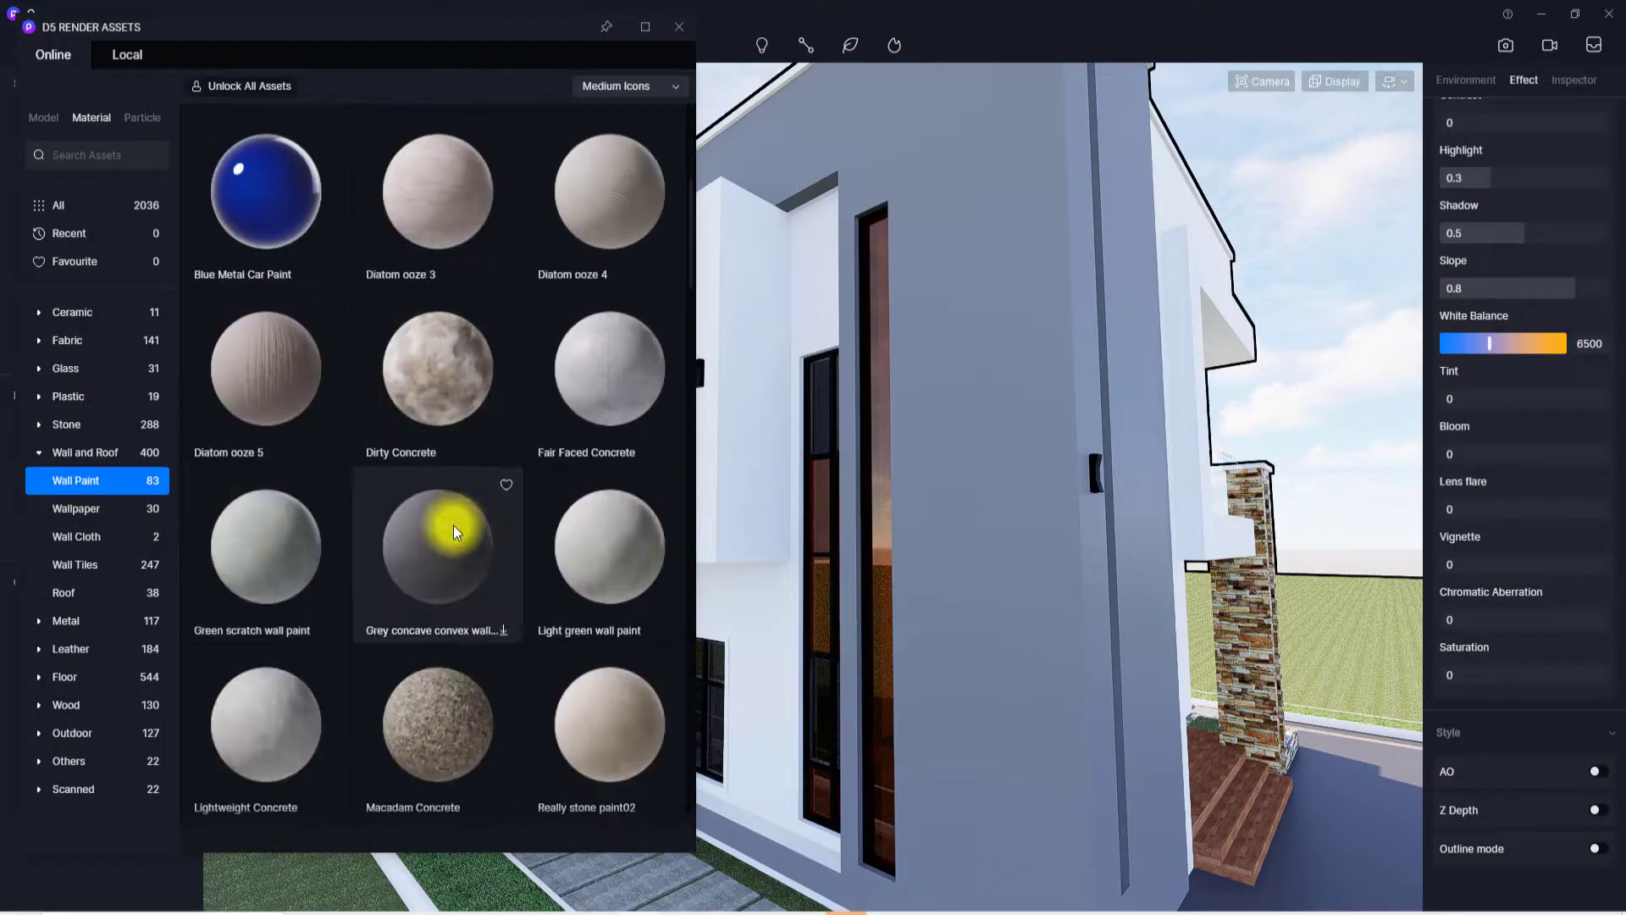
scroll(508, 449, "down", 4)
scroll(330, 508, "down", 11)
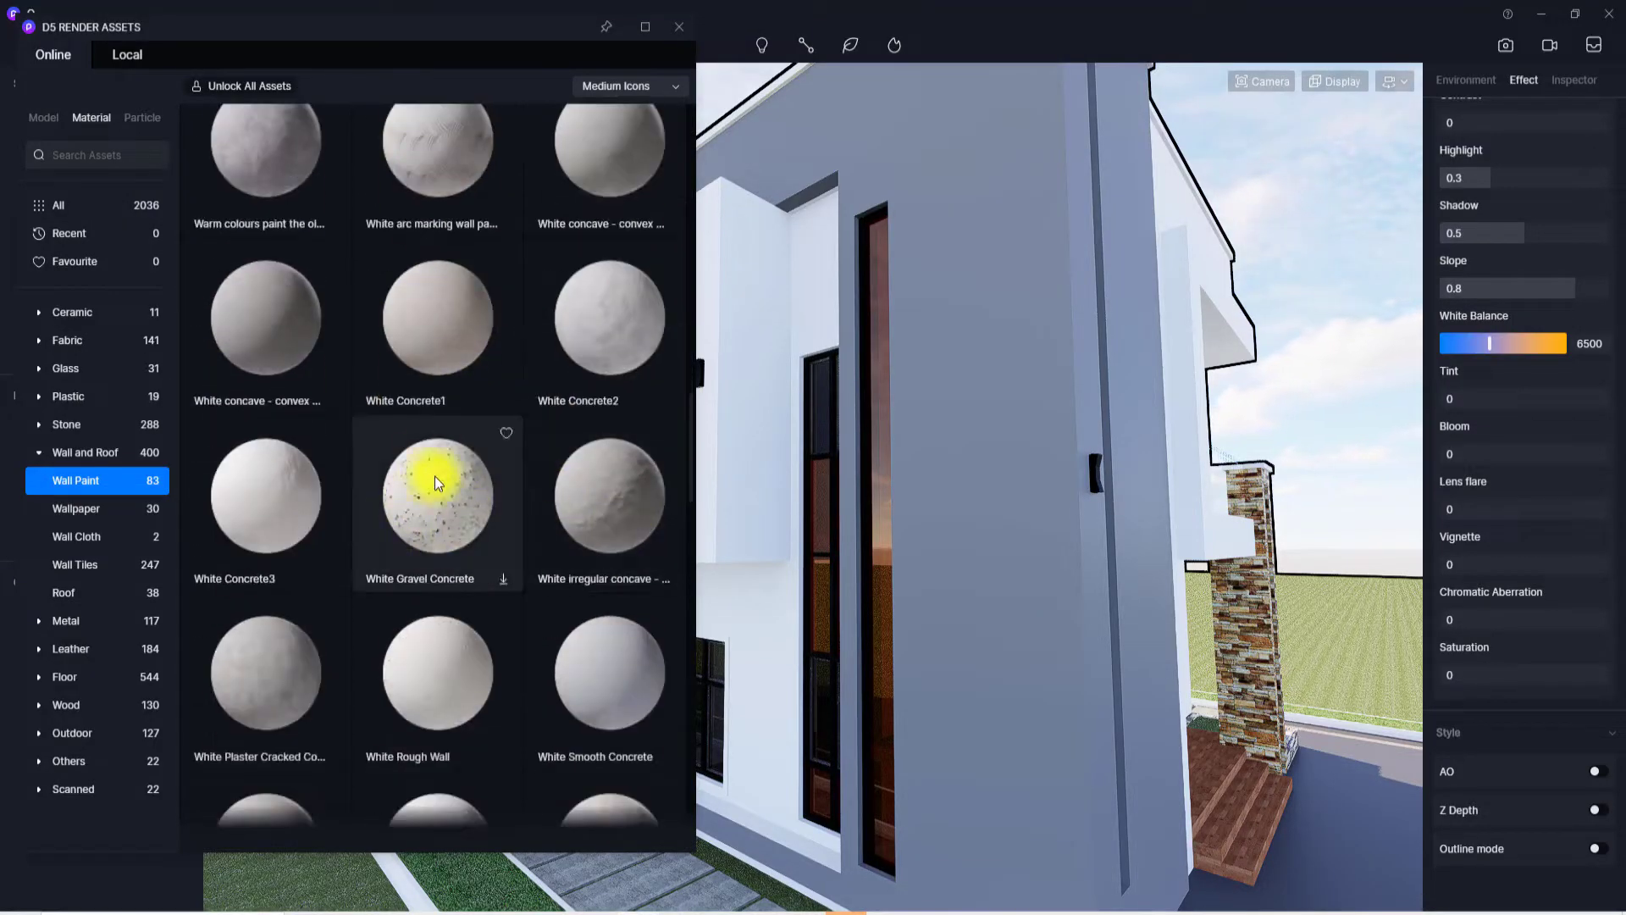
scroll(213, 510, "down", 1)
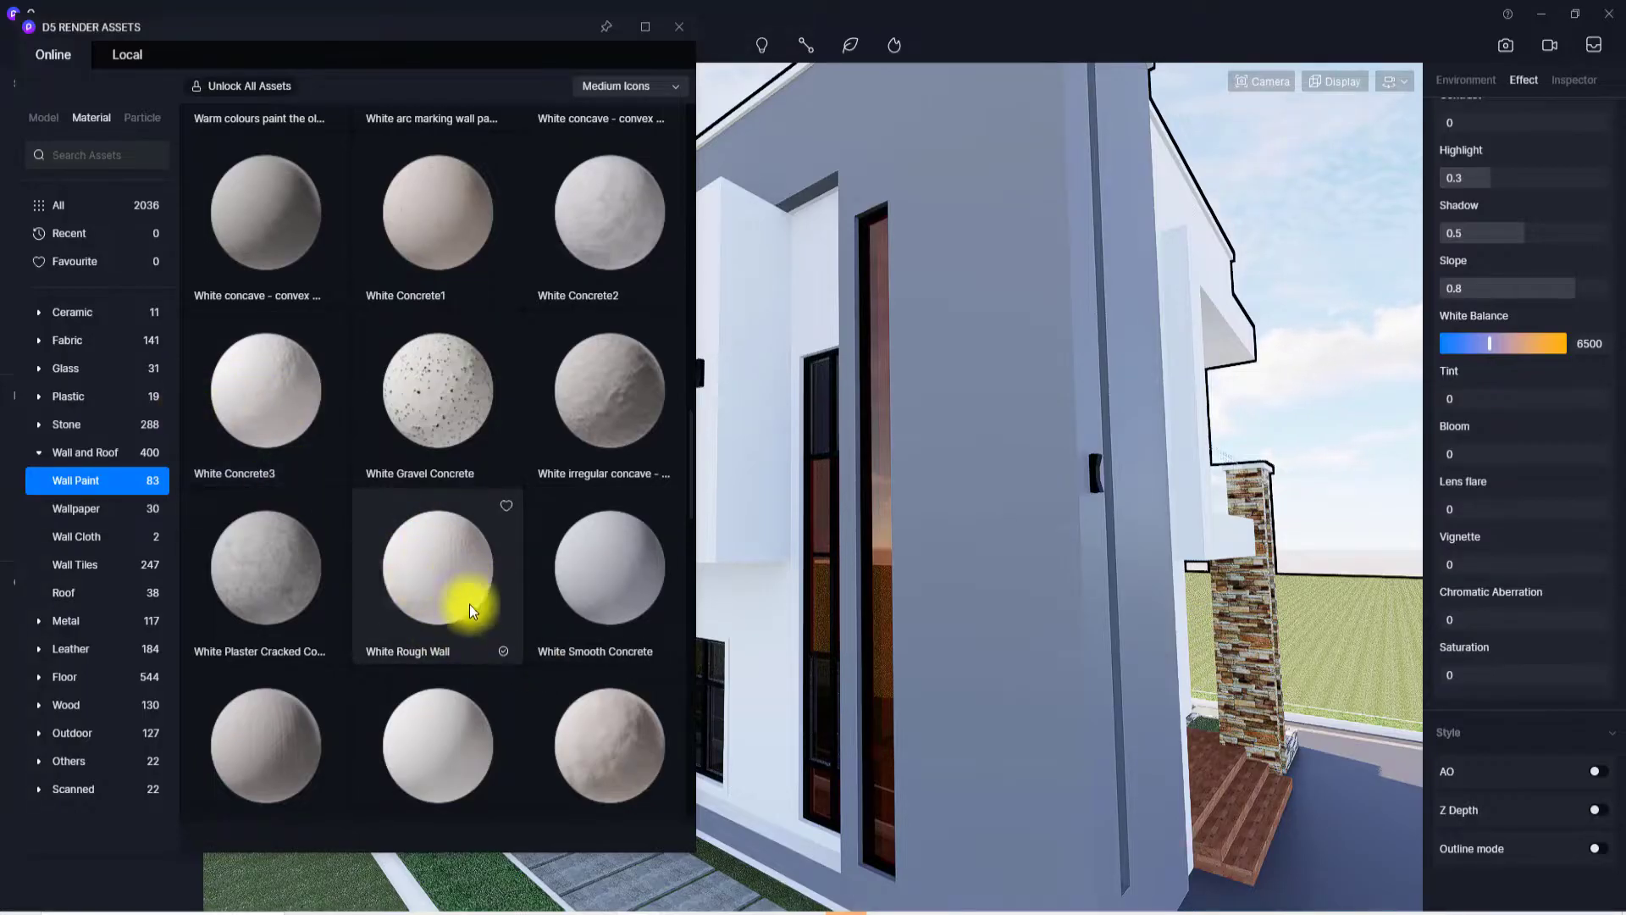
- Apply the White Rough Wall material to the grey corner tower wall
left_click(428, 561)
scroll(449, 646, "down", 1)
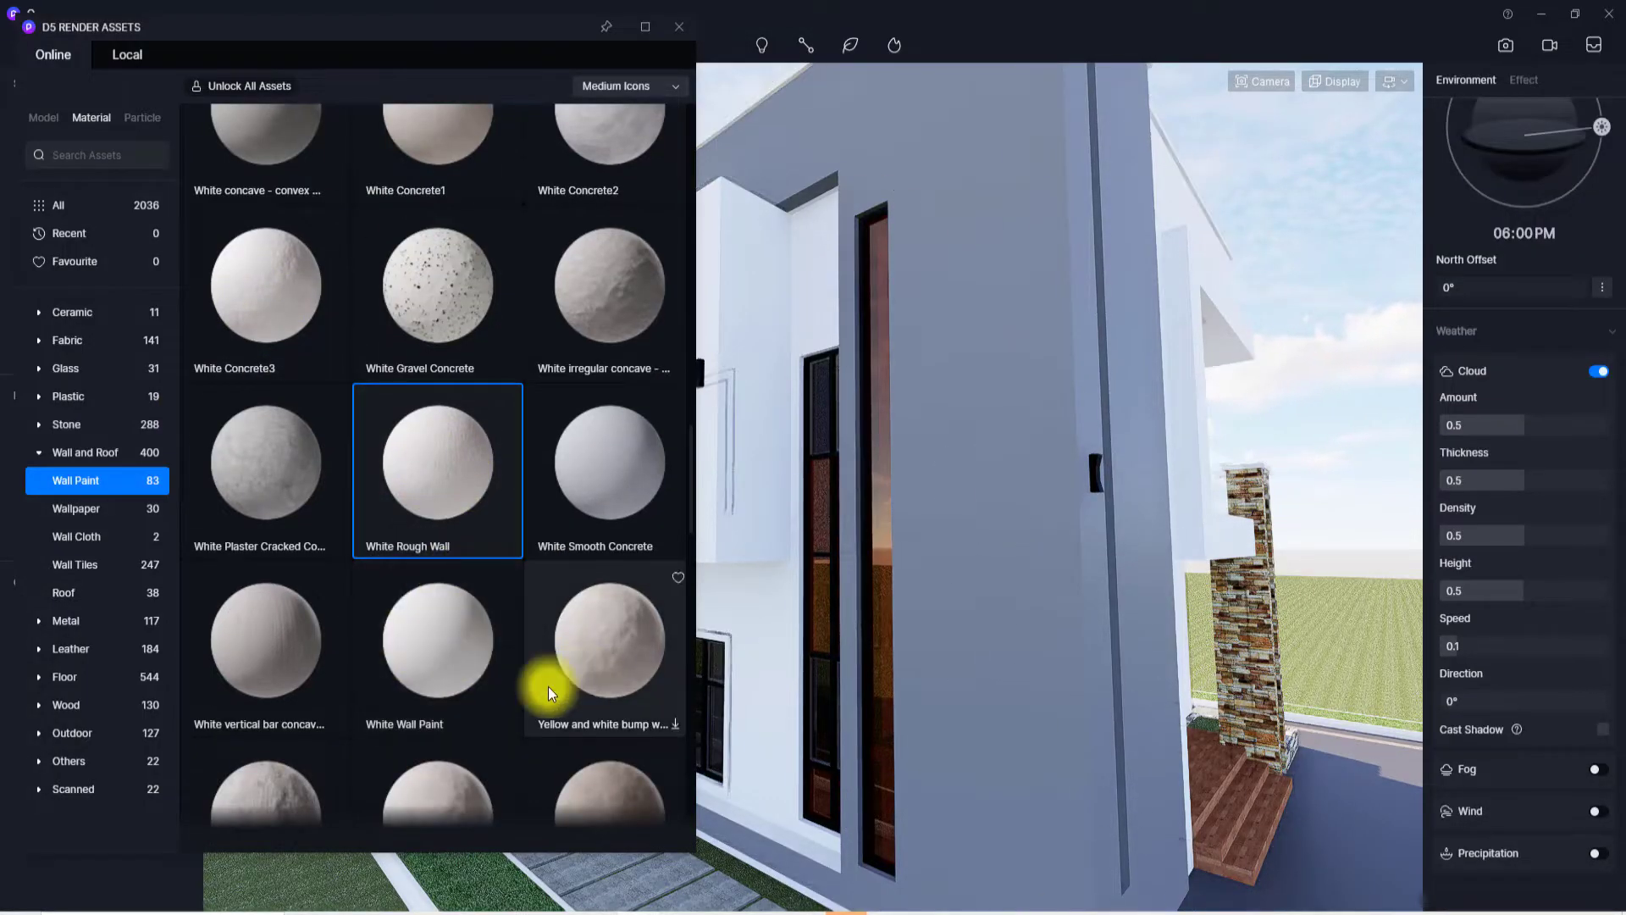
mouse_move(434, 668)
left_mouse_down()
mouse_move(1069, 760)
mouse_move(828, 617)
mouse_move(966, 360)
left_mouse_up()
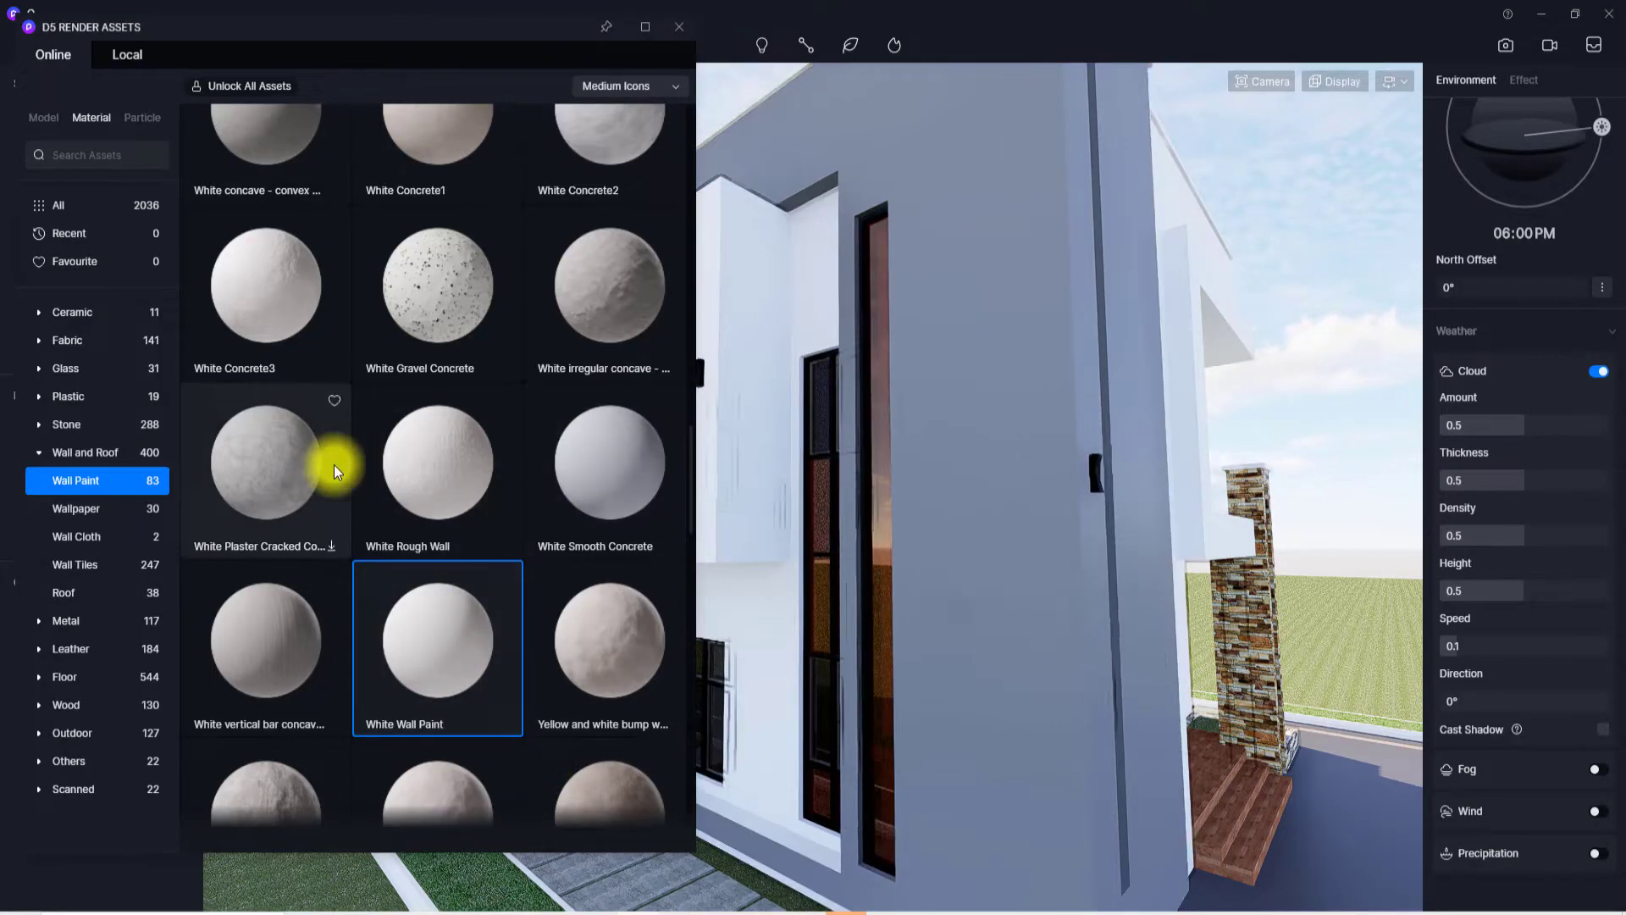
left_click(430, 476)
left_click_drag(431, 476, 974, 379)
left_click(971, 380)
- Close the asset library, check the applied finish on the tower wall, and stop placing the material
right_click_drag(1028, 528, 863, 233)
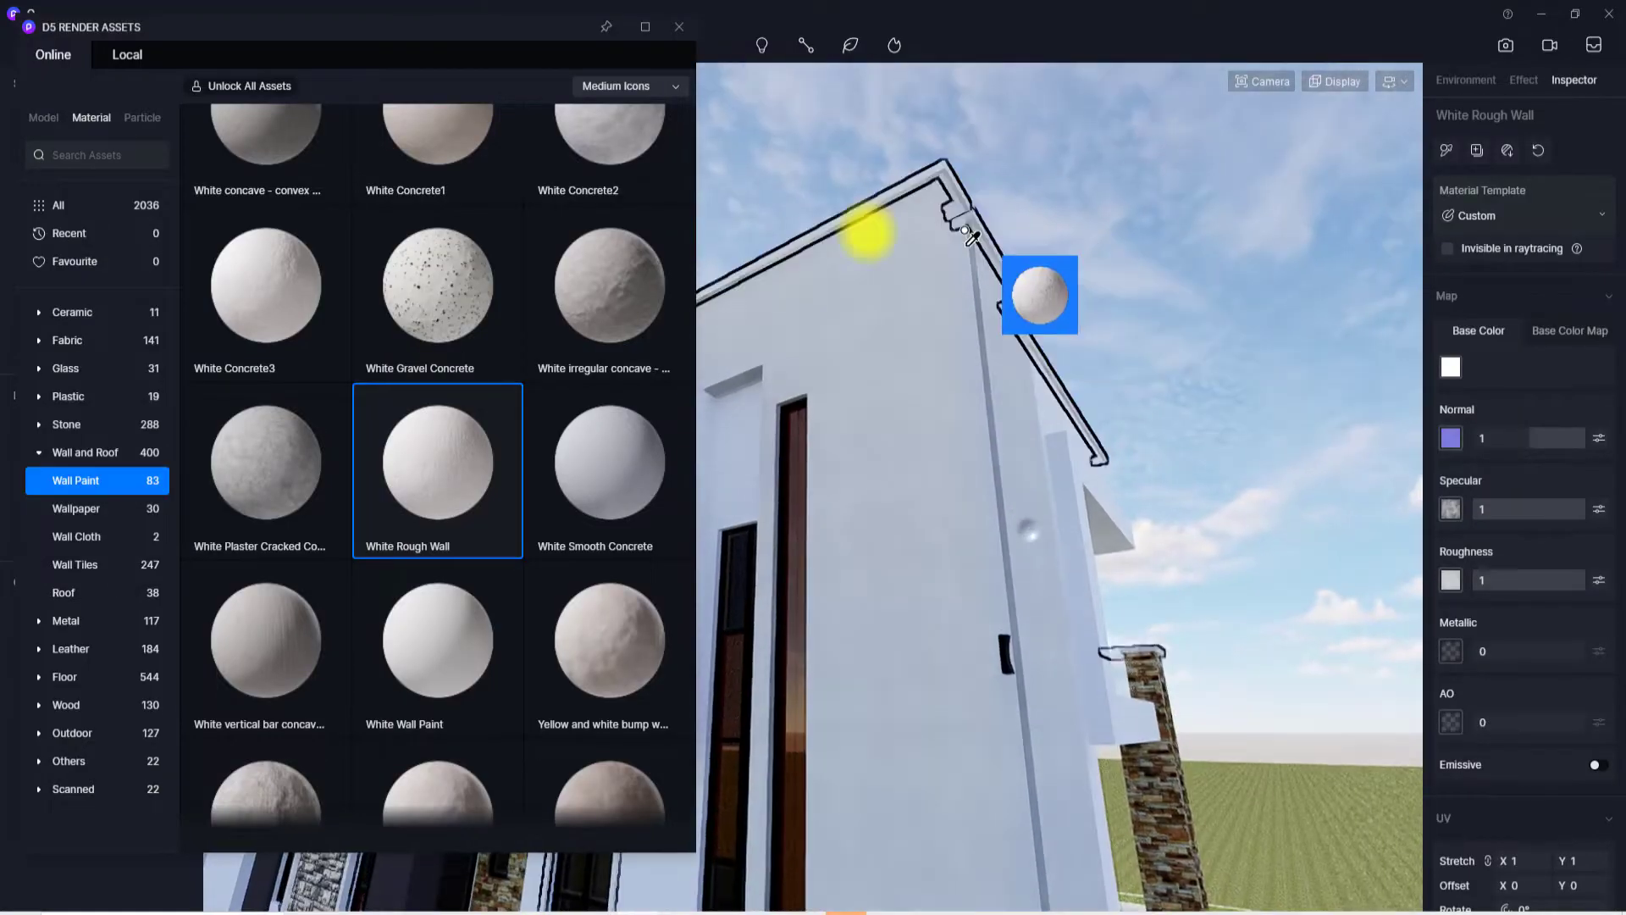
left_click(678, 24)
scroll(776, 418, "up", 5)
scroll(774, 458, "down", 3)
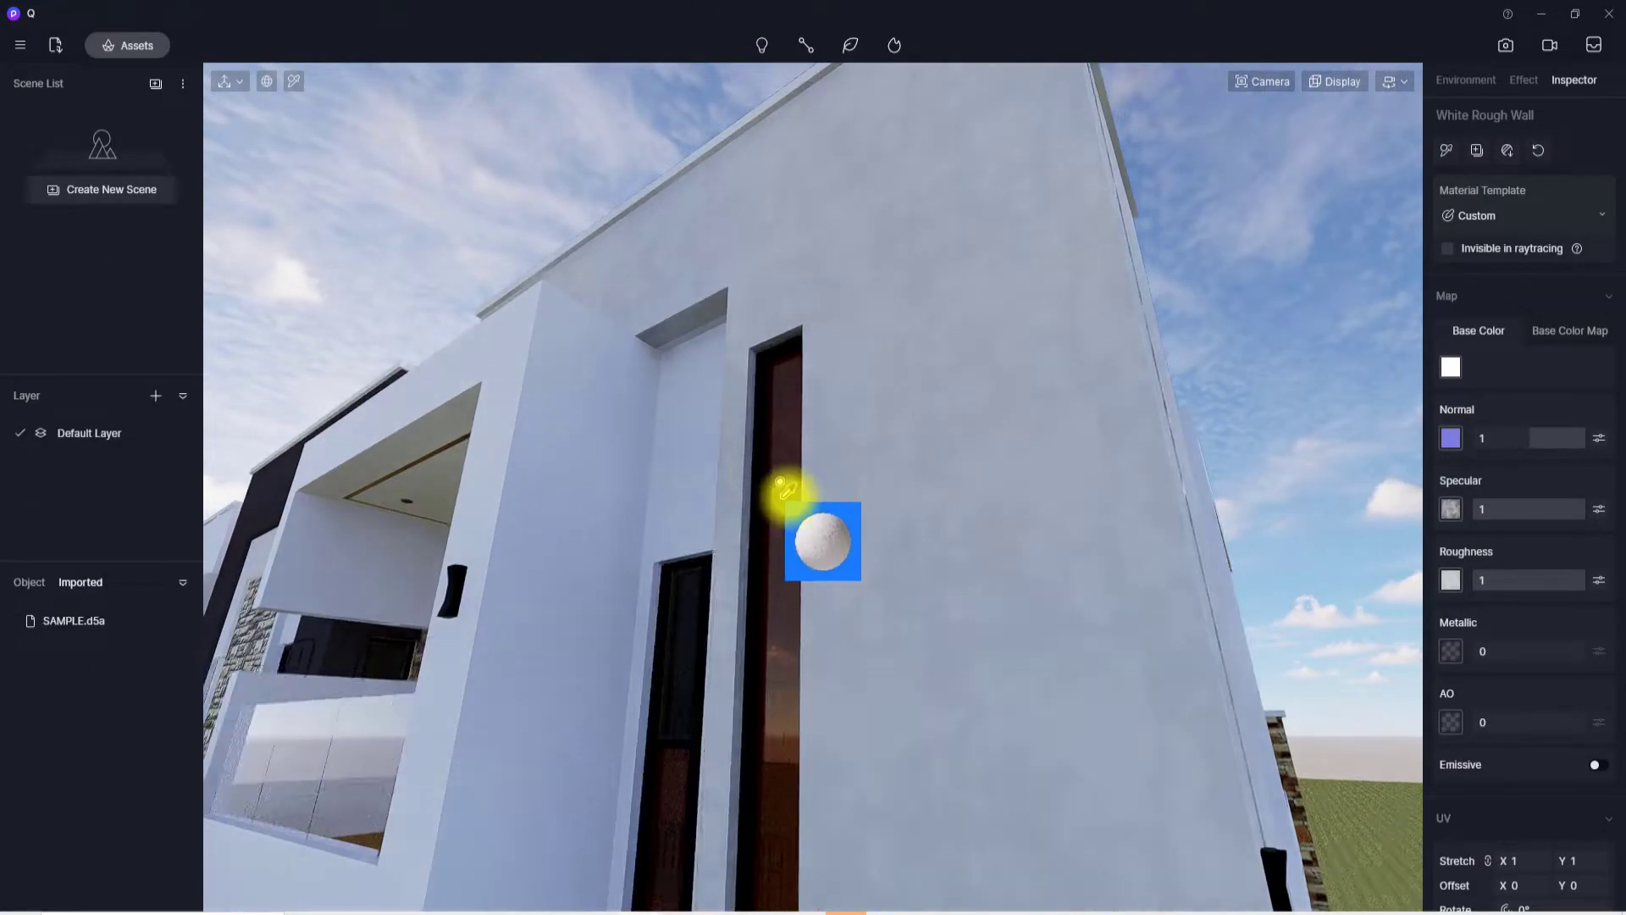
right_click_drag(788, 494, 864, 443)
scroll(845, 510, "up", 3)
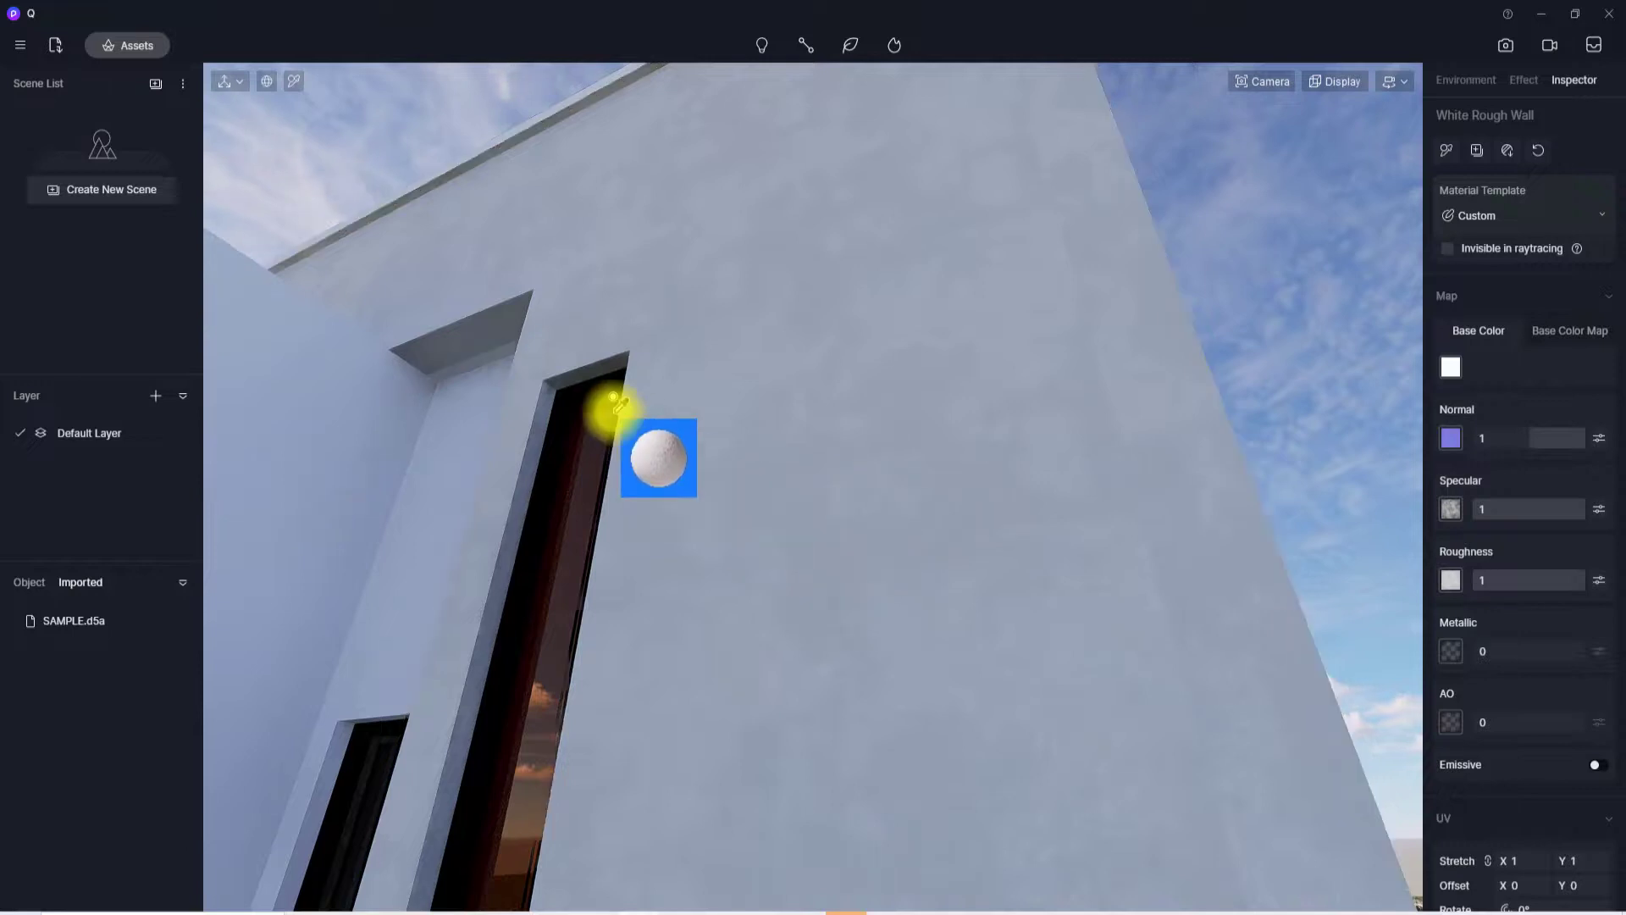
key("Escape")
scroll(628, 384, "down", 6)
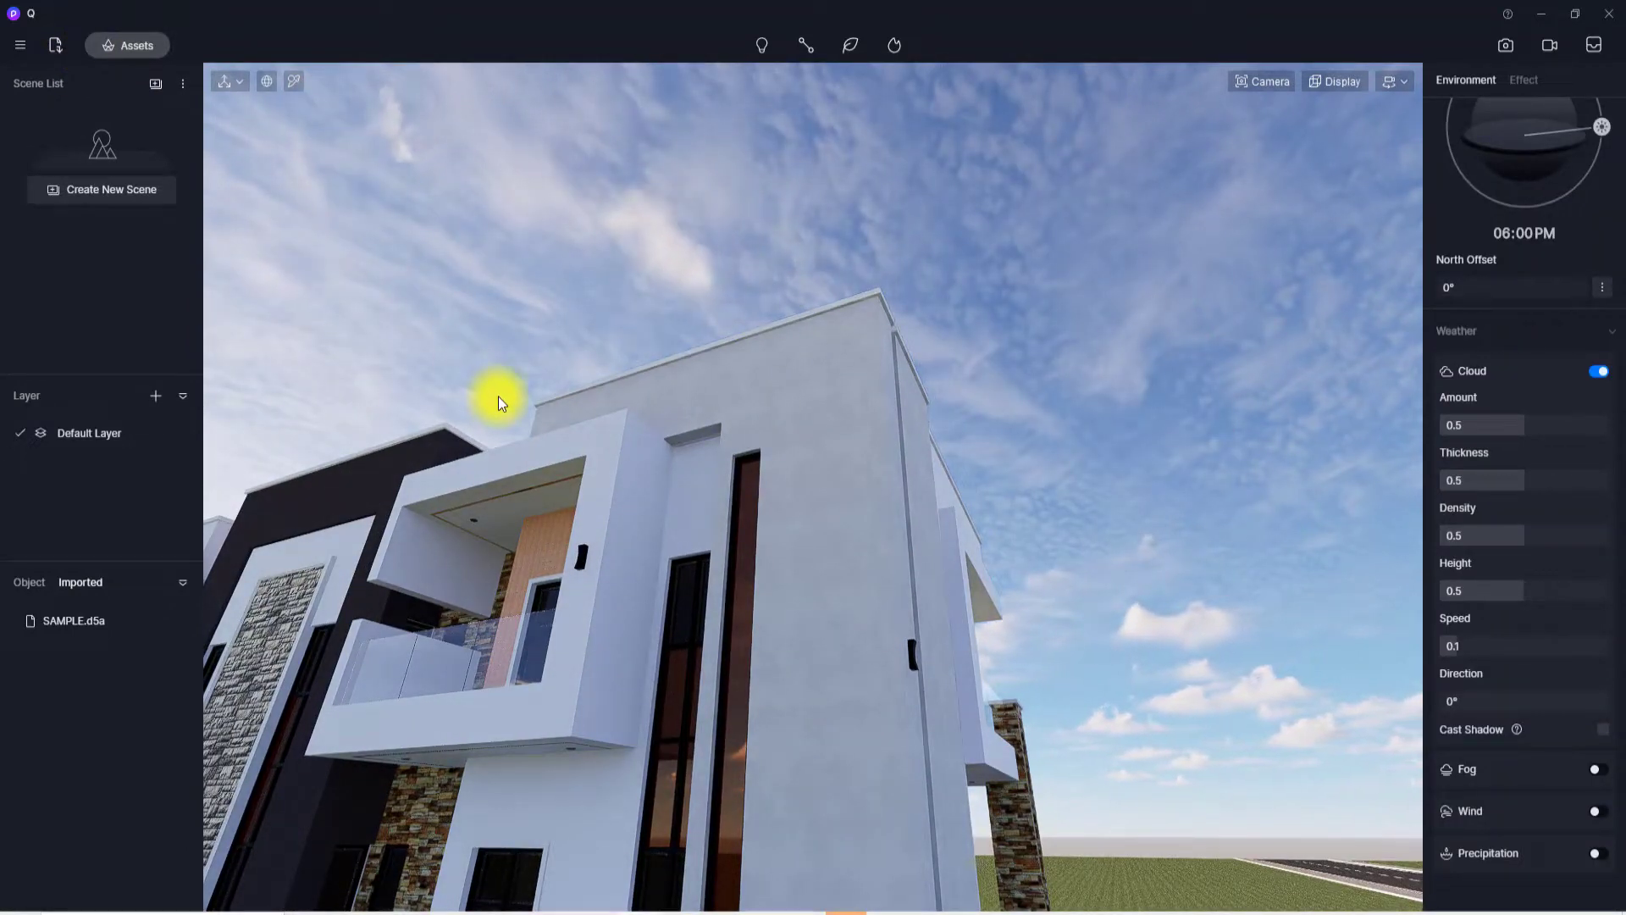
- Pick the tower wall's White Rough Wall material and set its base color to HSV 229, 6, 76
left_click(293, 81)
left_click(829, 388)
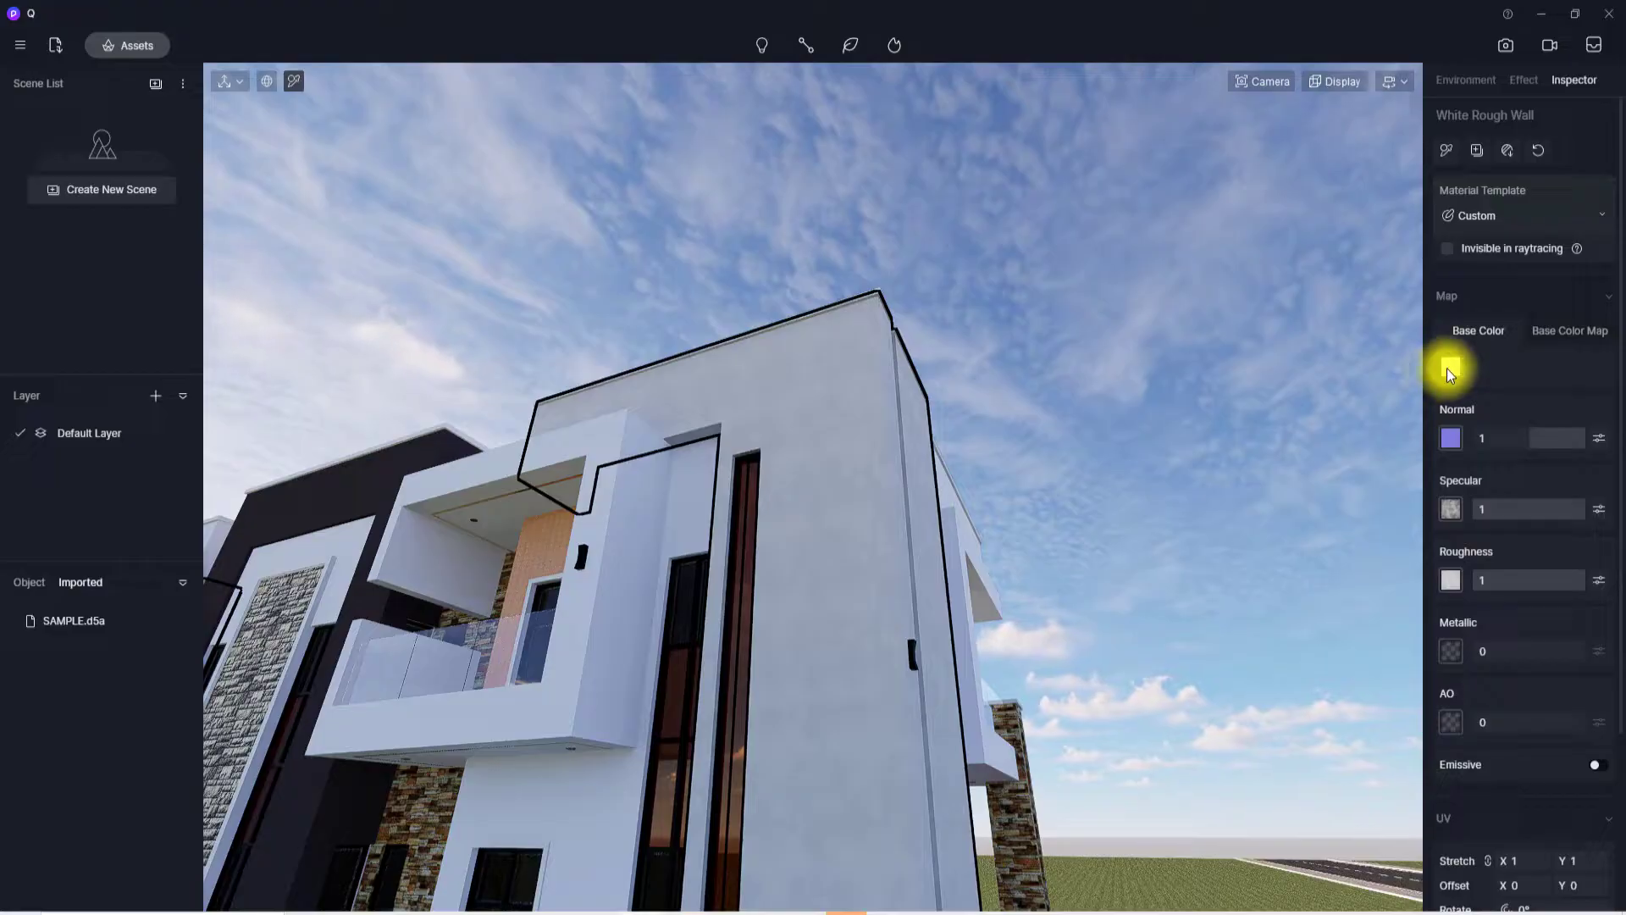
scroll(864, 522, "up", 4)
scroll(886, 512, "down", 2)
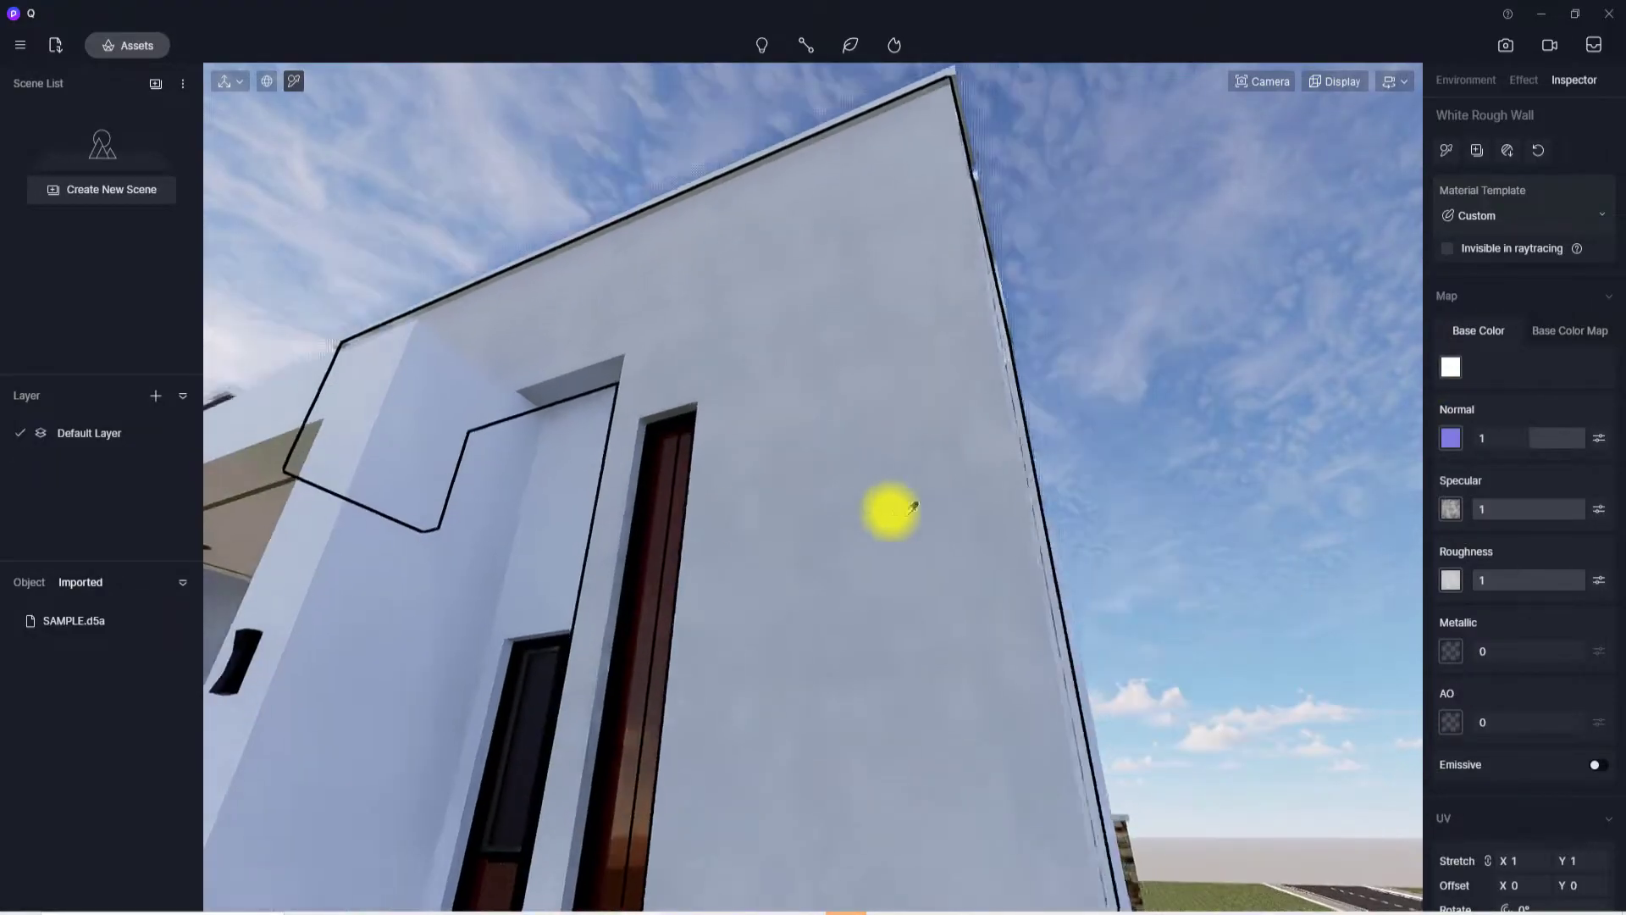
left_click(1452, 367)
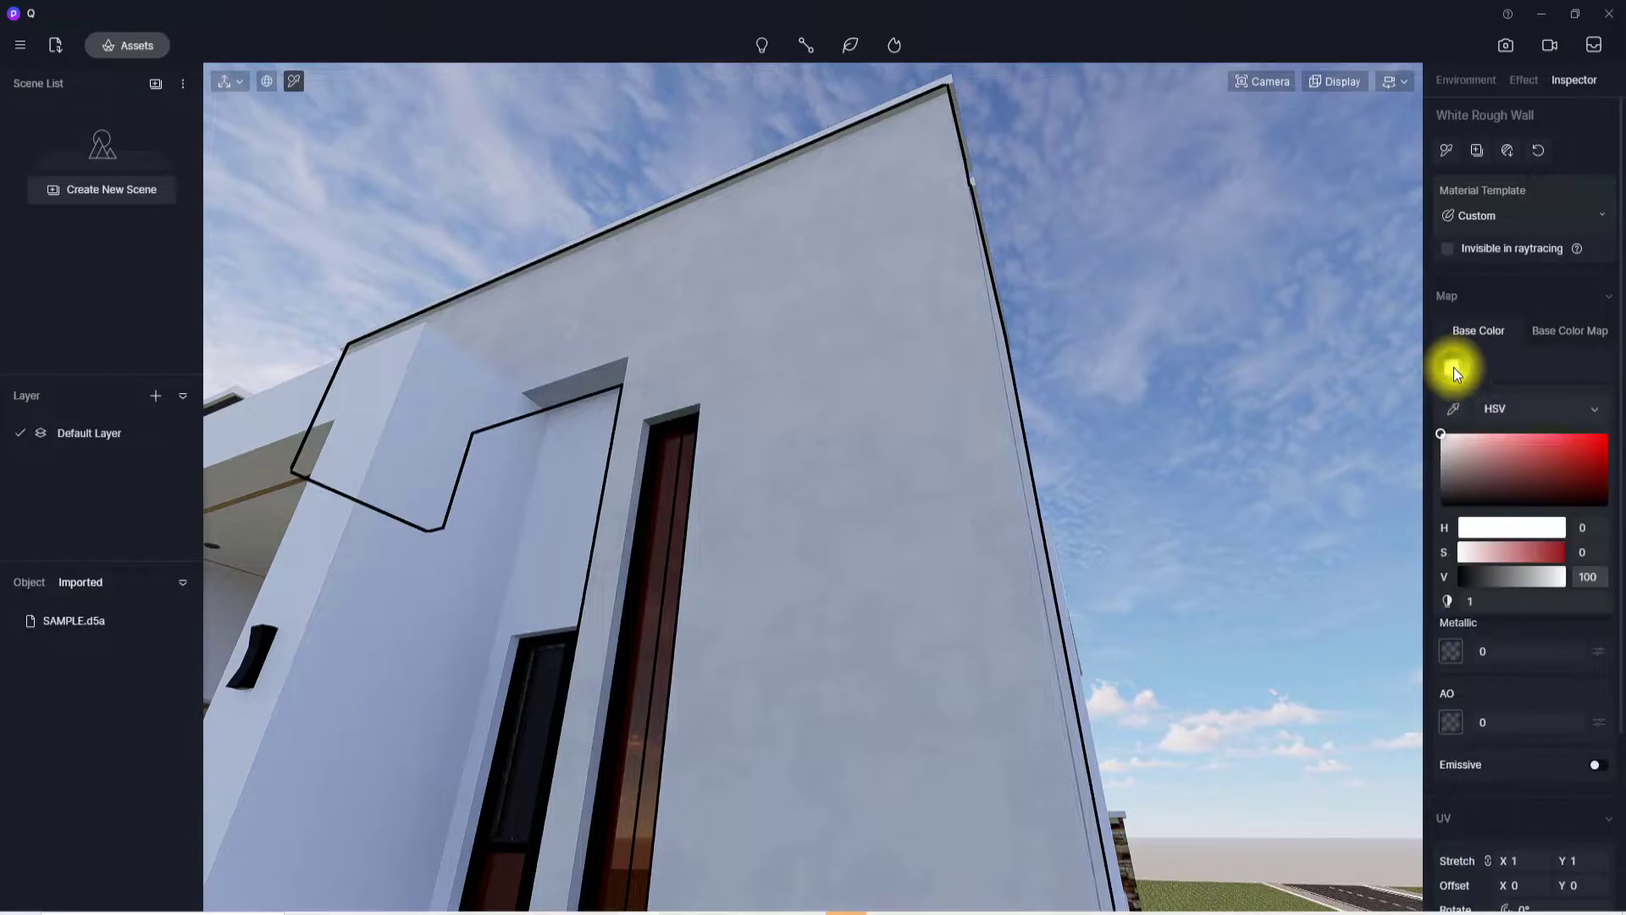
left_click(1472, 530)
left_click_drag(1472, 532, 1526, 532)
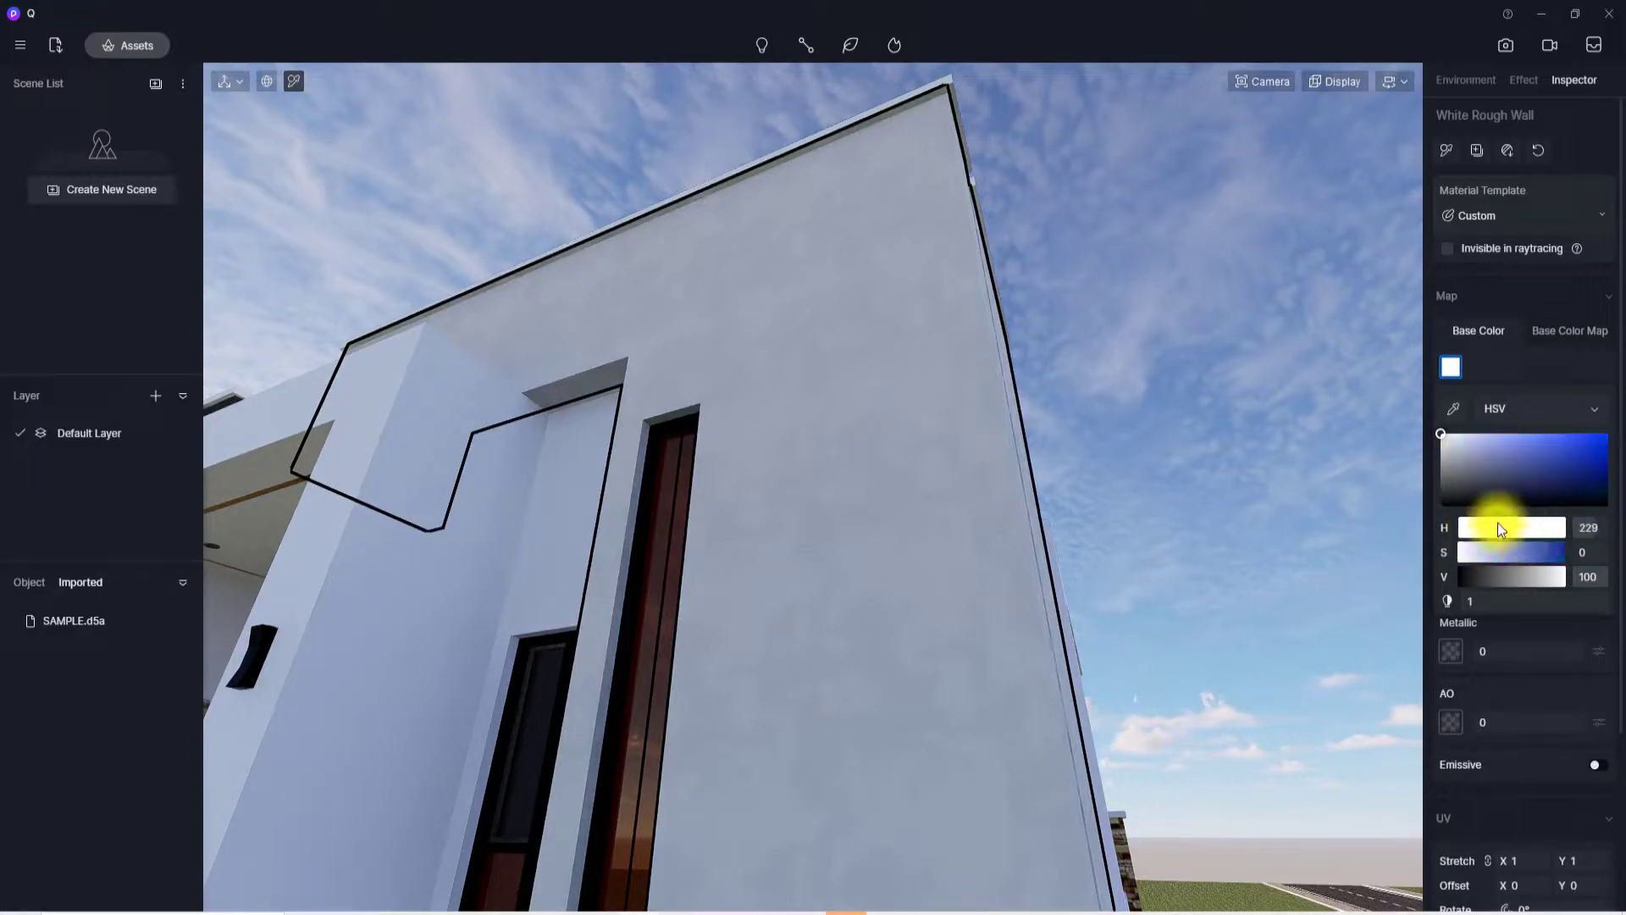
left_click_drag(1469, 552, 1463, 553)
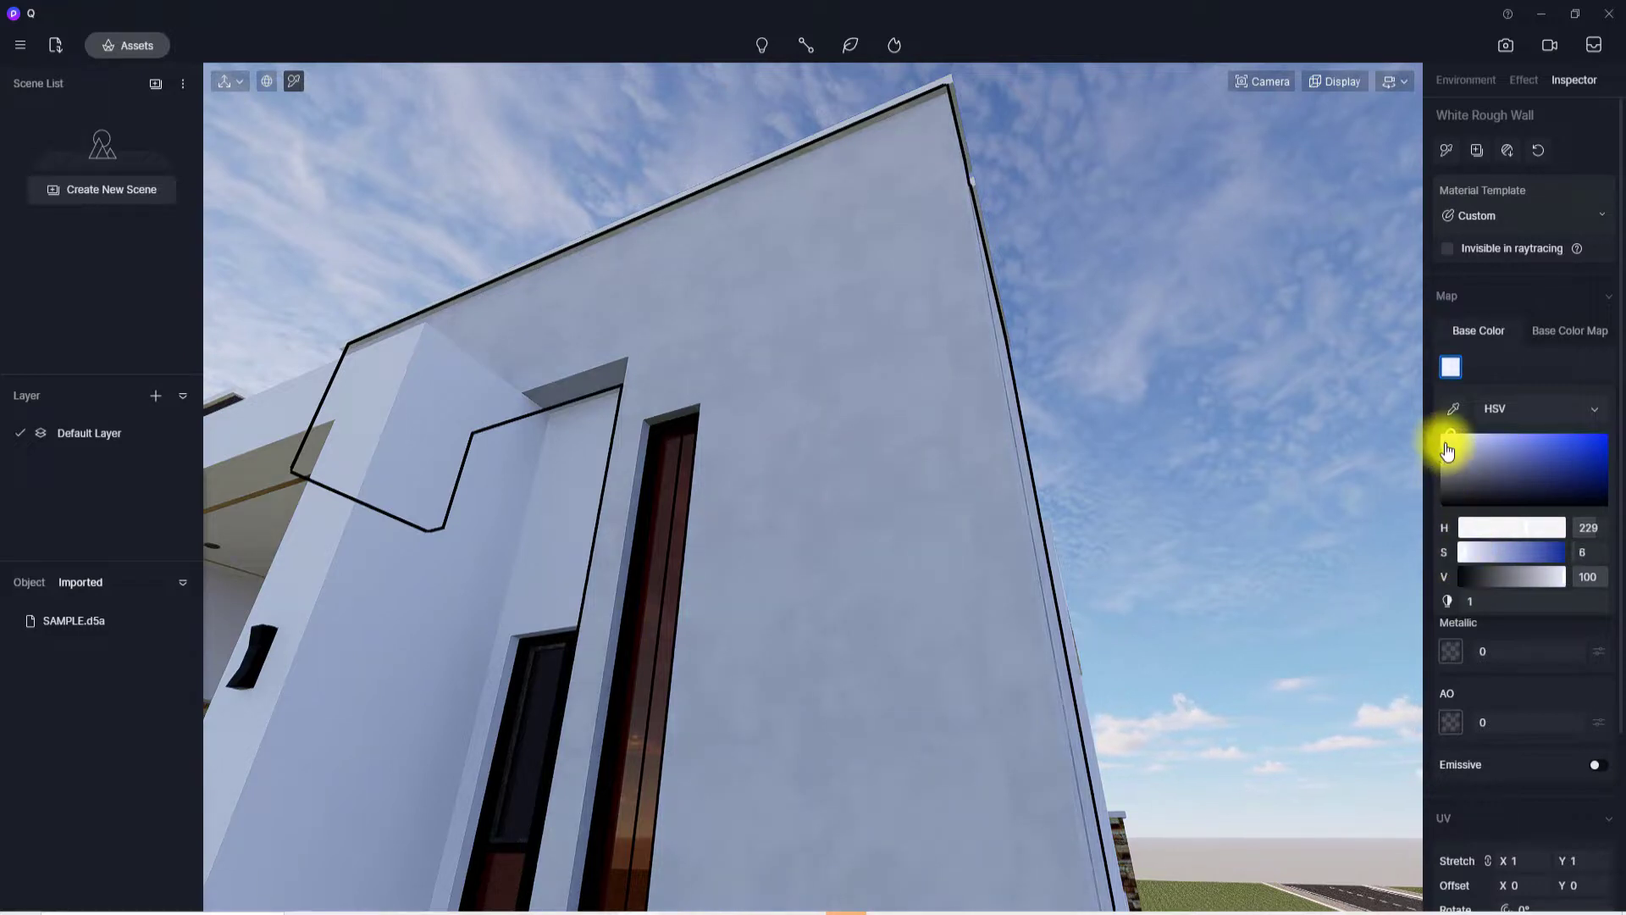
left_click_drag(1452, 444, 1451, 460)
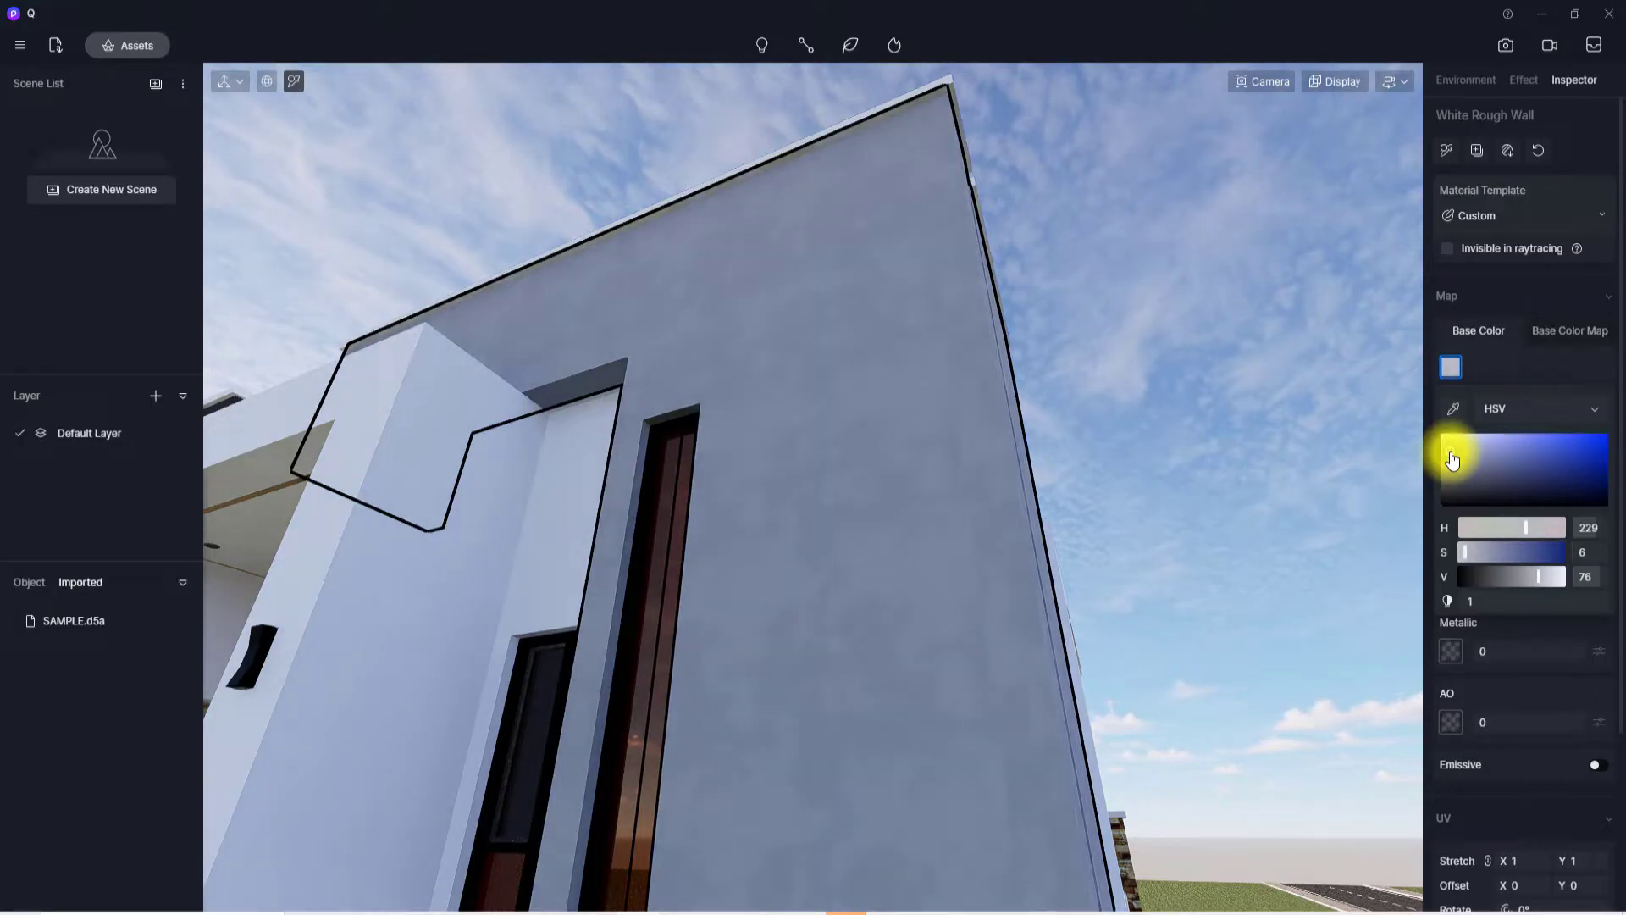
left_click(1540, 628)
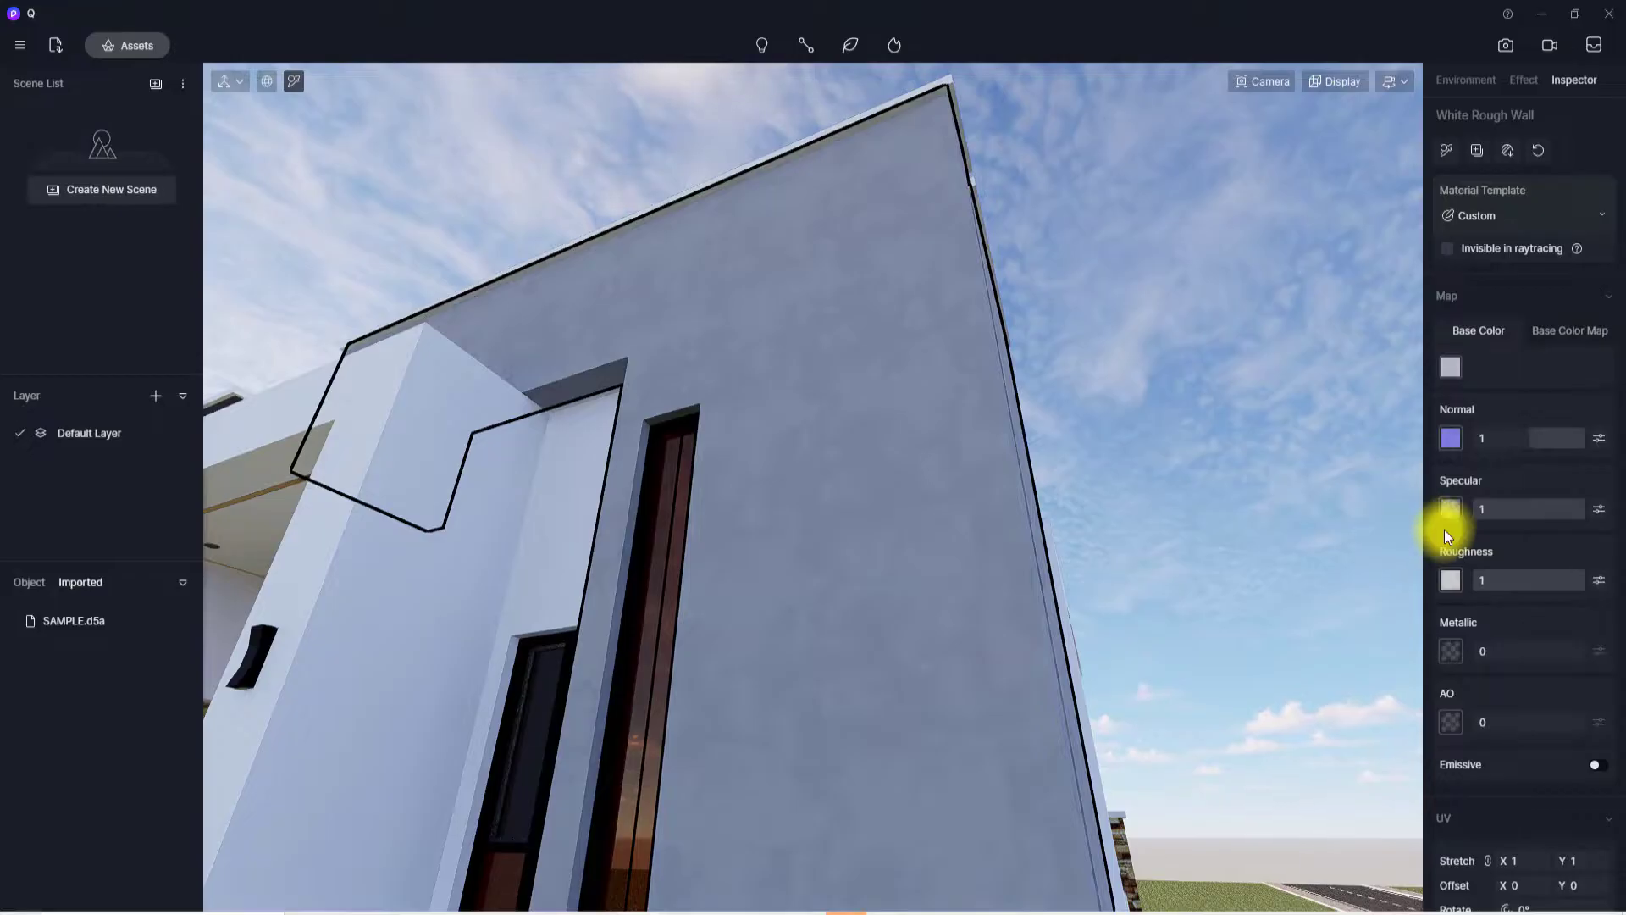
- Reduce the wall material's specular to 0.12 and set its UV stretch to 6 in X and Y
left_click_drag(1583, 509, 1486, 504)
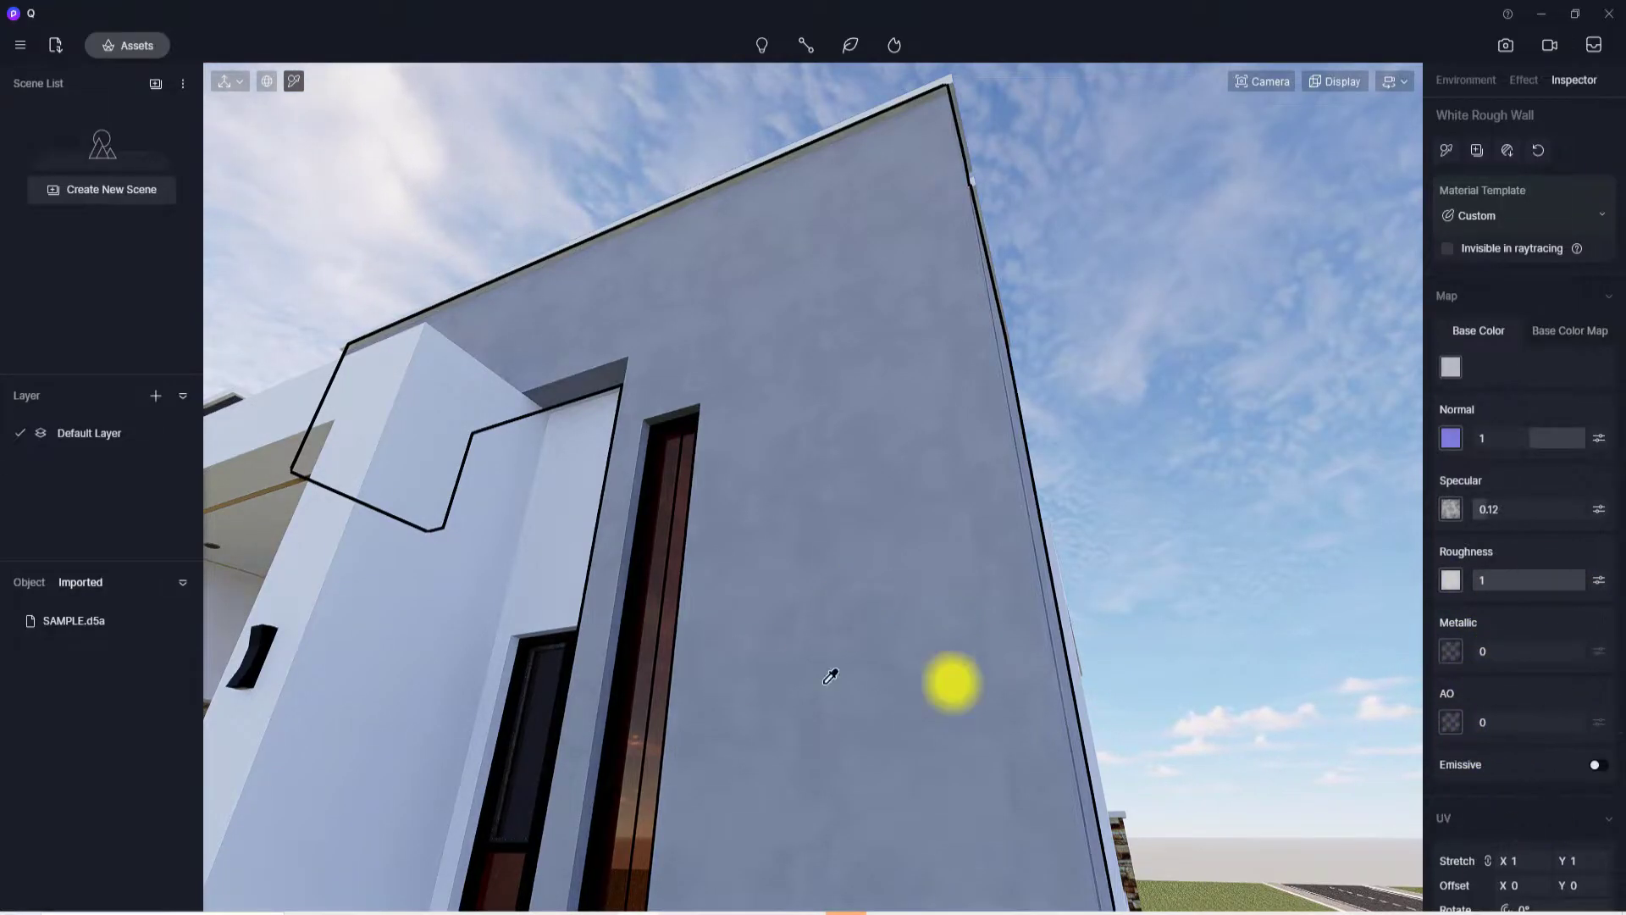
scroll(1531, 800, "down", 1)
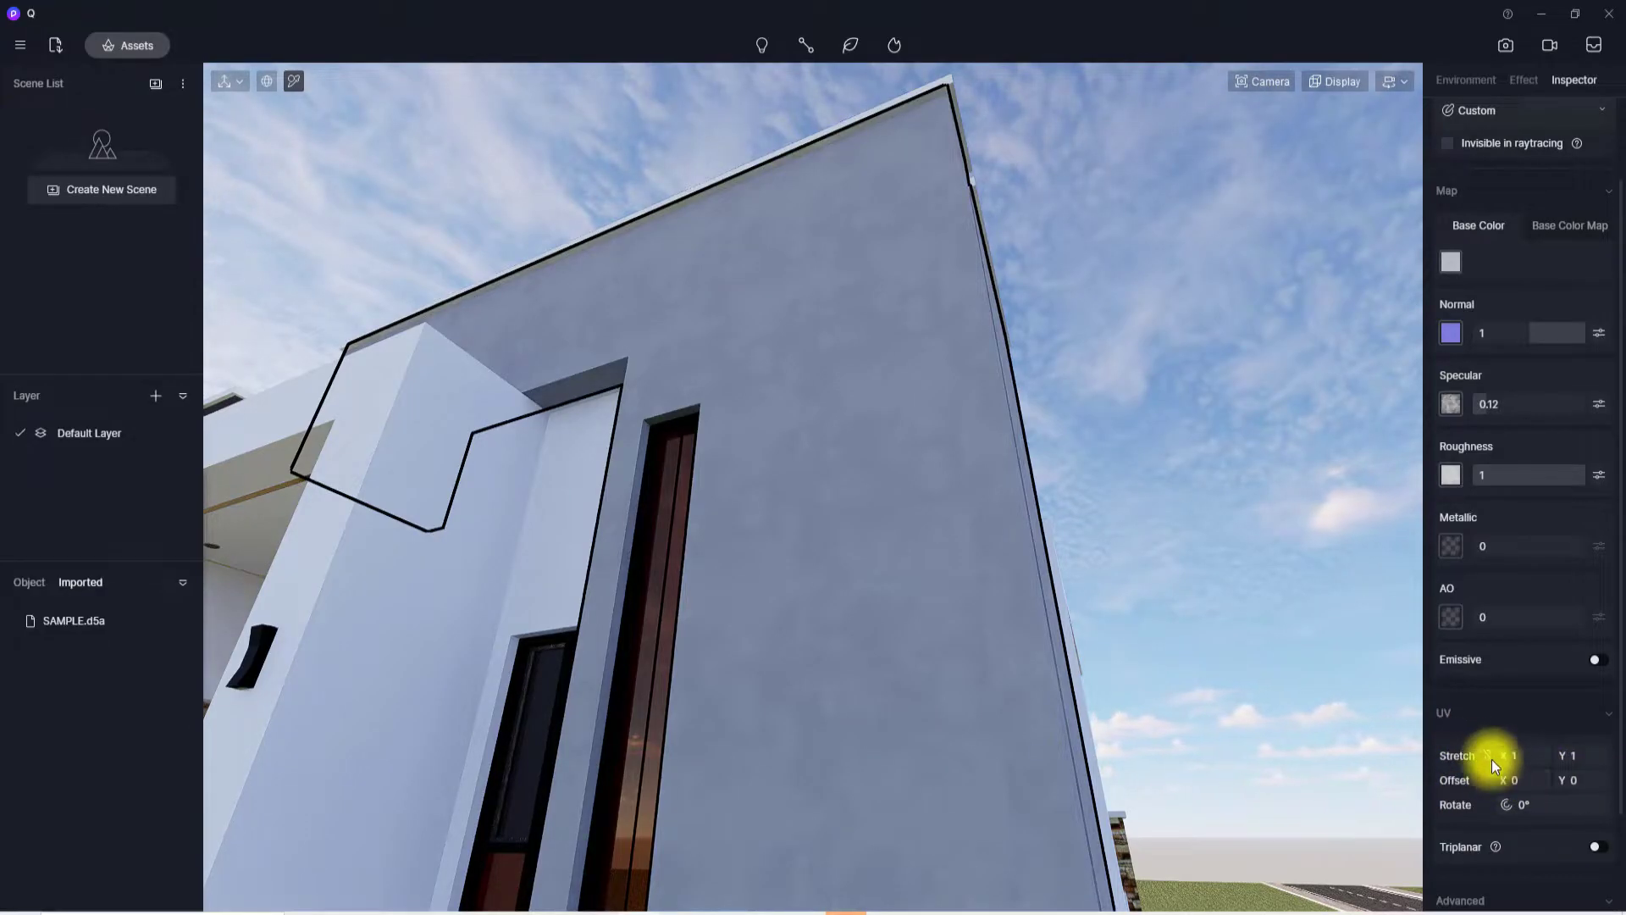
left_click(1515, 755)
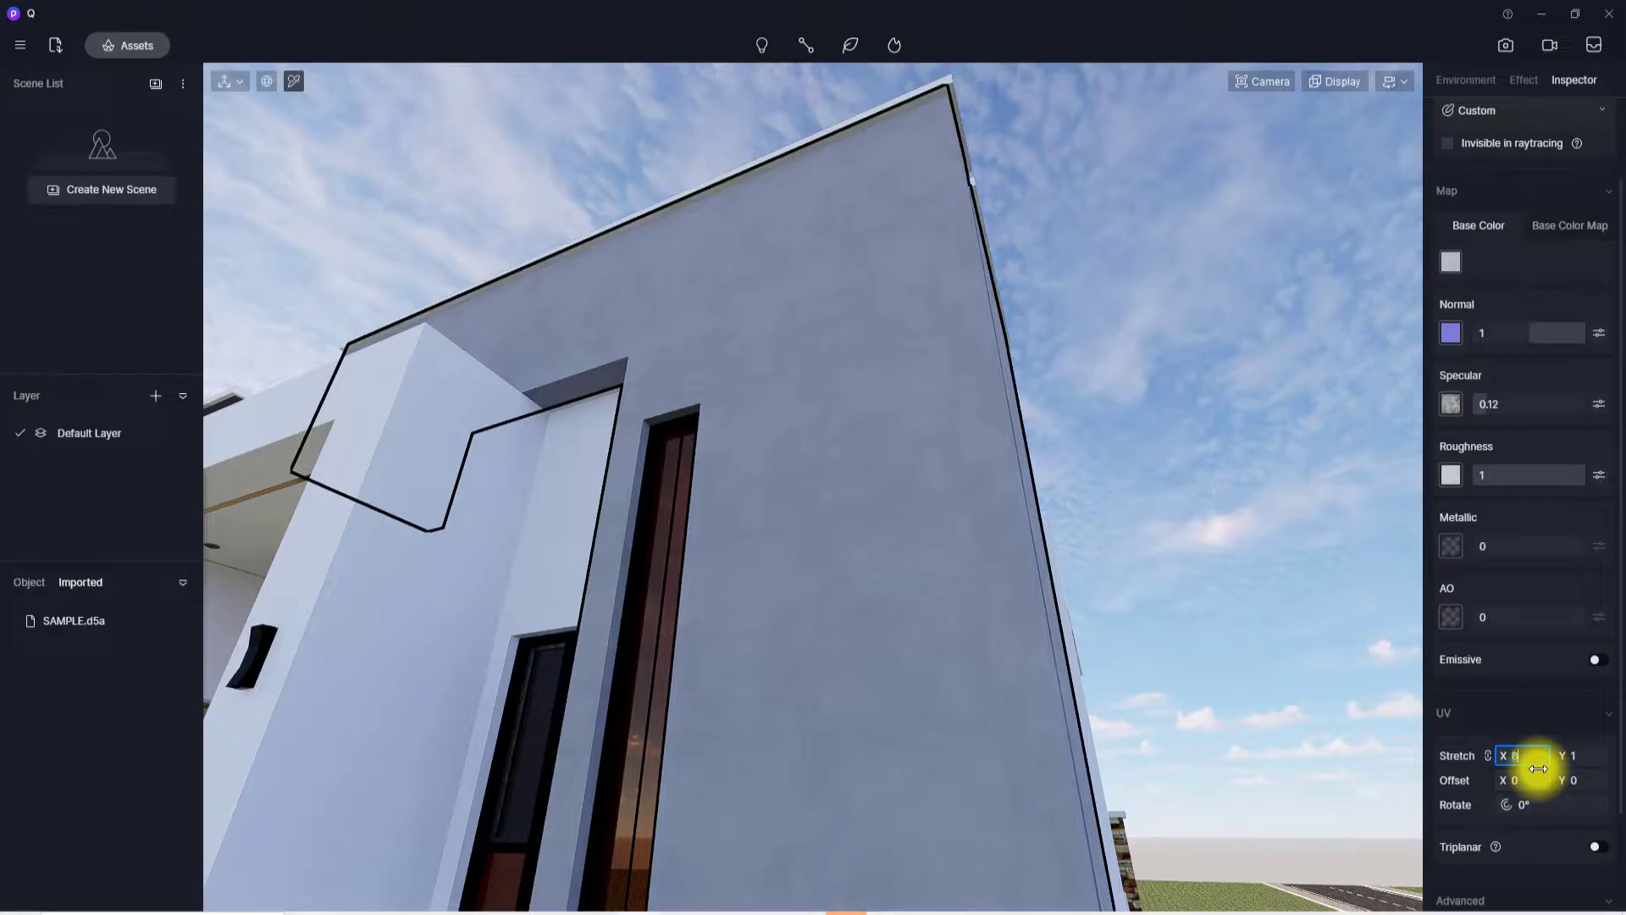
left_click(1529, 727)
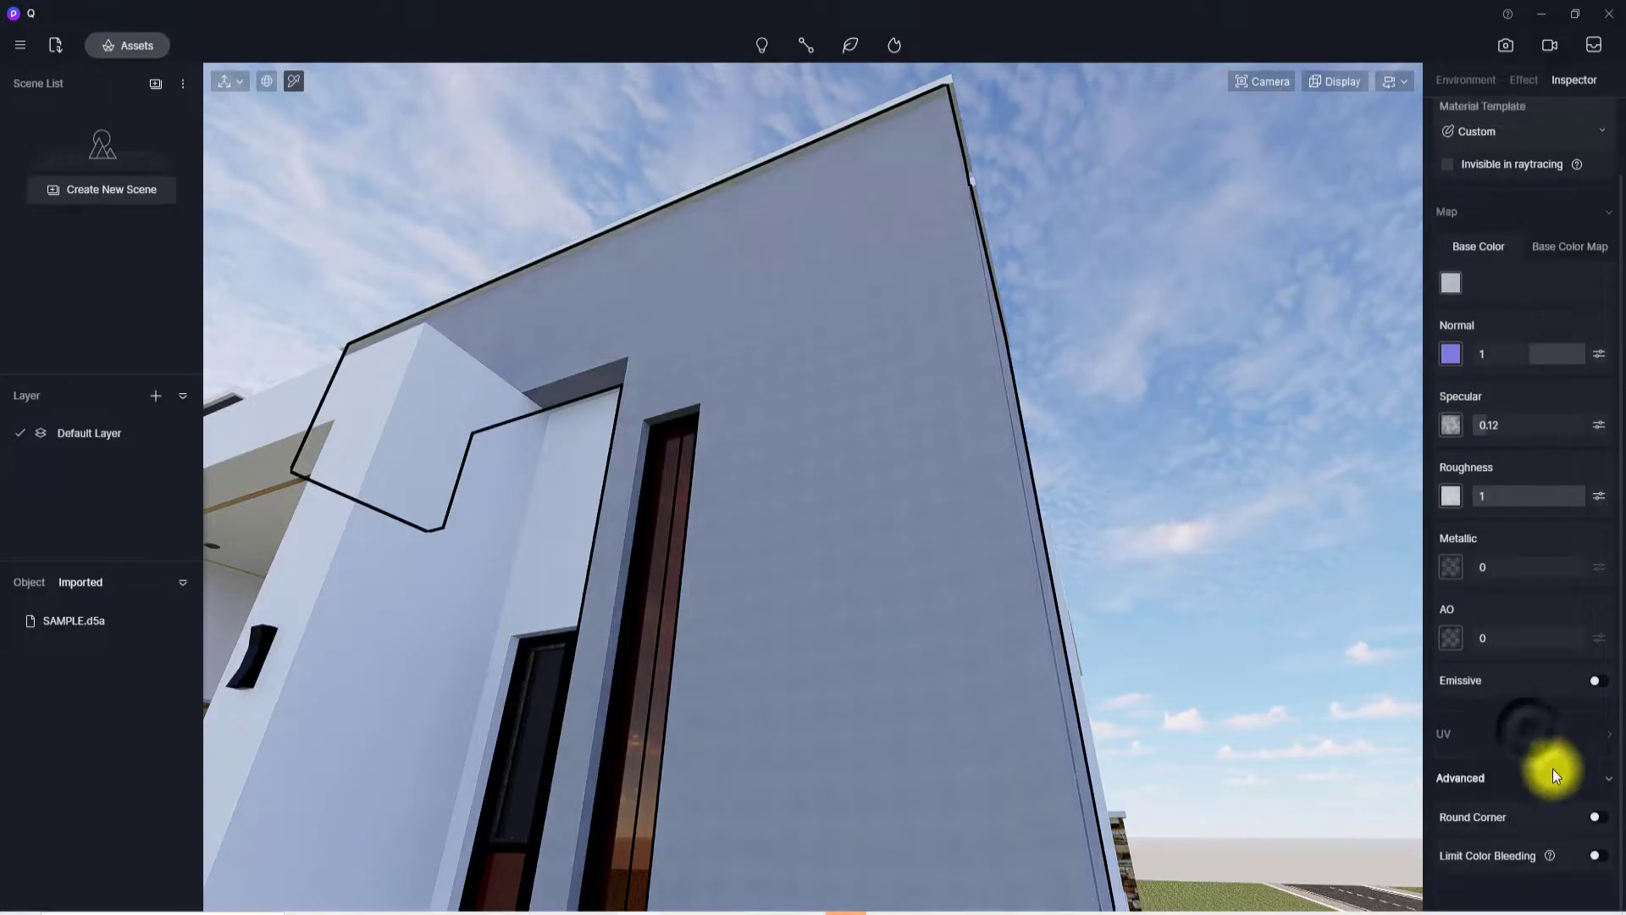
left_click(1463, 736)
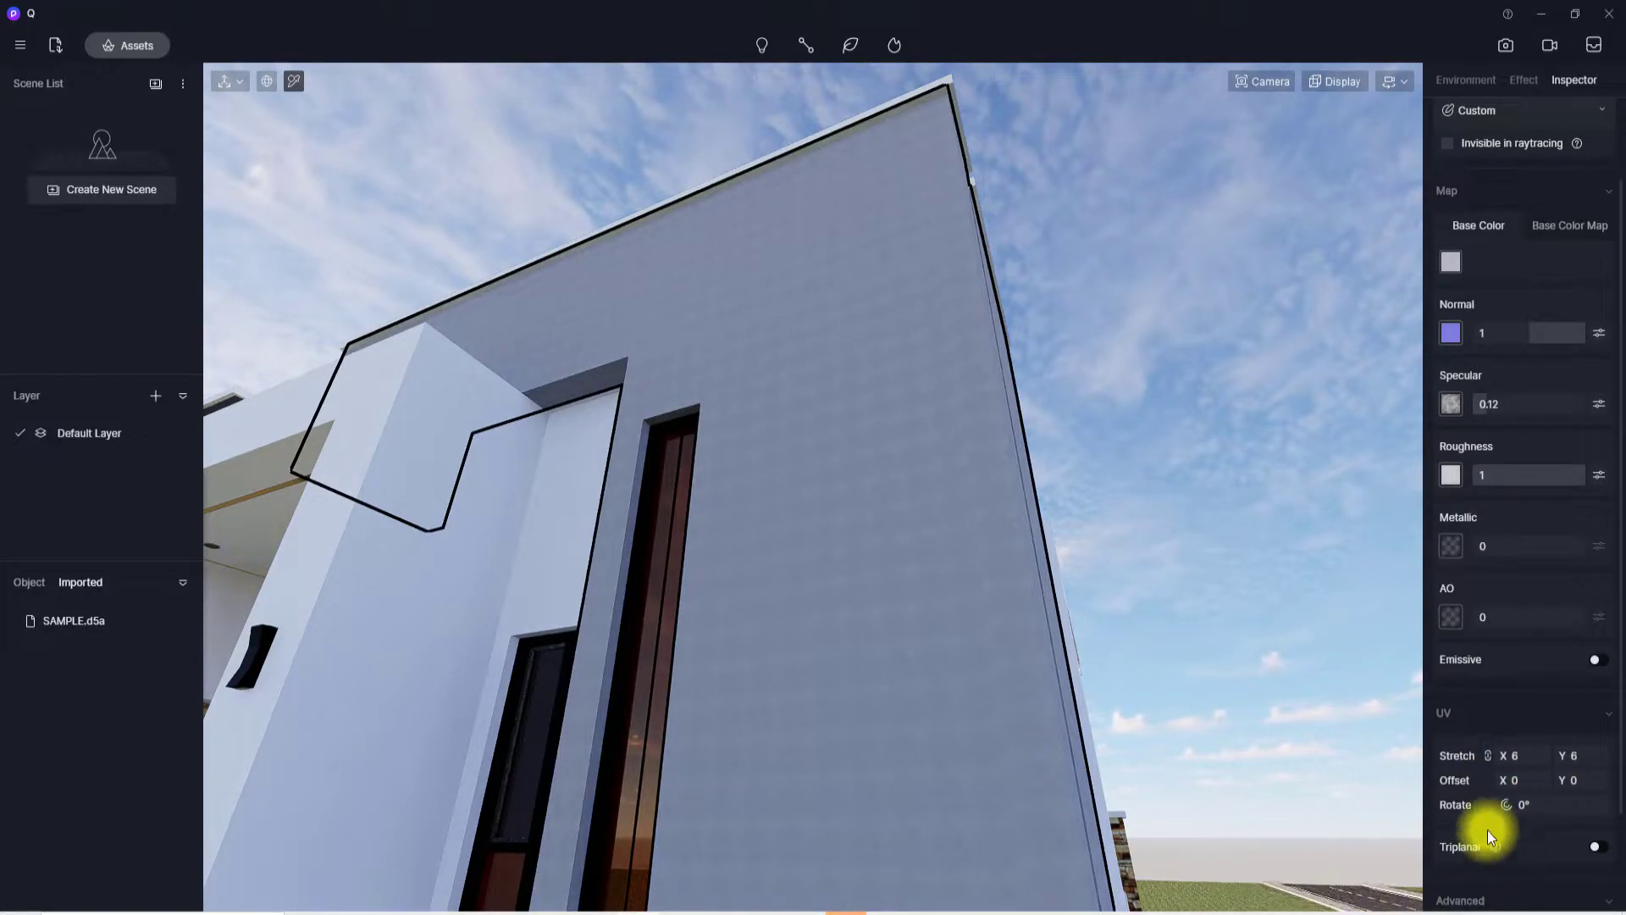
- Enable triplanar mapping for the wall material and set its UV stretch to 0.5 in X and Y
left_click(1597, 846)
scroll(879, 697, "down", 5)
right_click_drag(904, 561, 875, 703)
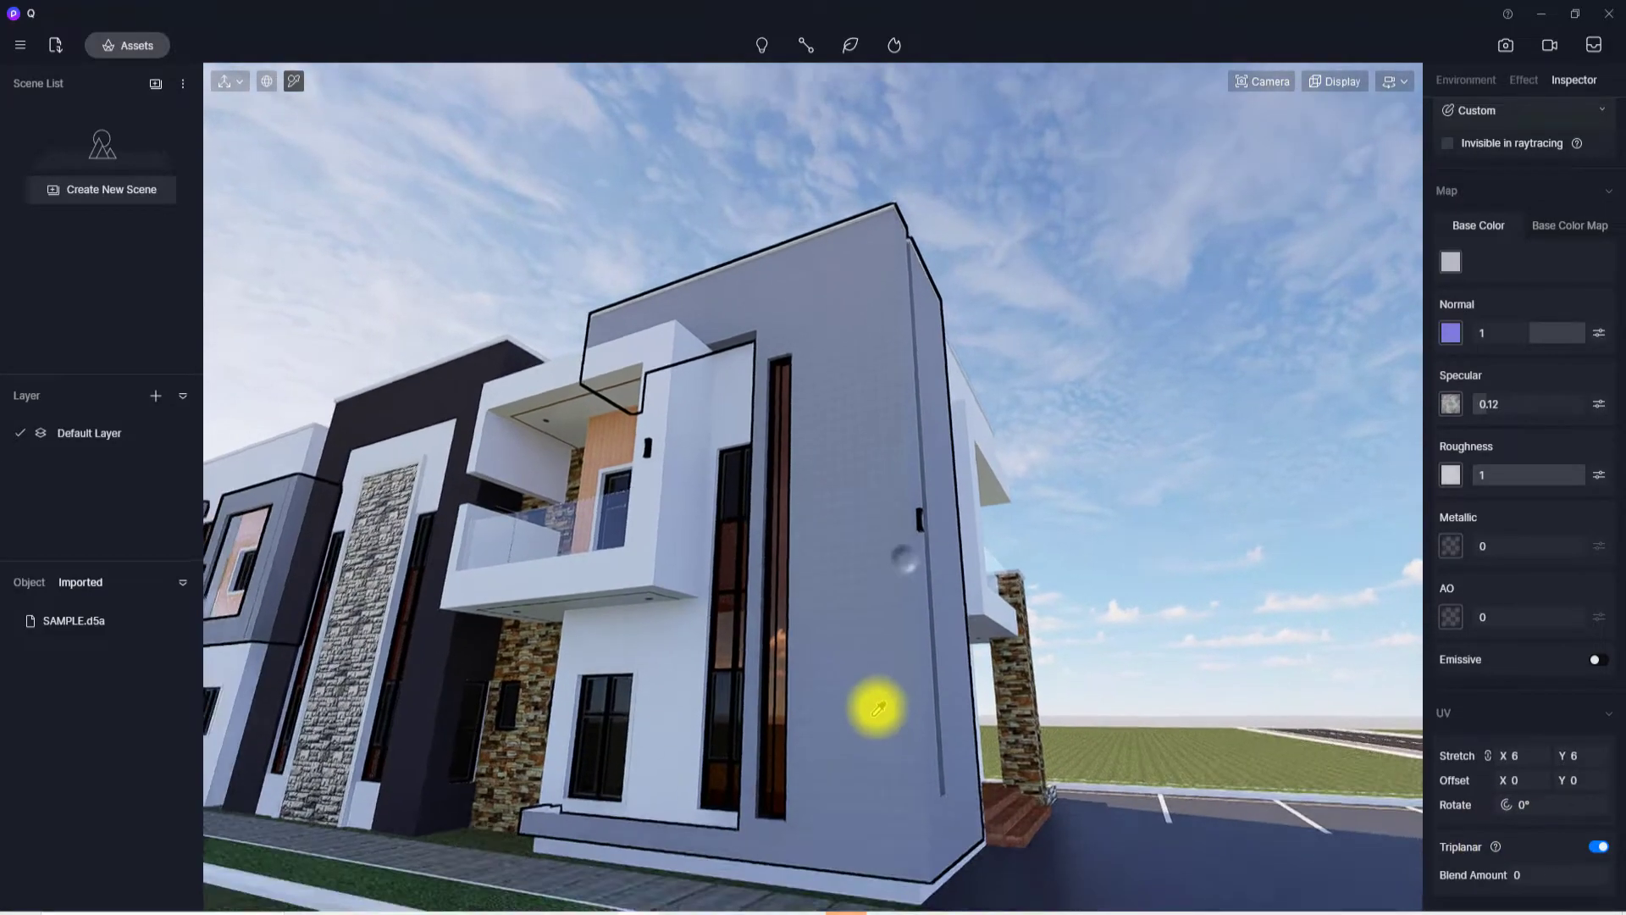
scroll(875, 701, "up", 6)
scroll(875, 701, "down", 5)
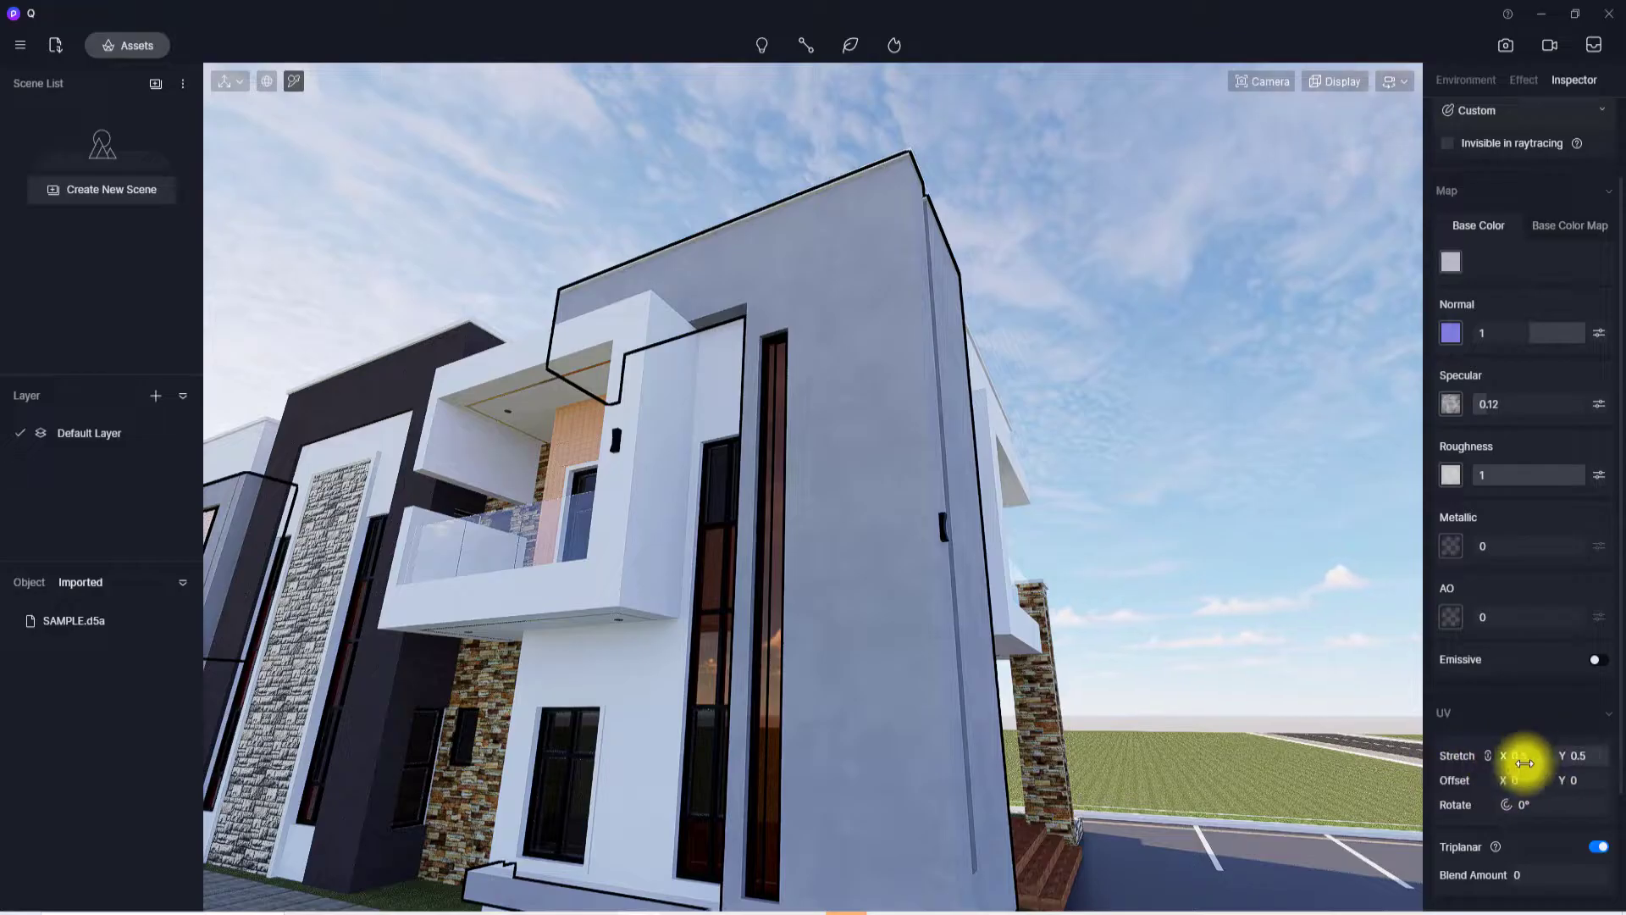
- Examine the scale and appearance of the textured finish around the corner tower's faces
scroll(1100, 661, "up", 5)
right_click_drag(1100, 660, 618, 745)
scroll(881, 543, "down", 5)
scroll(912, 643, "up", 4)
scroll(729, 729, "down", 7)
scroll(780, 690, "up", 5)
scroll(937, 686, "down", 4)
right_click_drag(937, 686, 748, 653)
scroll(737, 665, "up", 3)
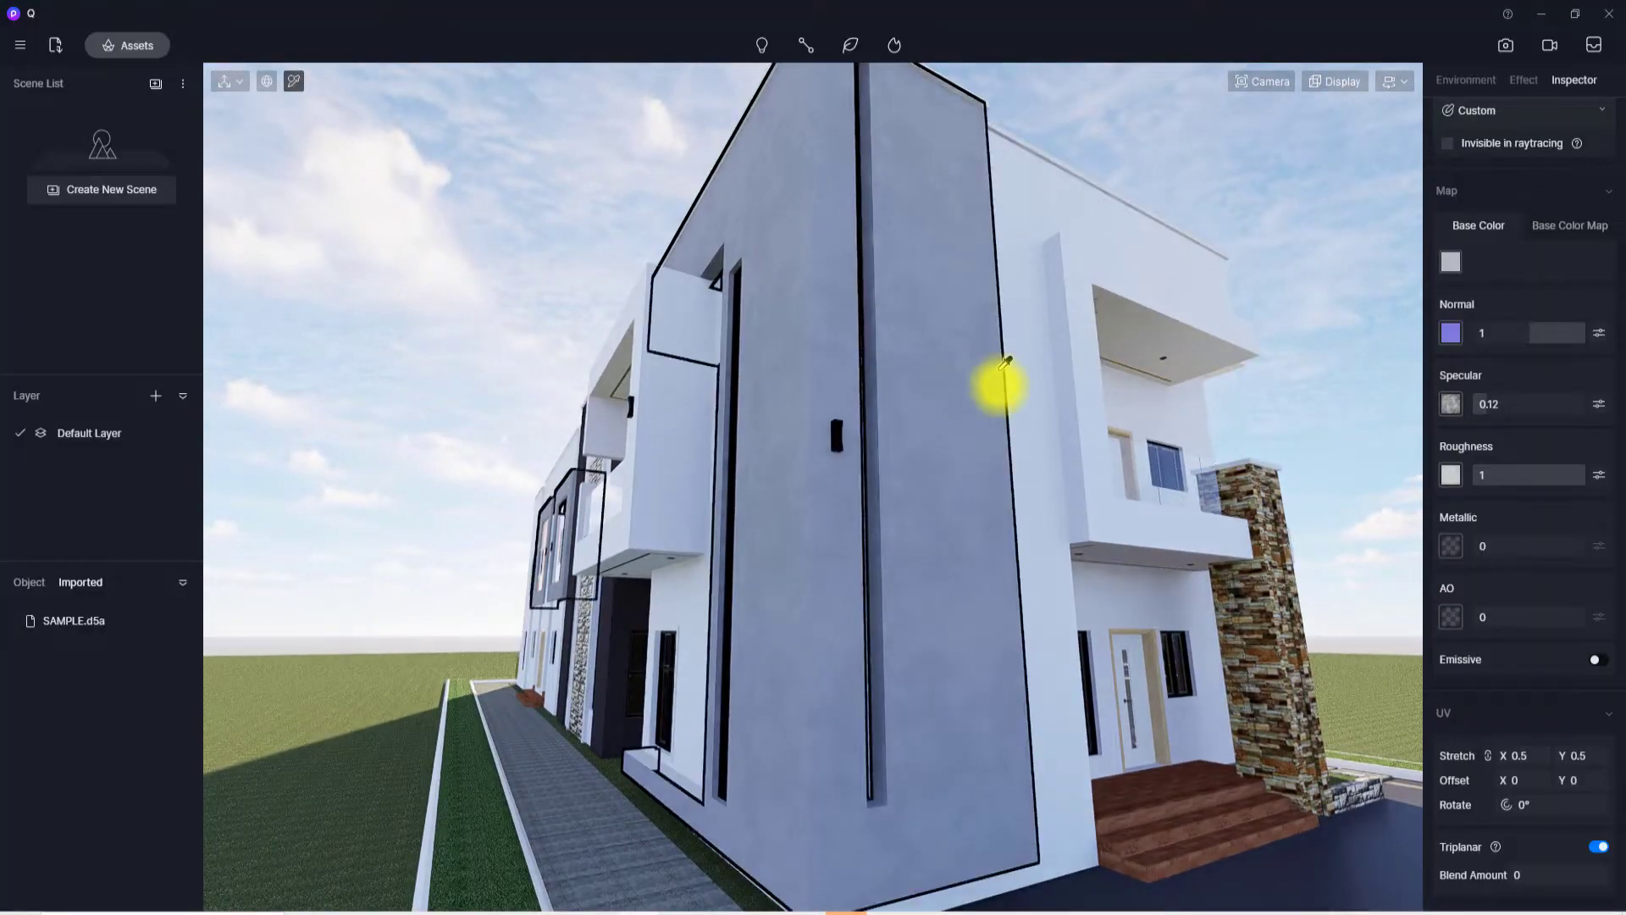
- Apply the Normal Glass library material to the window panes on the wood-clad upper balcony wall
right_click_drag(1017, 489, 1202, 664)
scroll(796, 614, "up", 4)
scroll(859, 615, "down", 4)
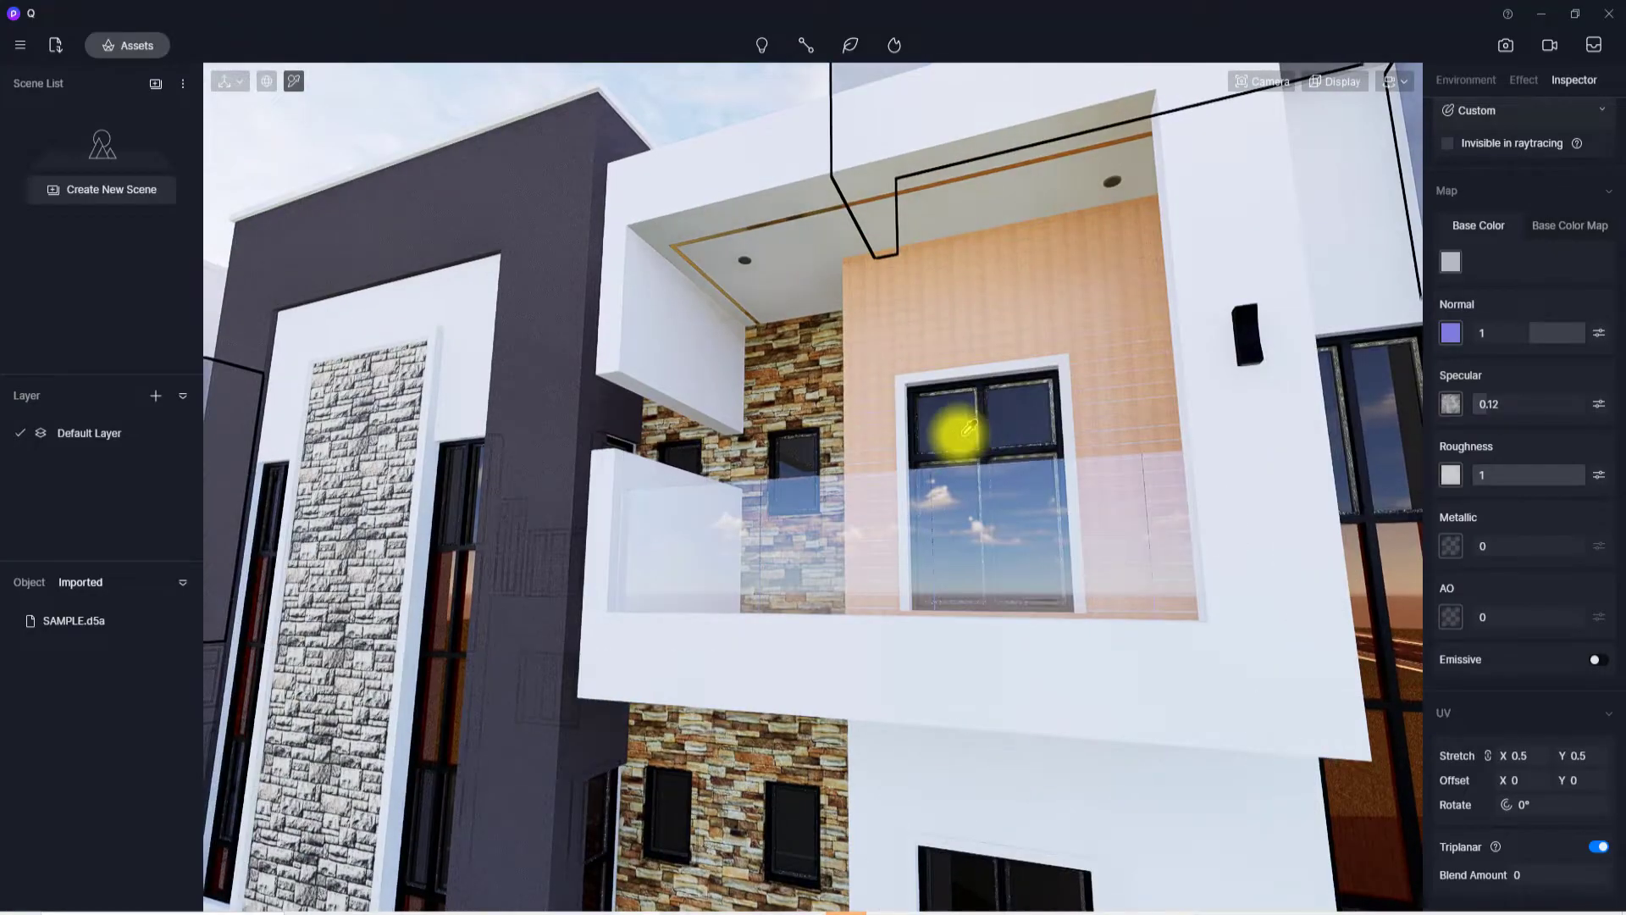
scroll(952, 585, "up", 4)
middle_click_drag(951, 585, 1071, 523)
scroll(877, 576, "up", 4)
middle_click_drag(877, 576, 974, 549)
scroll(980, 540, "down", 10)
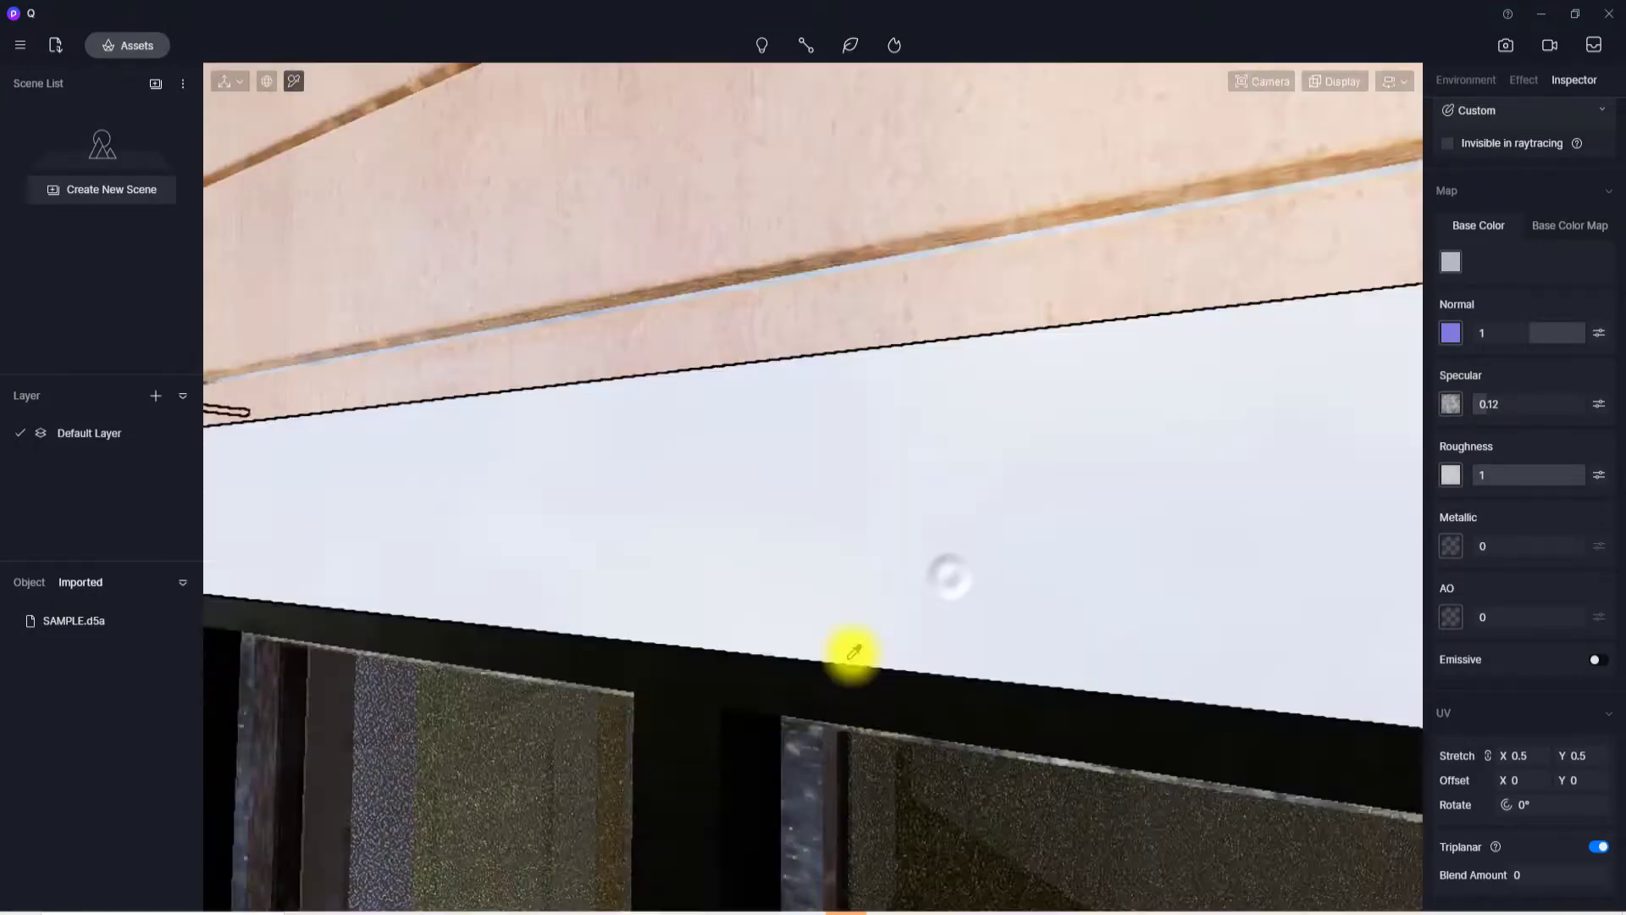
scroll(781, 665, "up", 3)
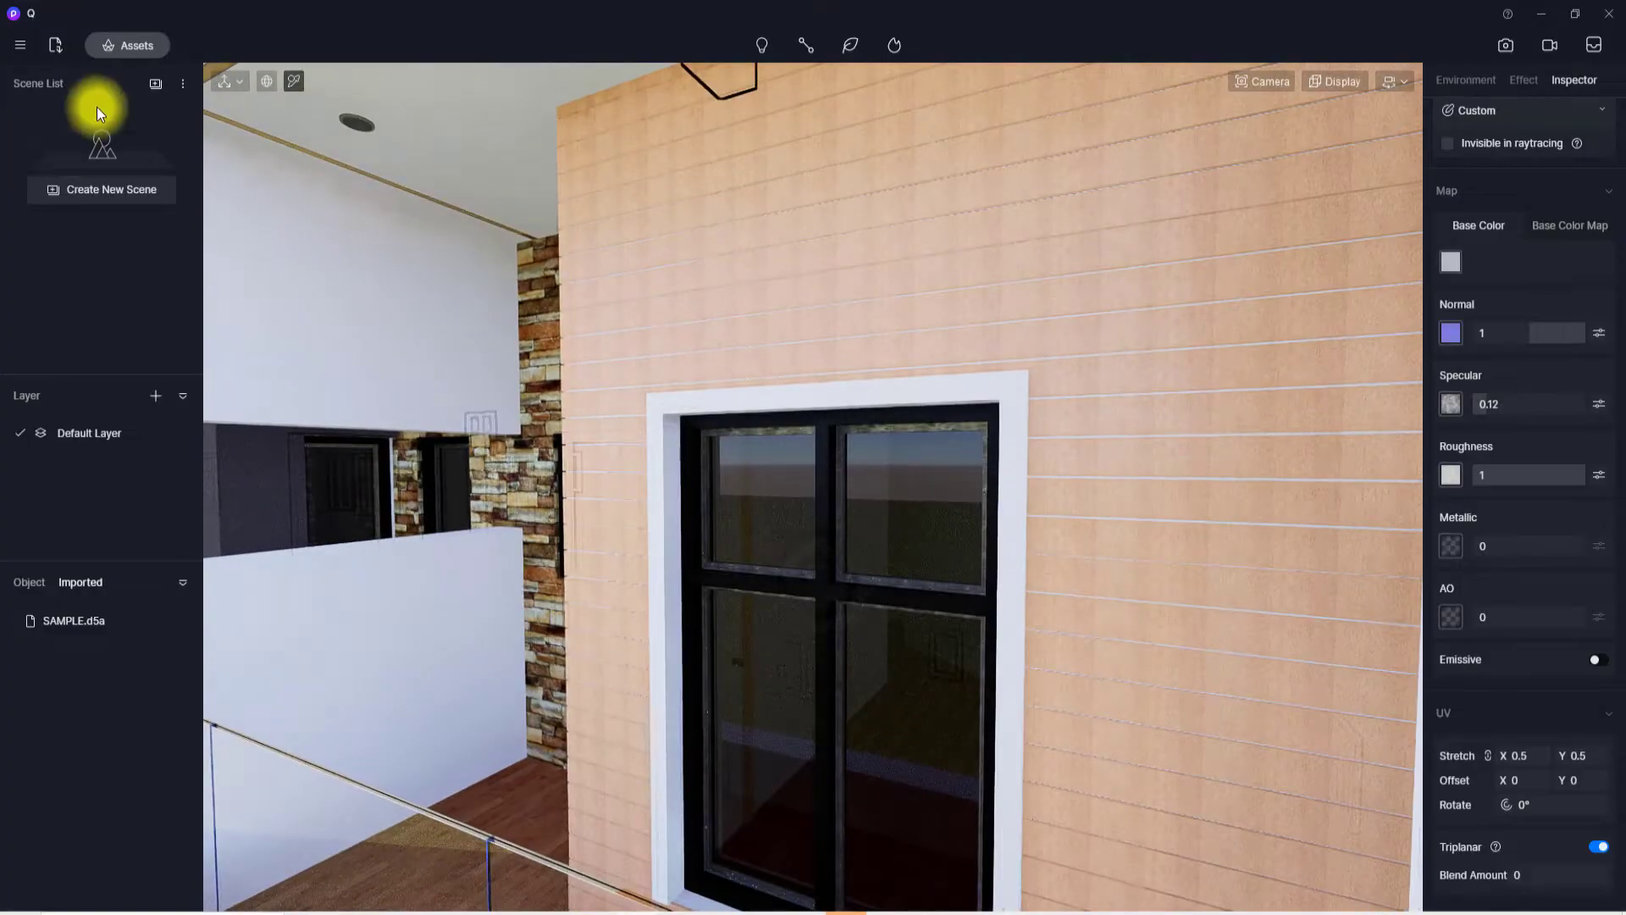
left_click(127, 46)
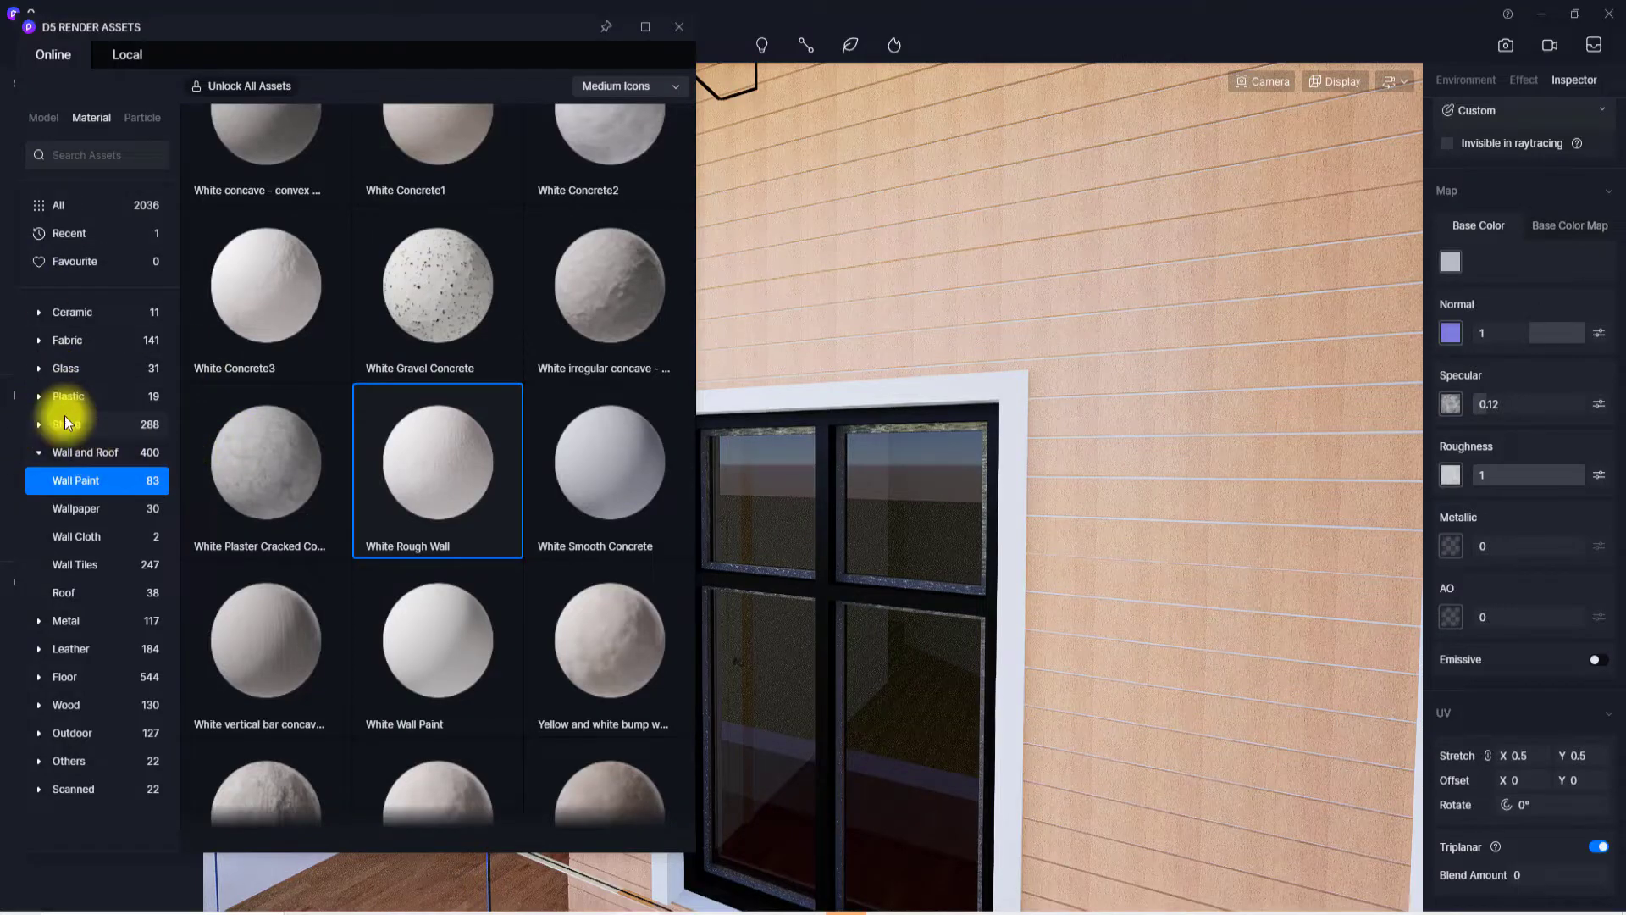
left_click(76, 367)
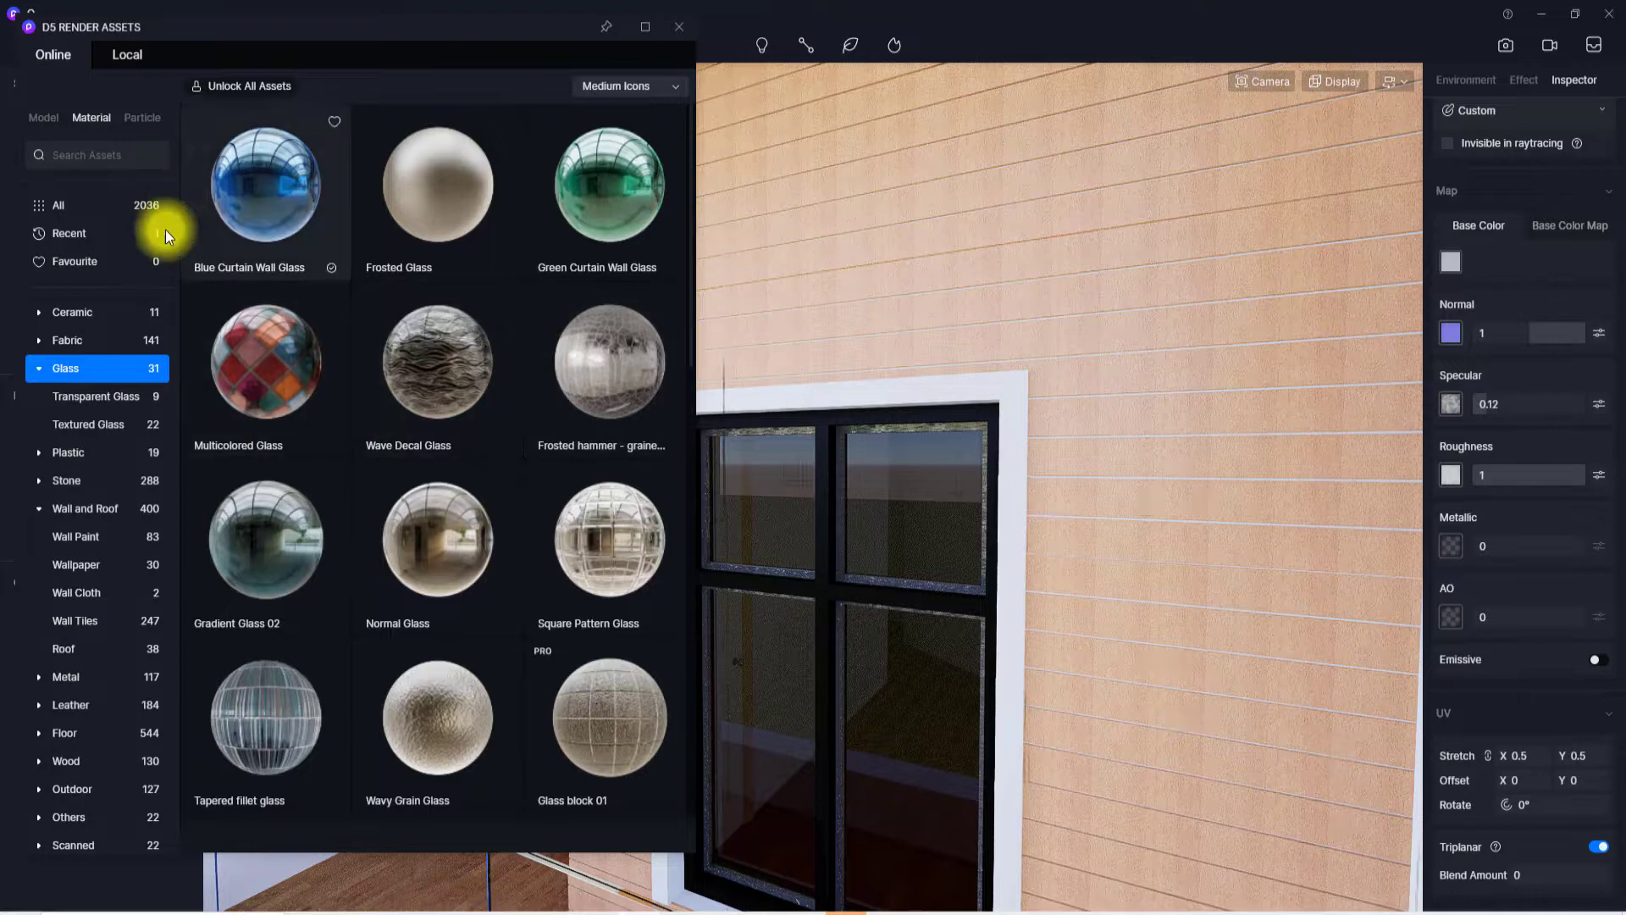
left_click_drag(444, 559, 1033, 424)
left_click(1033, 423)
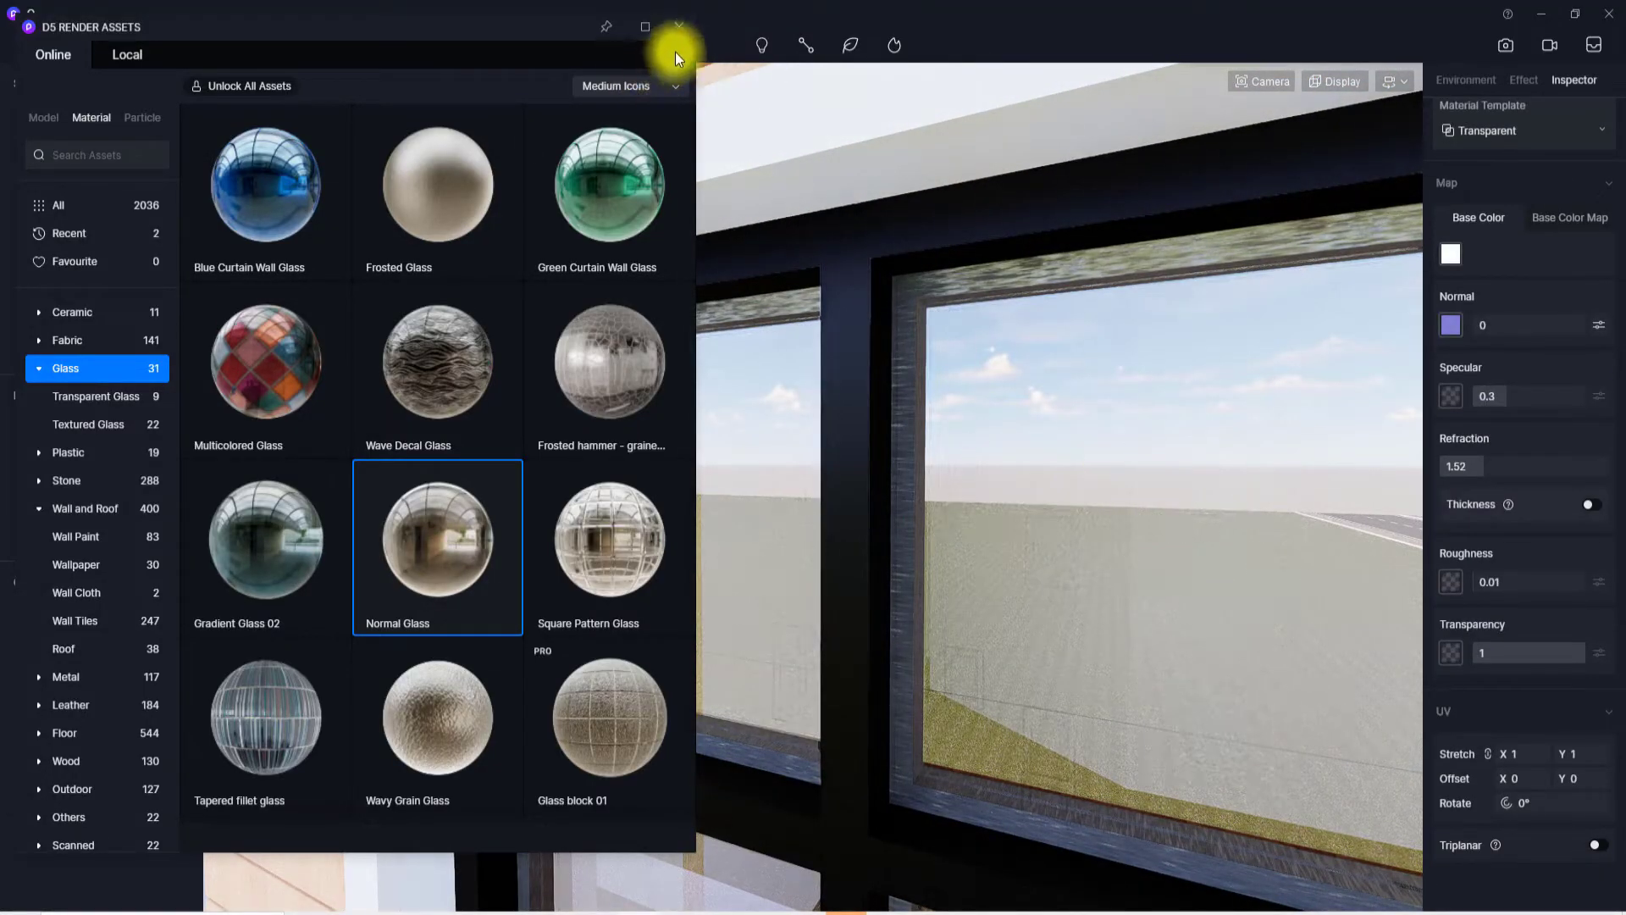
left_click(680, 28)
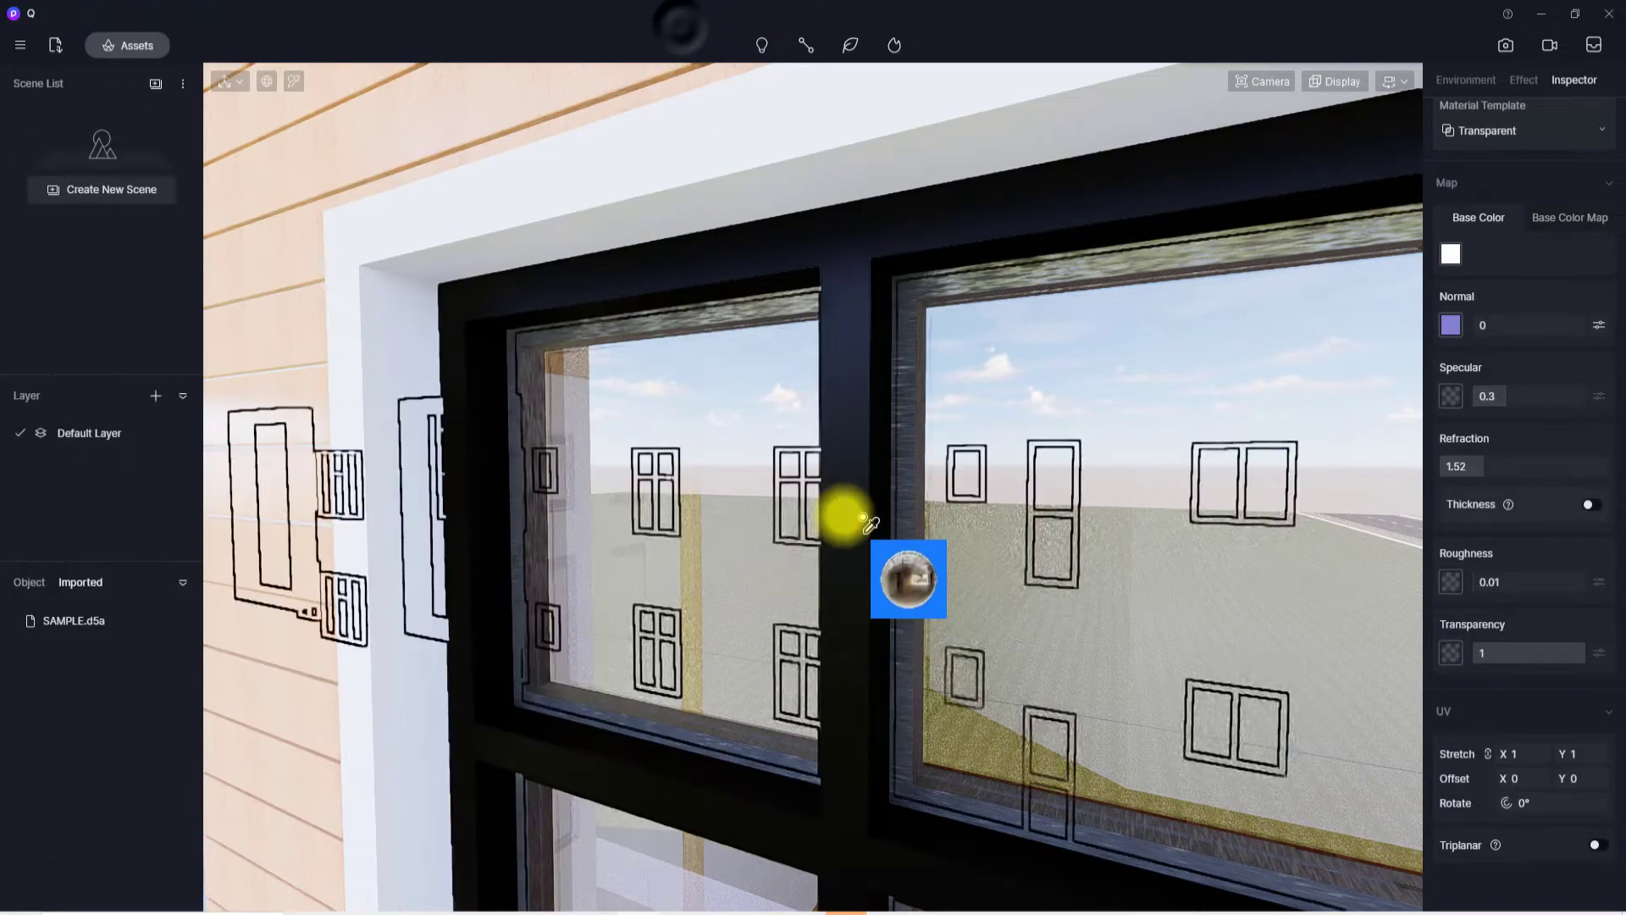
right_click_drag(861, 516, 871, 465)
key("Escape")
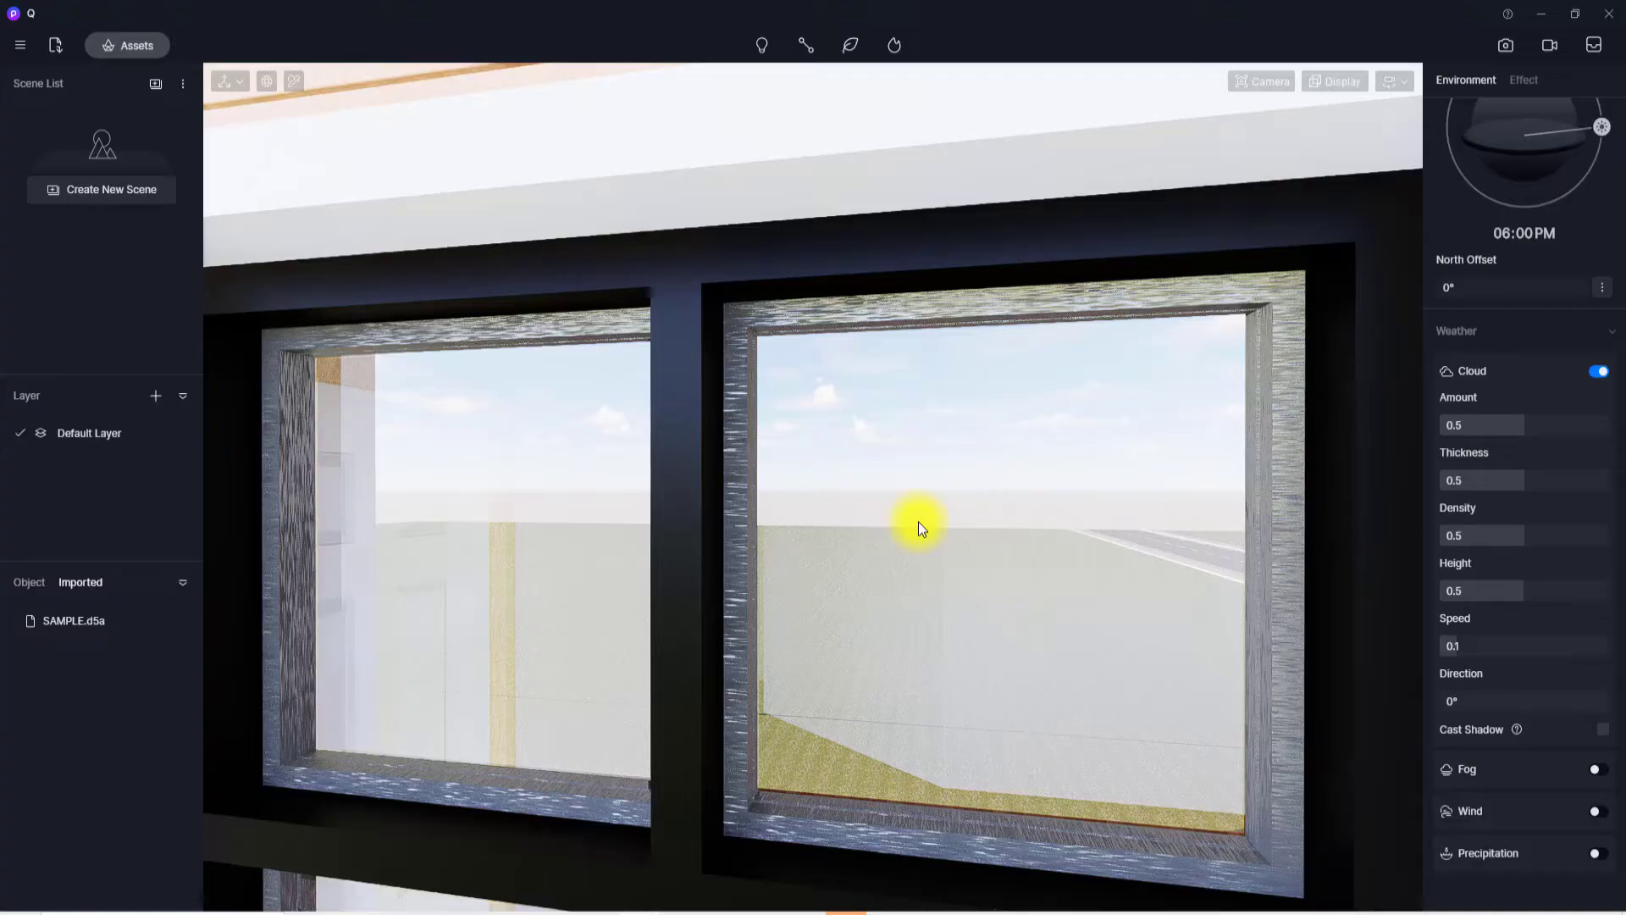
- Pick the balcony window's glass material and set its base color to HSV 0, 0, 74
key("alt")
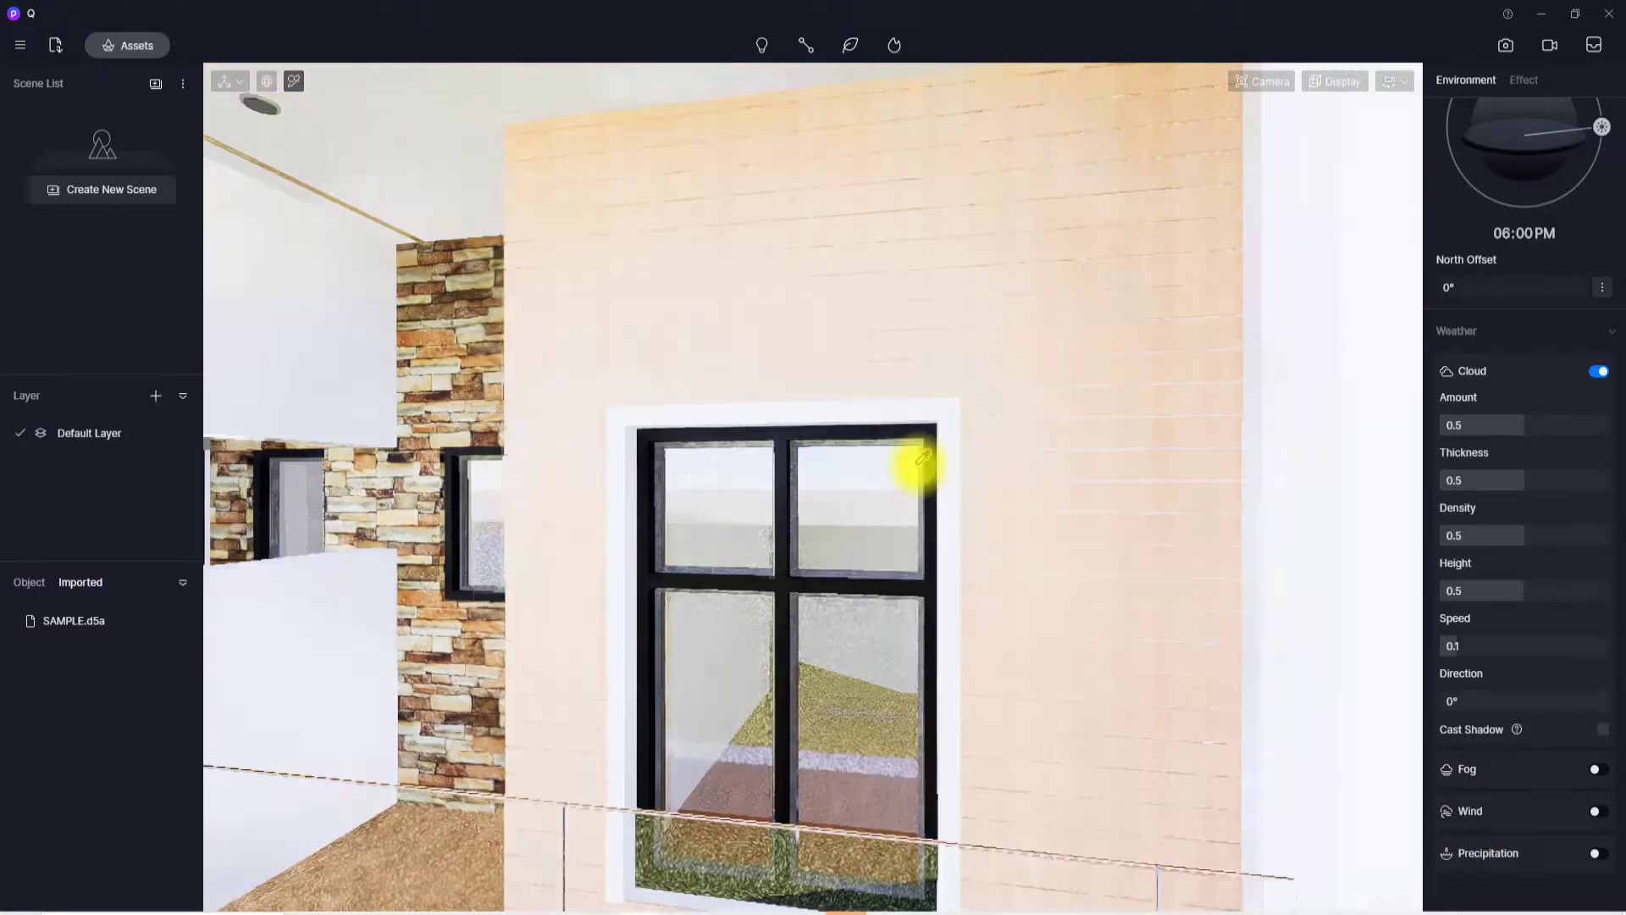
scroll(917, 464, "up", 5)
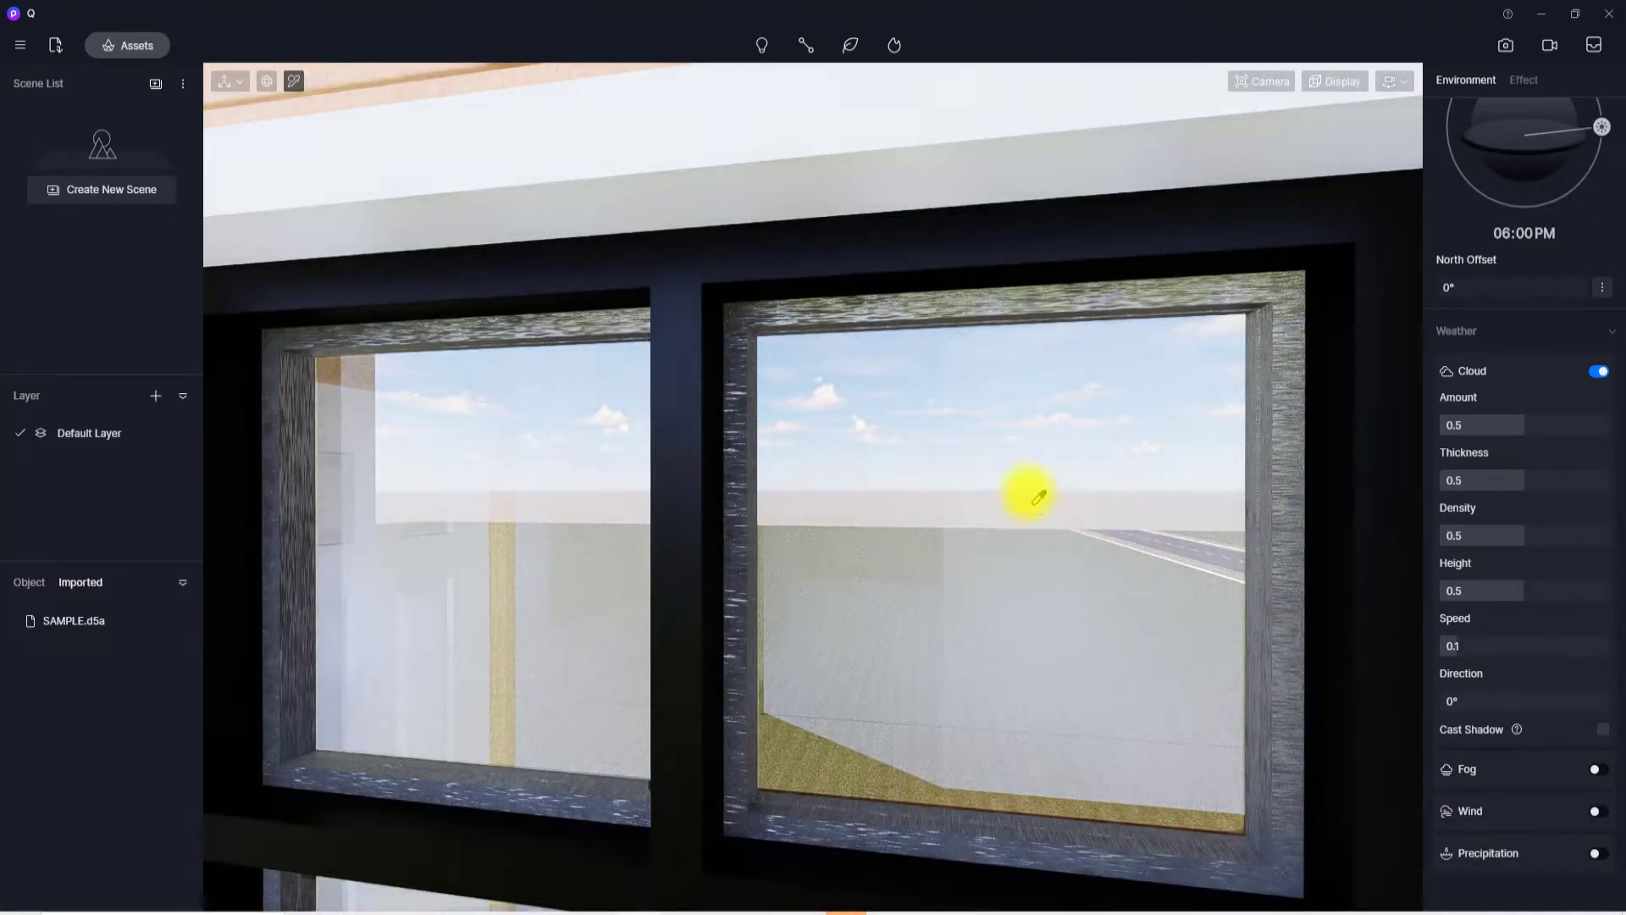
left_click(1019, 485)
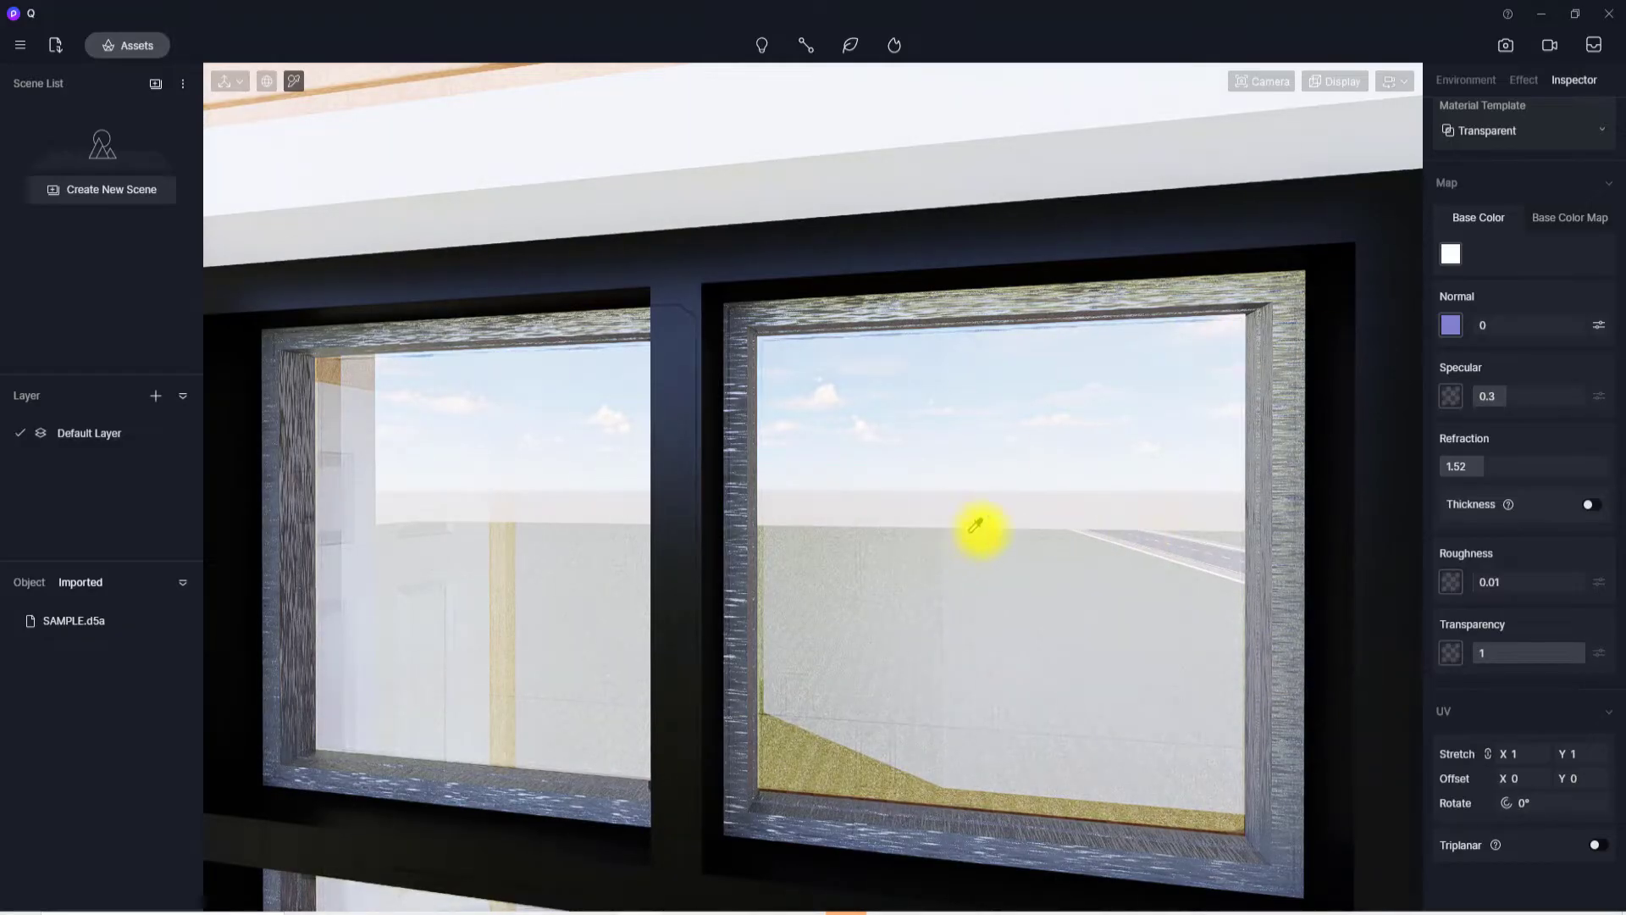
scroll(769, 612, "down", 5)
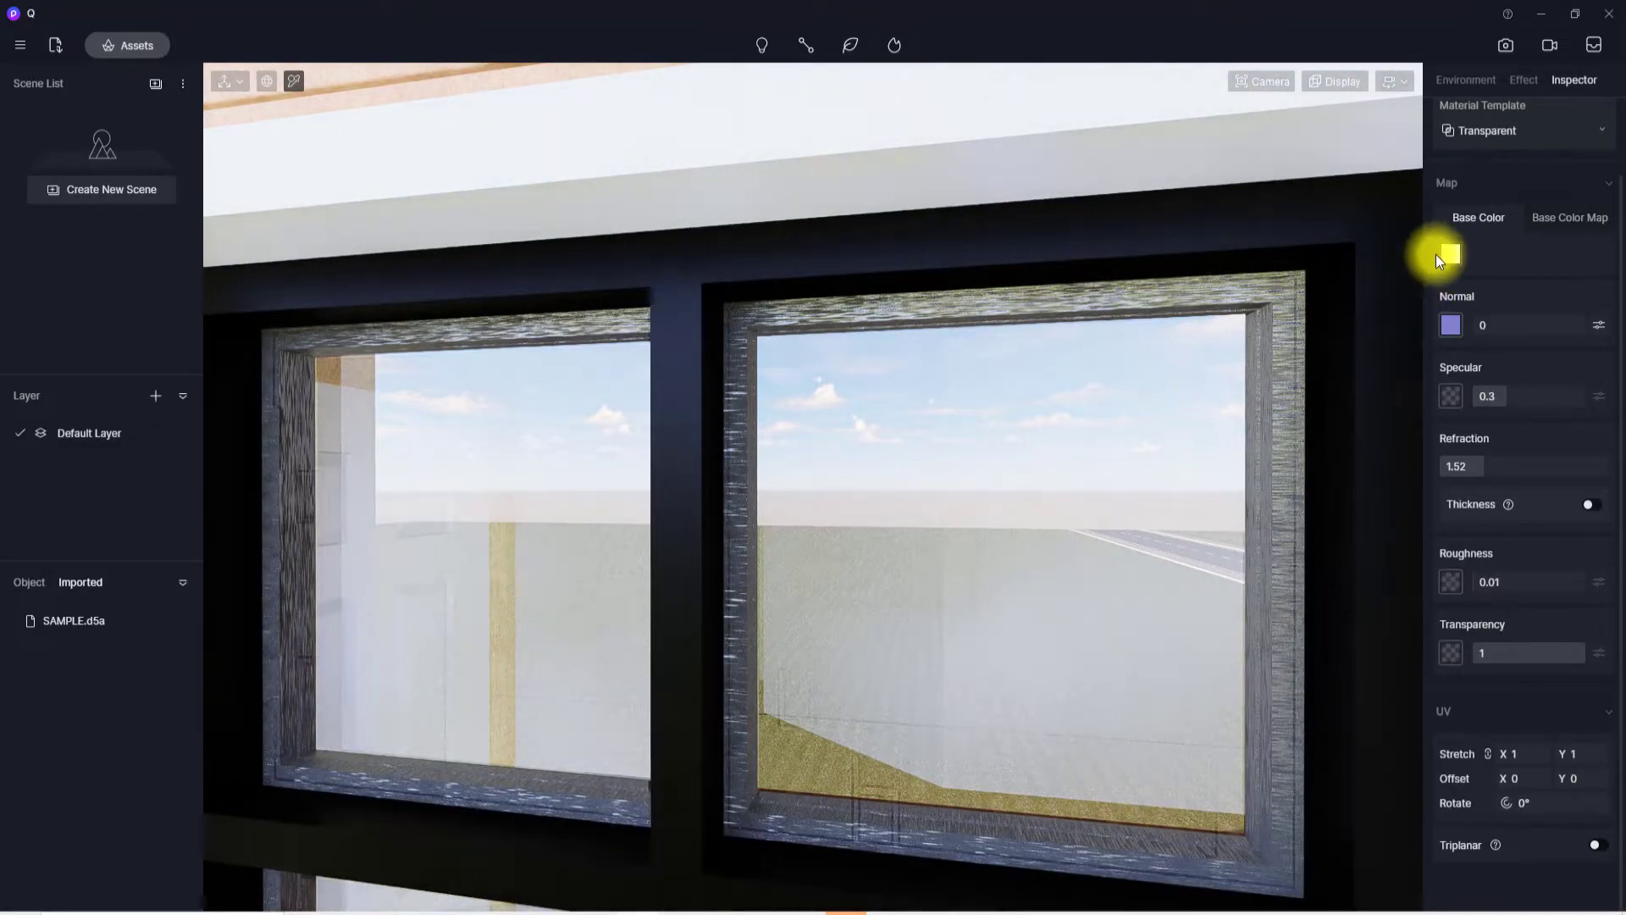
left_click(1451, 253)
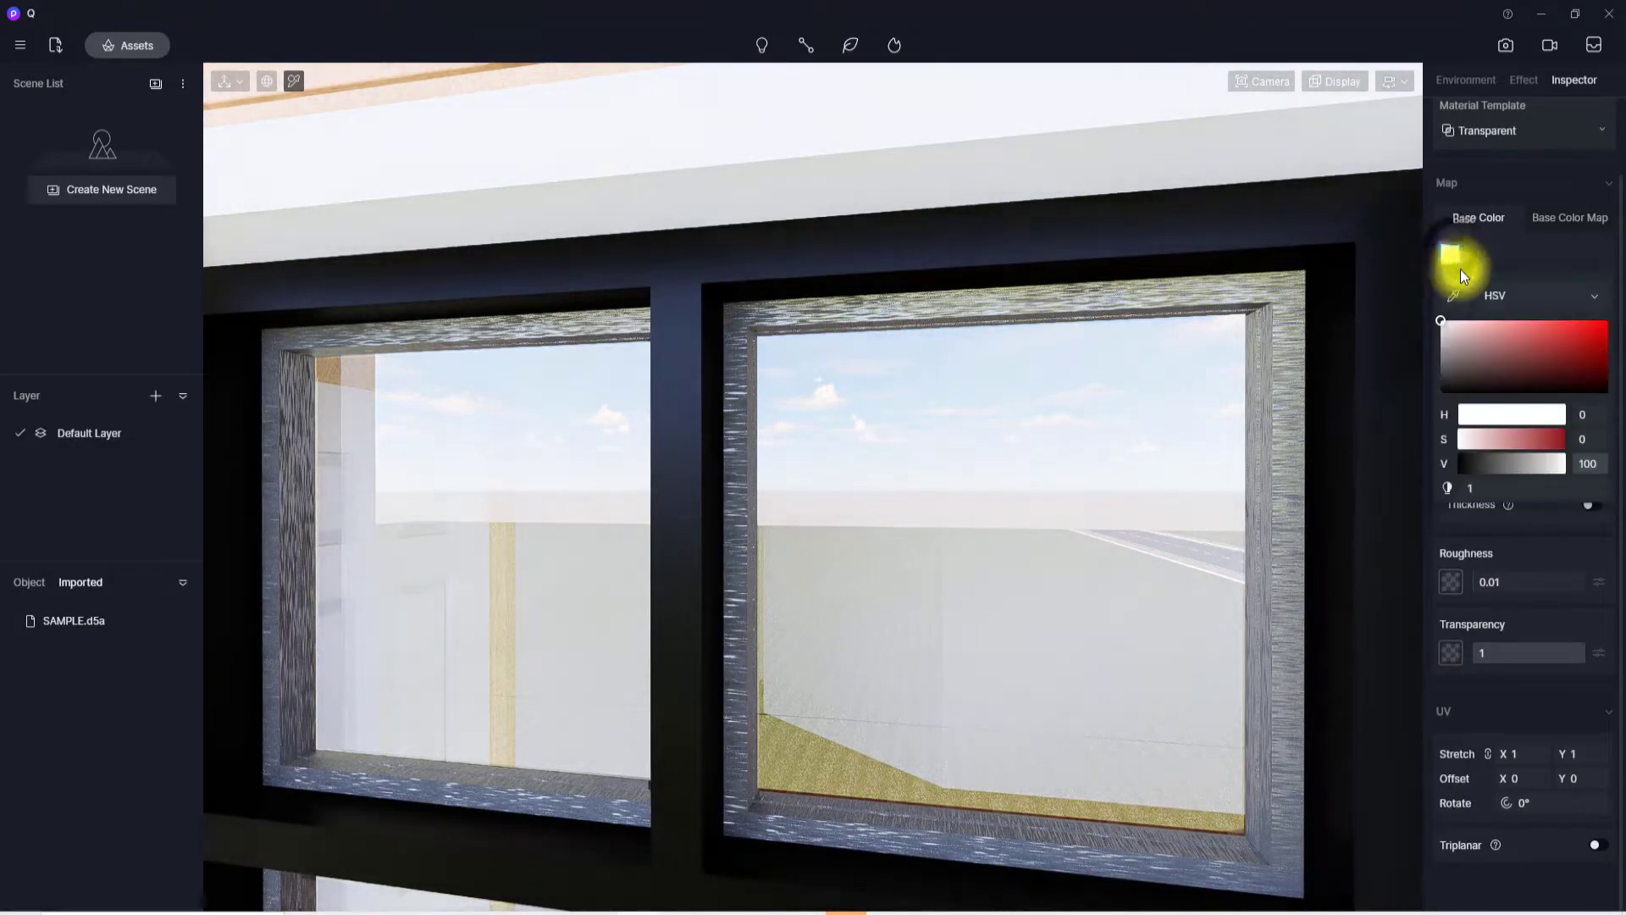
mouse_move(1449, 354)
left_mouse_down()
mouse_move(1412, 443)
mouse_move(1423, 343)
left_mouse_up()
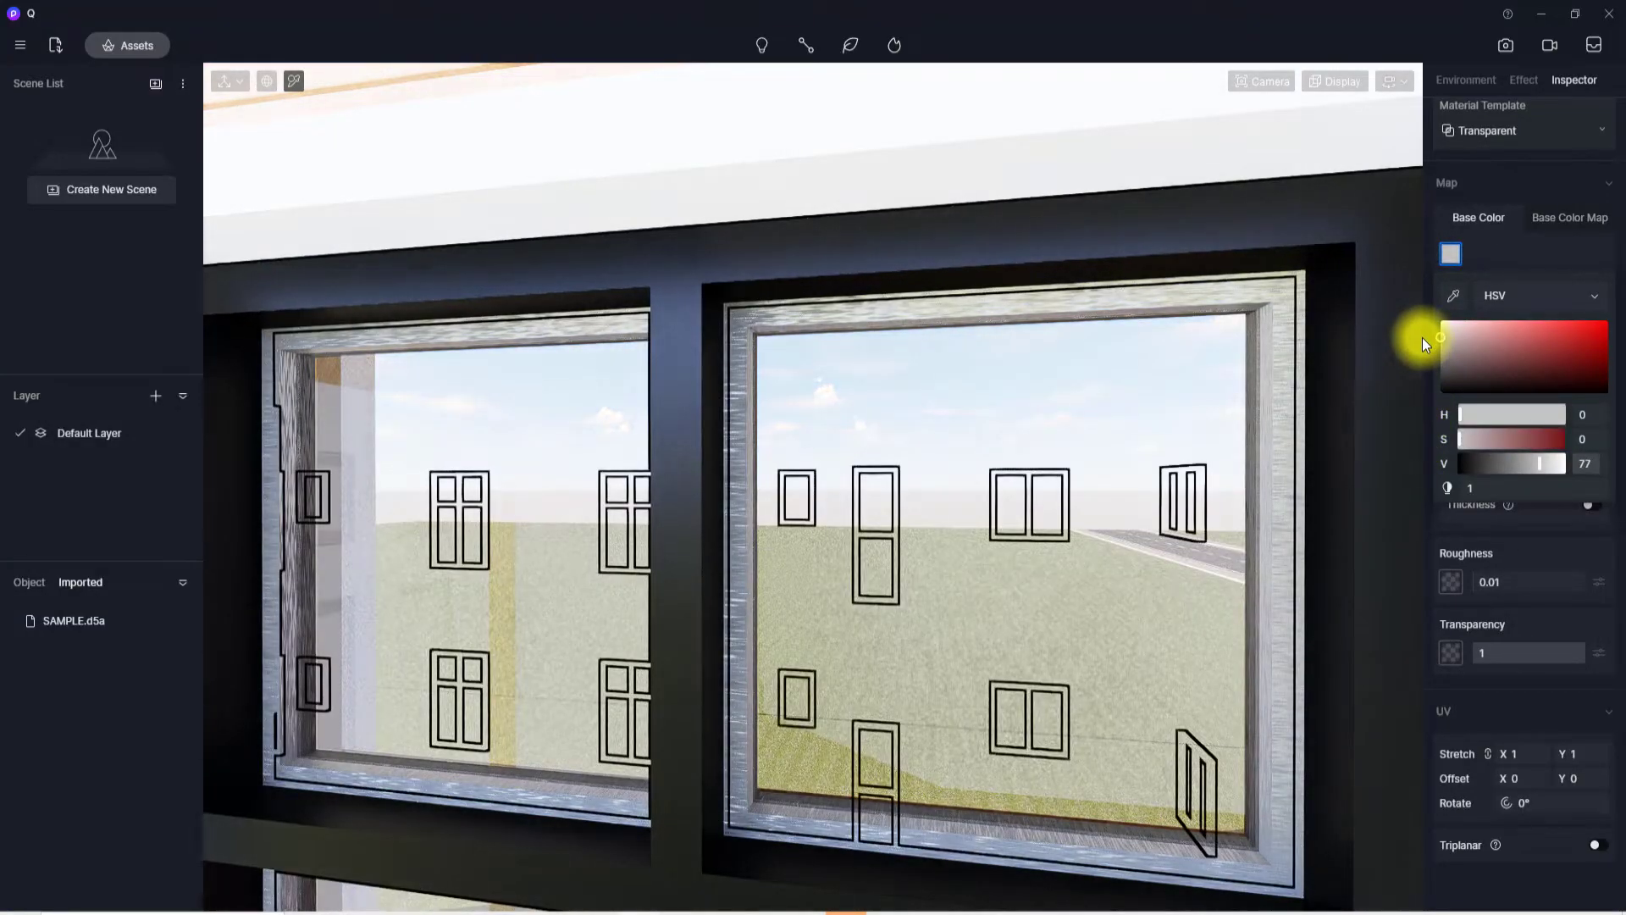
left_click(1509, 258)
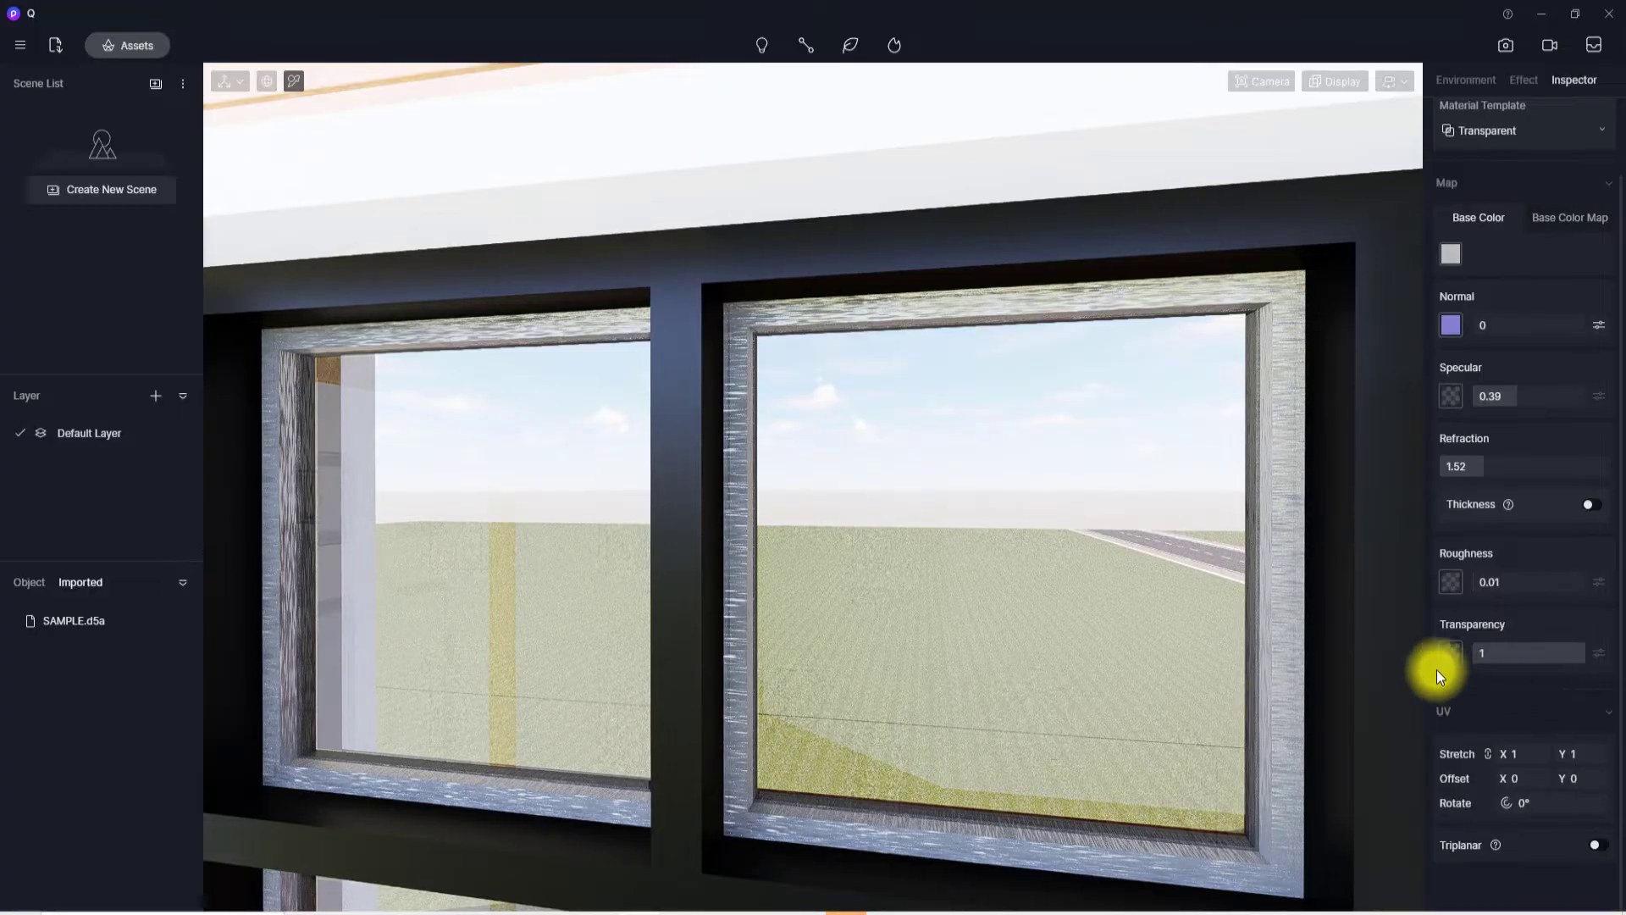
- Set the window glass material's specular to 0.39 and its roughness to 0
left_click(1481, 589)
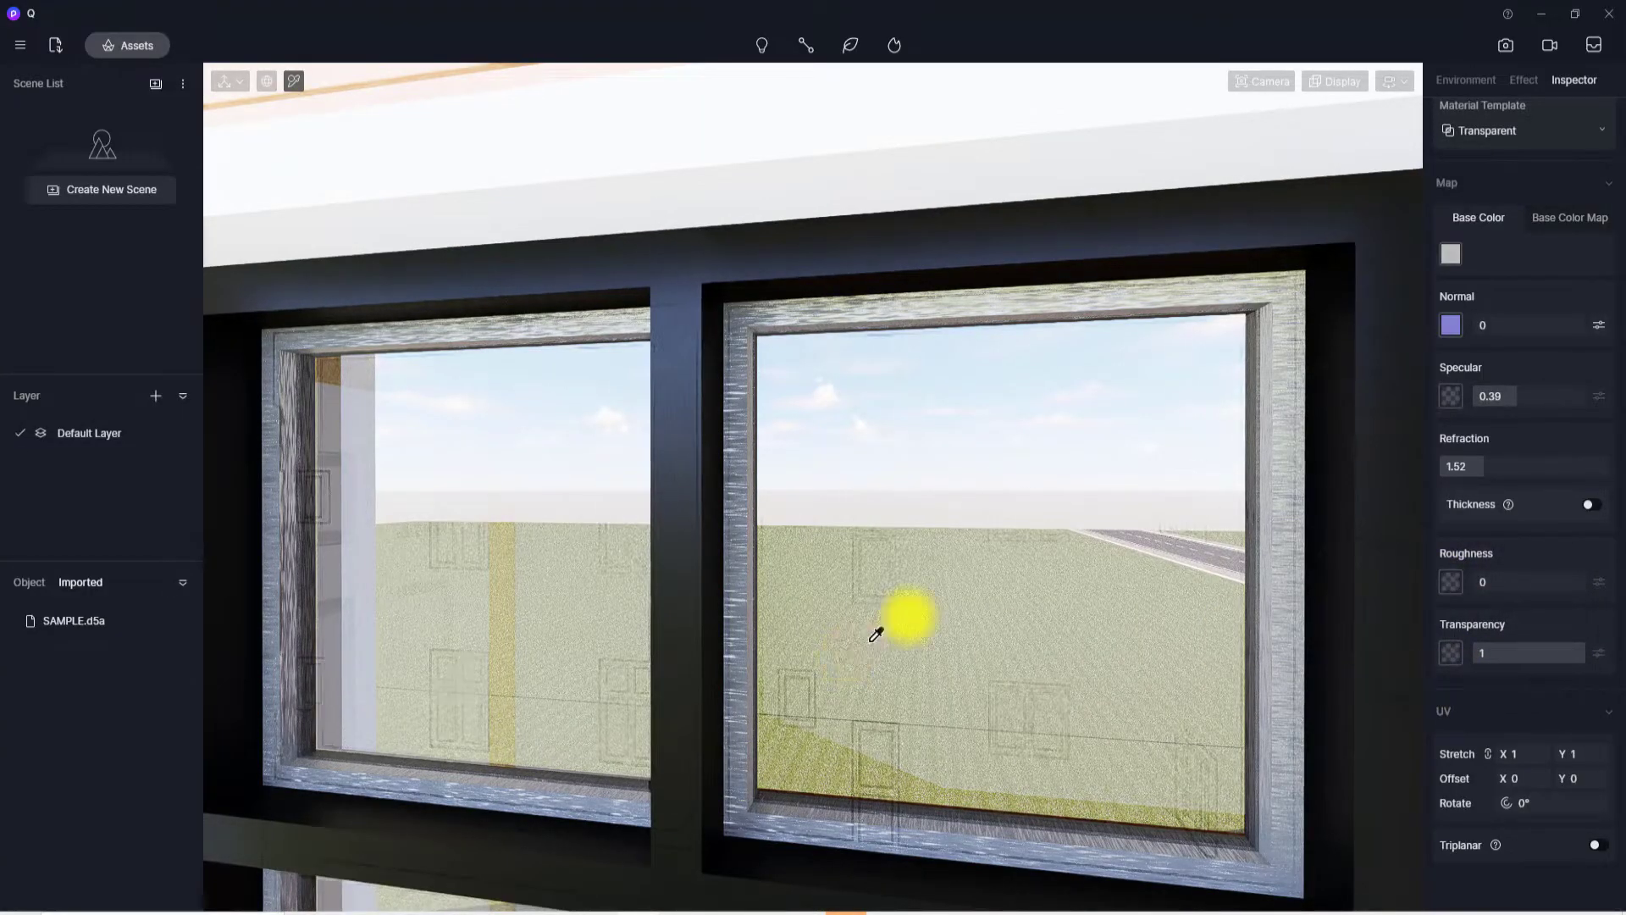
right_click_drag(858, 643, 1115, 599)
scroll(858, 754, "down", 5)
scroll(864, 748, "up", 5)
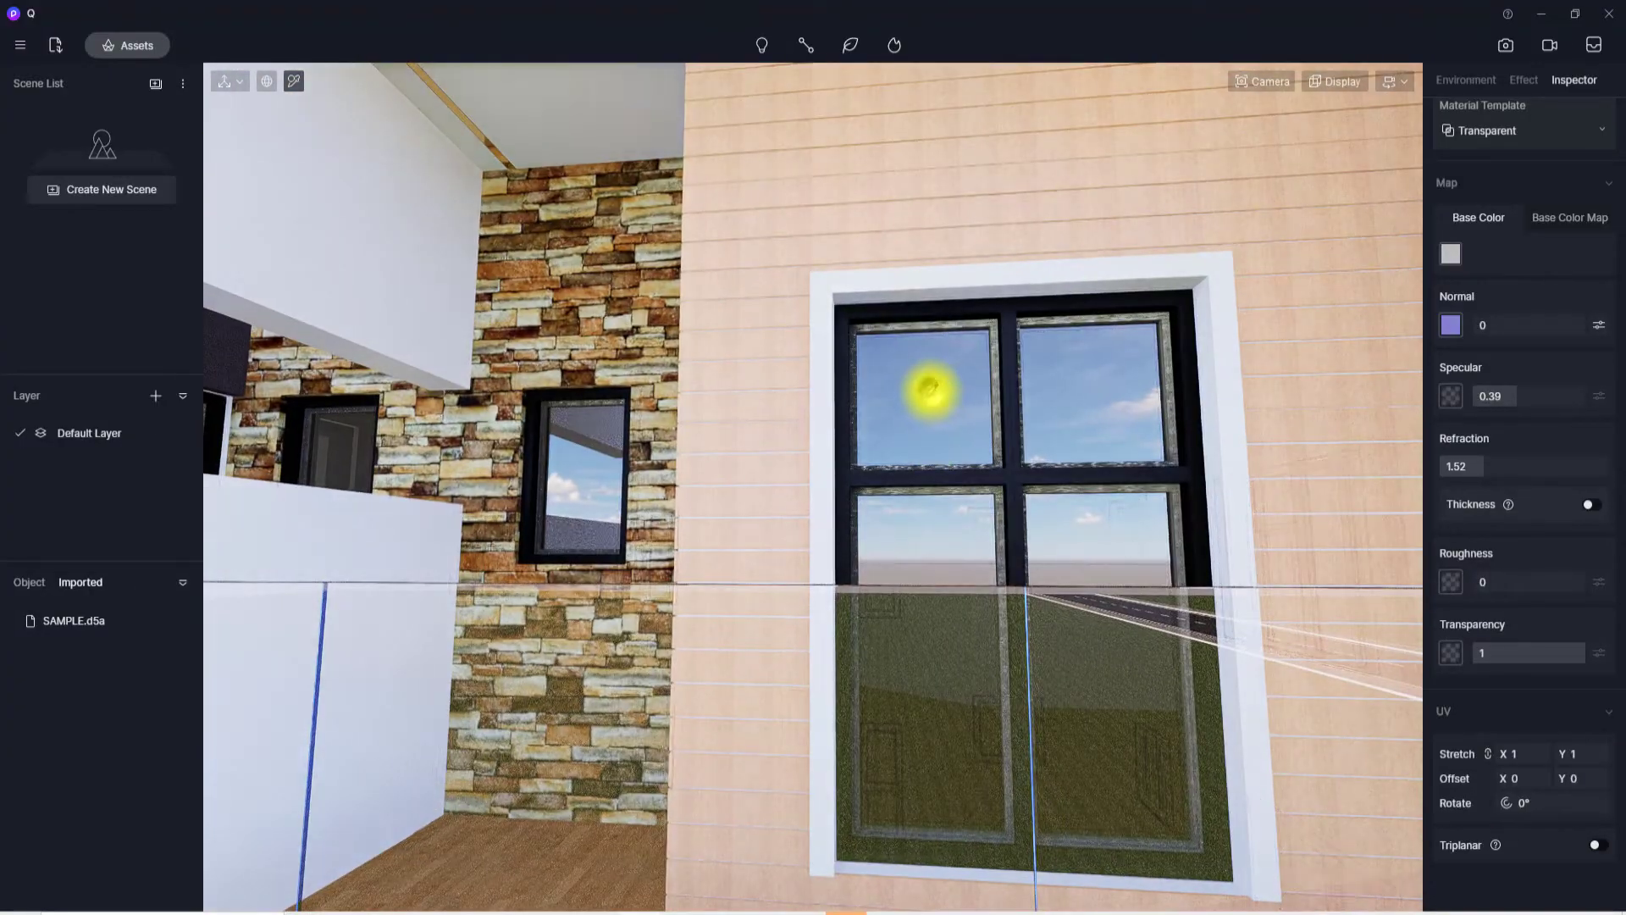
- Copy the window's adjusted Normal Glass material onto the balcony railing's glass panels
scroll(1473, 254, "up", 2)
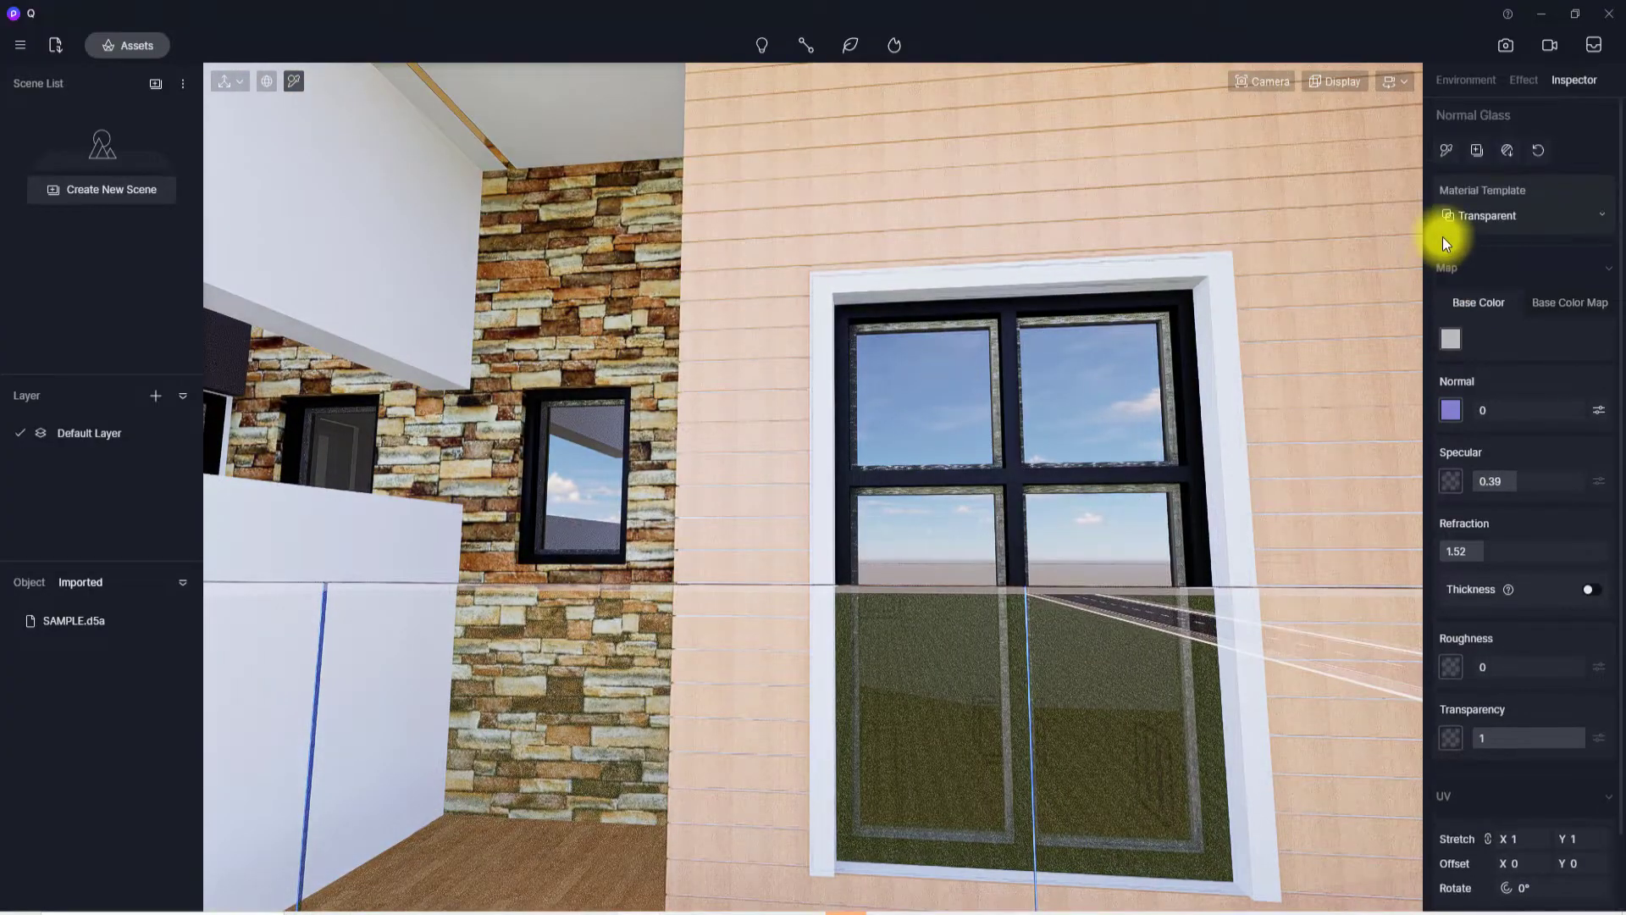
left_click(1446, 147)
right_click_drag(1157, 639, 550, 673)
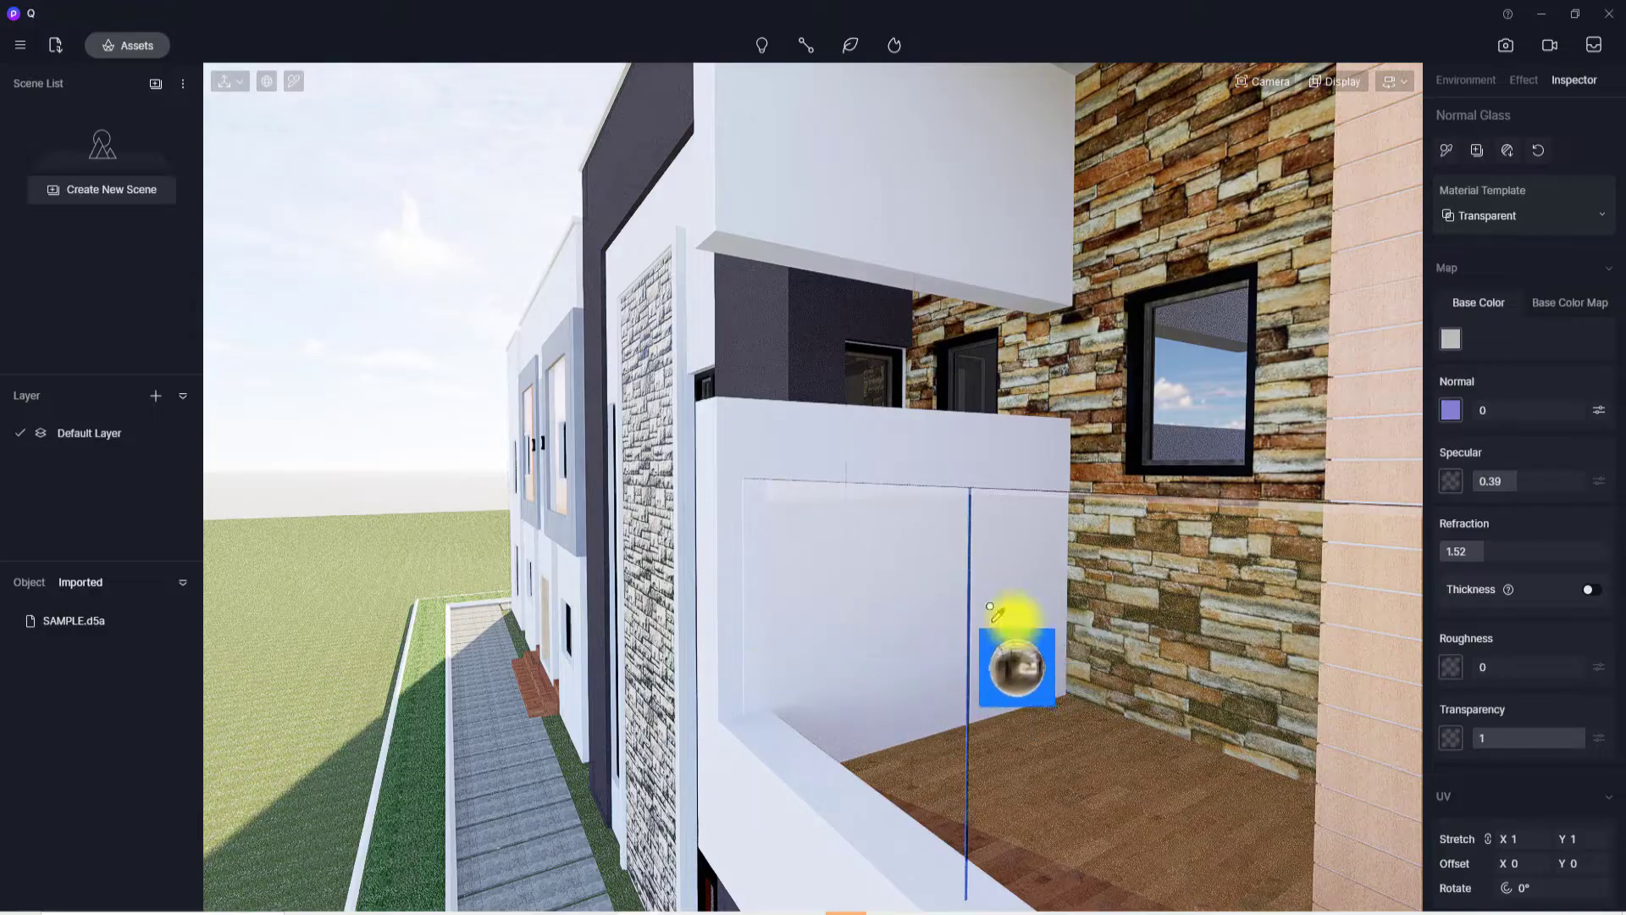
left_click(843, 534)
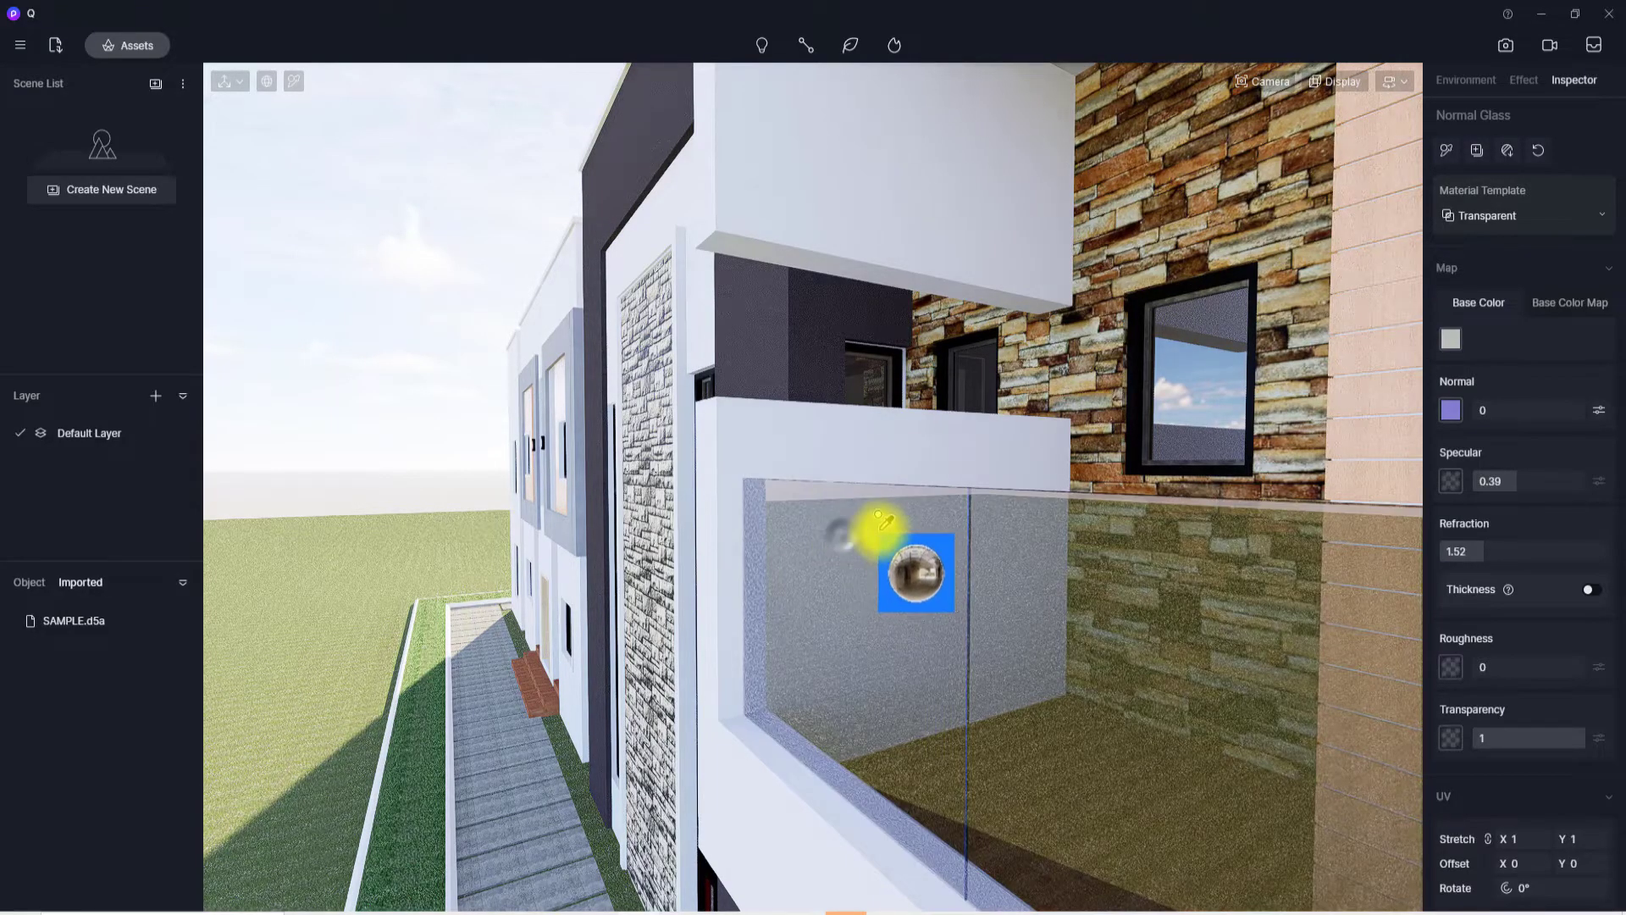
key("Escape")
key("Escape")
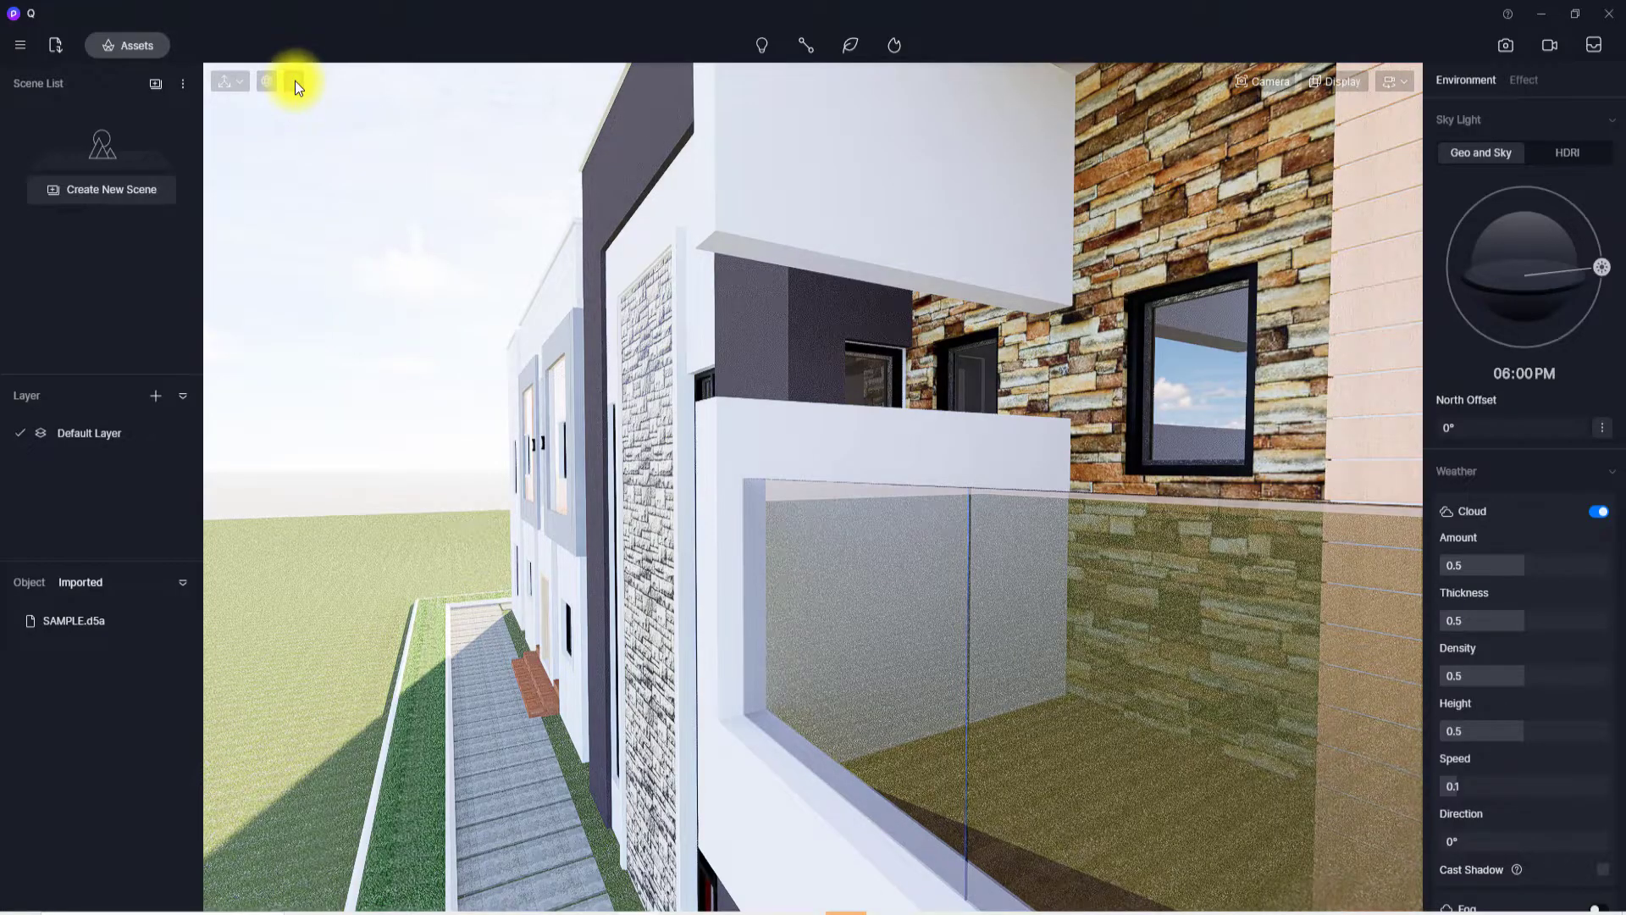
- Pick the balcony railing's glass material and darken its base color to HSV 0, 0, 28
left_click(294, 82)
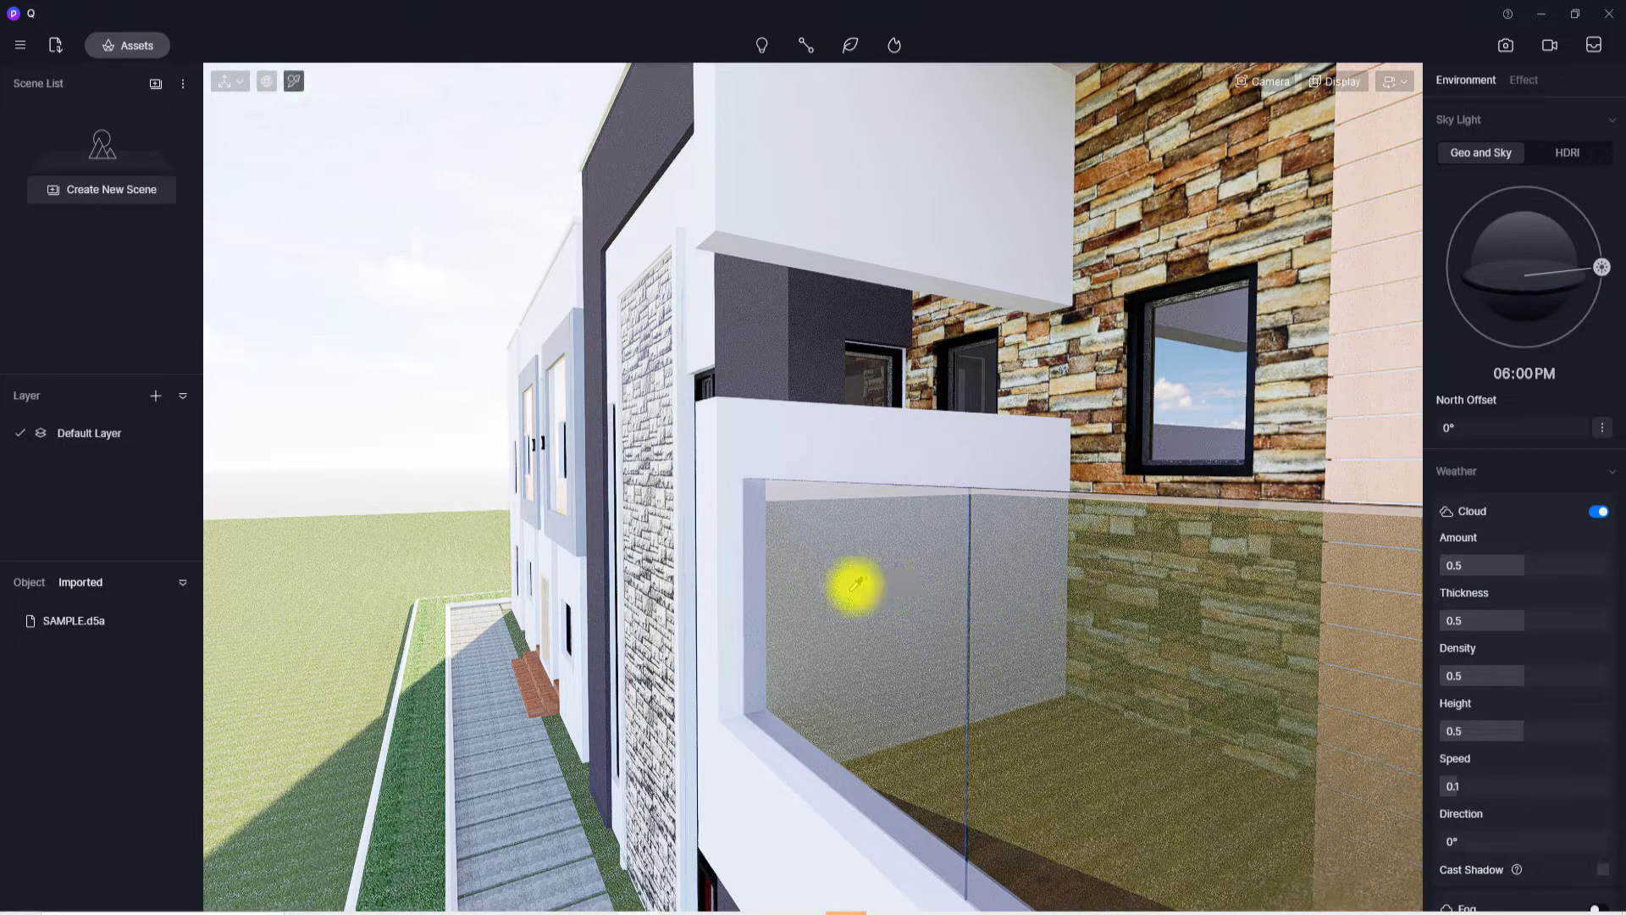
left_click(862, 566)
right_click_drag(1004, 581, 825, 466)
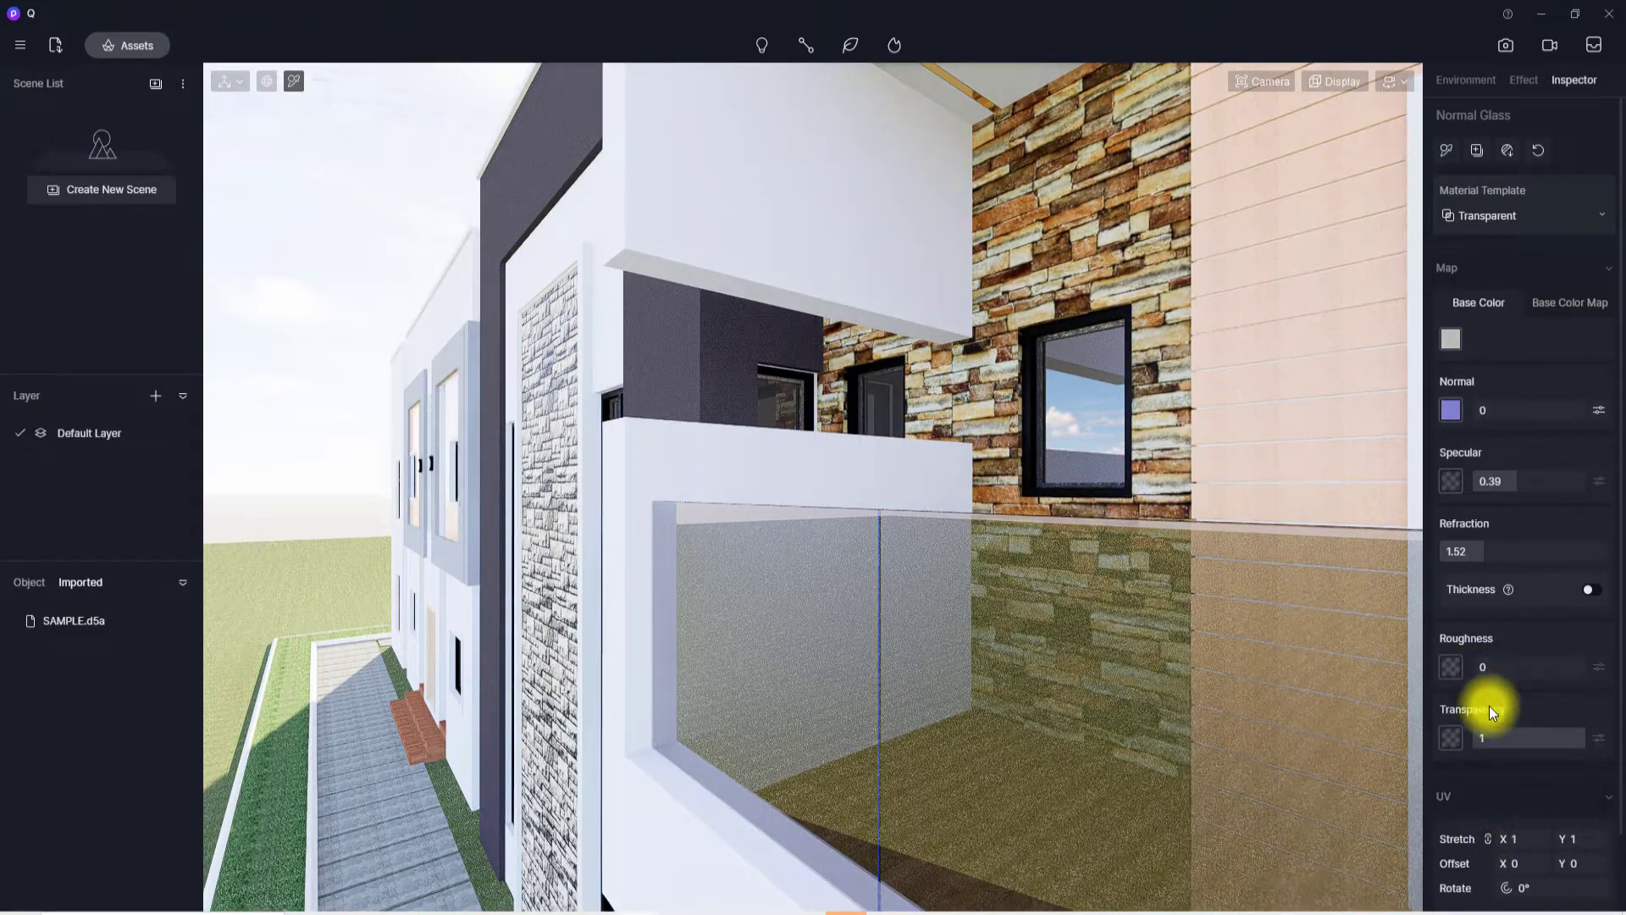
left_click(1454, 338)
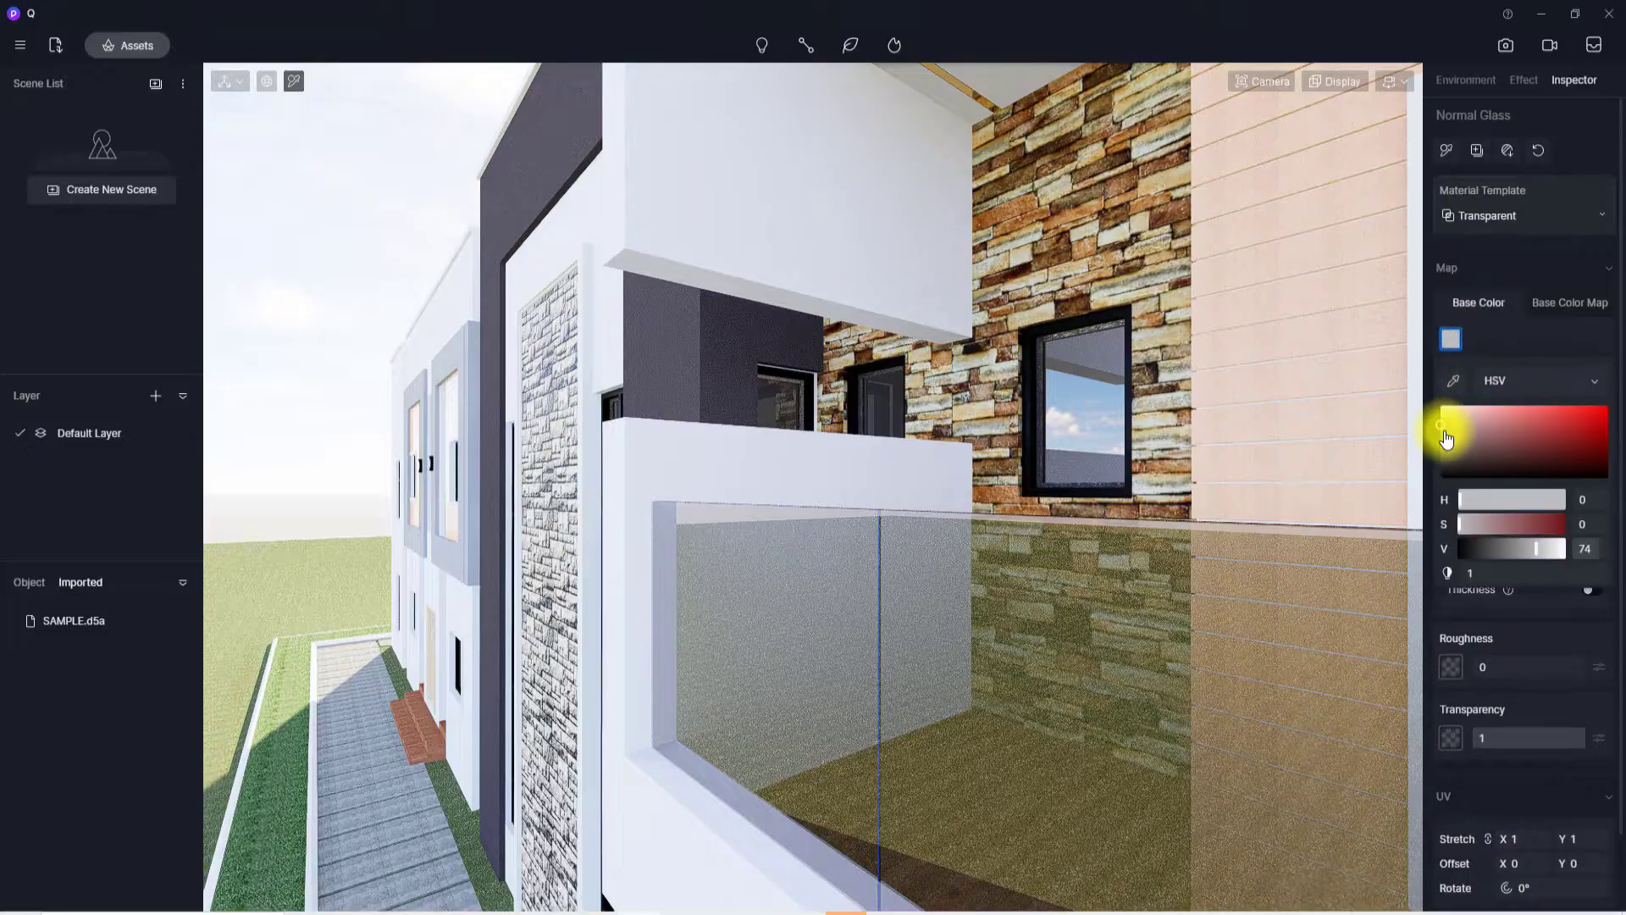
left_click(1441, 451)
left_click_drag(1436, 453, 1431, 461)
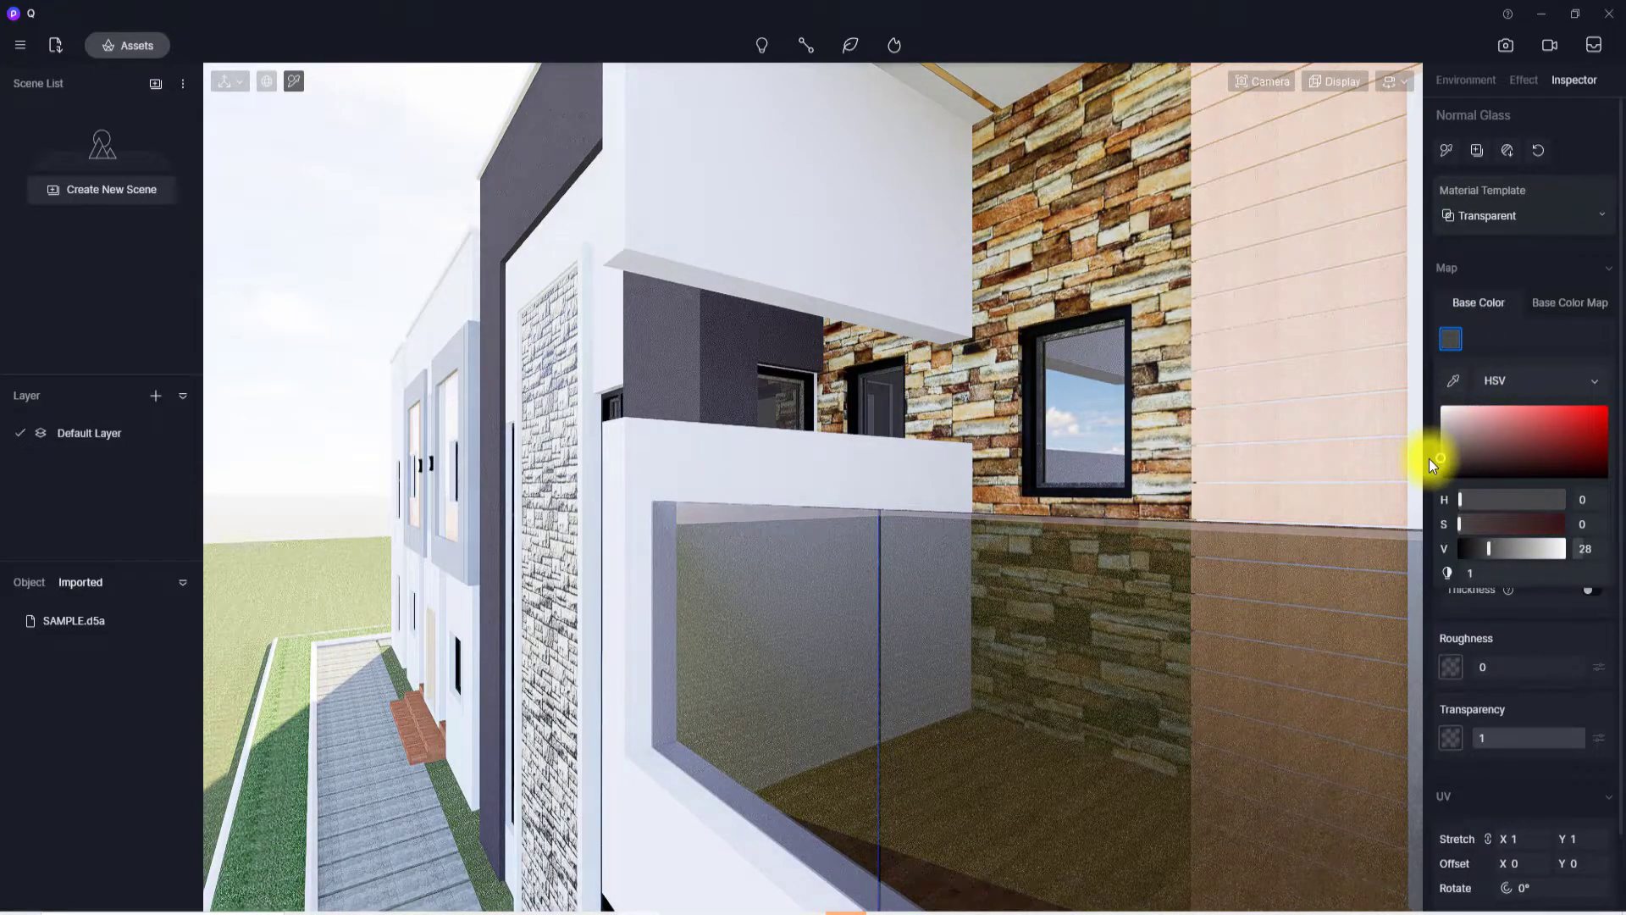
scroll(929, 539, "down", 3)
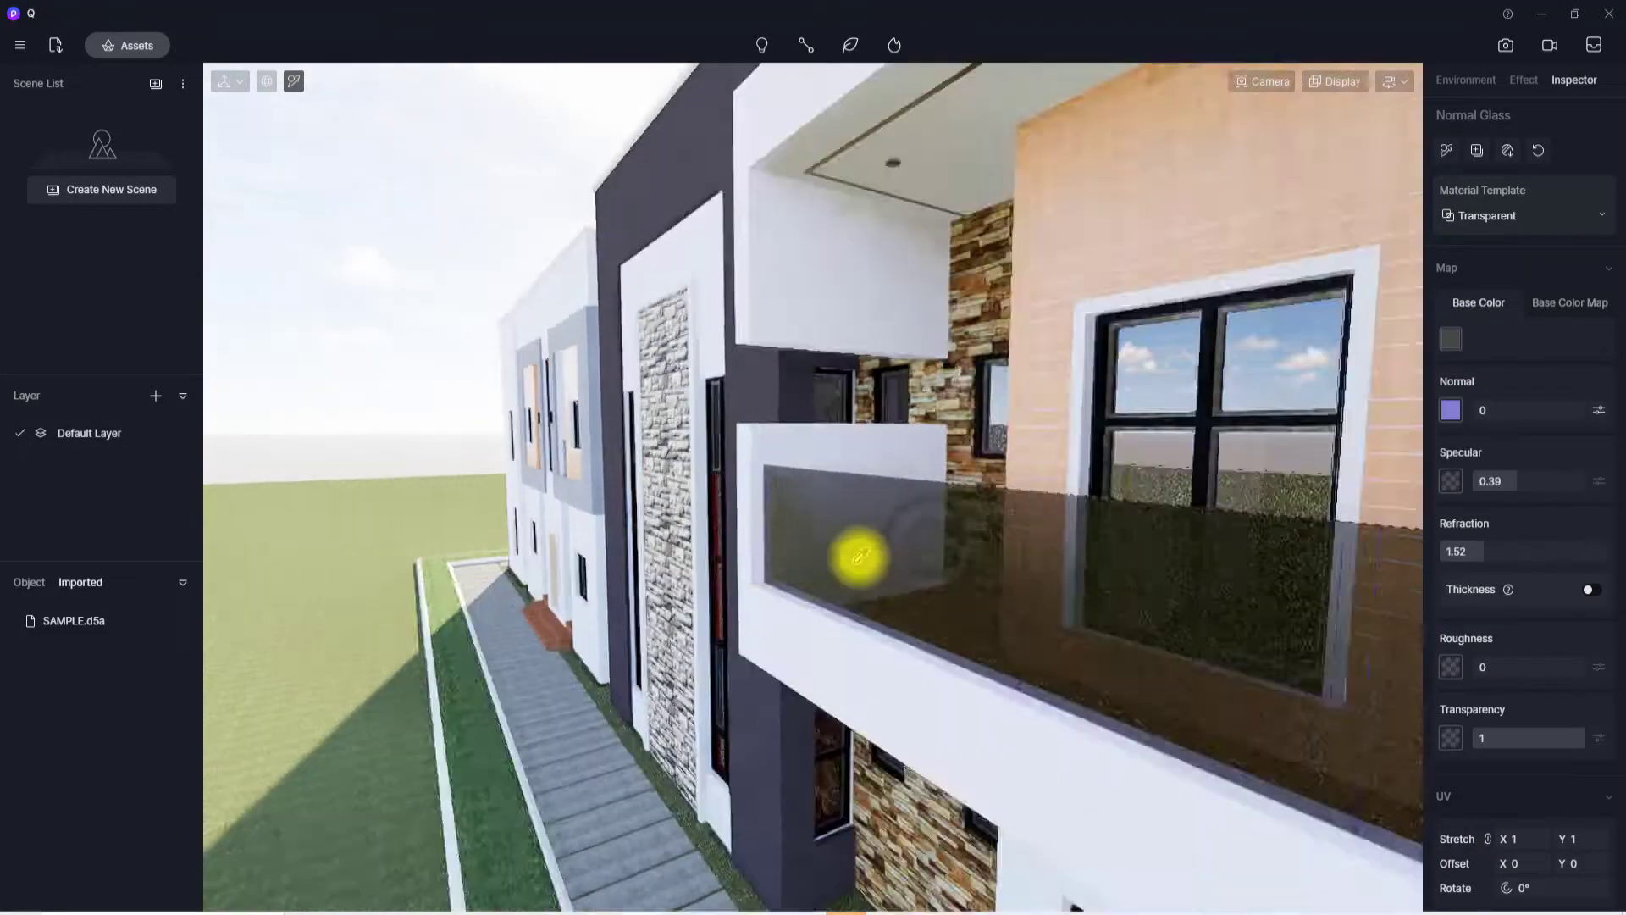
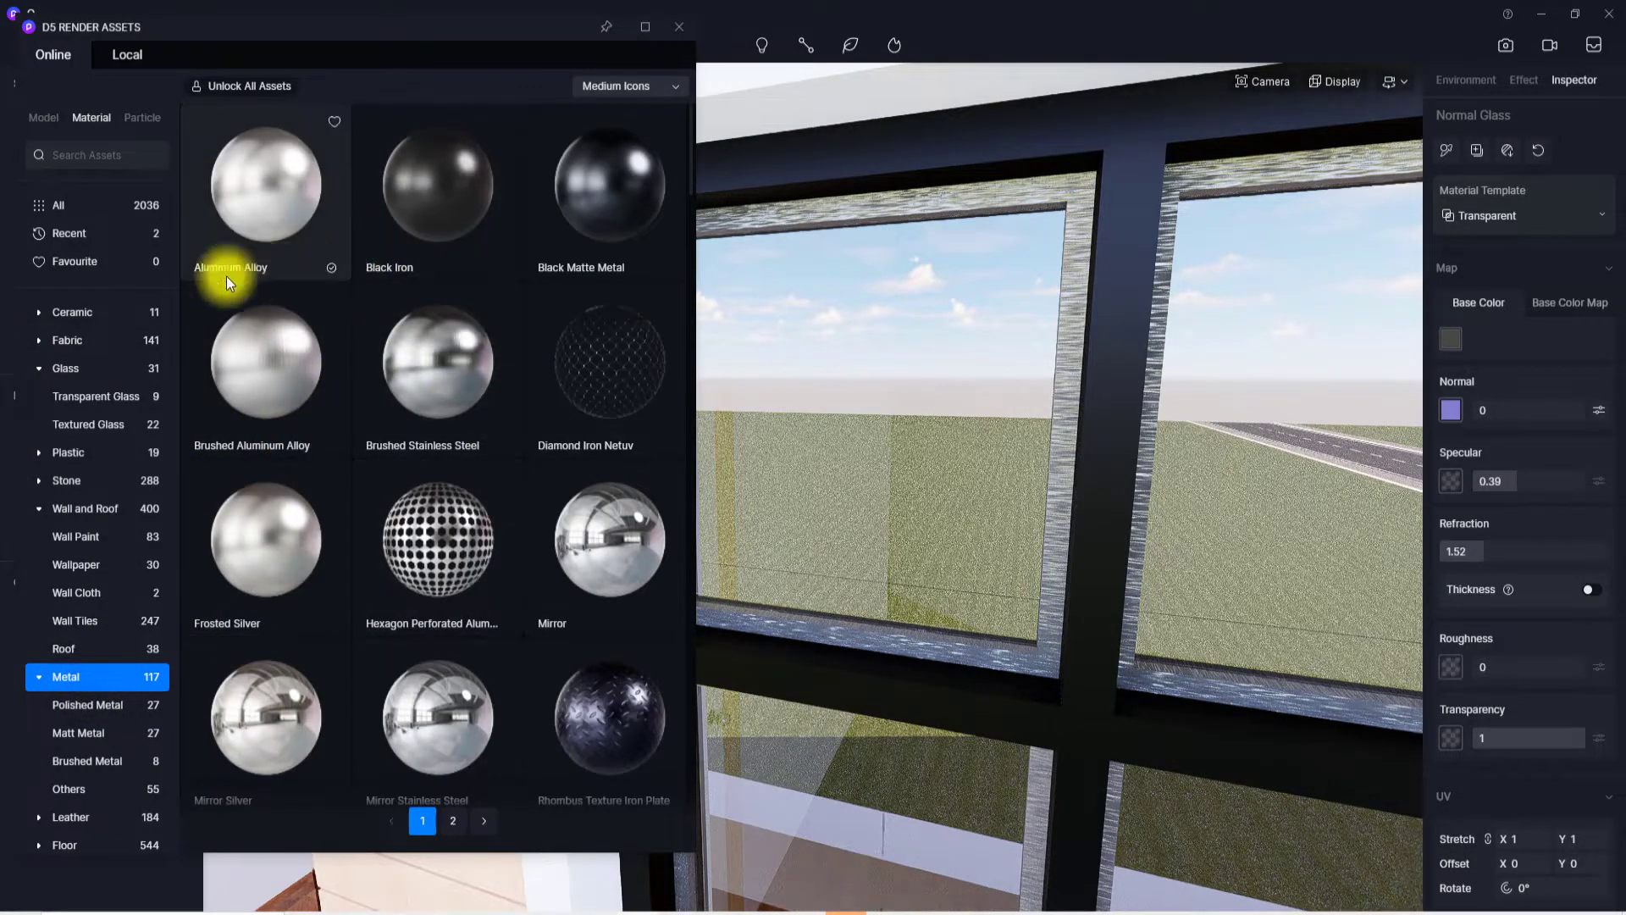
- Apply the Mirror Stainless Steel library material to the balcony window's black frame
scroll(490, 556, "down", 5)
scroll(429, 561, "down", 2)
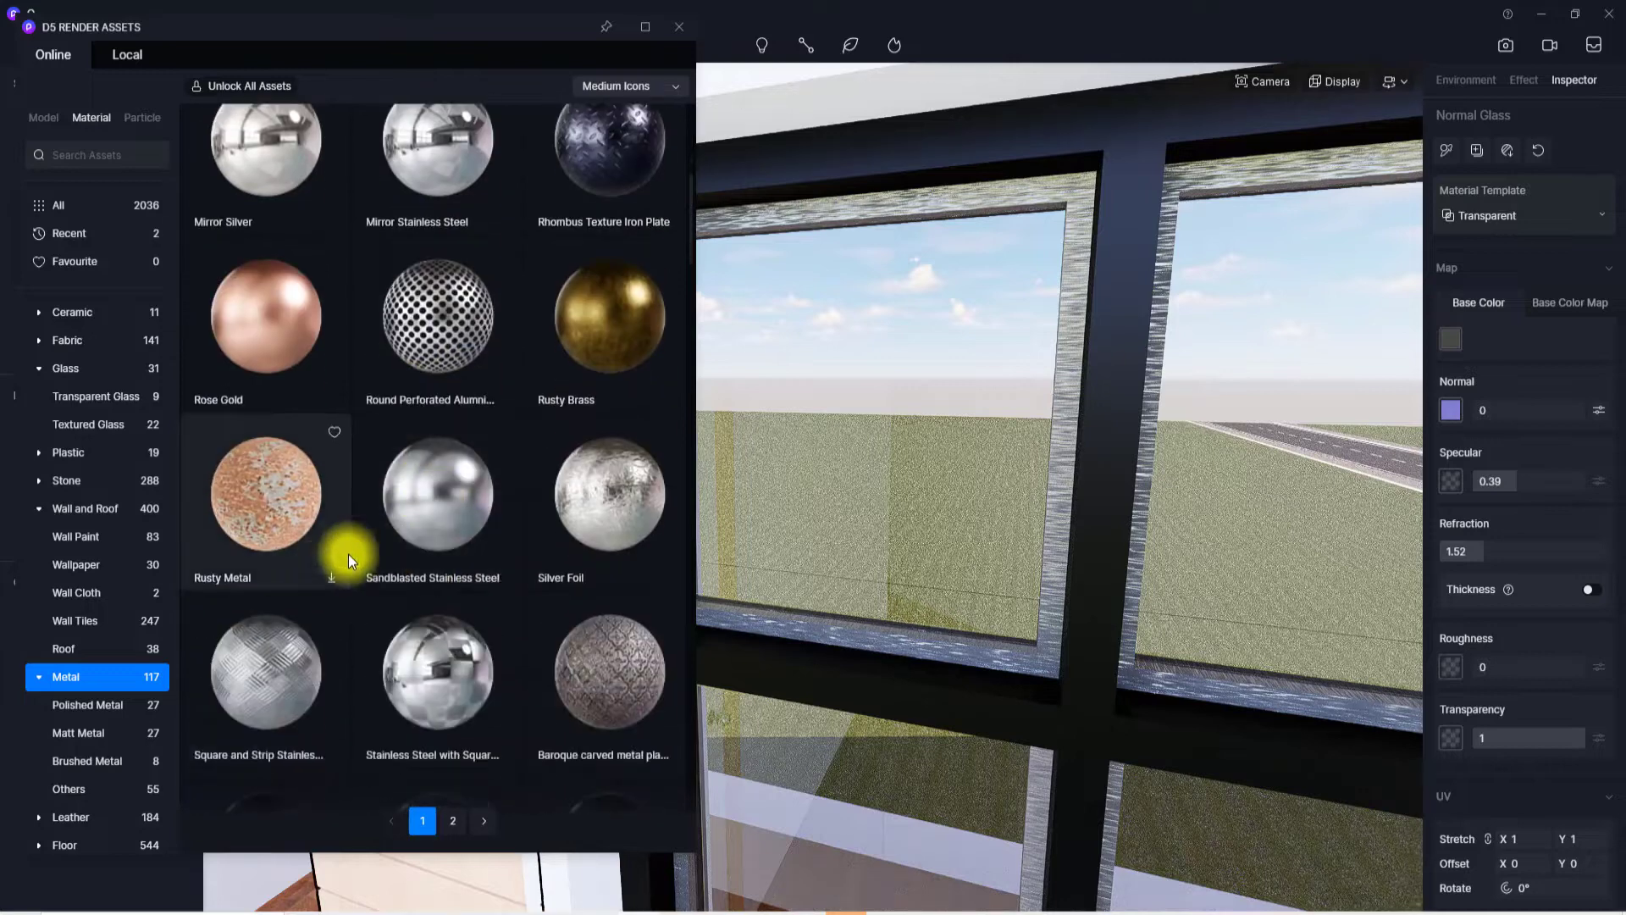
scroll(298, 398, "up", 2)
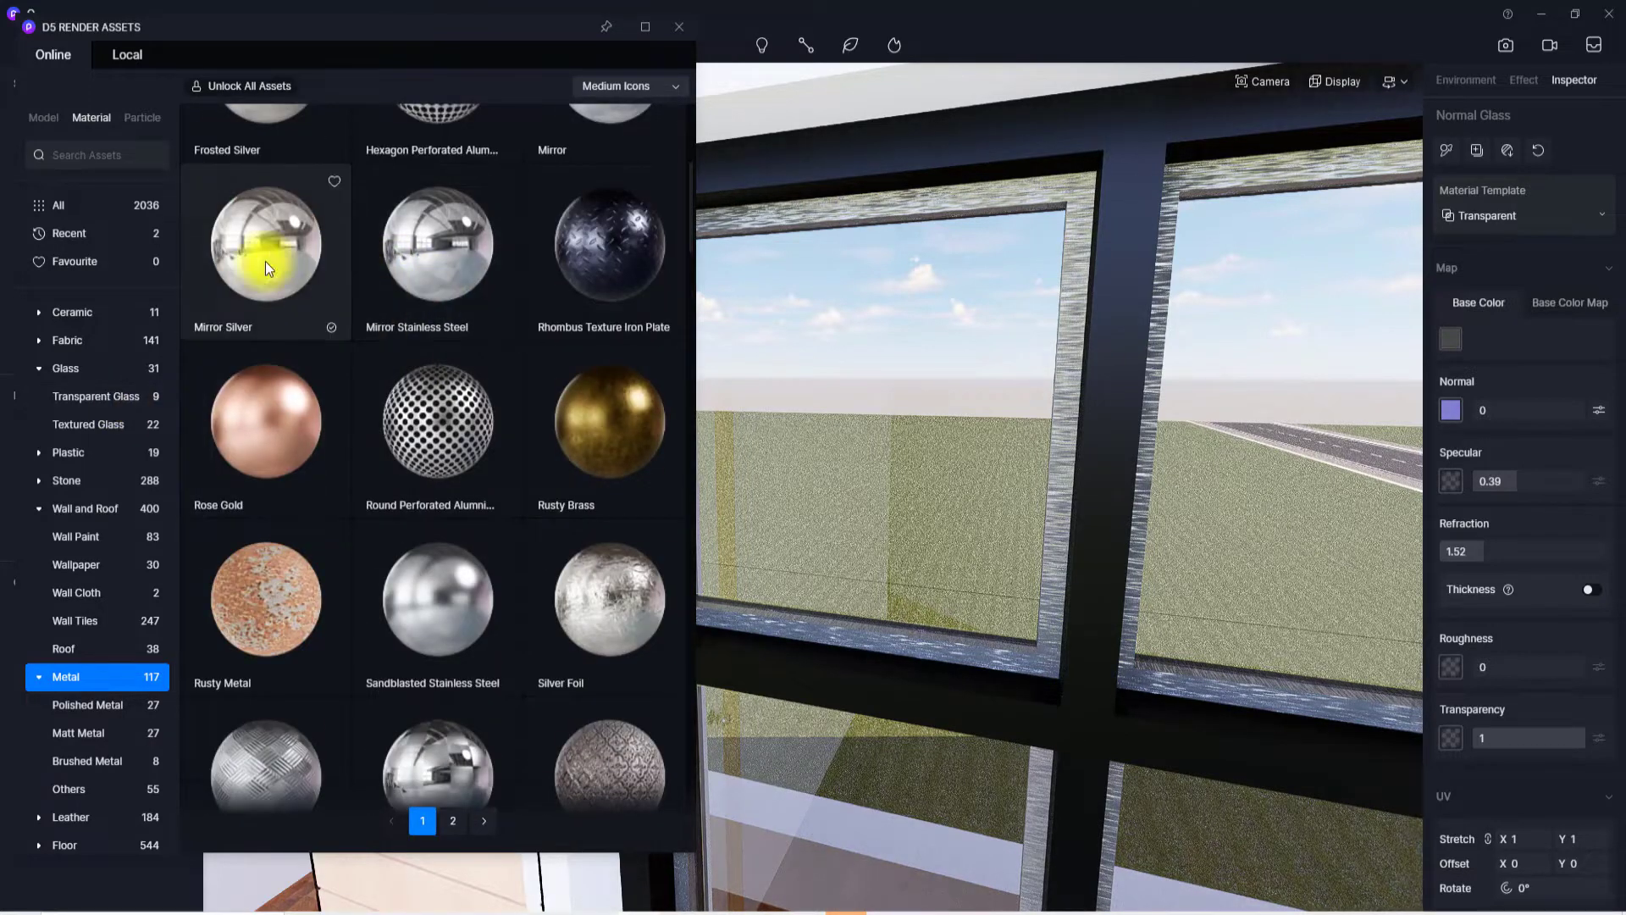
left_click_drag(440, 242, 1096, 566)
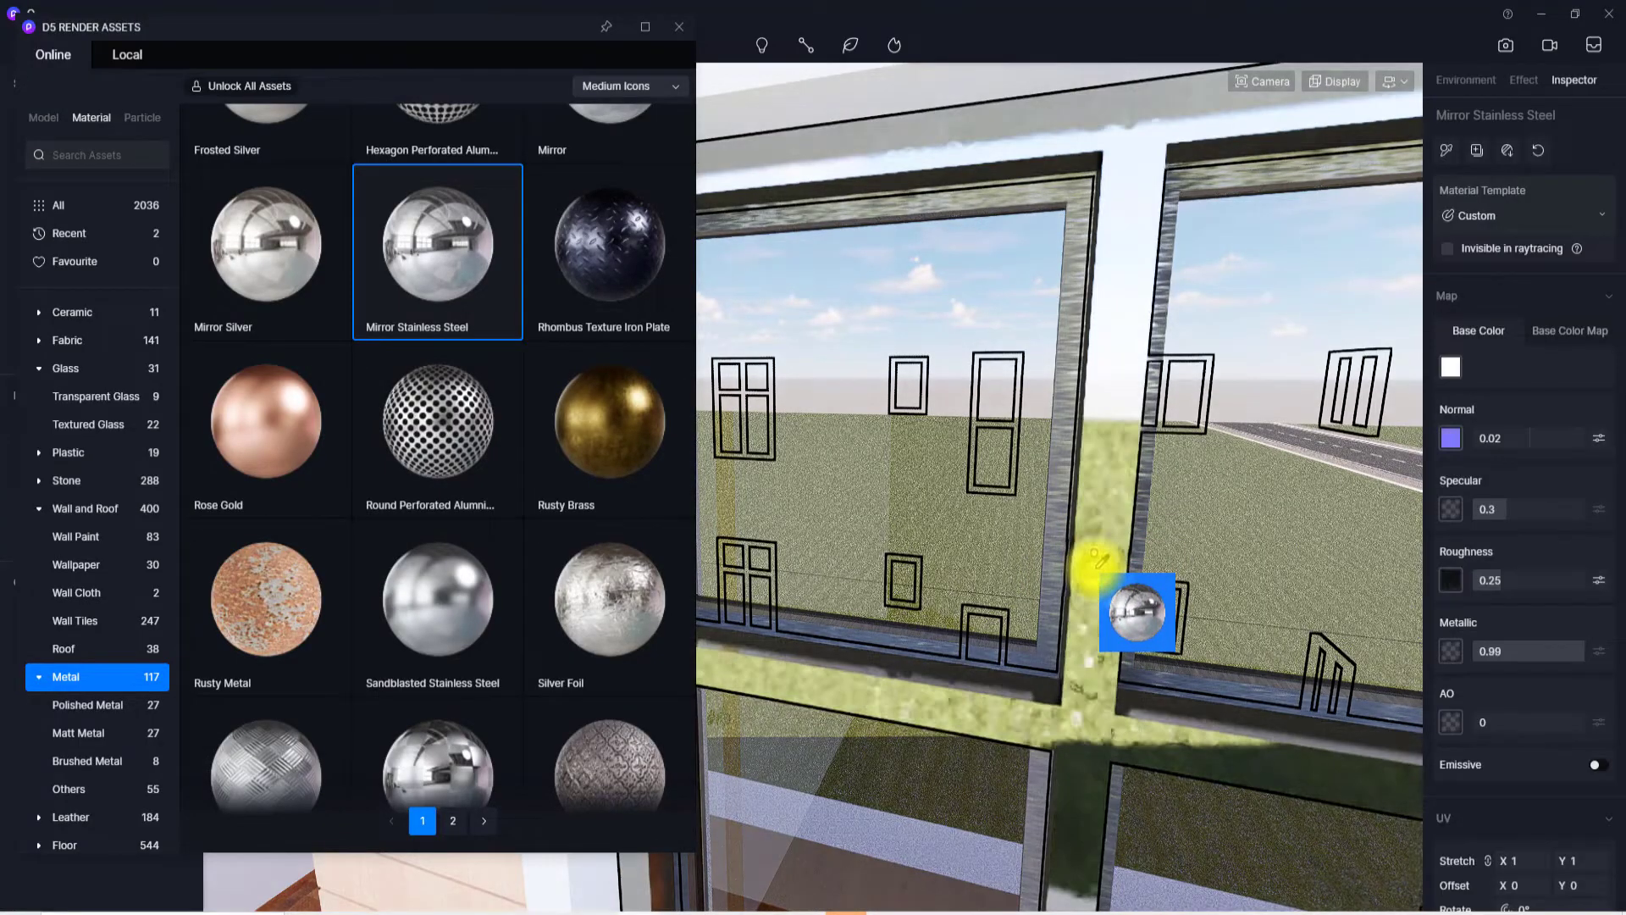
left_click(680, 28)
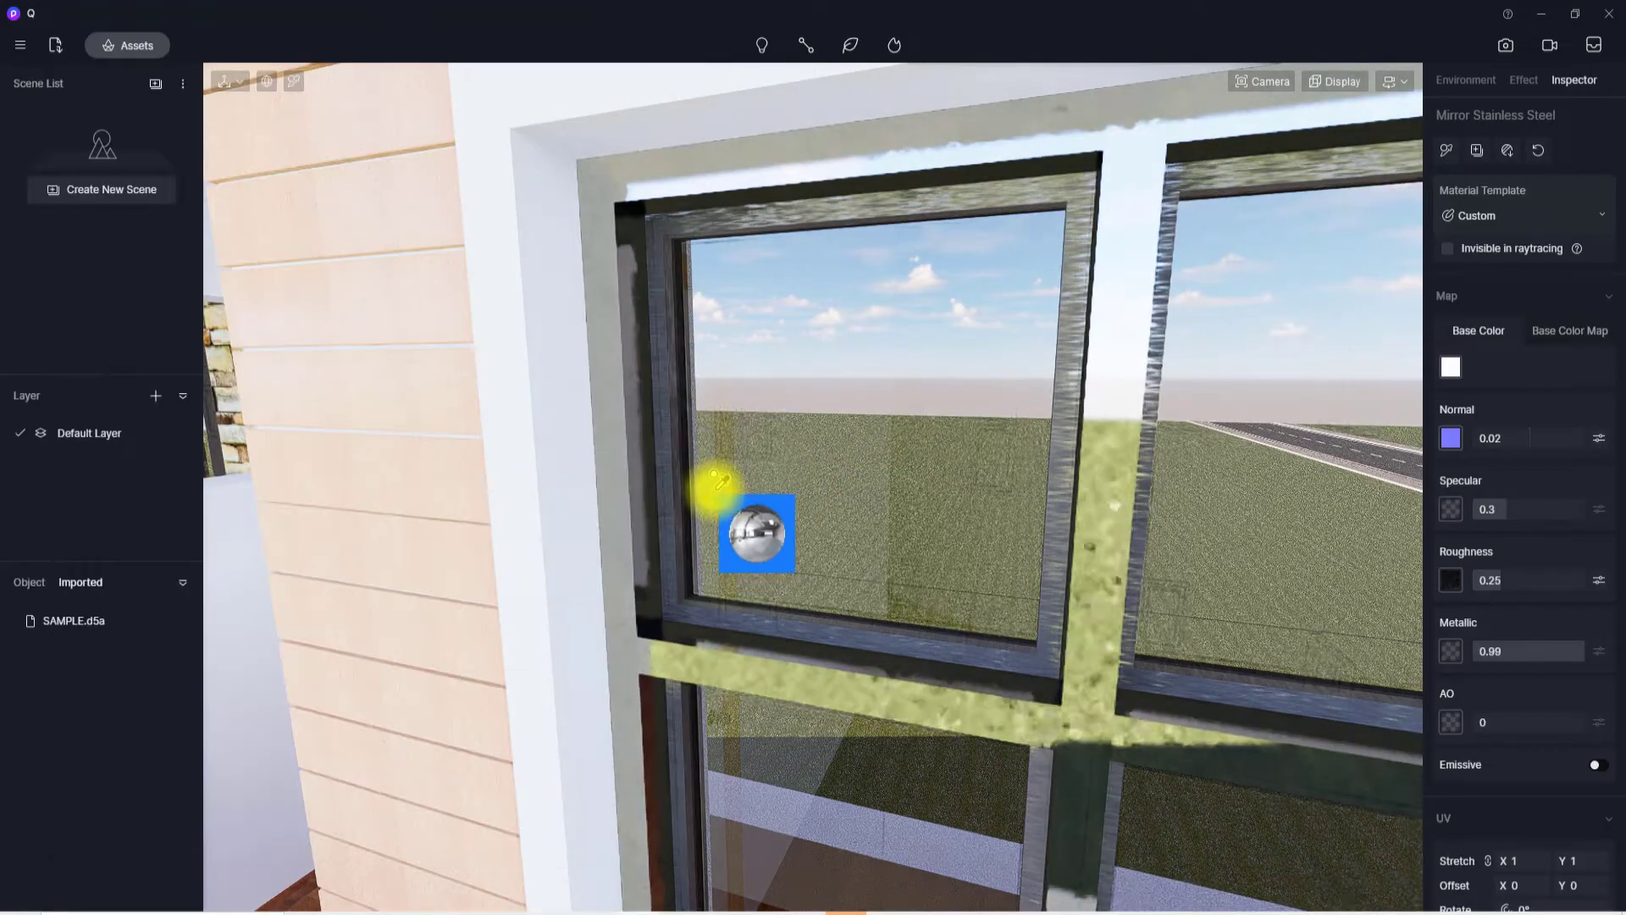
key("Escape")
right_click_drag(841, 553, 867, 405)
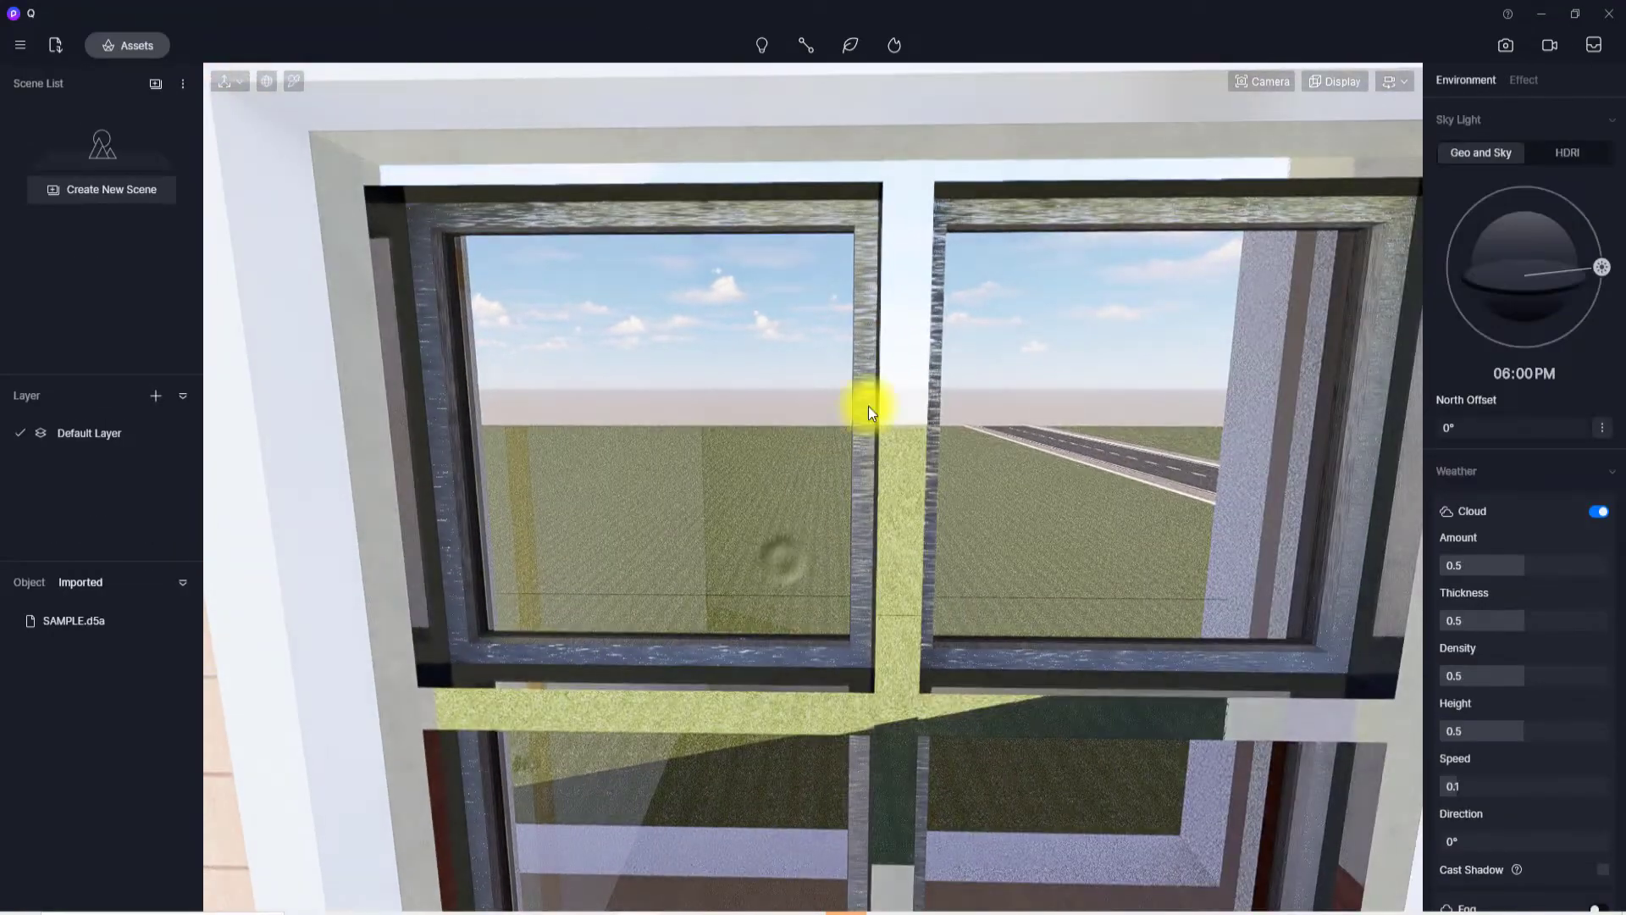
- Pick the balcony window frame's Mirror Stainless Steel material and darken its base color to HSV 0, 2, 45
left_click(295, 80)
right_click_drag(839, 467, 747, 454)
key("w")
key("s")
key("w")
left_click(747, 453)
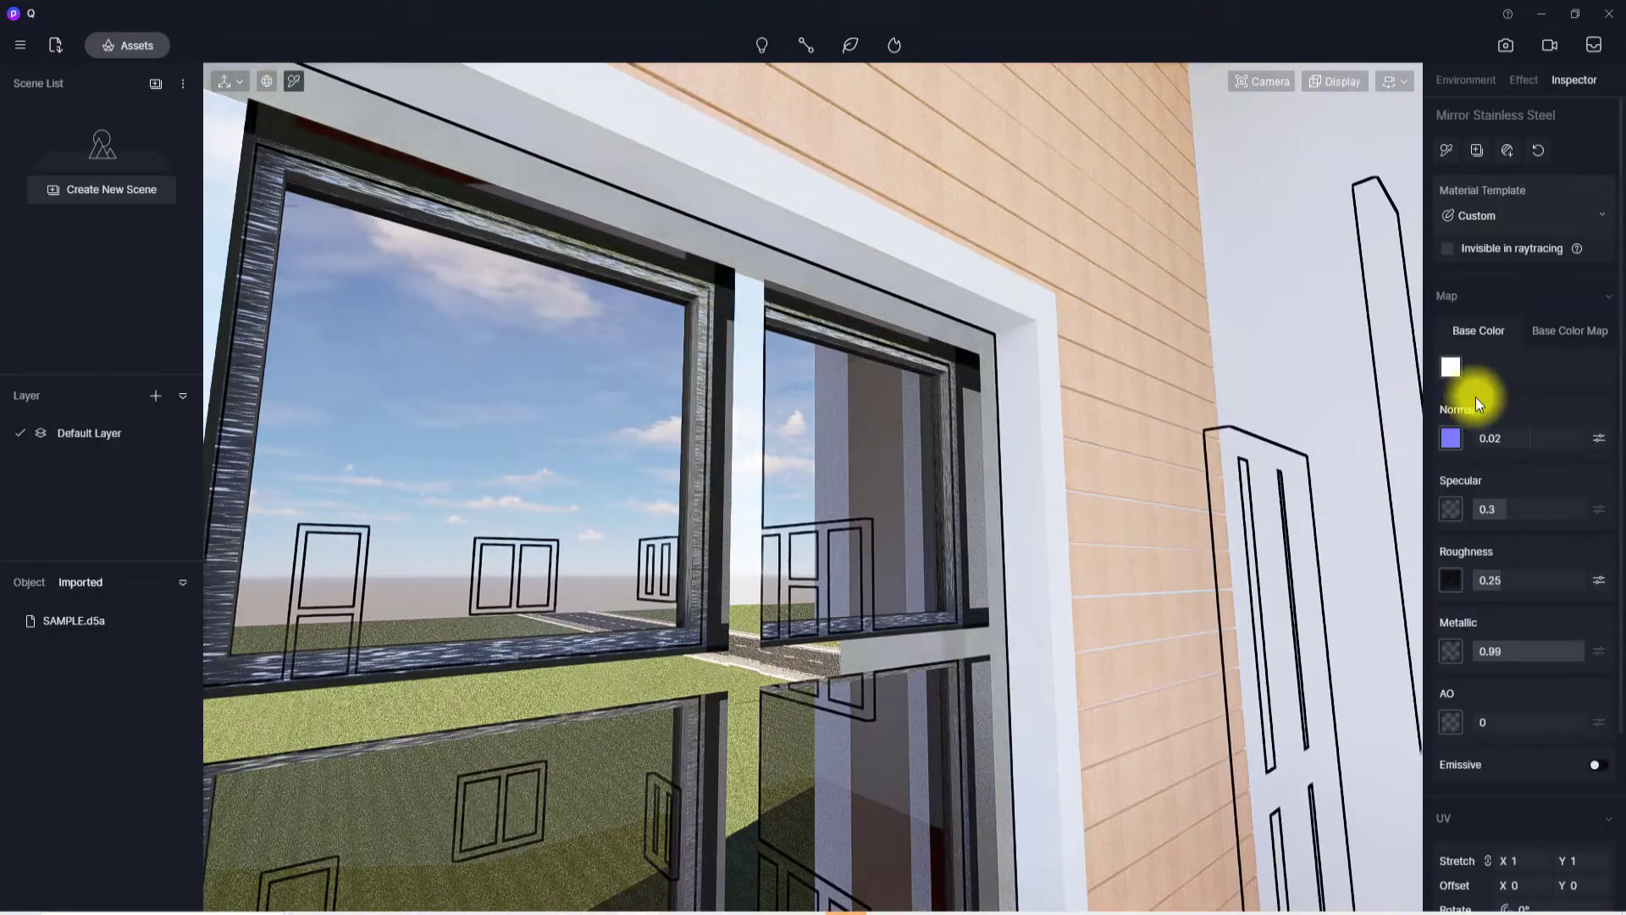
left_click(1452, 366)
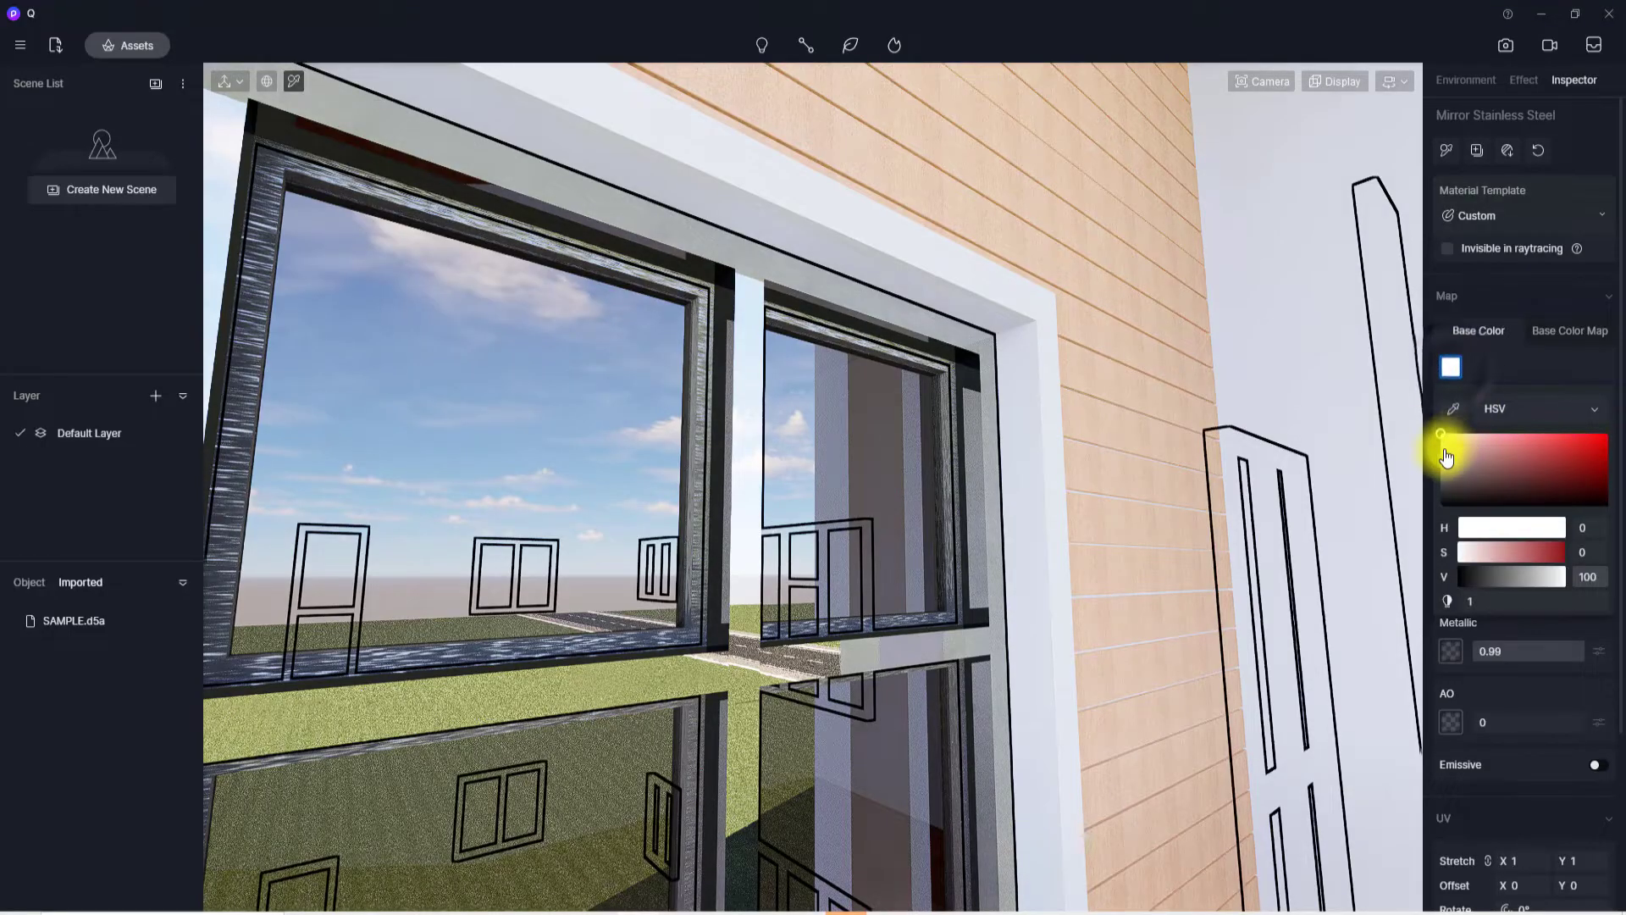
left_click(1442, 483)
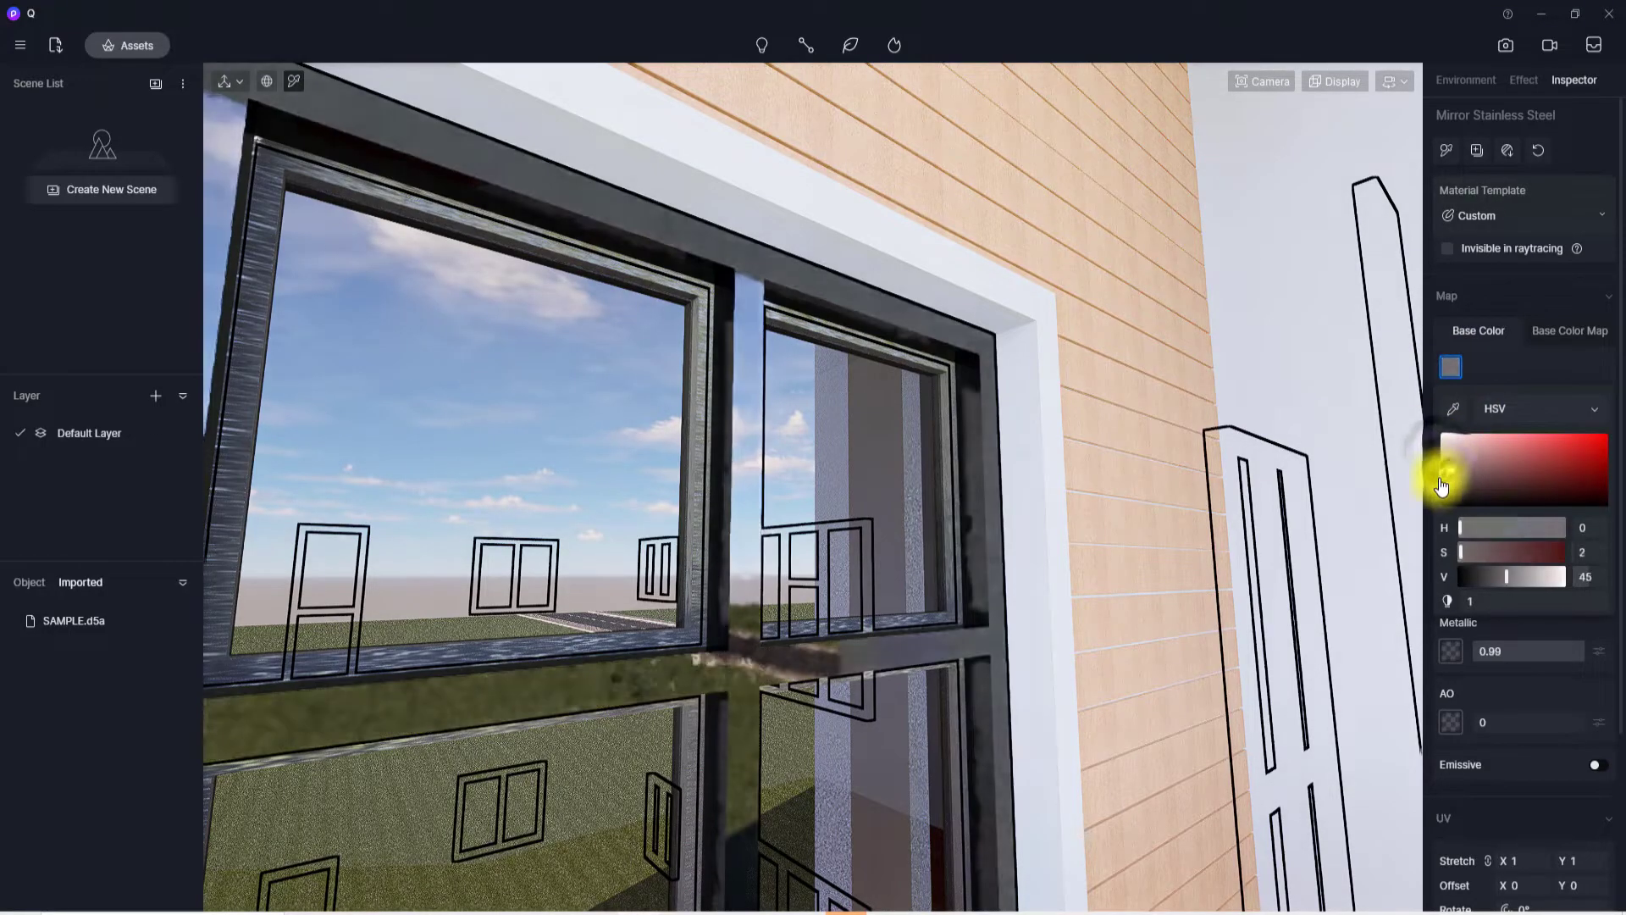
left_click(1497, 366)
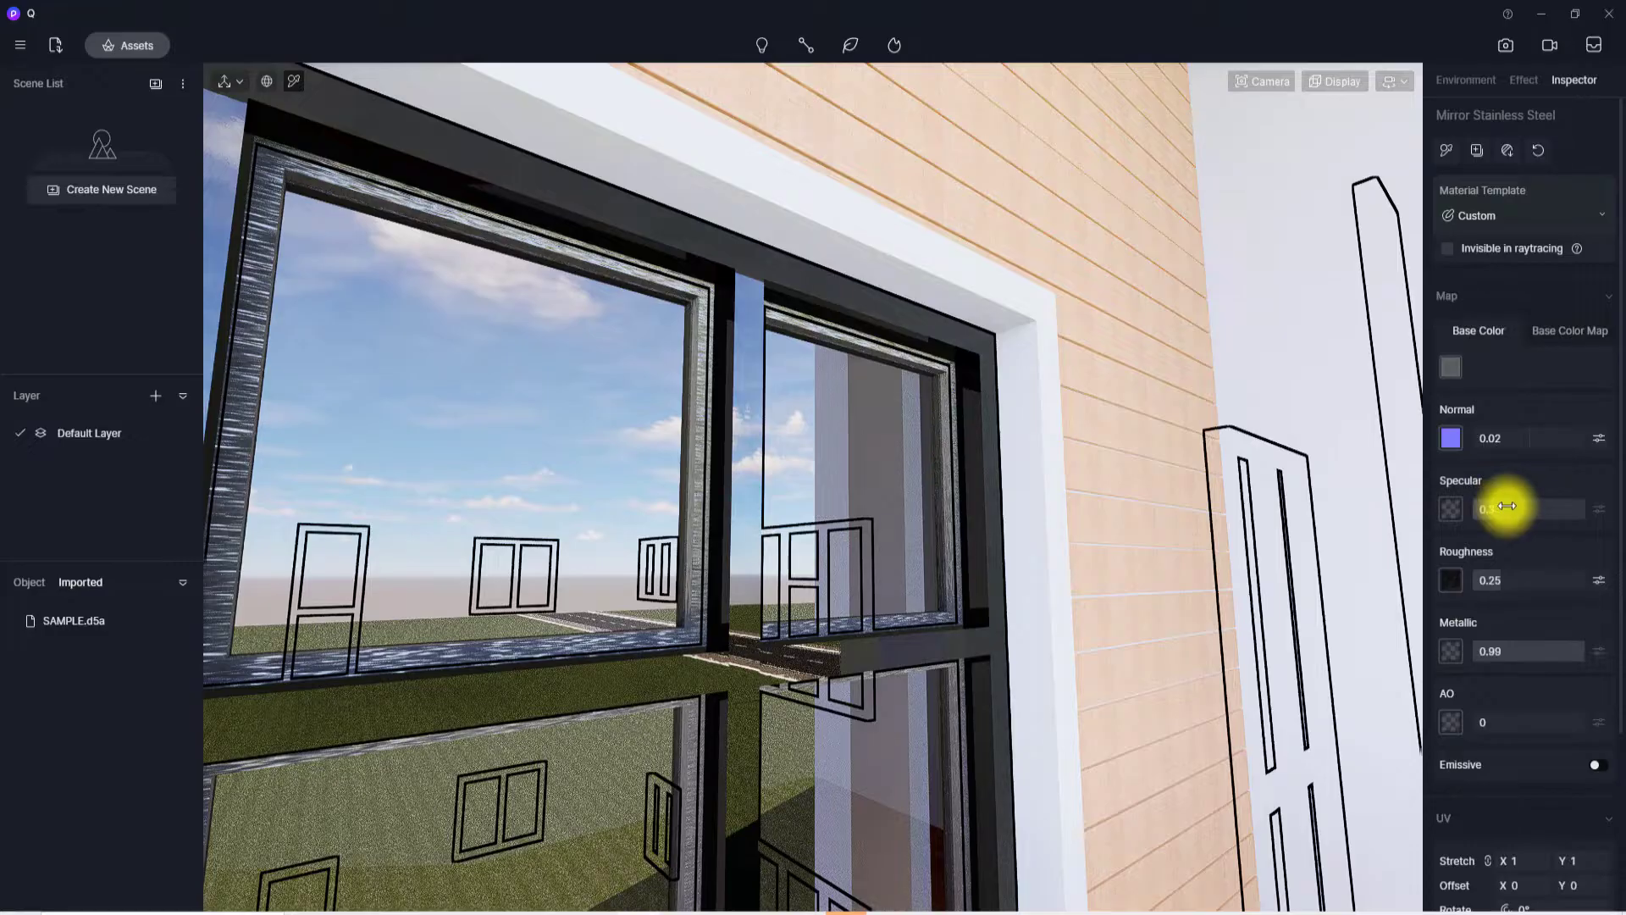
- Set the window frame material's specular to 0.1, roughness to 0.47 and metallic to 0.27
left_click_drag(1507, 506, 1489, 504)
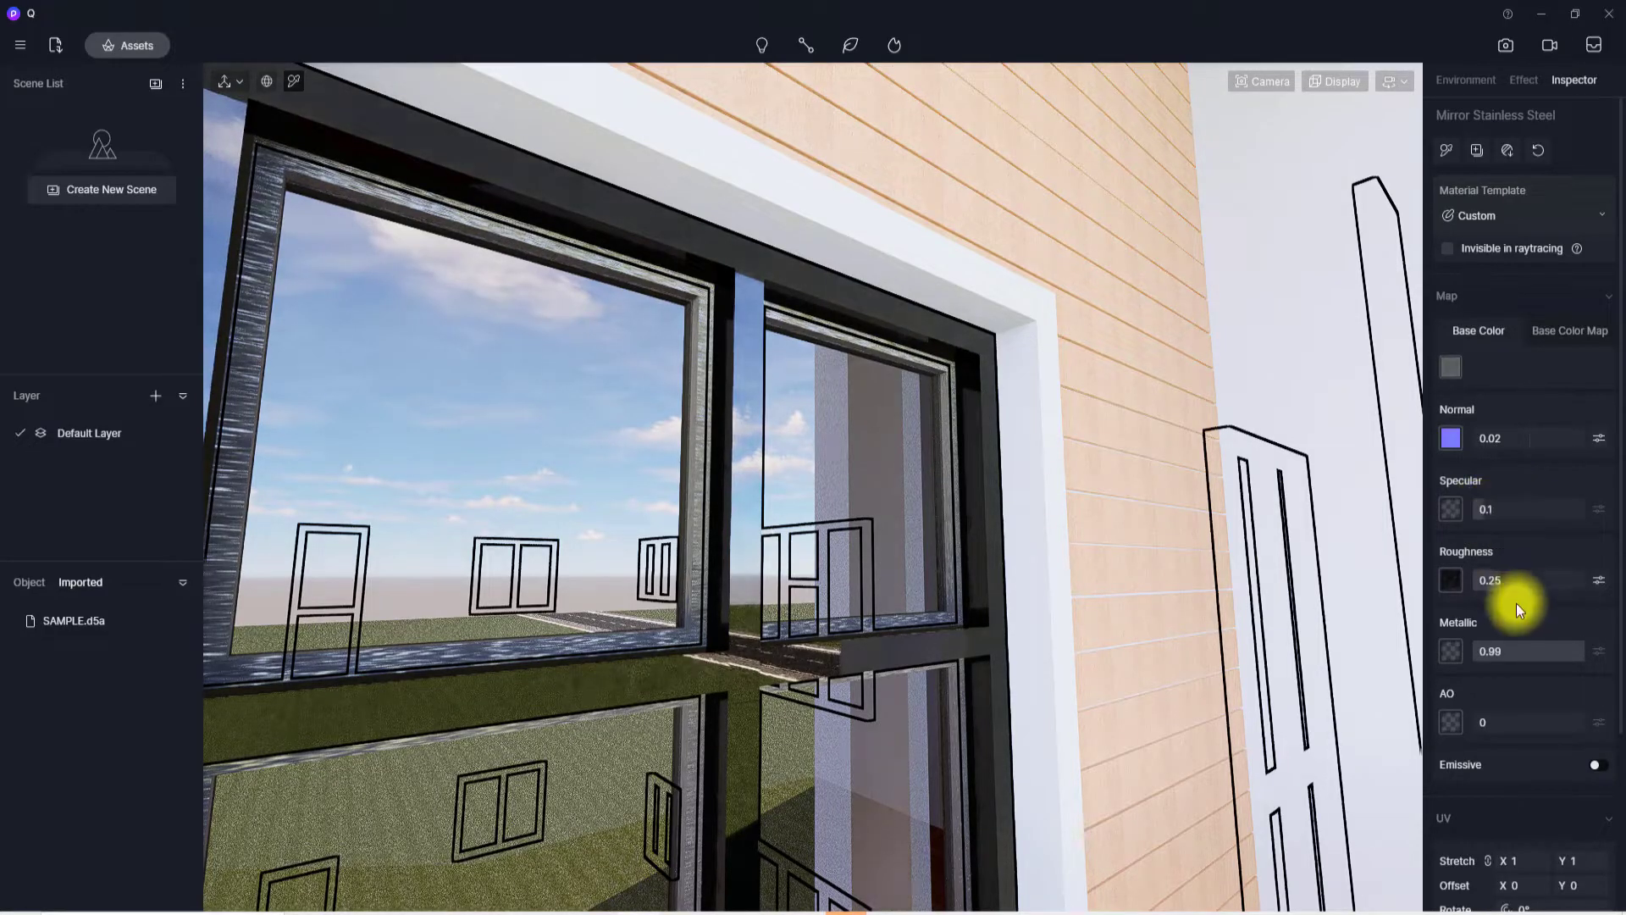
left_click_drag(1500, 581, 1525, 577)
left_click_drag(1567, 647, 1491, 648)
- Enable Round Corner for the balcony window frame's material
right_click_drag(814, 623, 937, 443)
scroll(1578, 683, "down", 4)
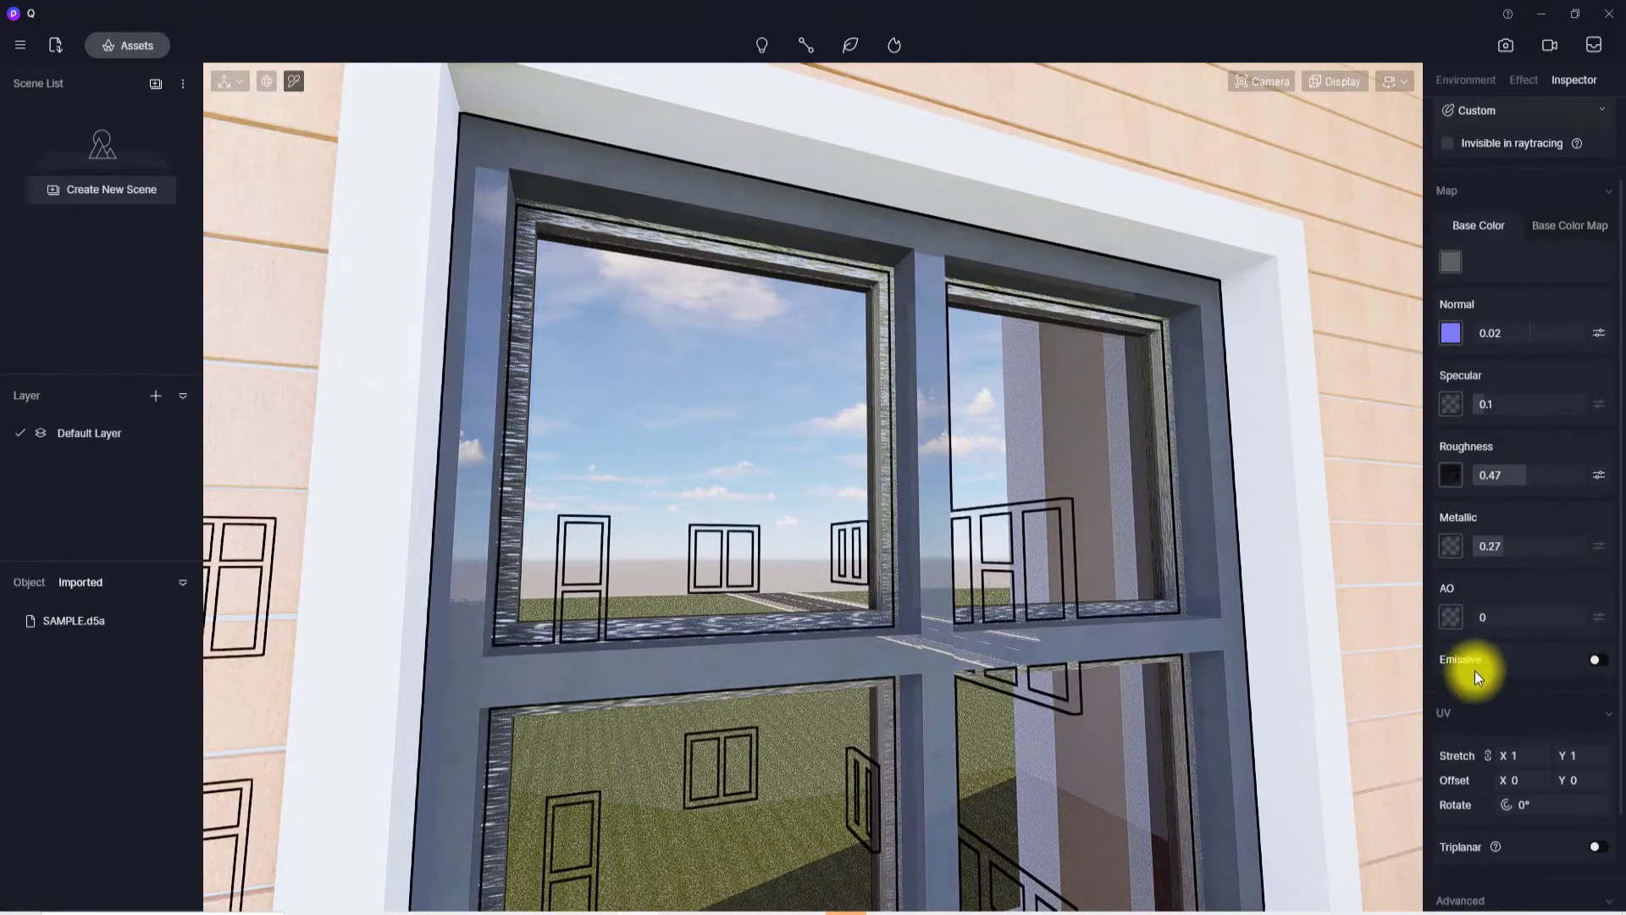
scroll(1494, 780, "down", 1)
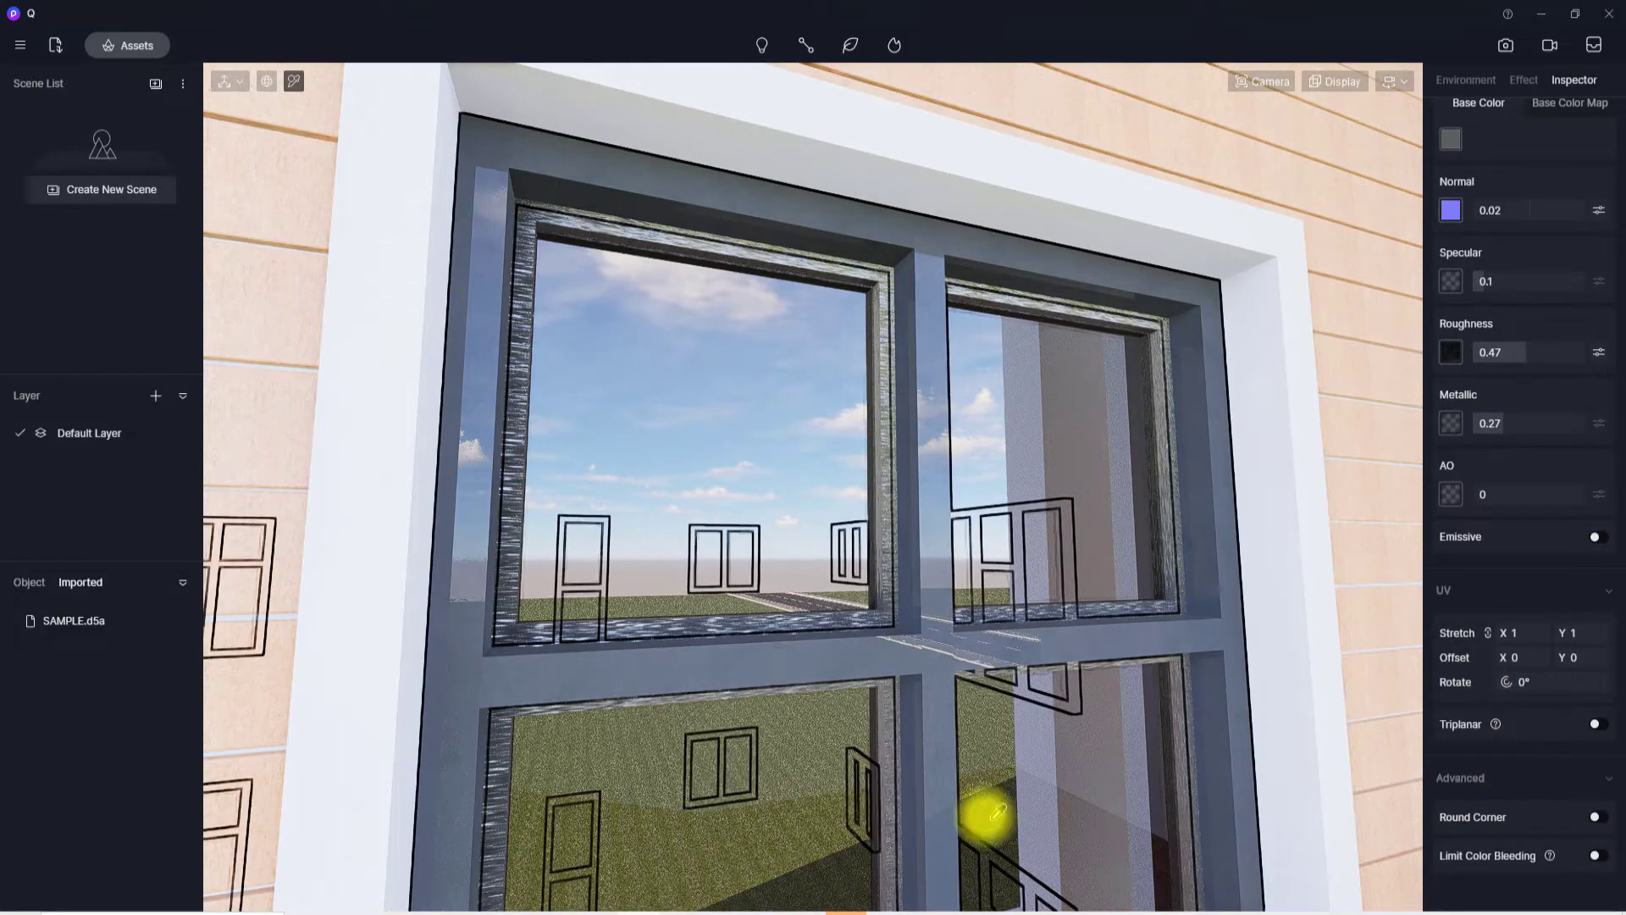
scroll(872, 799, "up", 3)
right_click_drag(908, 677, 837, 472)
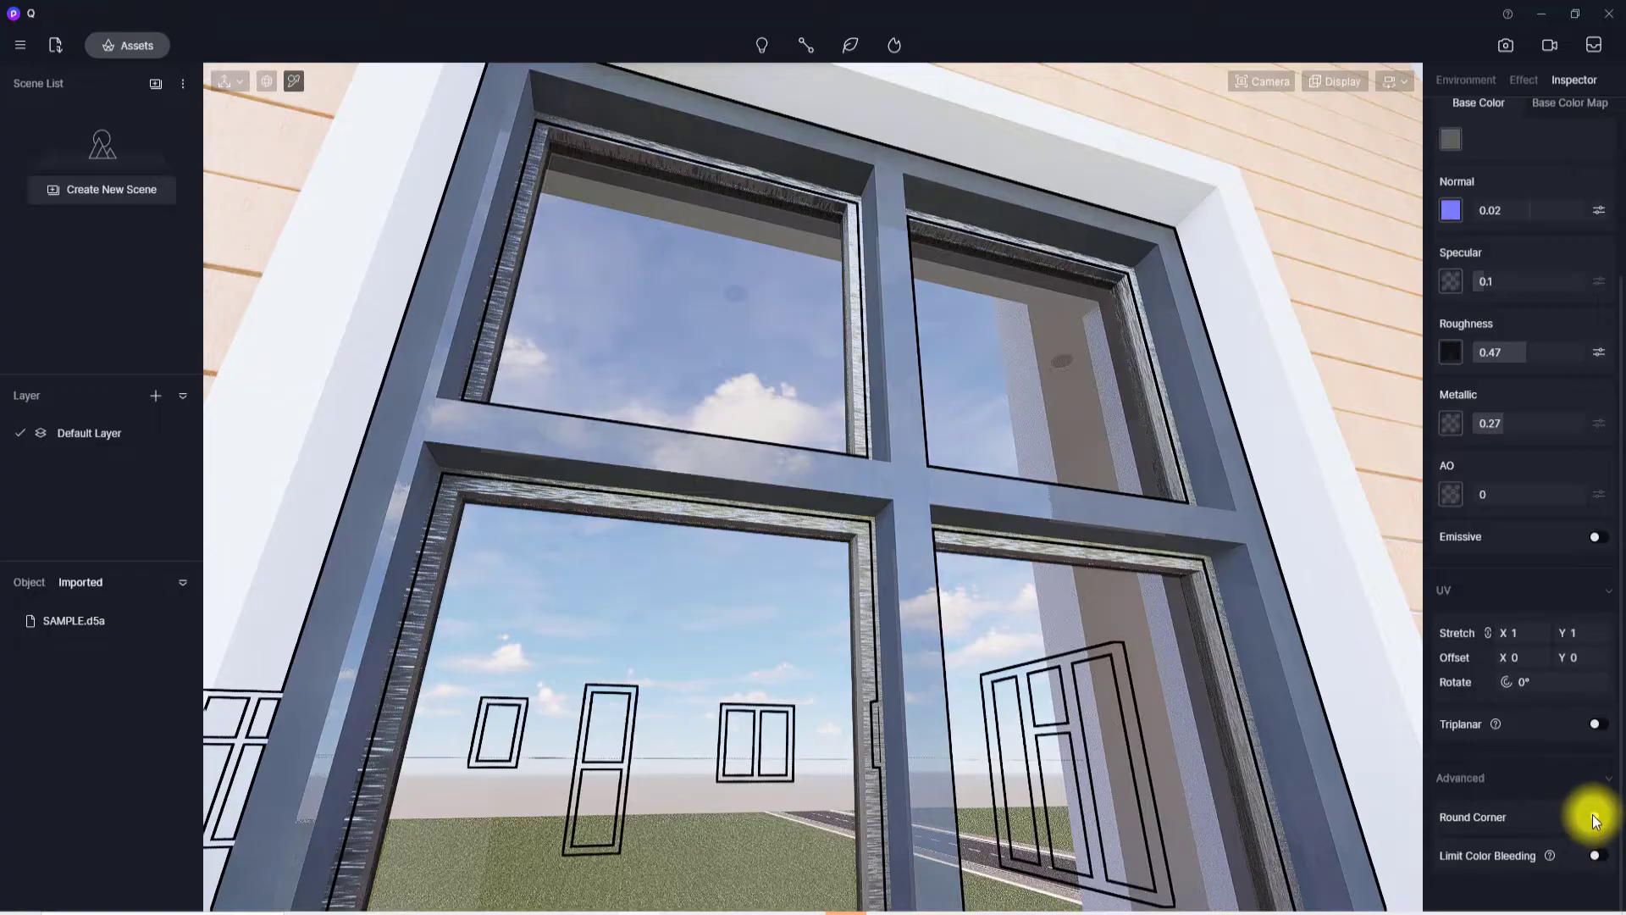
left_click(1596, 817)
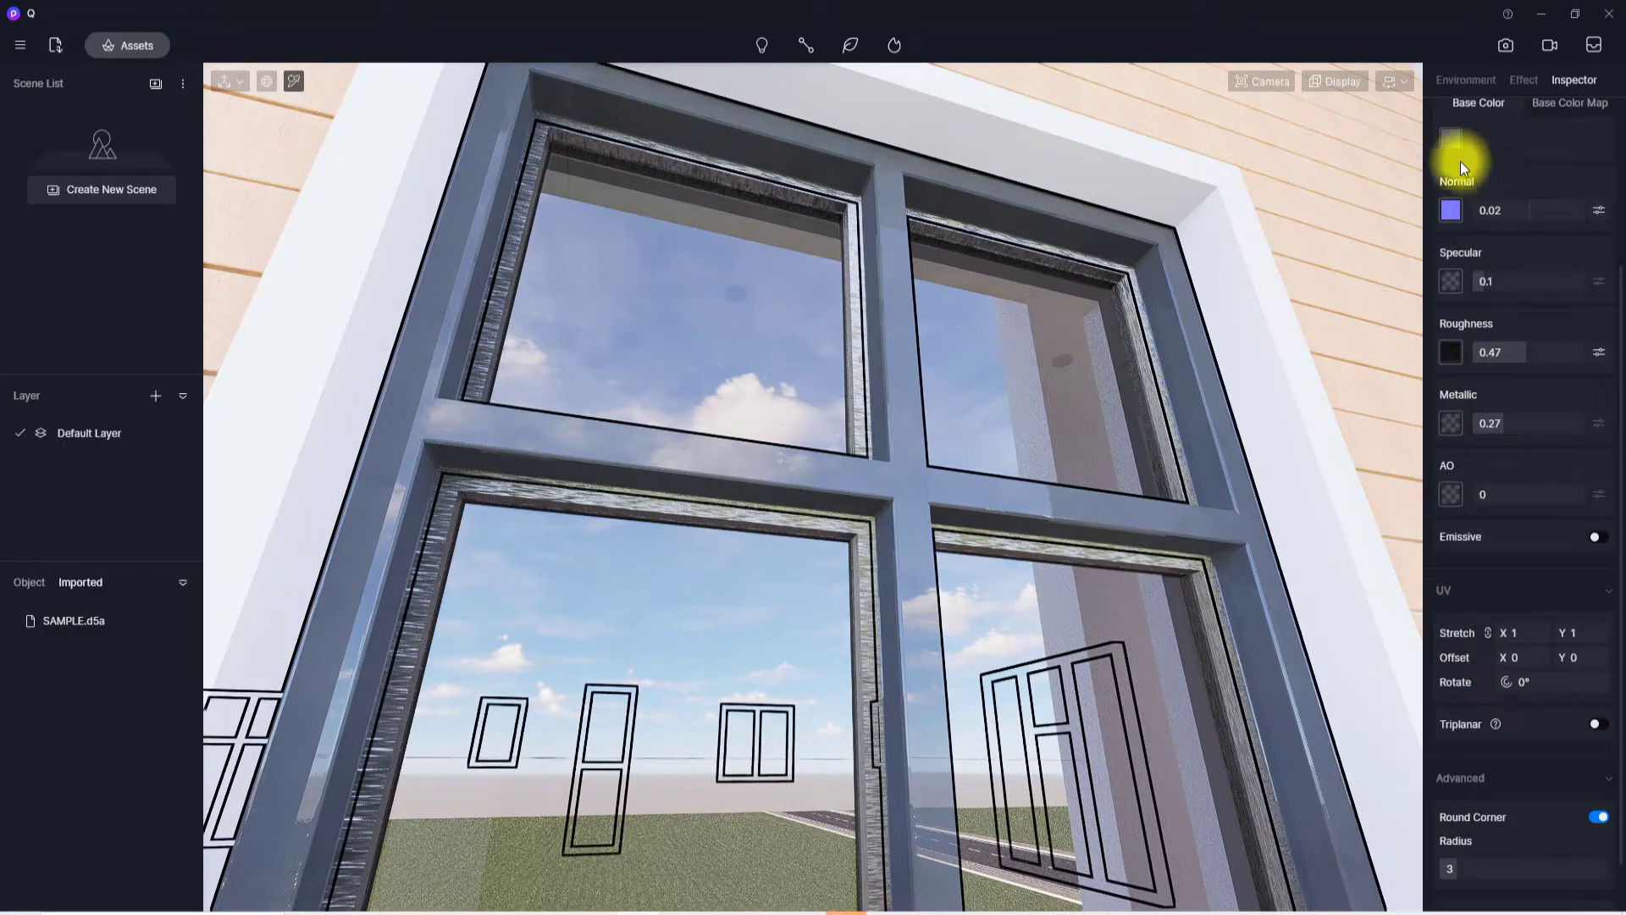
- Darken the window frame material's base color further to a deeper grey and set its metallic to 0.03
left_click(1451, 141)
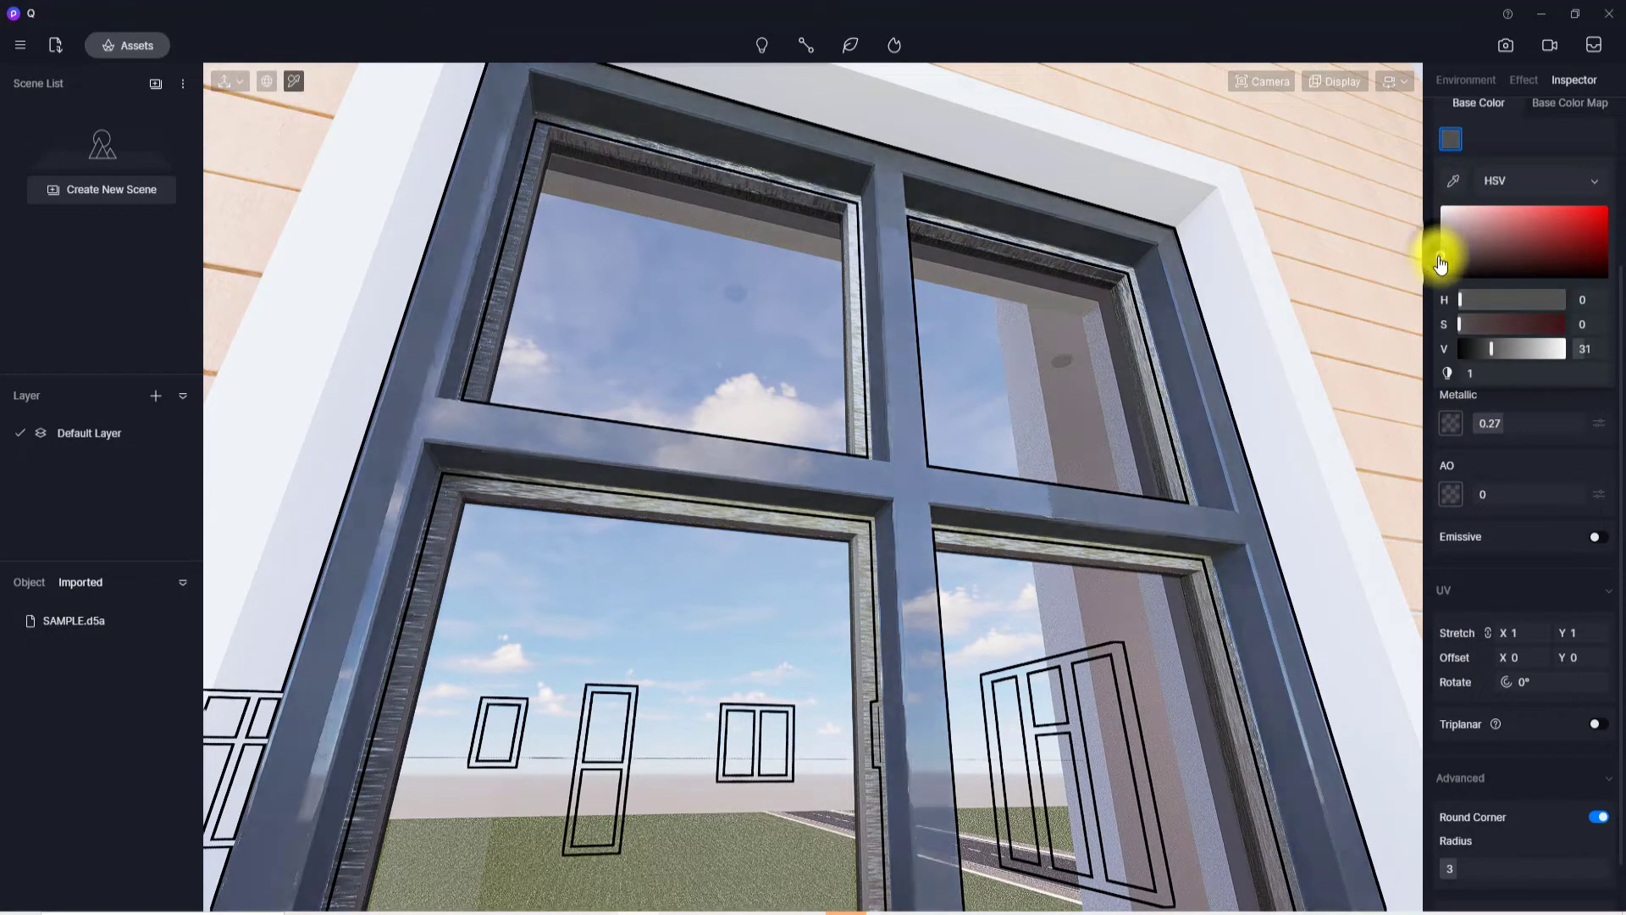
left_click(1440, 262)
left_click(1547, 462)
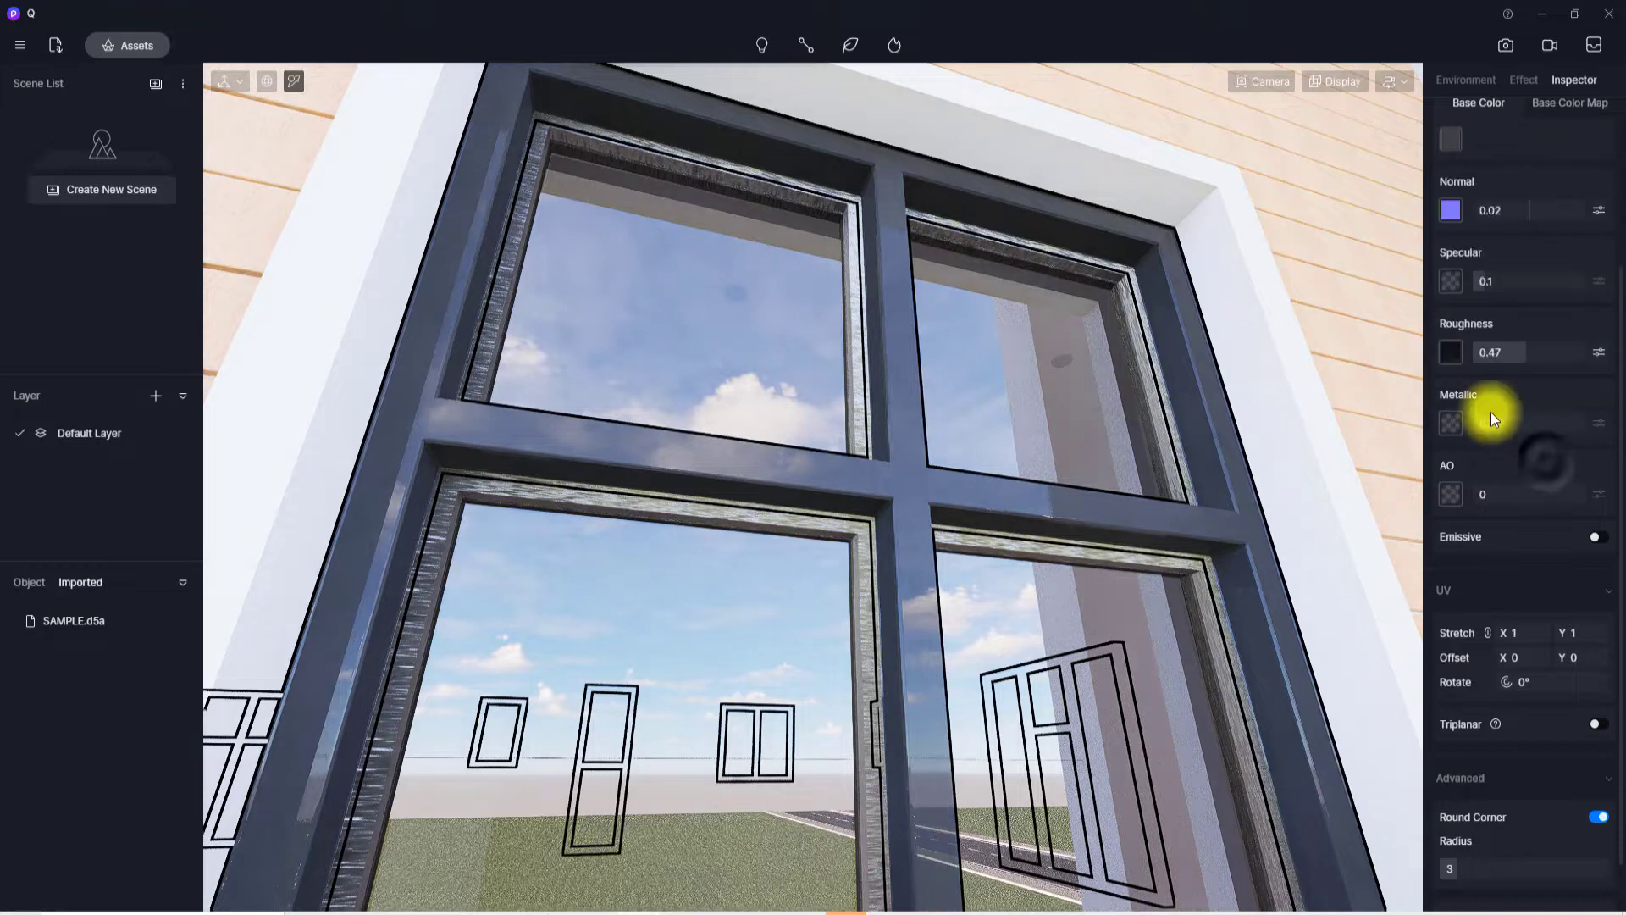
left_click_drag(1504, 422, 1476, 423)
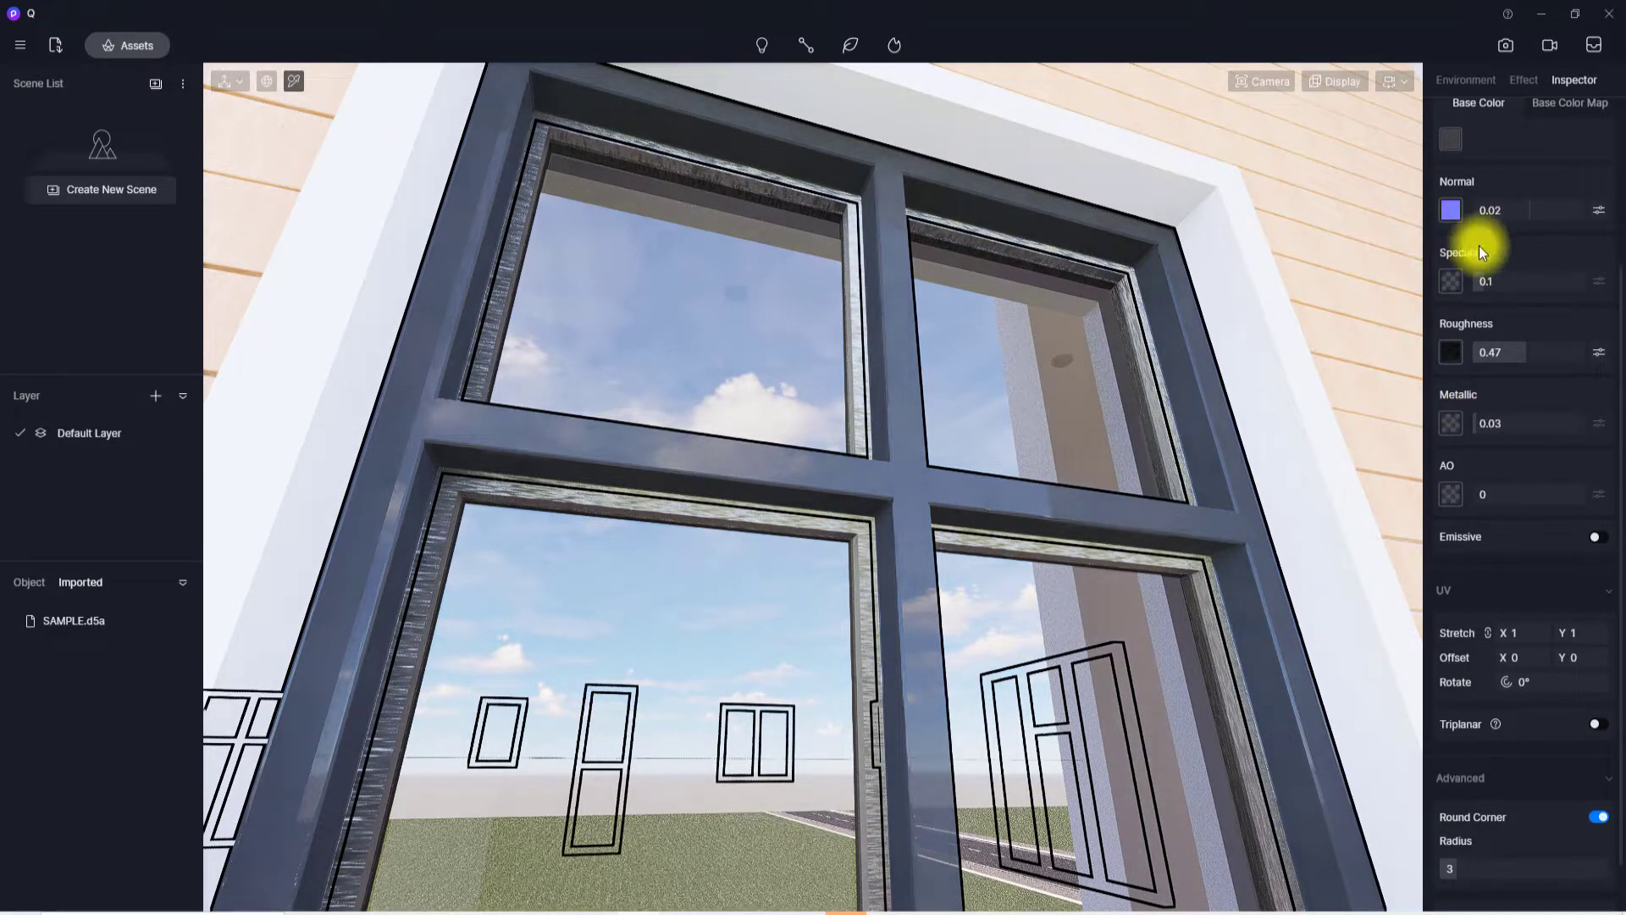
- Copy the adjusted Mirror Stainless Steel material from the window frame onto the inner sash frames around the glass
scroll(878, 370, "up", 3)
scroll(878, 363, "down", 5)
scroll(840, 452, "up", 4)
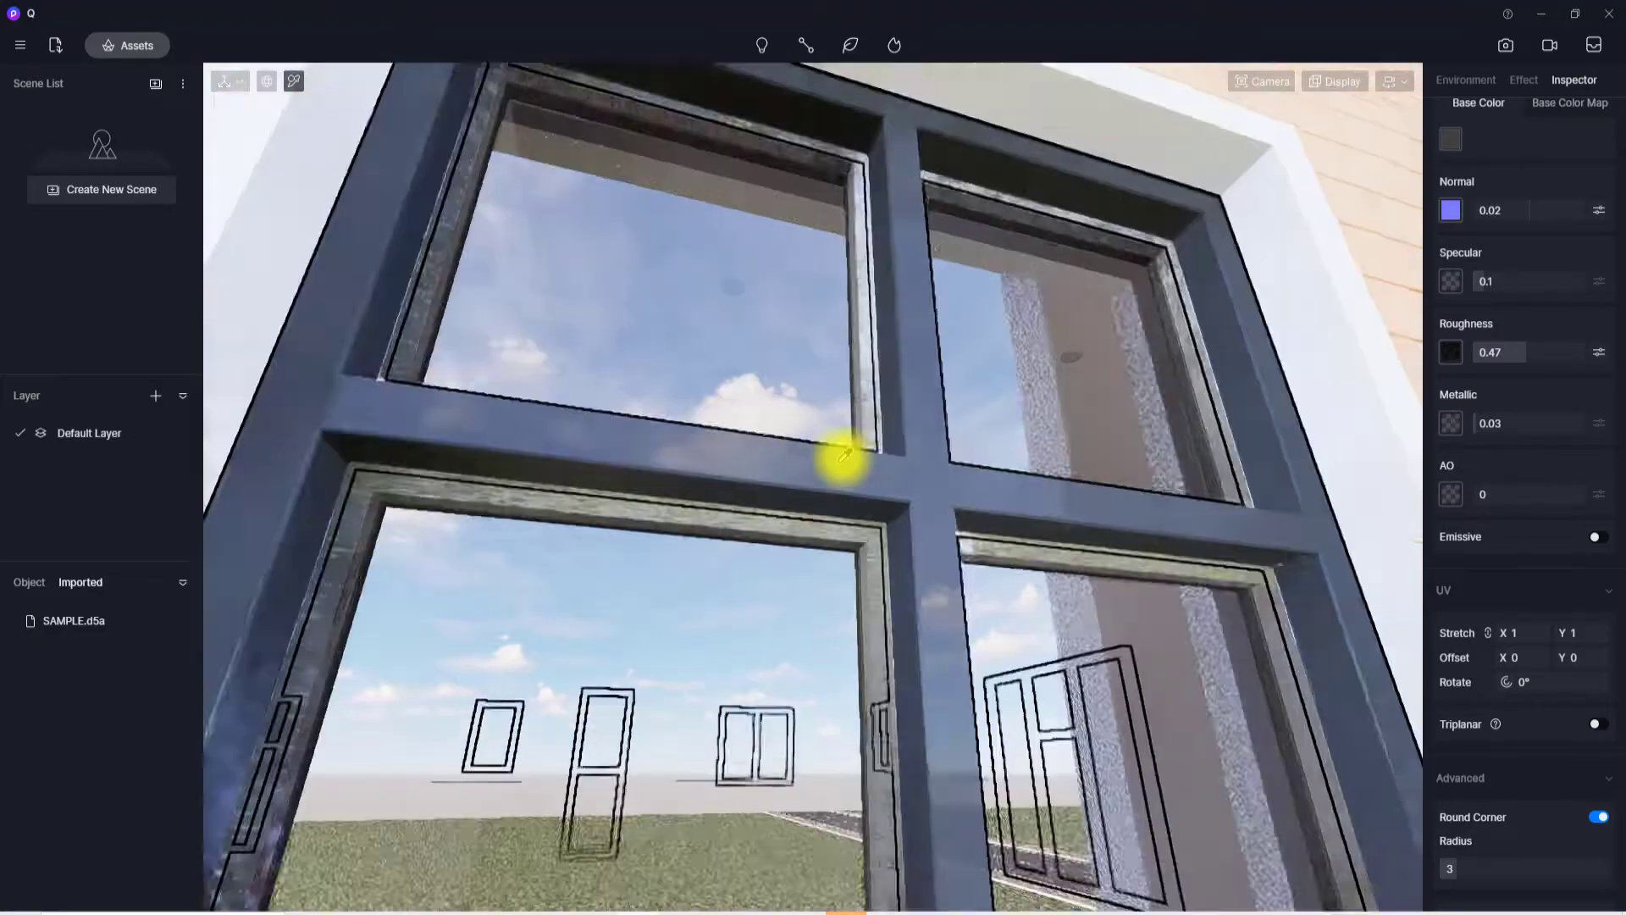
scroll(843, 456, "up", 3)
scroll(1460, 230, "up", 2)
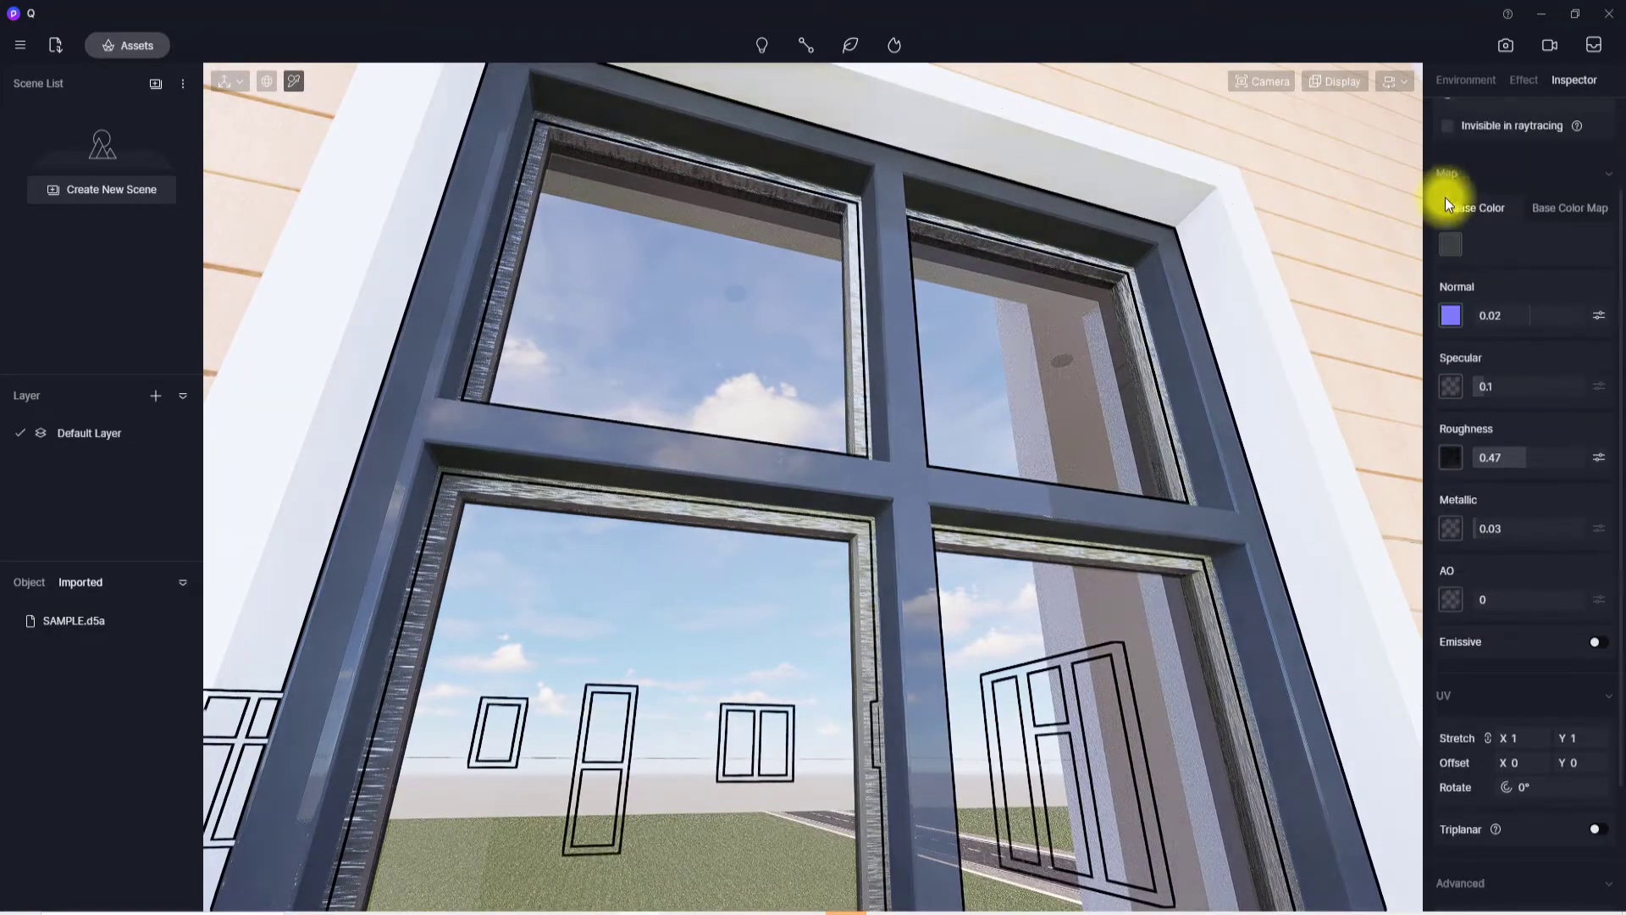
scroll(1445, 203, "up", 2)
left_click(1447, 133)
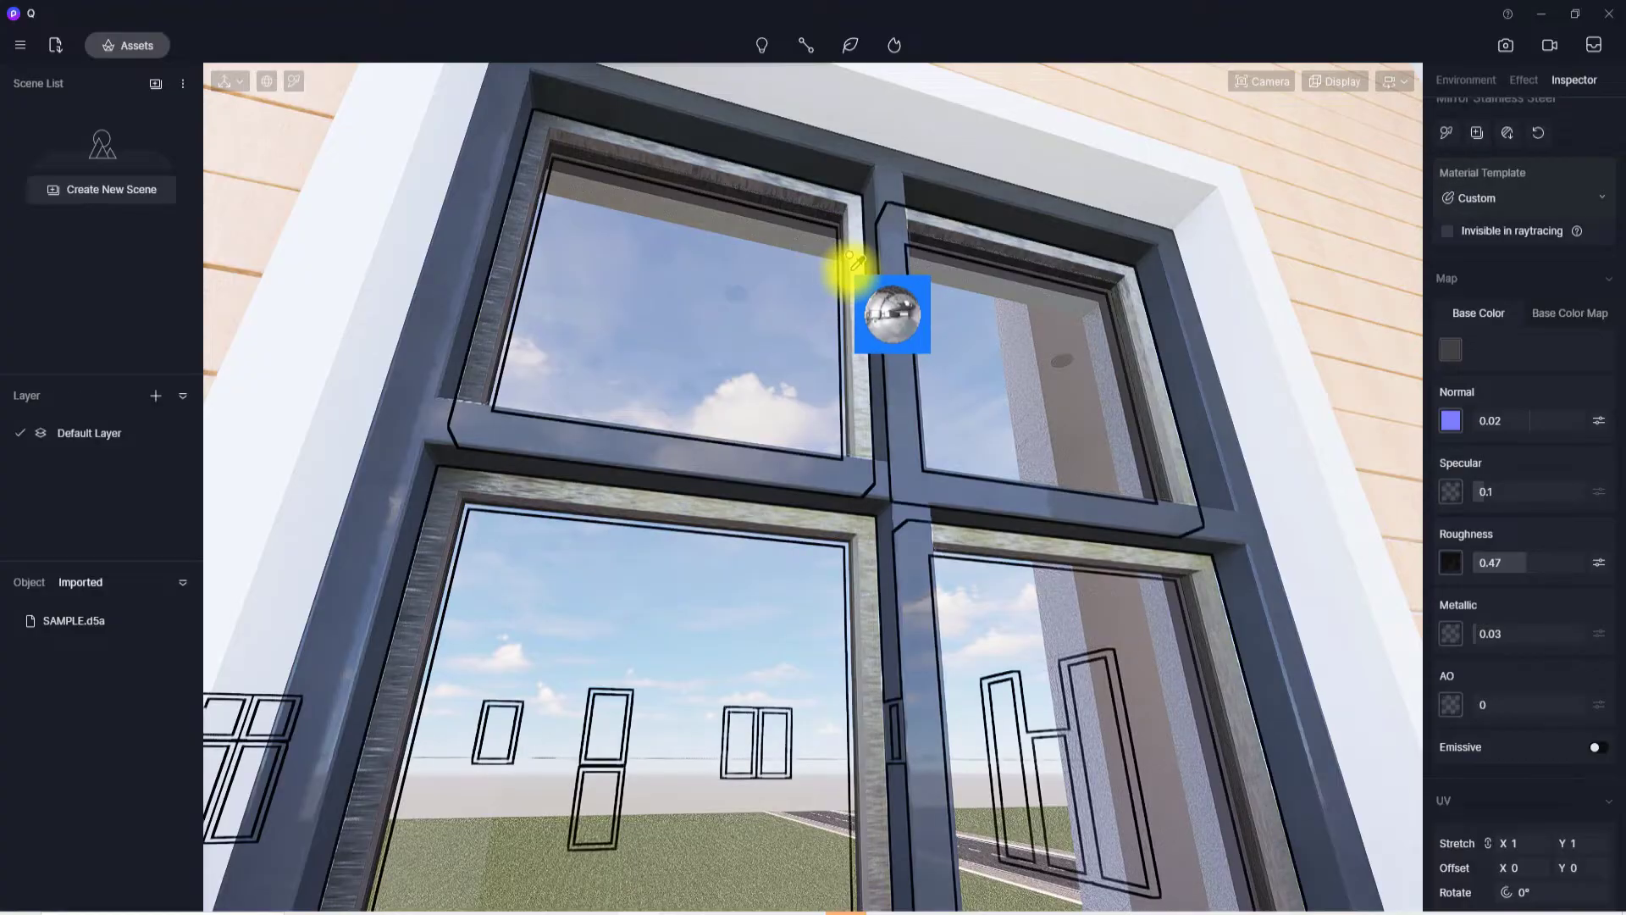
left_click(851, 269)
- Examine the updated window frames across the facade and the stone-clad wall beside the balcony
right_click_drag(889, 483, 683, 820)
scroll(856, 539, "down", 5)
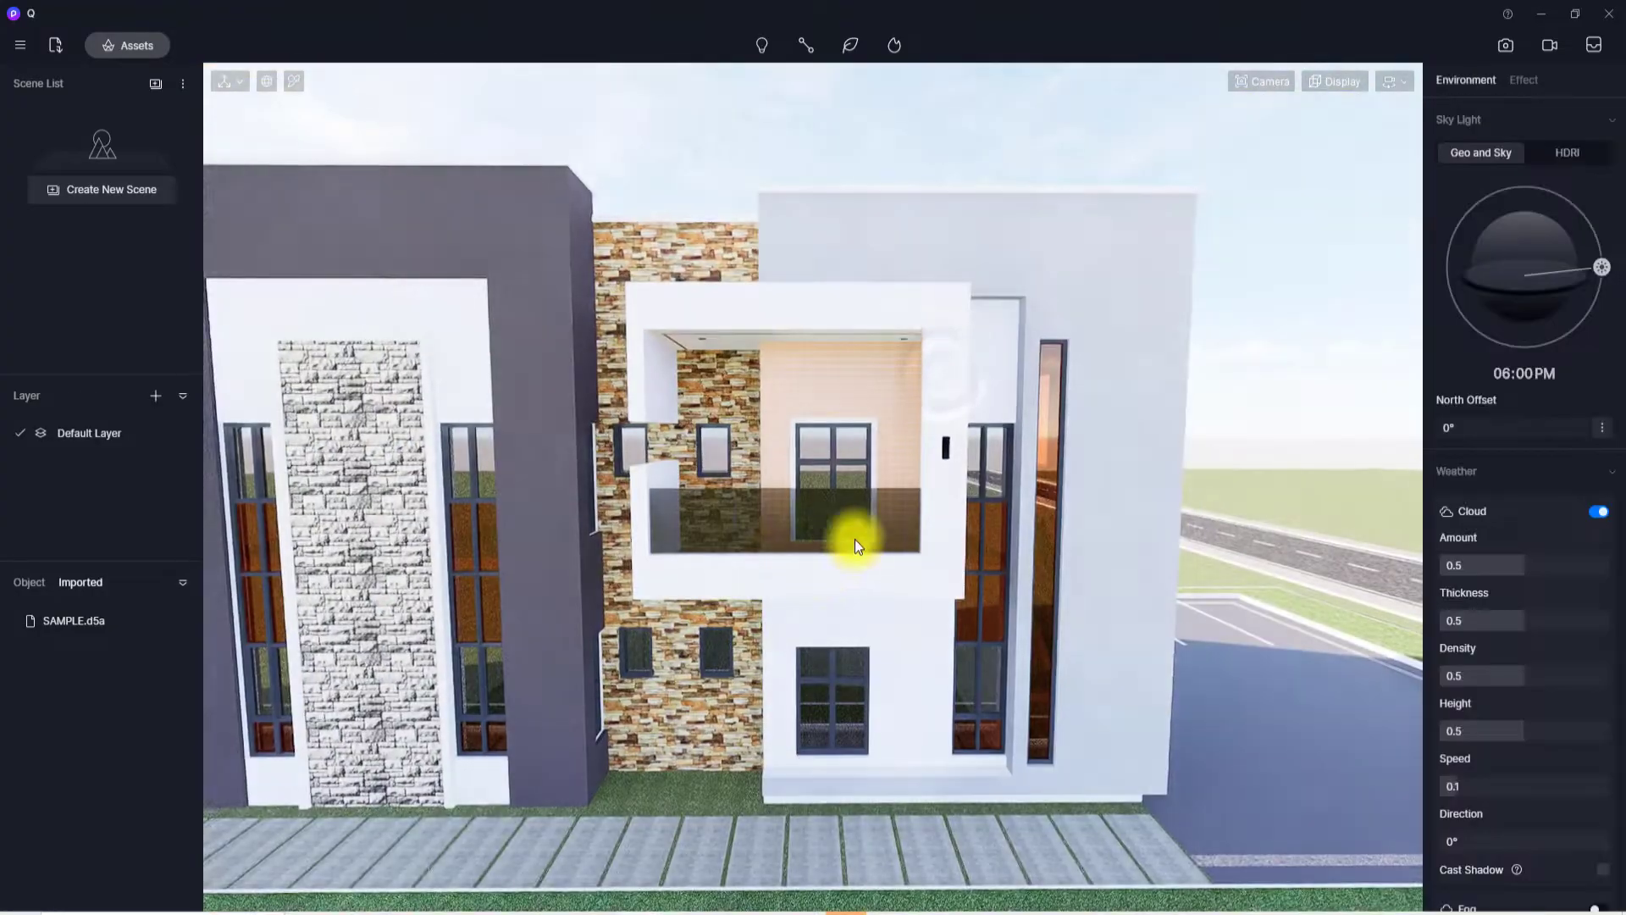
right_click_drag(856, 539, 772, 515)
scroll(773, 515, "up", 5)
right_click_drag(712, 576, 423, 368)
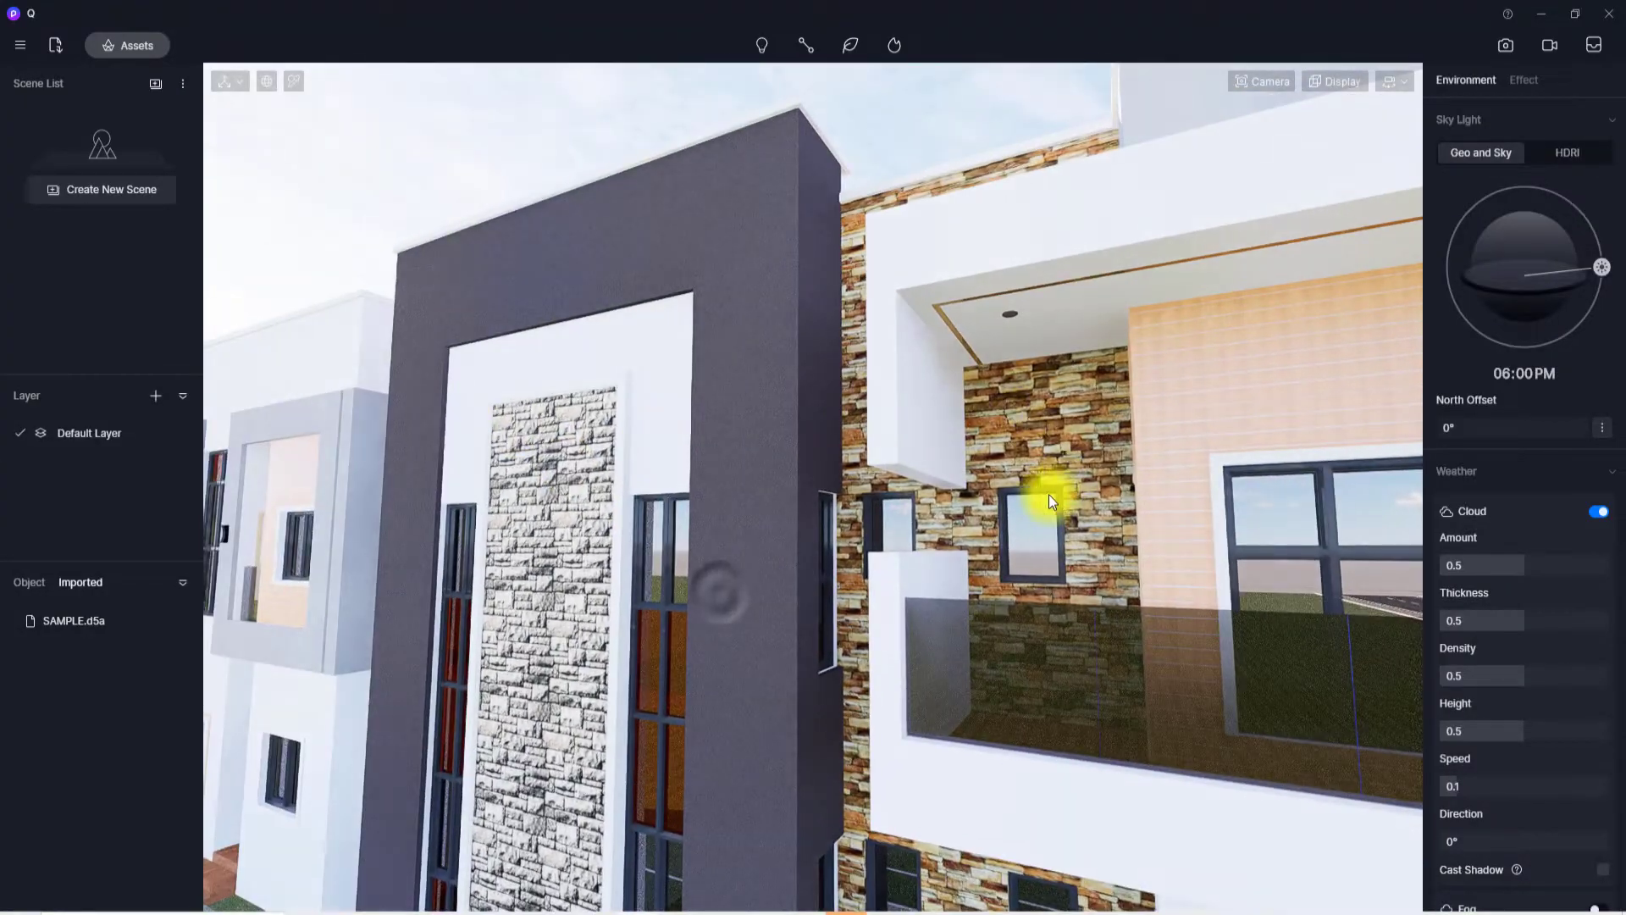
scroll(1050, 498, "up", 2)
right_click_drag(1056, 408, 1165, 408)
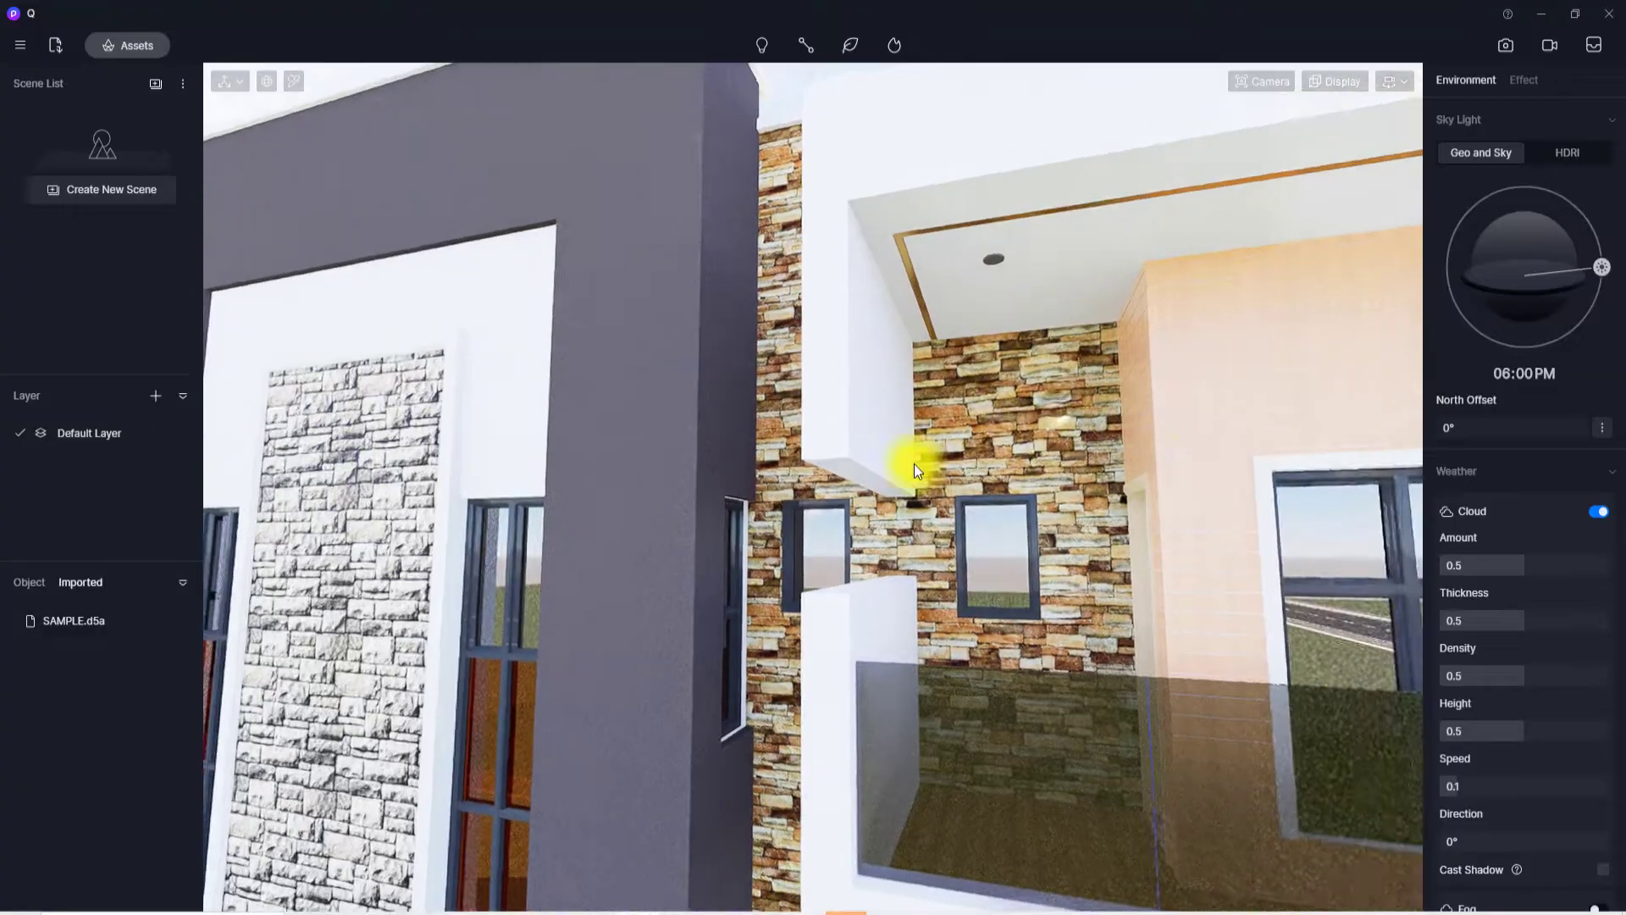
scroll(916, 467, "up", 4)
scroll(900, 531, "down", 5)
right_click_drag(852, 547, 927, 489)
scroll(927, 490, "up", 3)
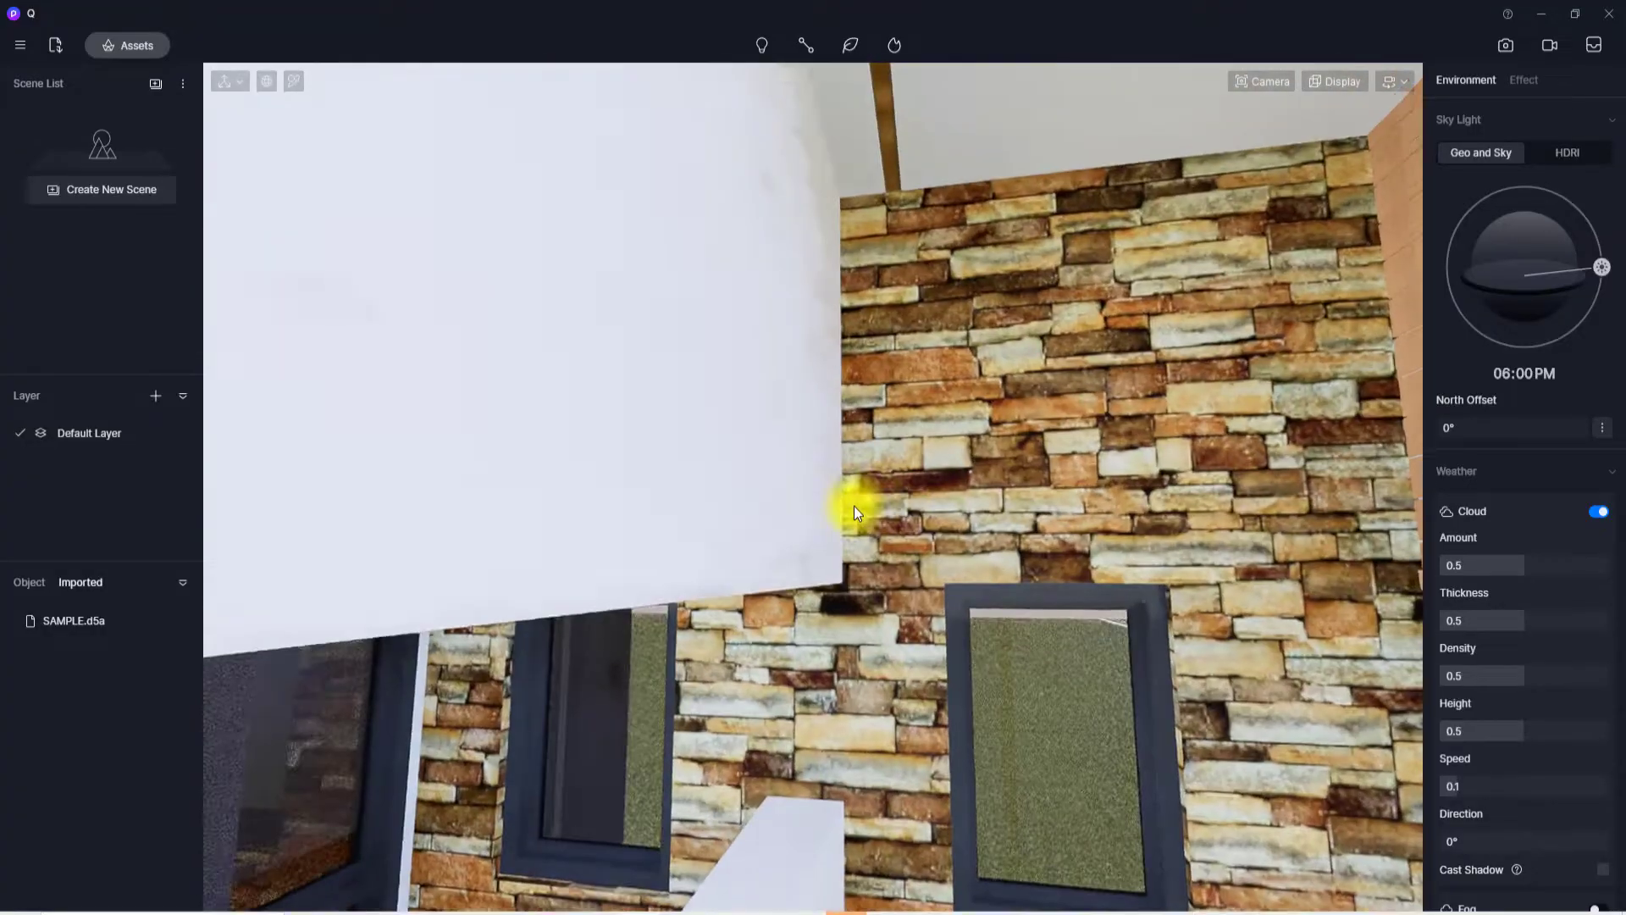
scroll(854, 506, "down", 2)
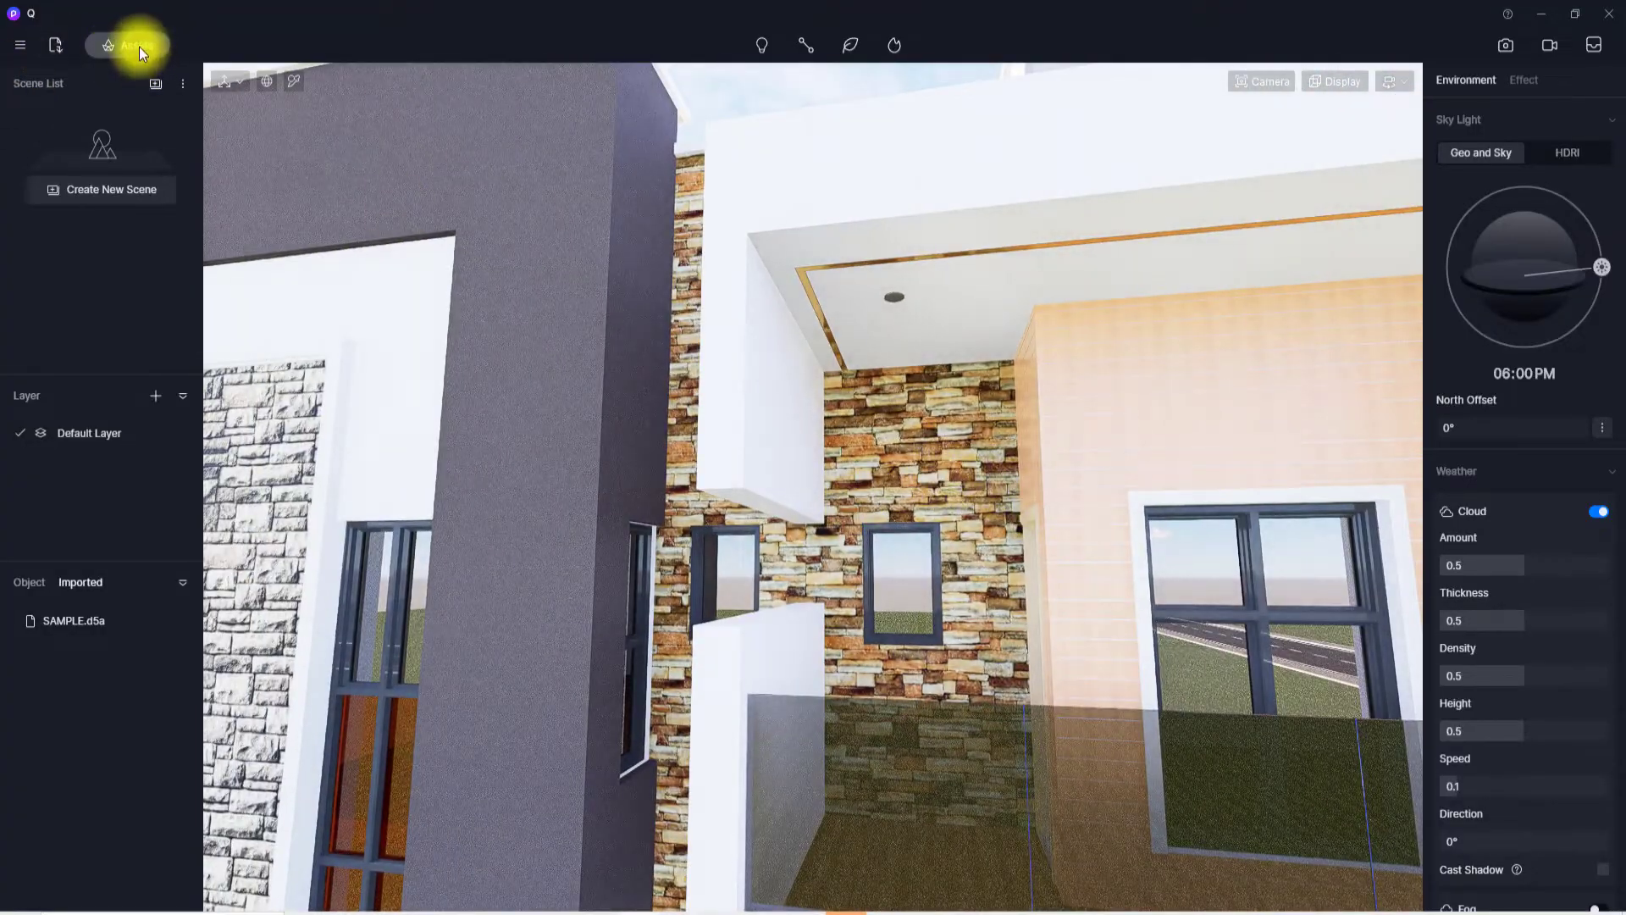
- Replace the multicolored stone on the wall beside the balcony with the Solid Red Brick Wall material from the Wall Tiles library
left_click(137, 47)
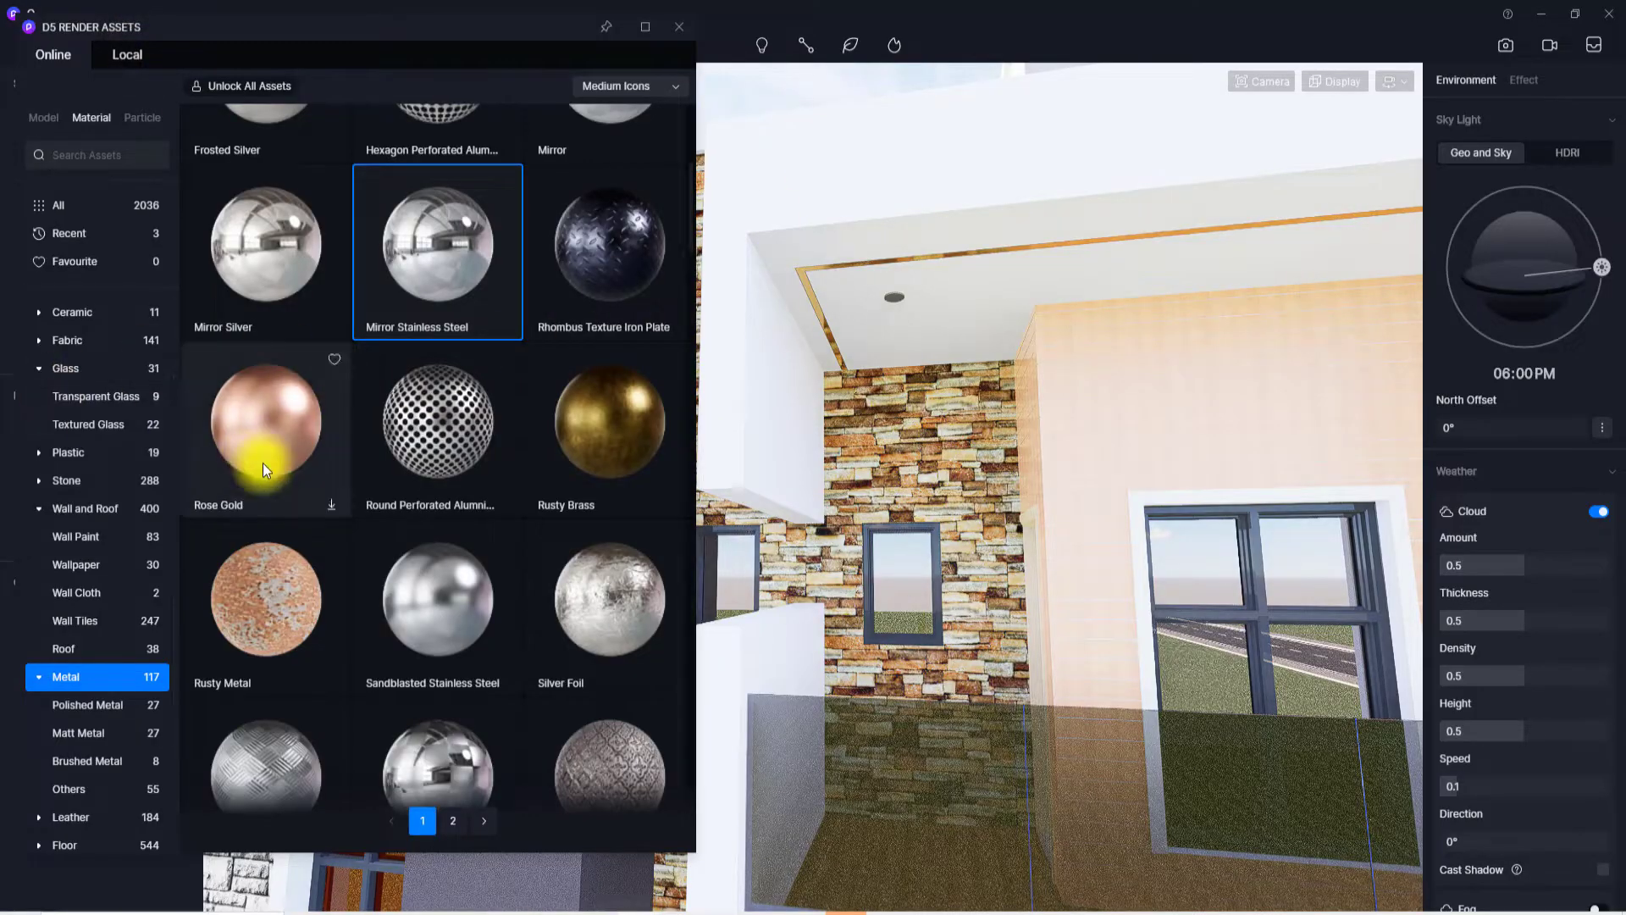
left_click(75, 620)
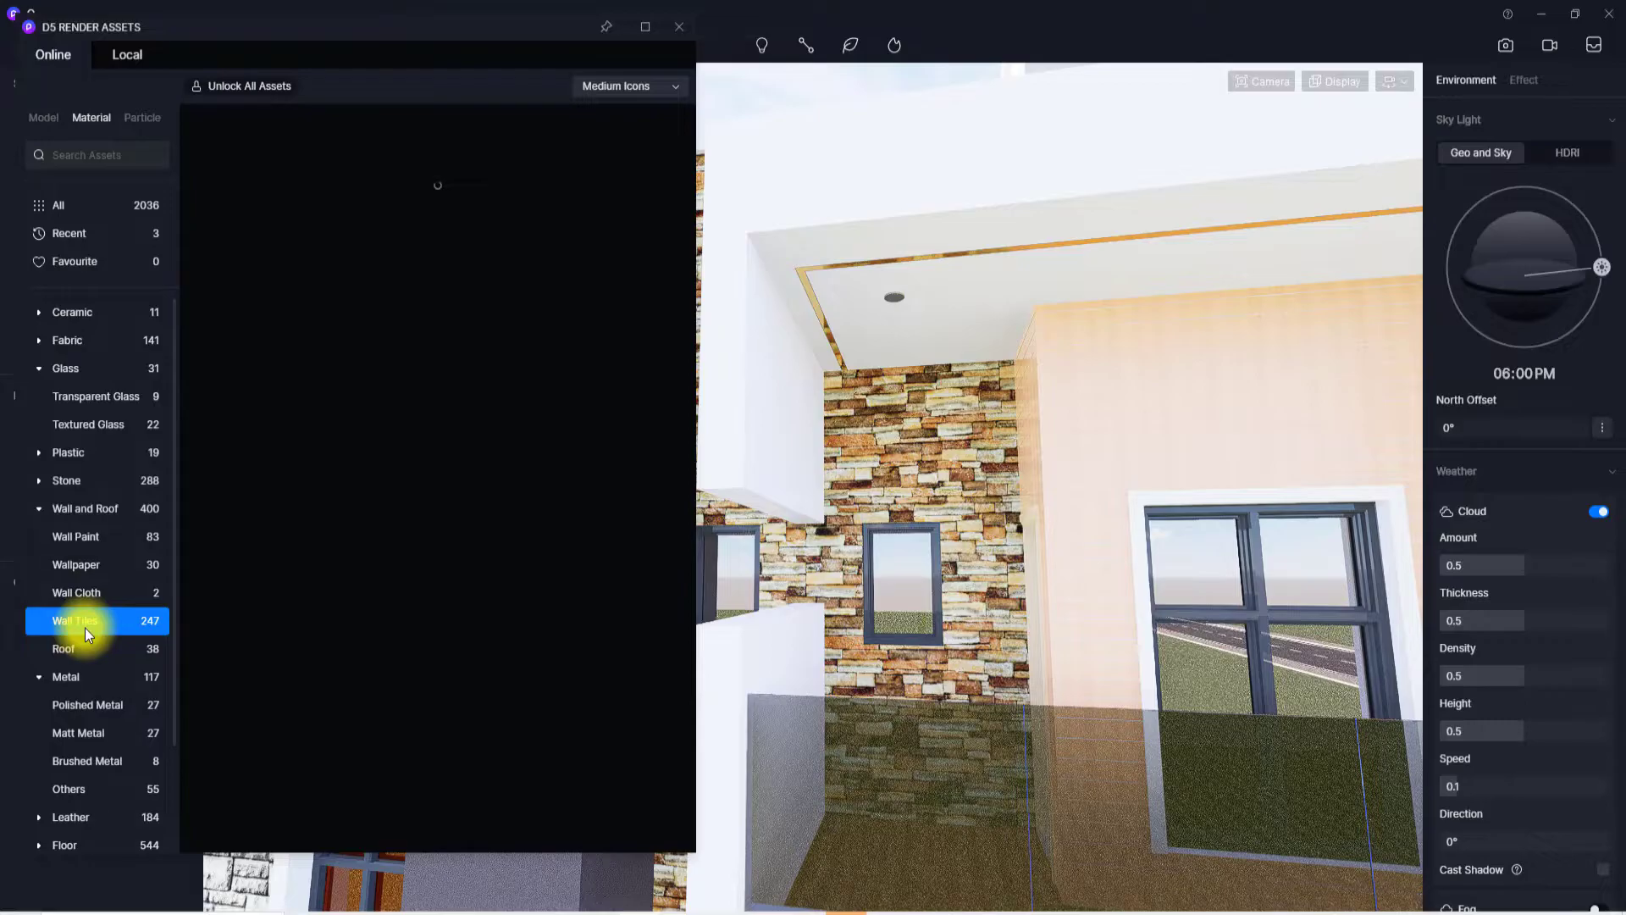
scroll(344, 423, "down", 2)
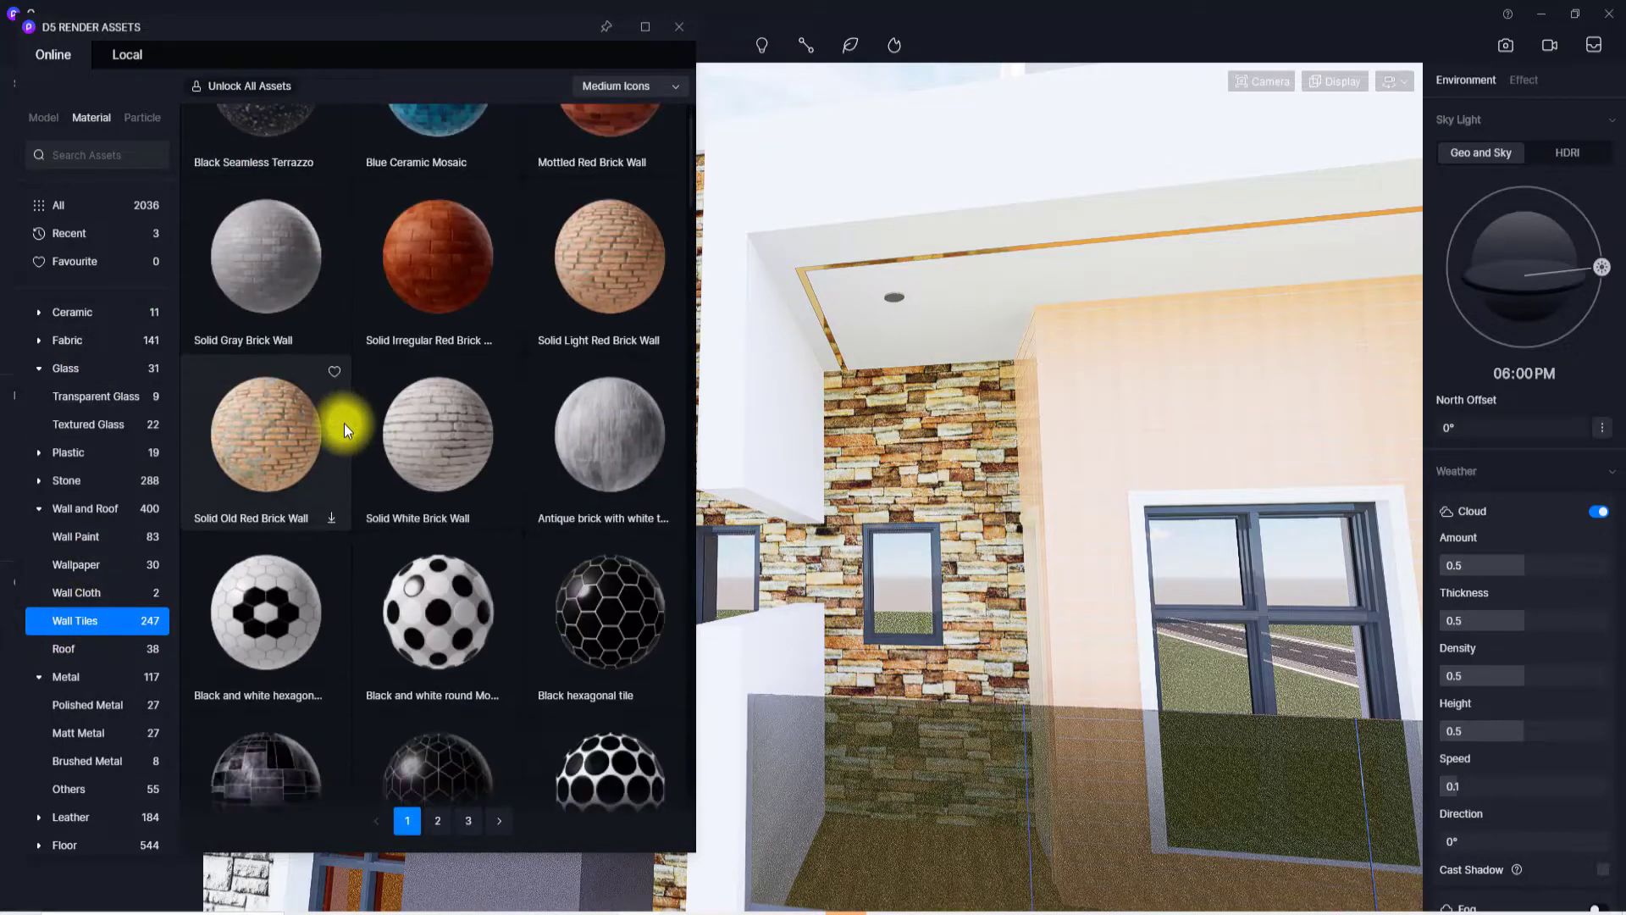
scroll(344, 424, "down", 10)
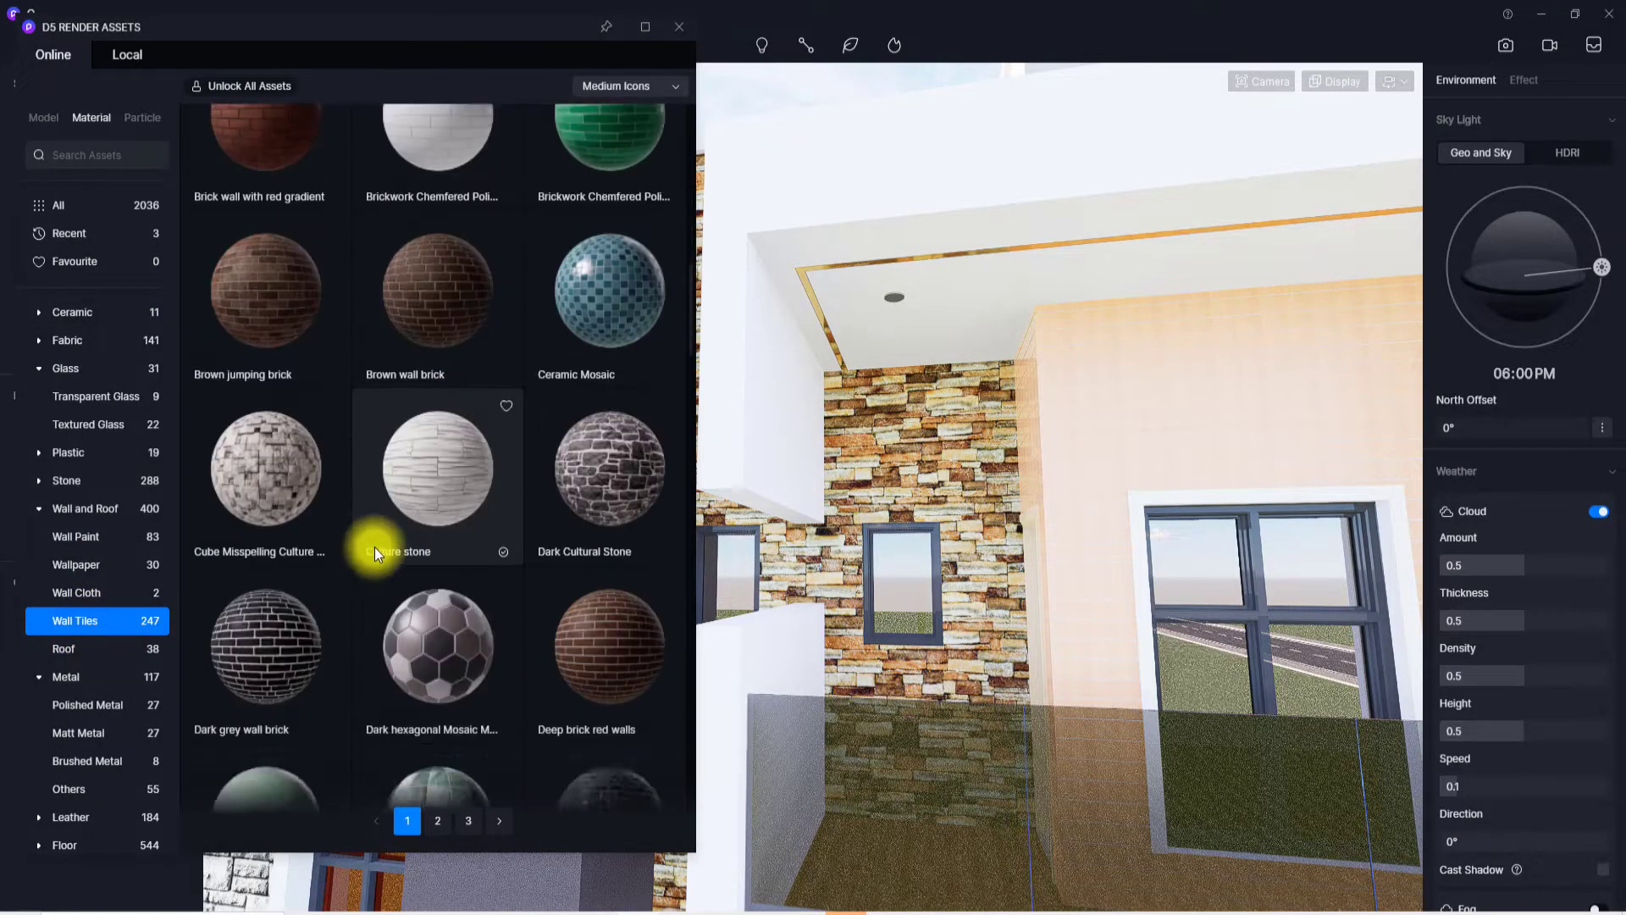
scroll(374, 547, "down", 6)
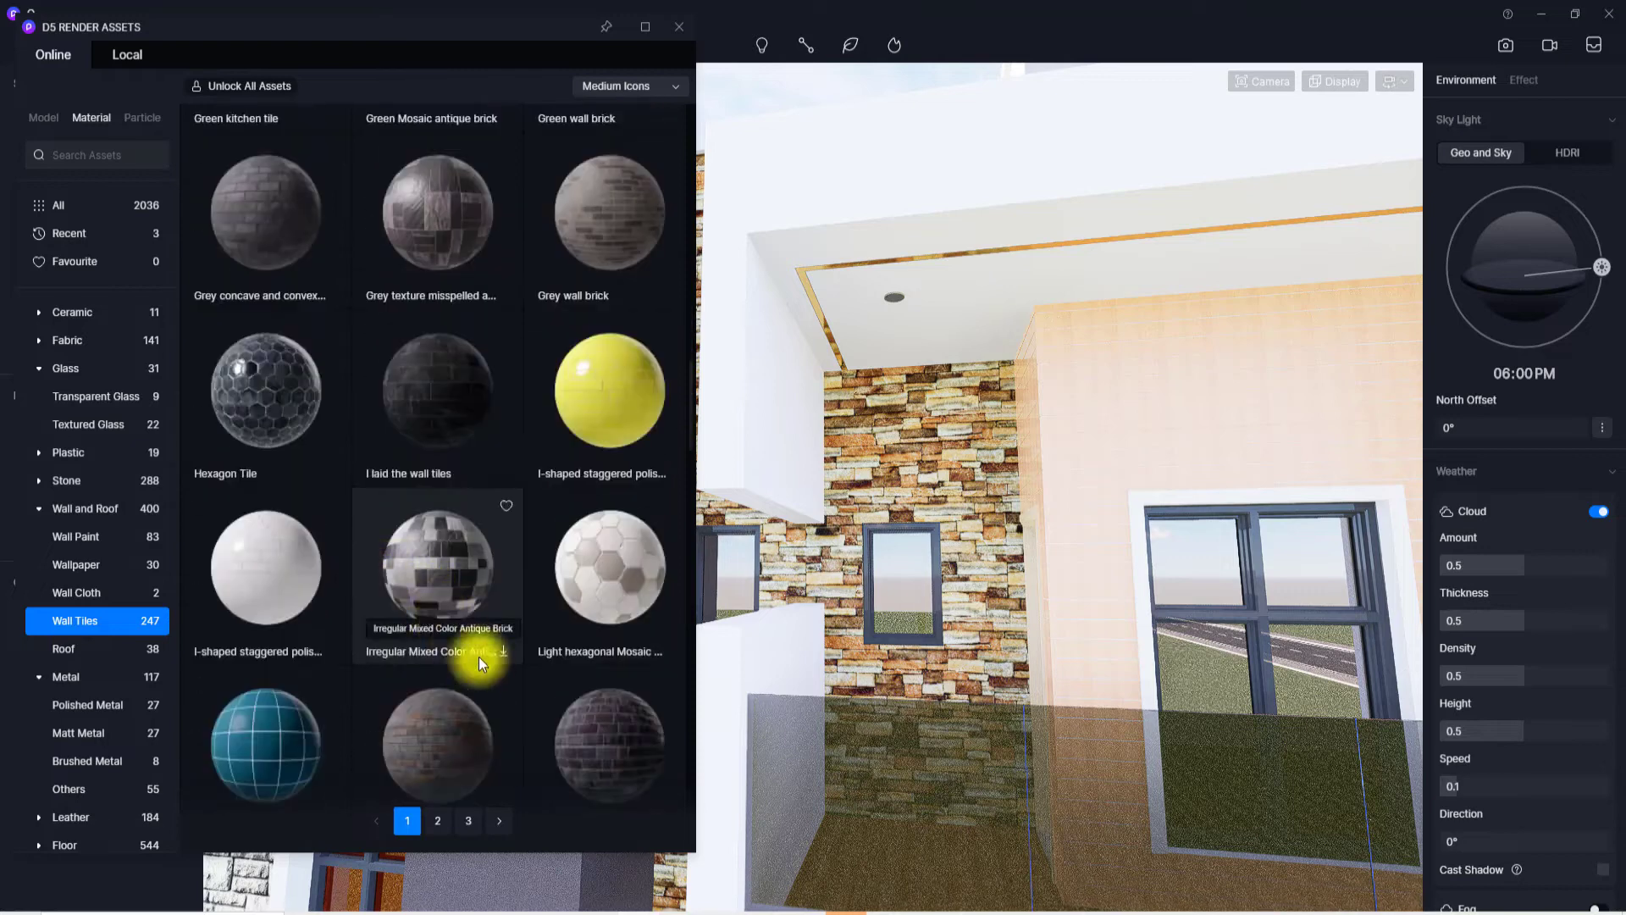
scroll(423, 610, "down", 4)
scroll(292, 567, "down", 3)
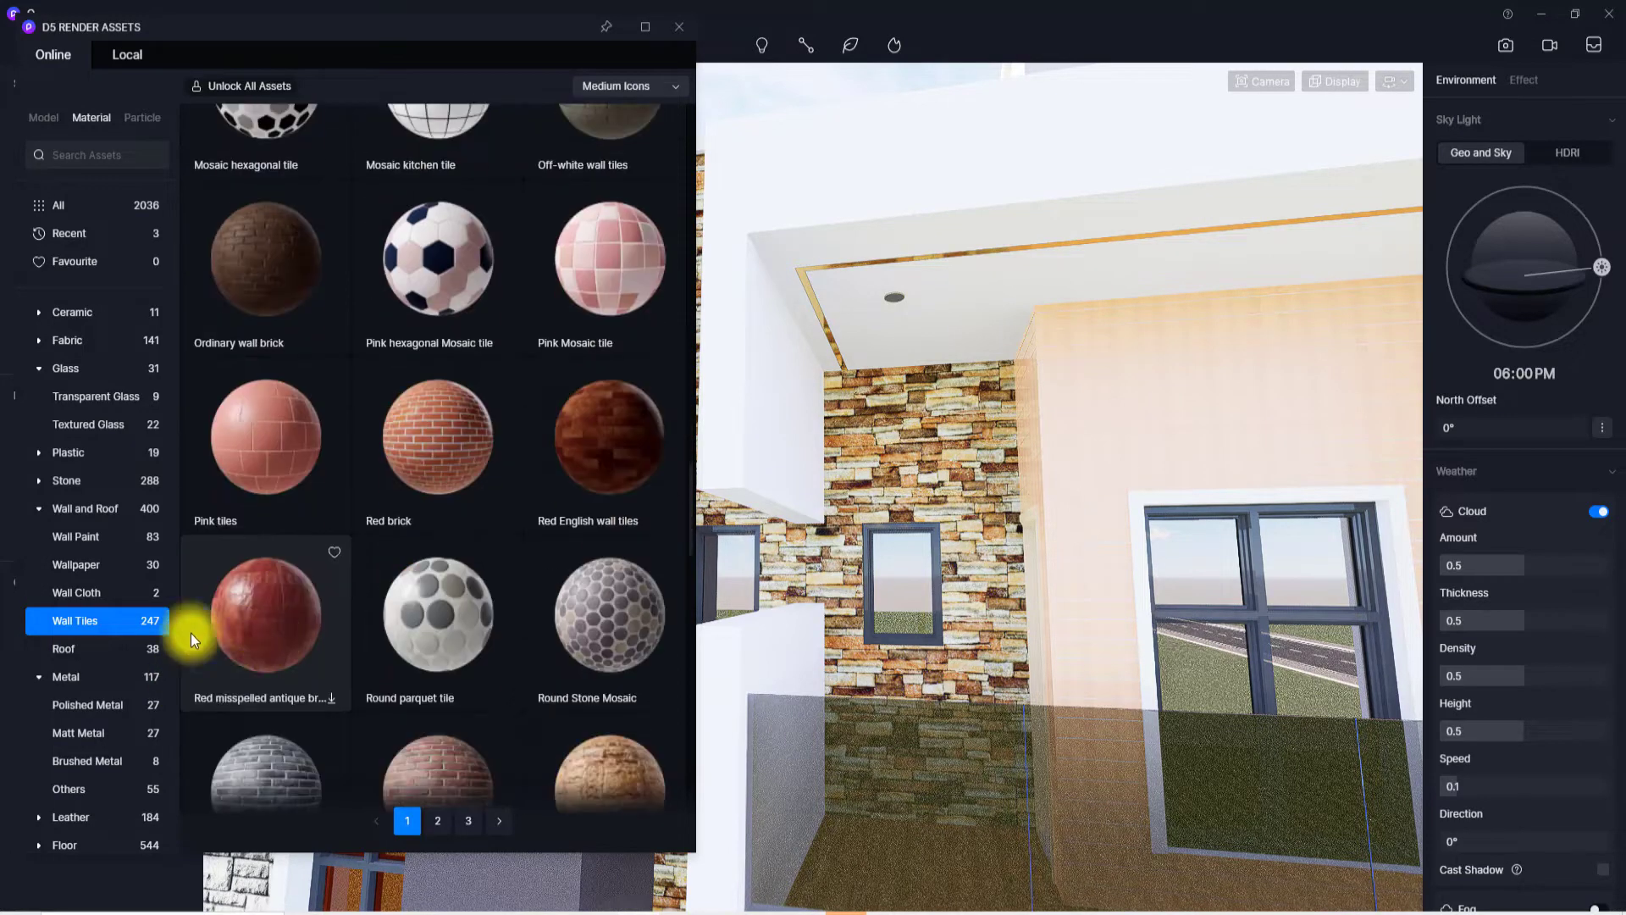
scroll(207, 593, "down", 1)
left_click_drag(444, 700, 860, 445)
left_click(676, 27)
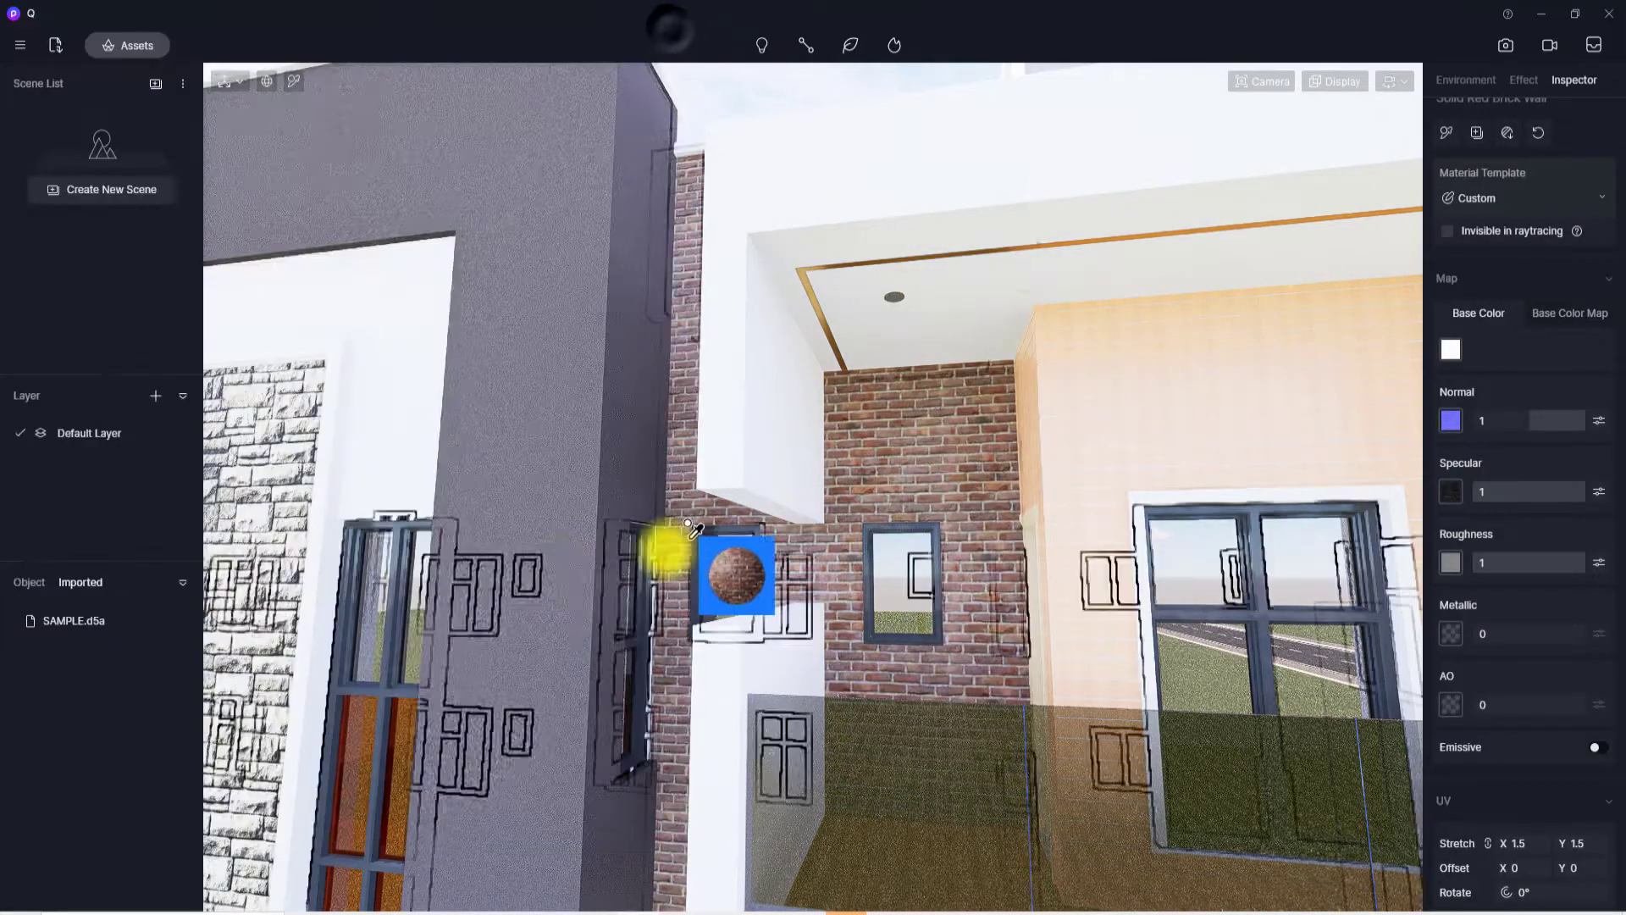
key("Escape")
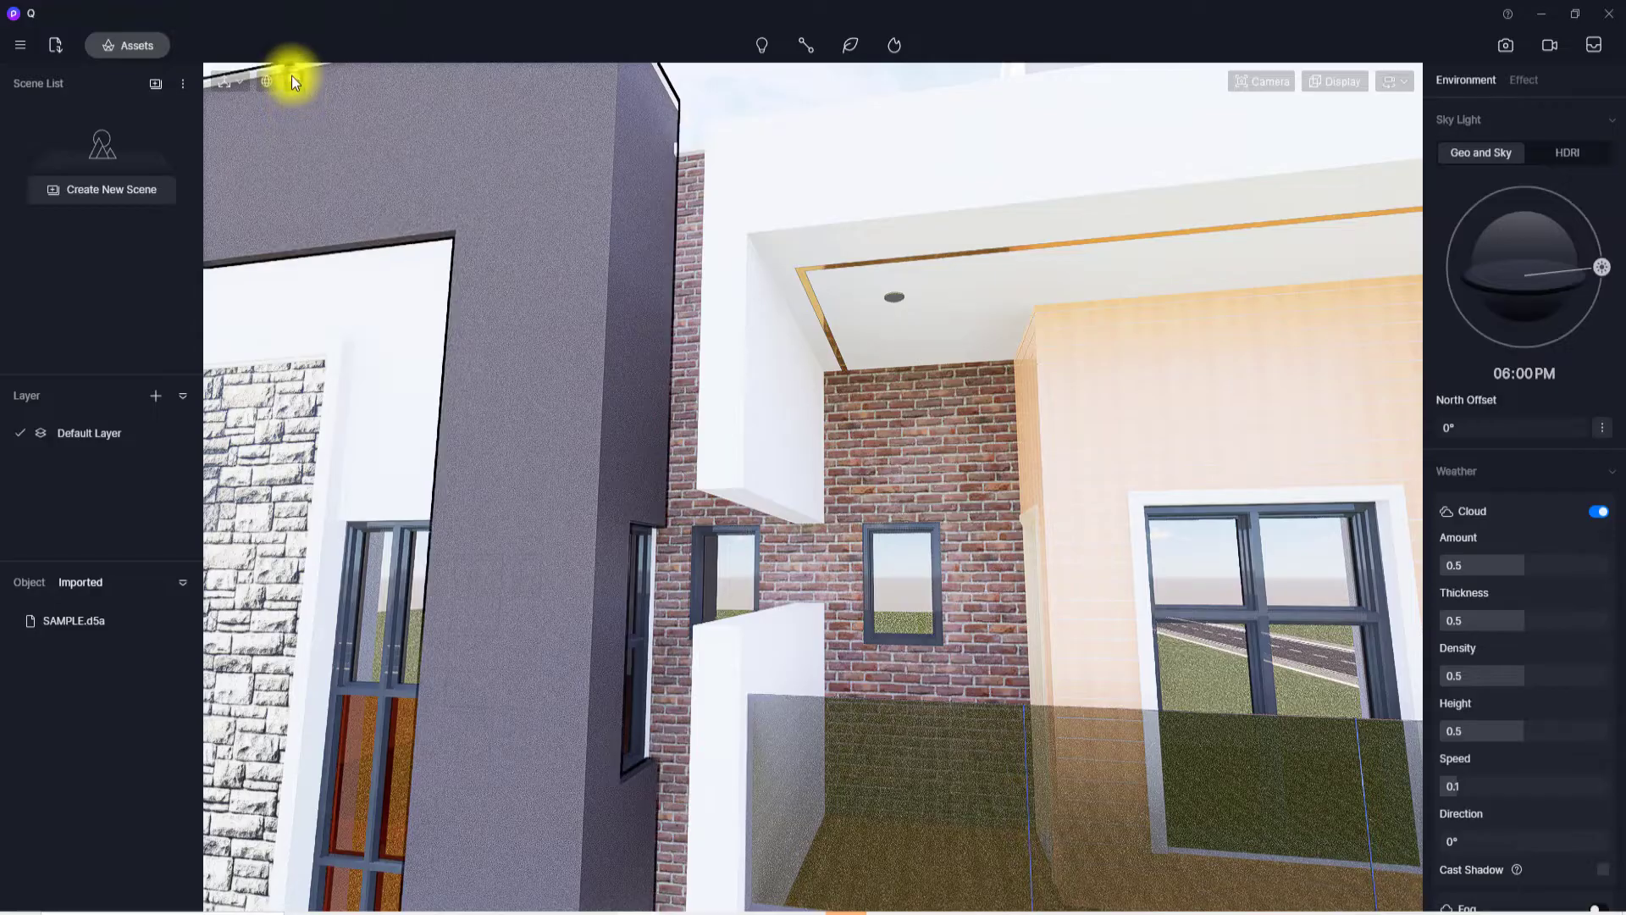
- Pick the red brick wall's material, enable Triplanar mapping and set its UV stretch to 0.75 in X and Y
left_click(292, 82)
scroll(971, 508, "up", 3)
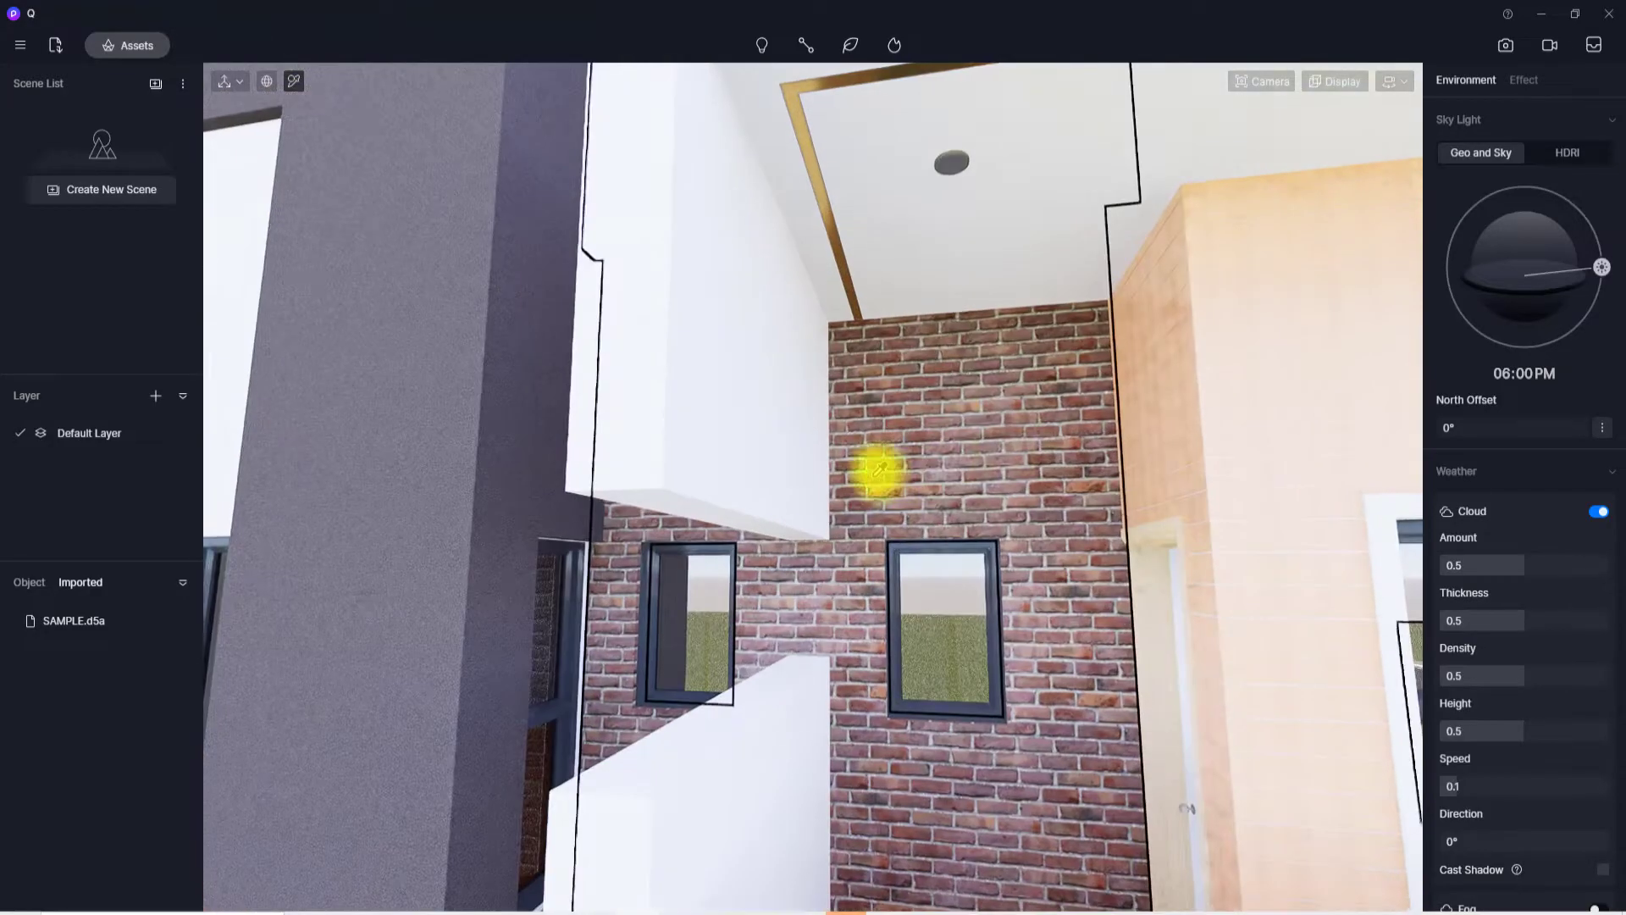
left_click(959, 442)
scroll(1576, 779, "down", 1)
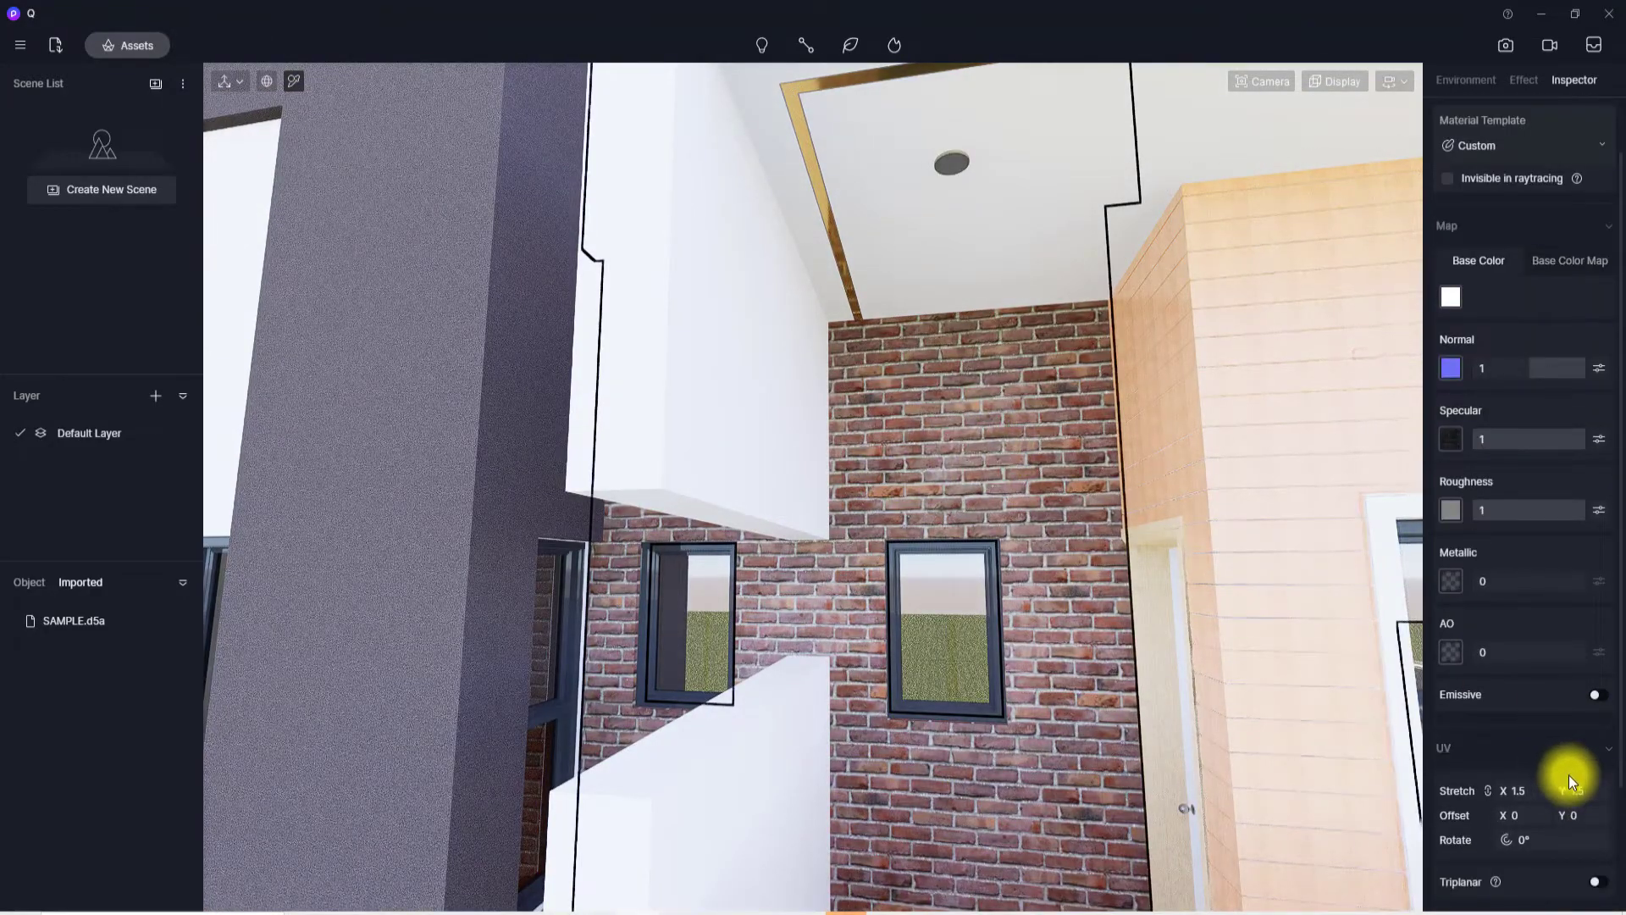
scroll(1516, 421, "up", 1)
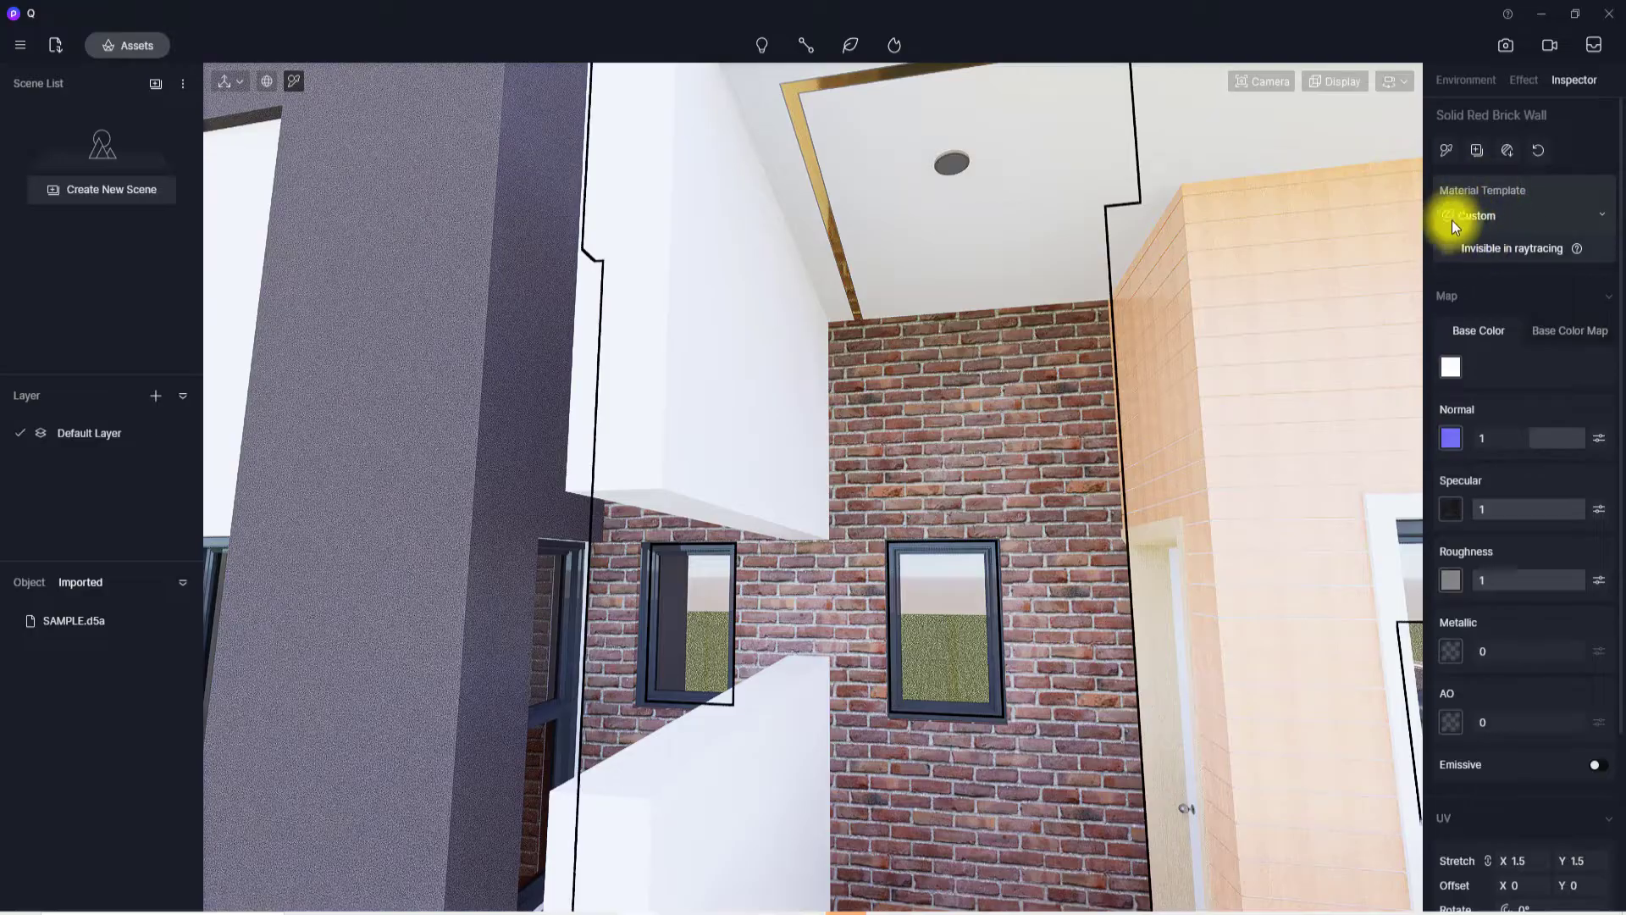
scroll(1506, 593, "down", 3)
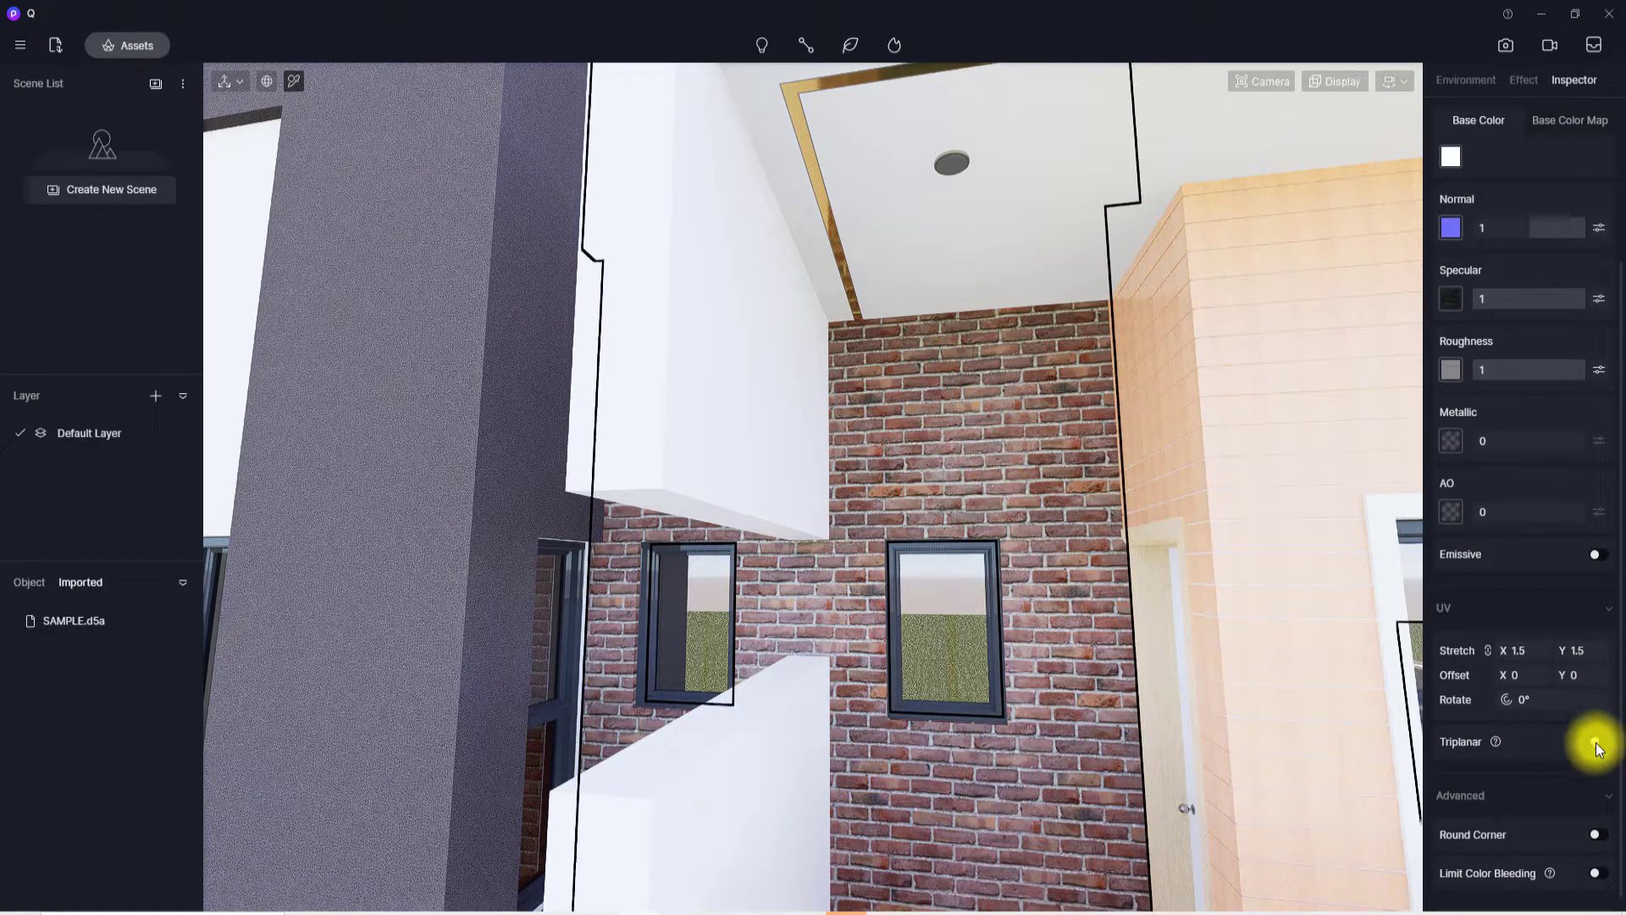
left_click(1597, 744)
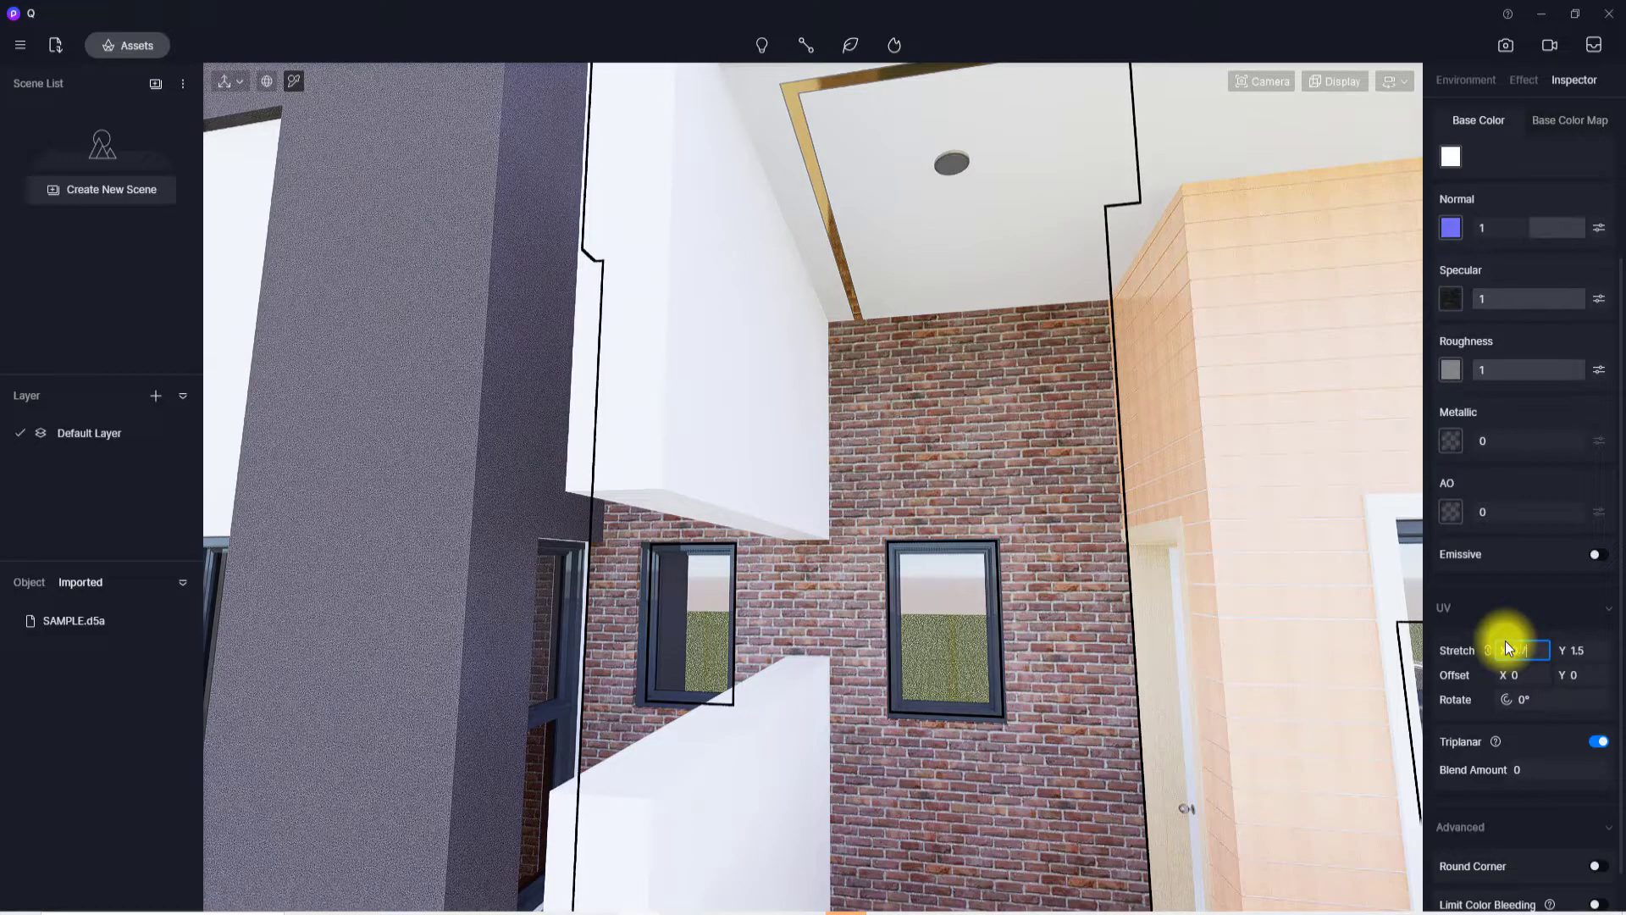
type("5")
key("Return")
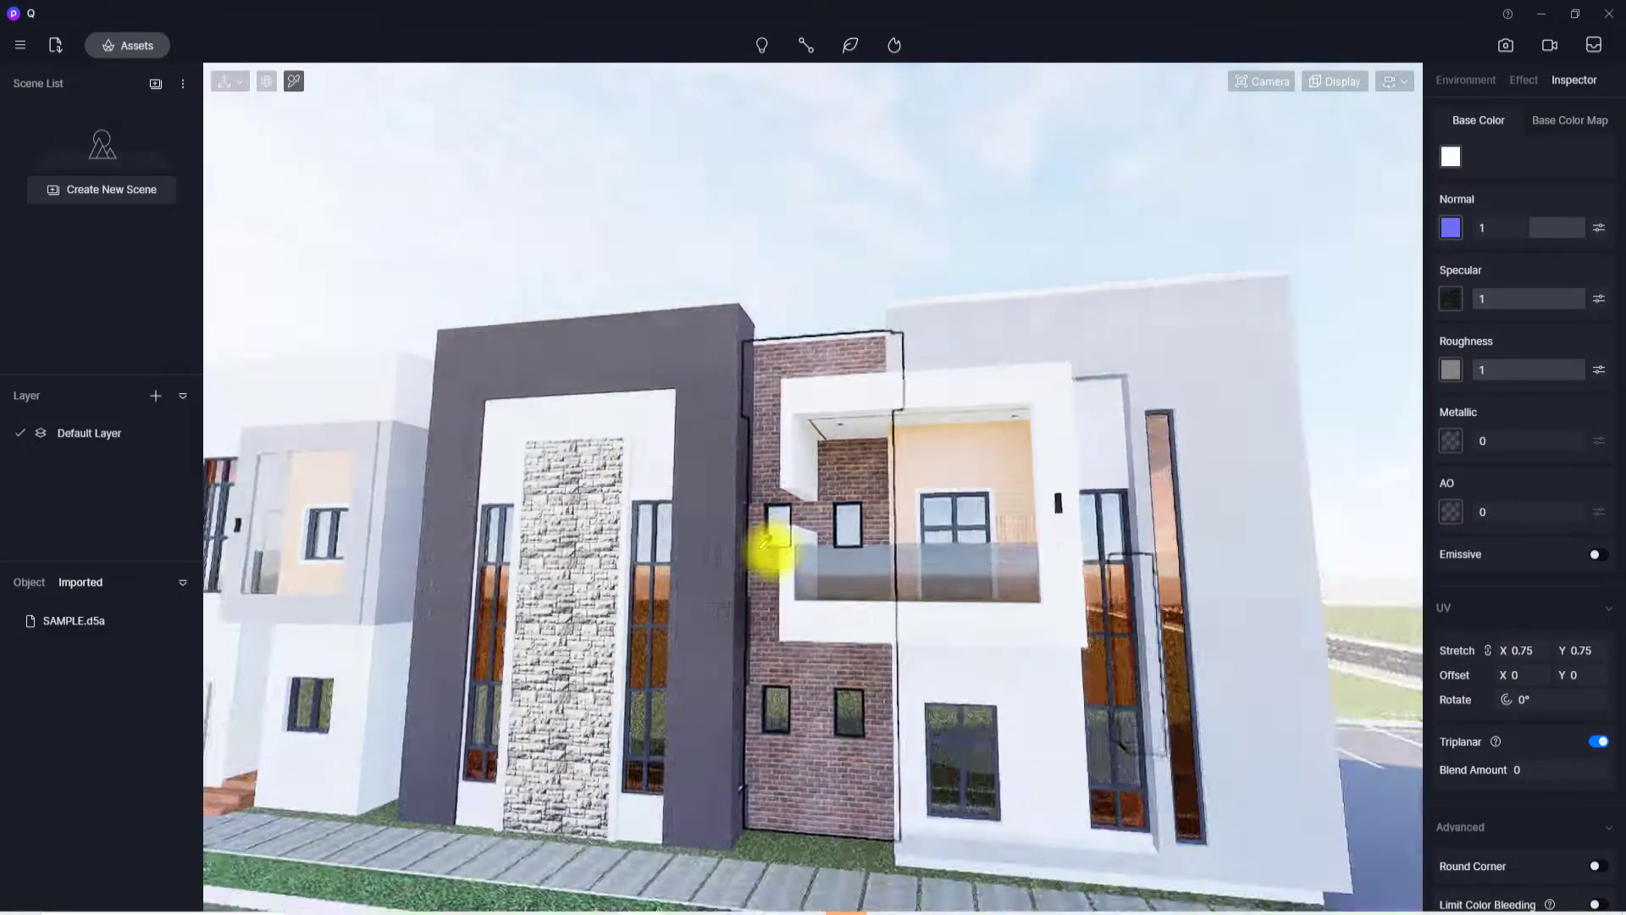
scroll(762, 549, "up", 3)
right_click_drag(777, 607, 856, 842)
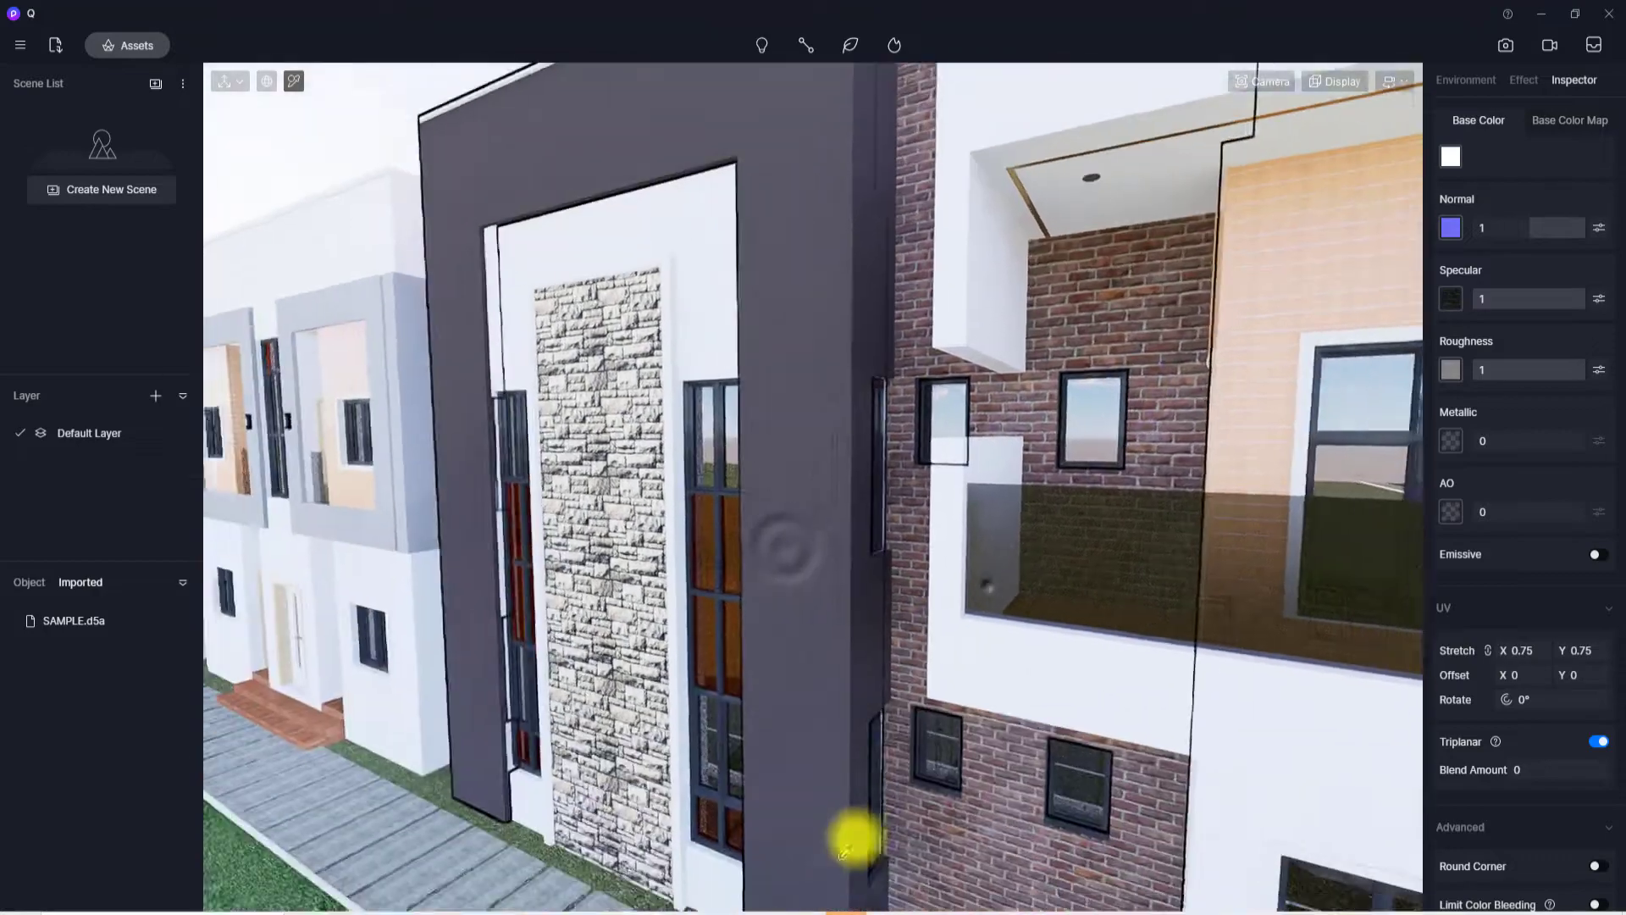
- Copy the Solid Red Brick Wall material from the side wall onto the stone-clad panel between the tall windows
scroll(811, 677, "down", 4)
right_click_drag(810, 676, 726, 754)
scroll(760, 851, "up", 3)
right_click_drag(962, 592, 849, 487)
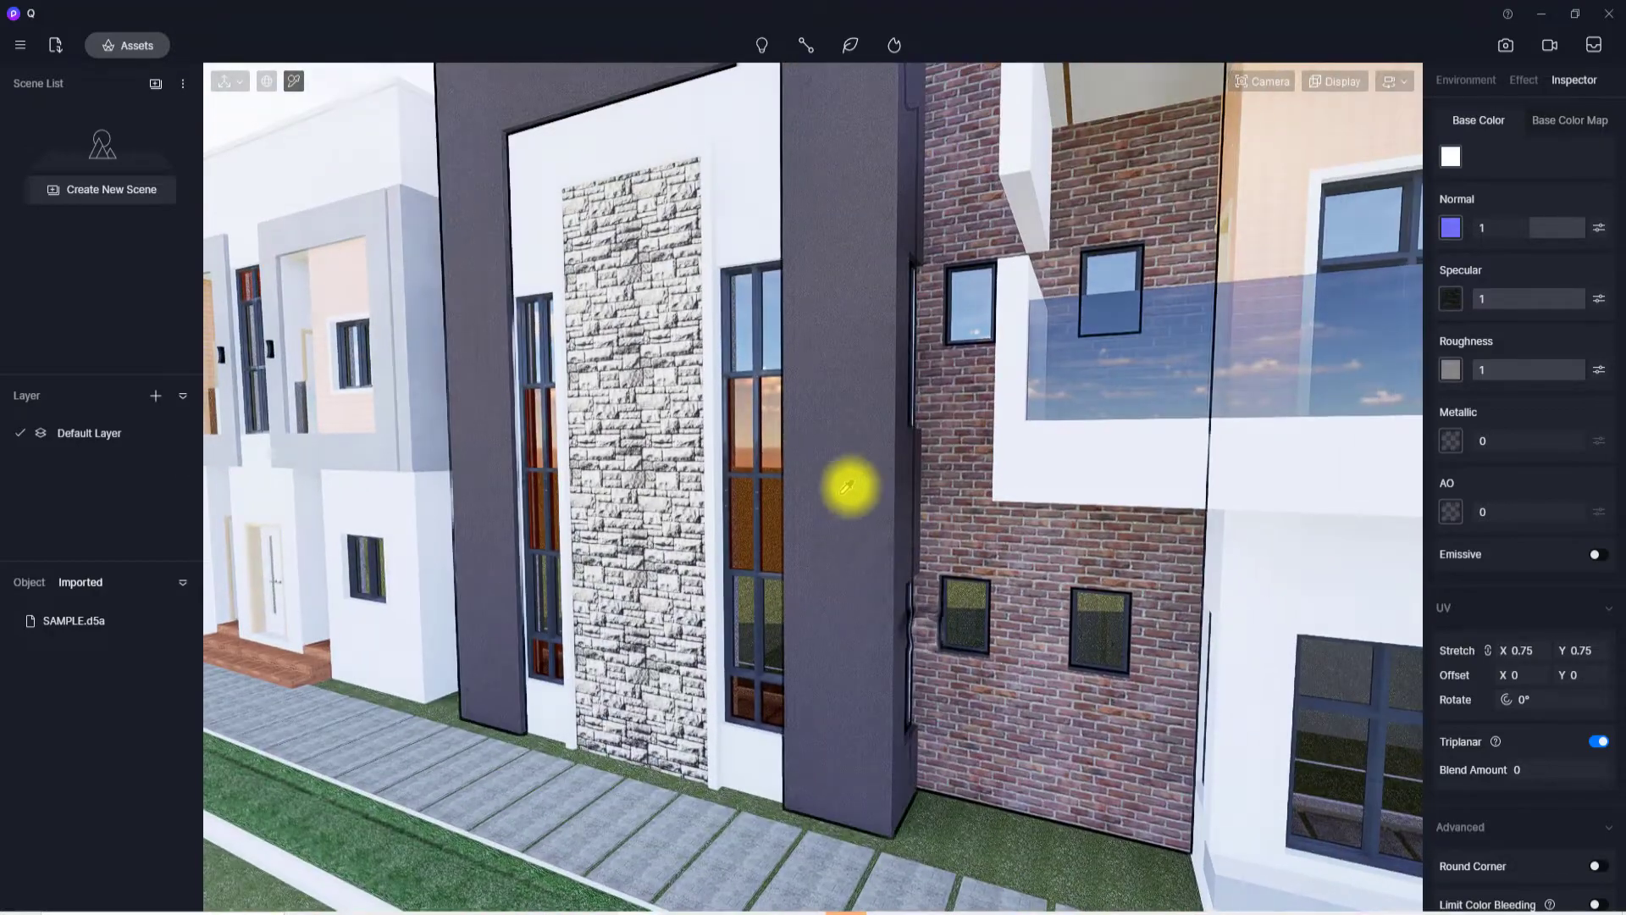
scroll(1452, 151, "up", 3)
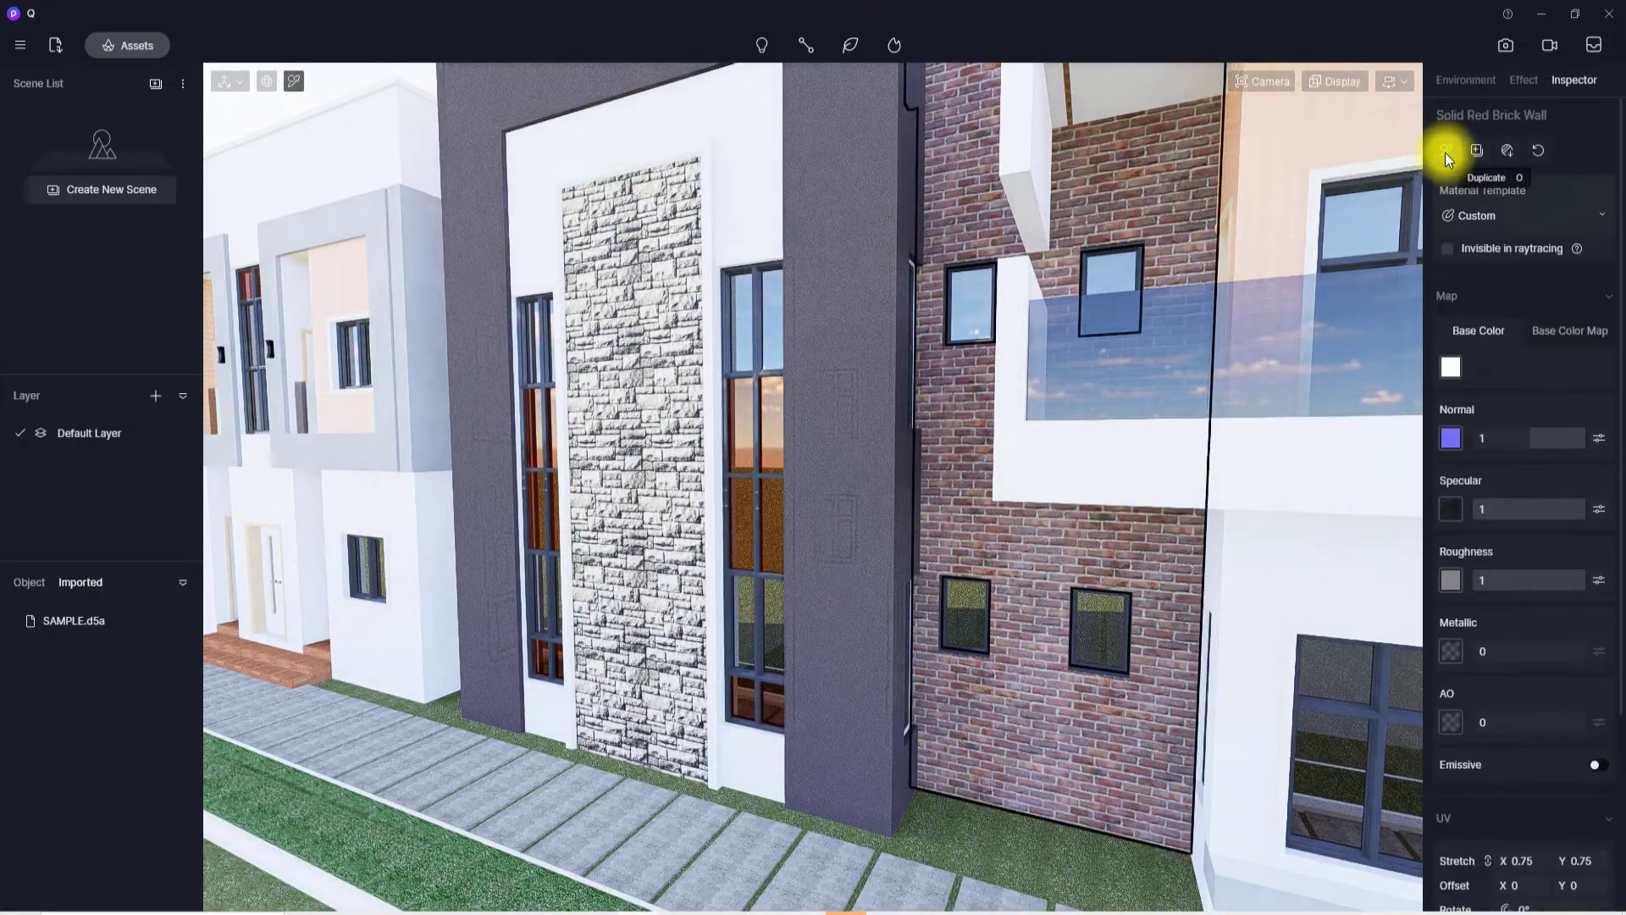
left_click(1449, 151)
left_click(626, 448)
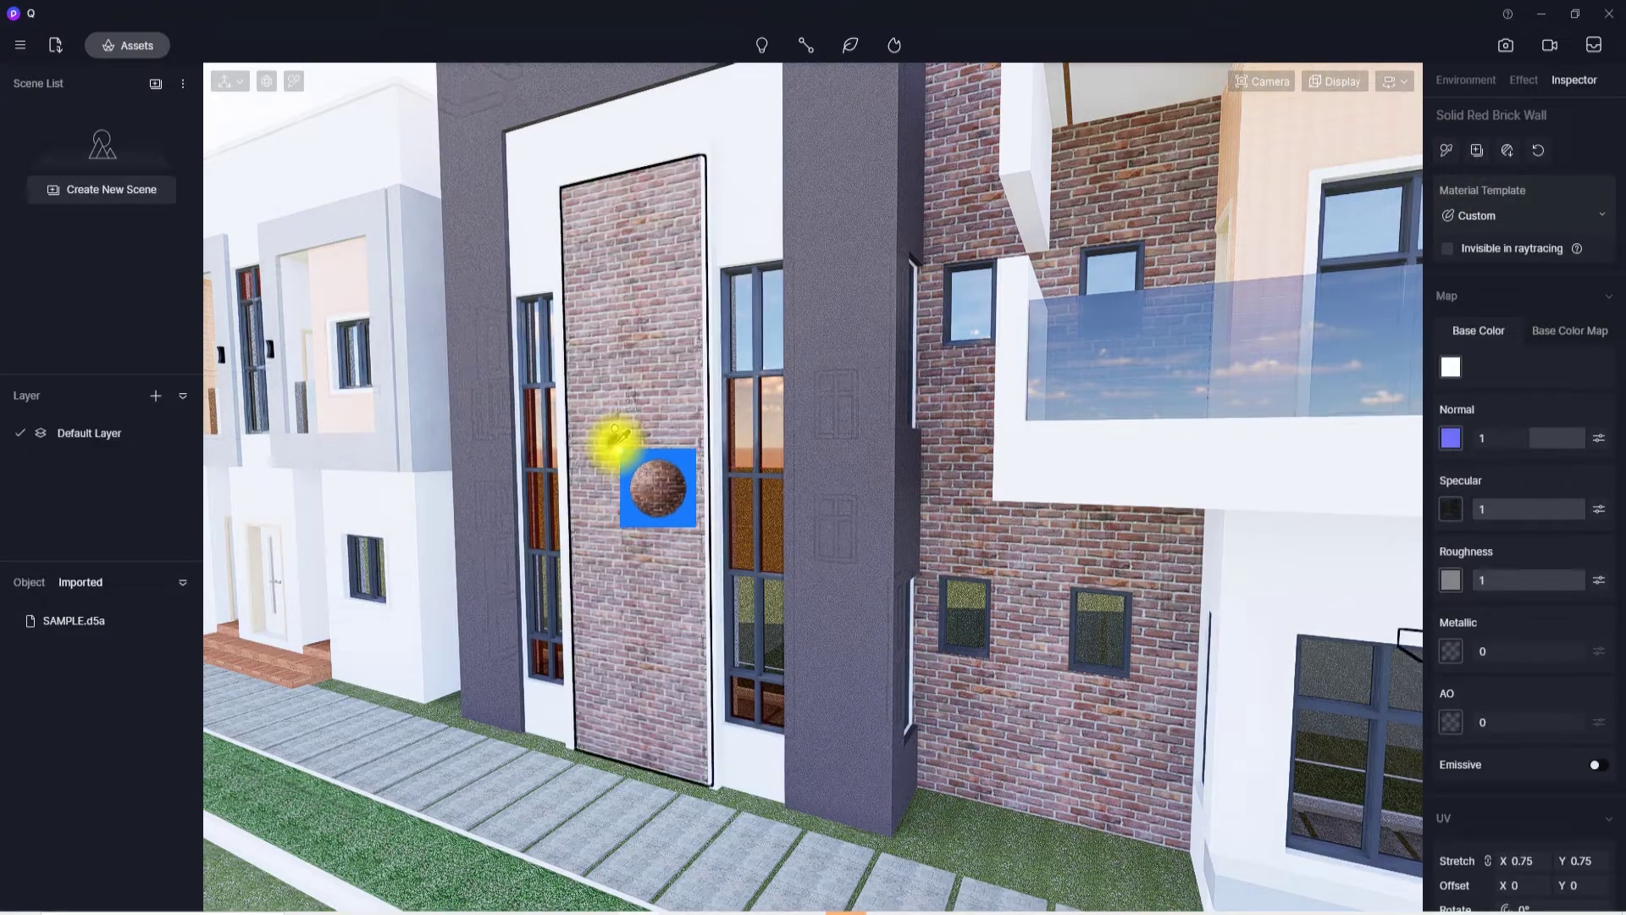
key("Escape")
key("Escape")
- Open the Ground category of the Outdoor materials in the online asset library for texturing the strip beside the walkway
scroll(837, 442, "down", 4)
right_click_drag(837, 442, 835, 664)
scroll(879, 588, "up", 4)
scroll(616, 596, "down", 3)
scroll(835, 664, "up", 3)
middle_click_drag(679, 703, 428, 653)
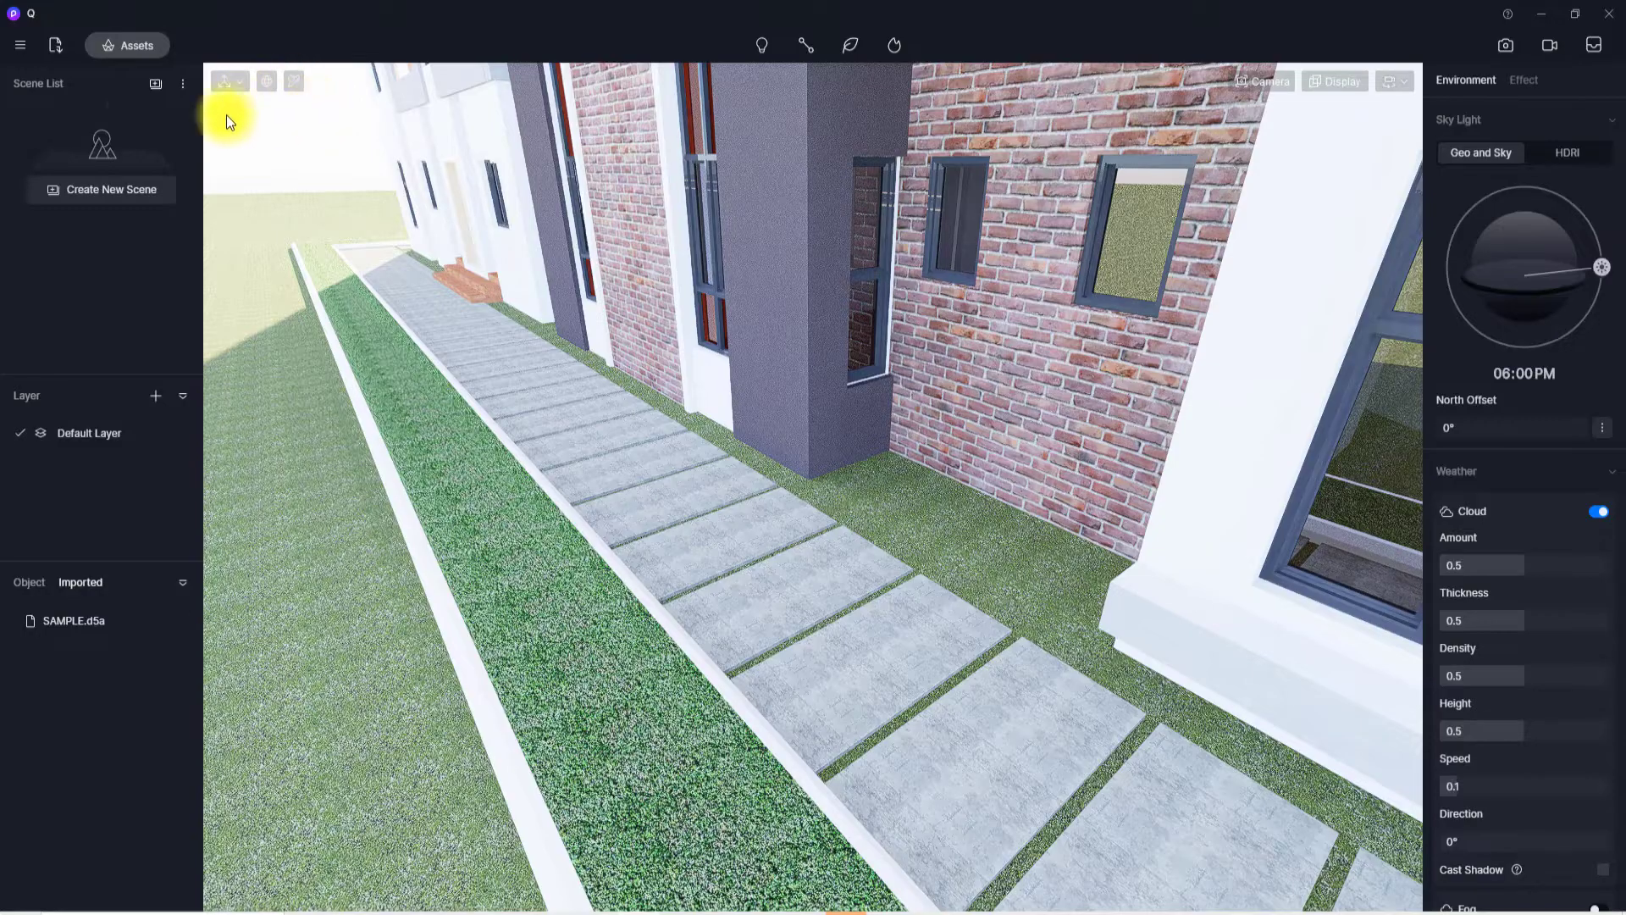
left_click(151, 49)
scroll(51, 646, "down", 3)
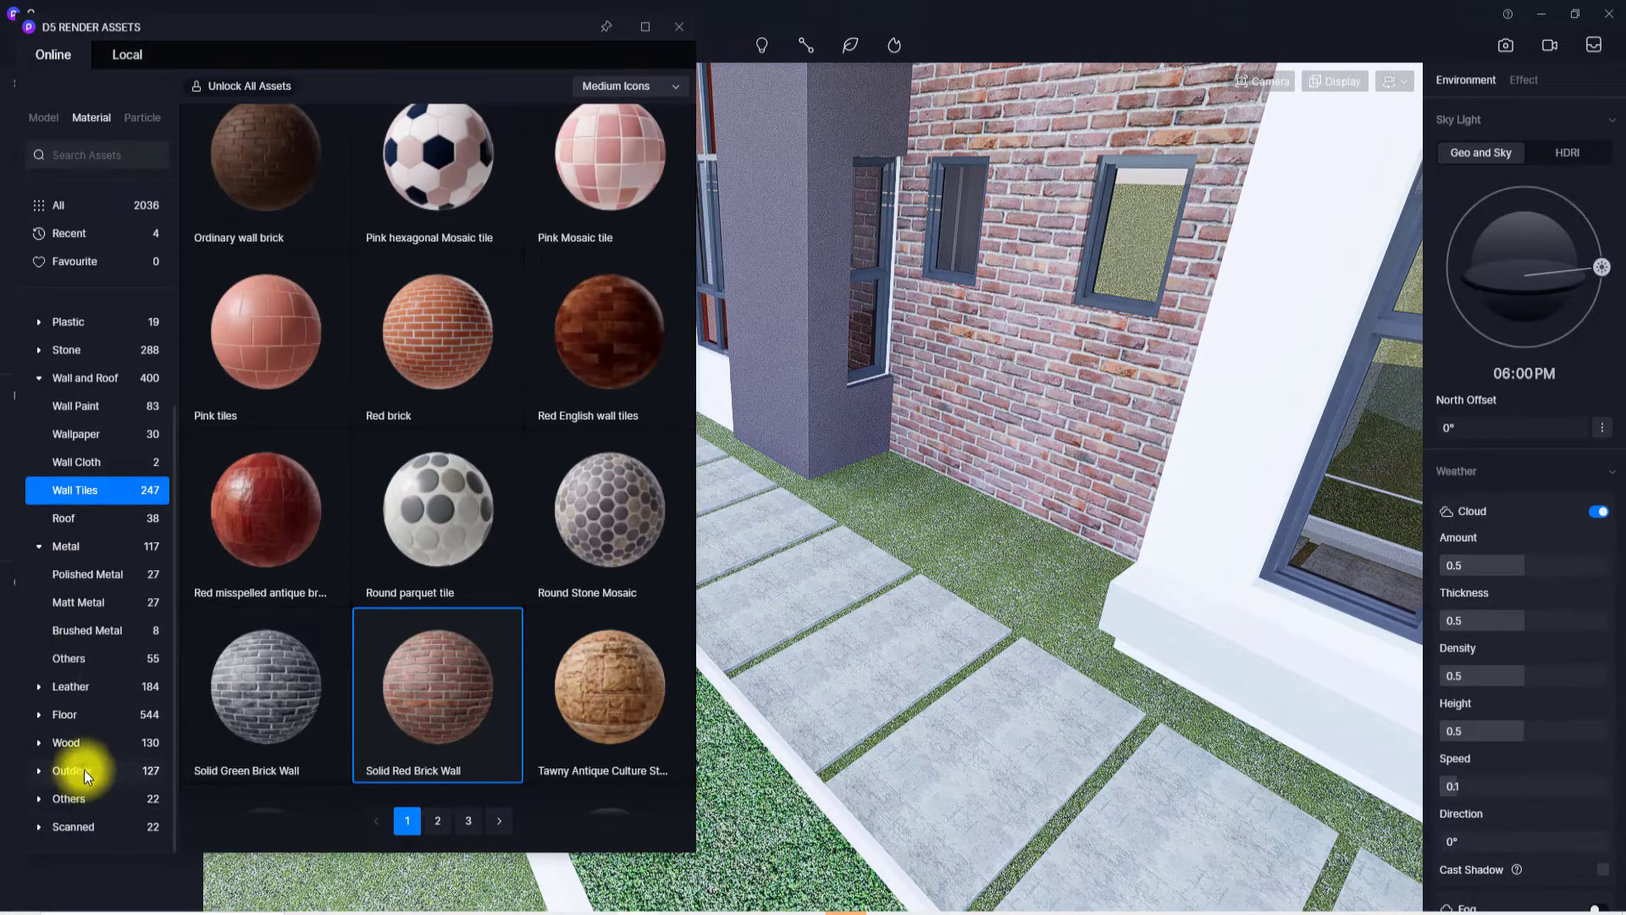
left_click(83, 770)
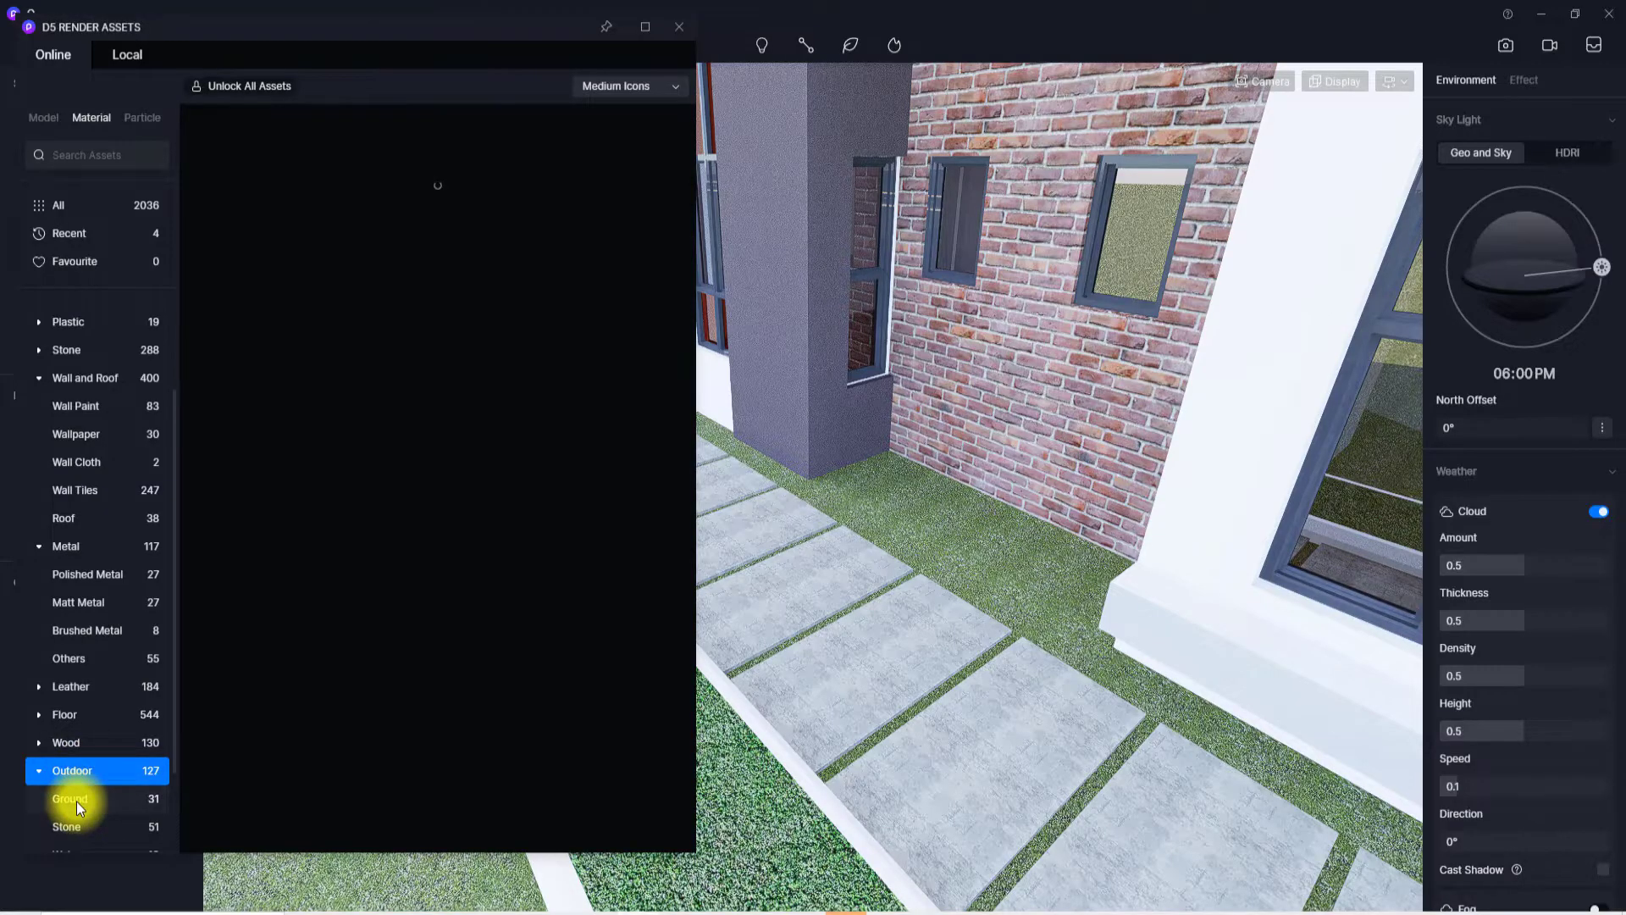
left_click(71, 803)
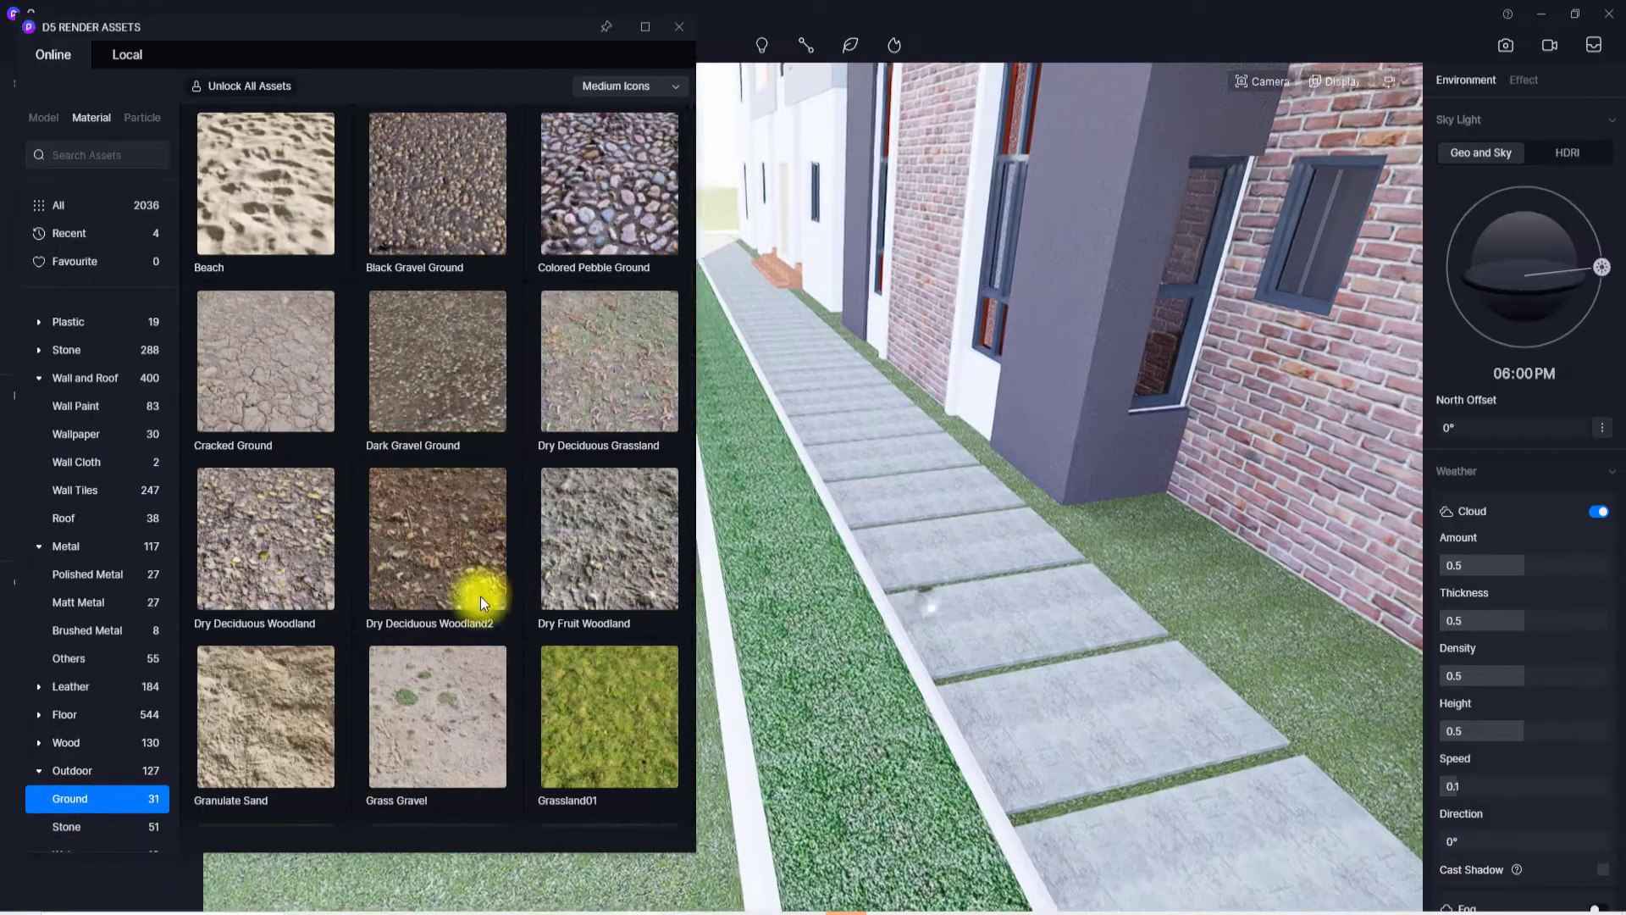
- Apply the Grassland01 material to the curbed lawn strip beside the paved walkway
scroll(441, 576, "down", 3)
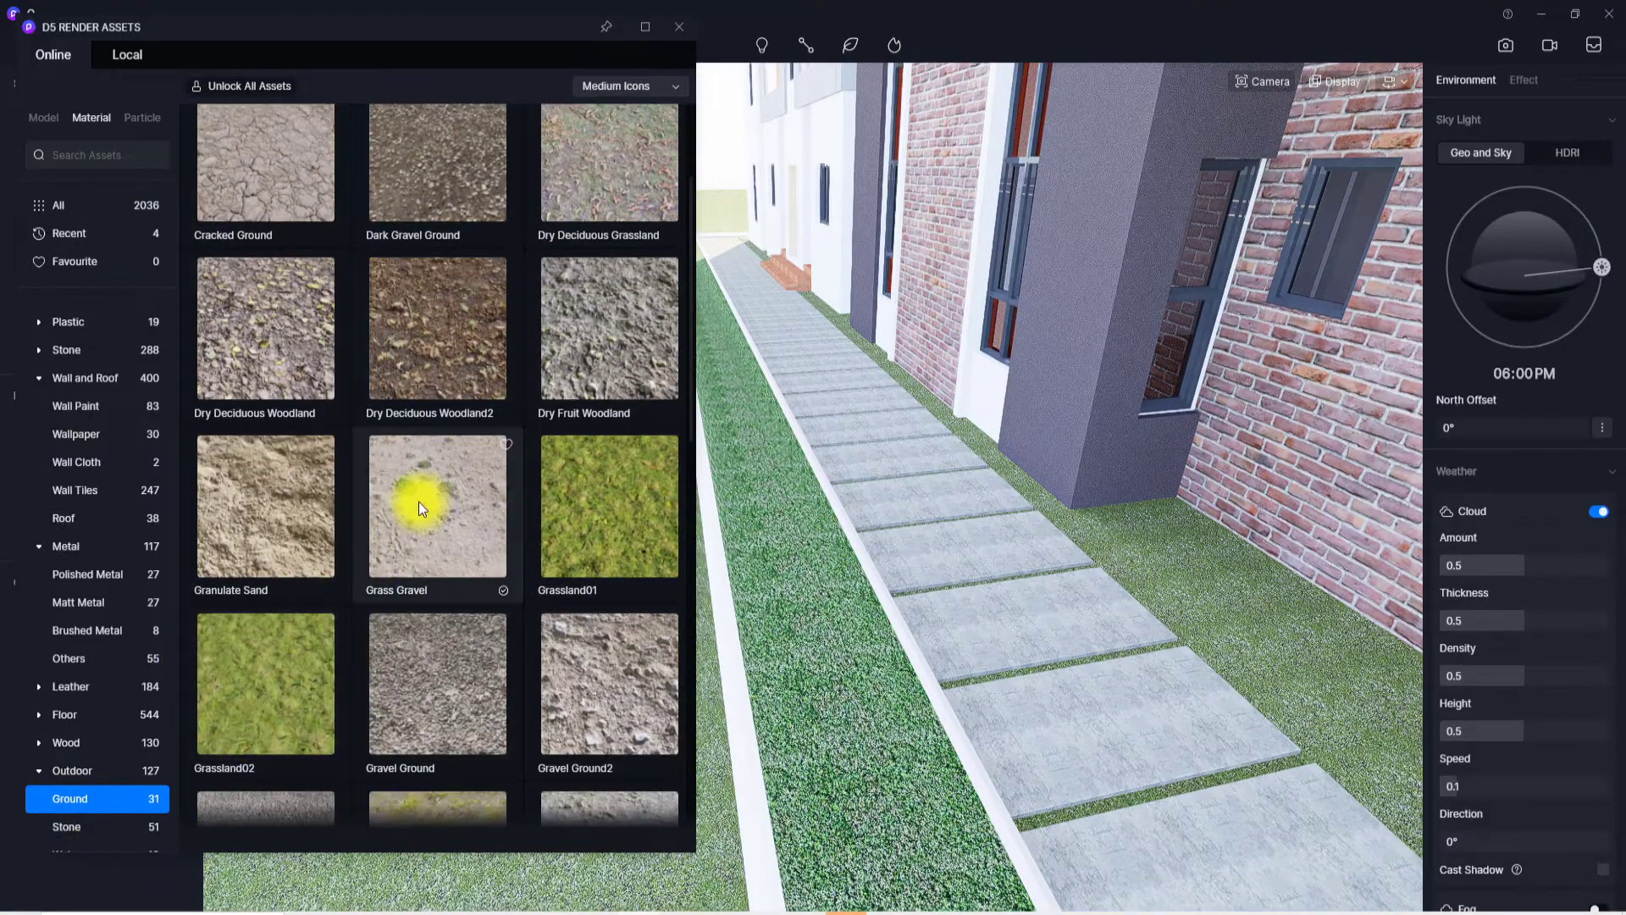
left_click(555, 528)
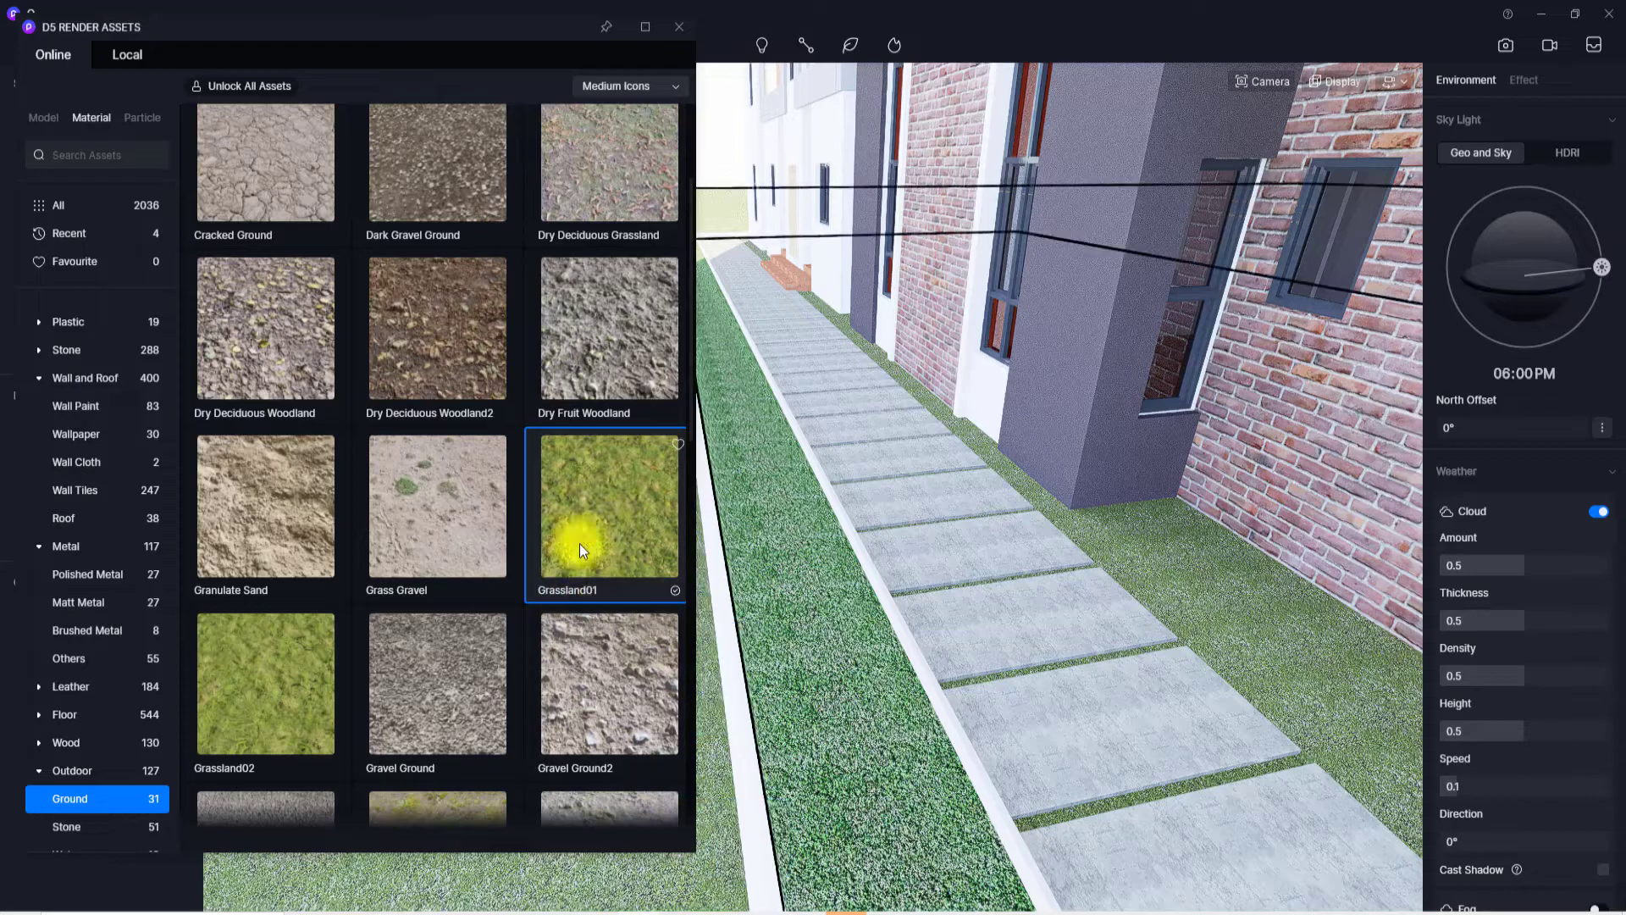
left_click_drag(579, 543, 792, 661)
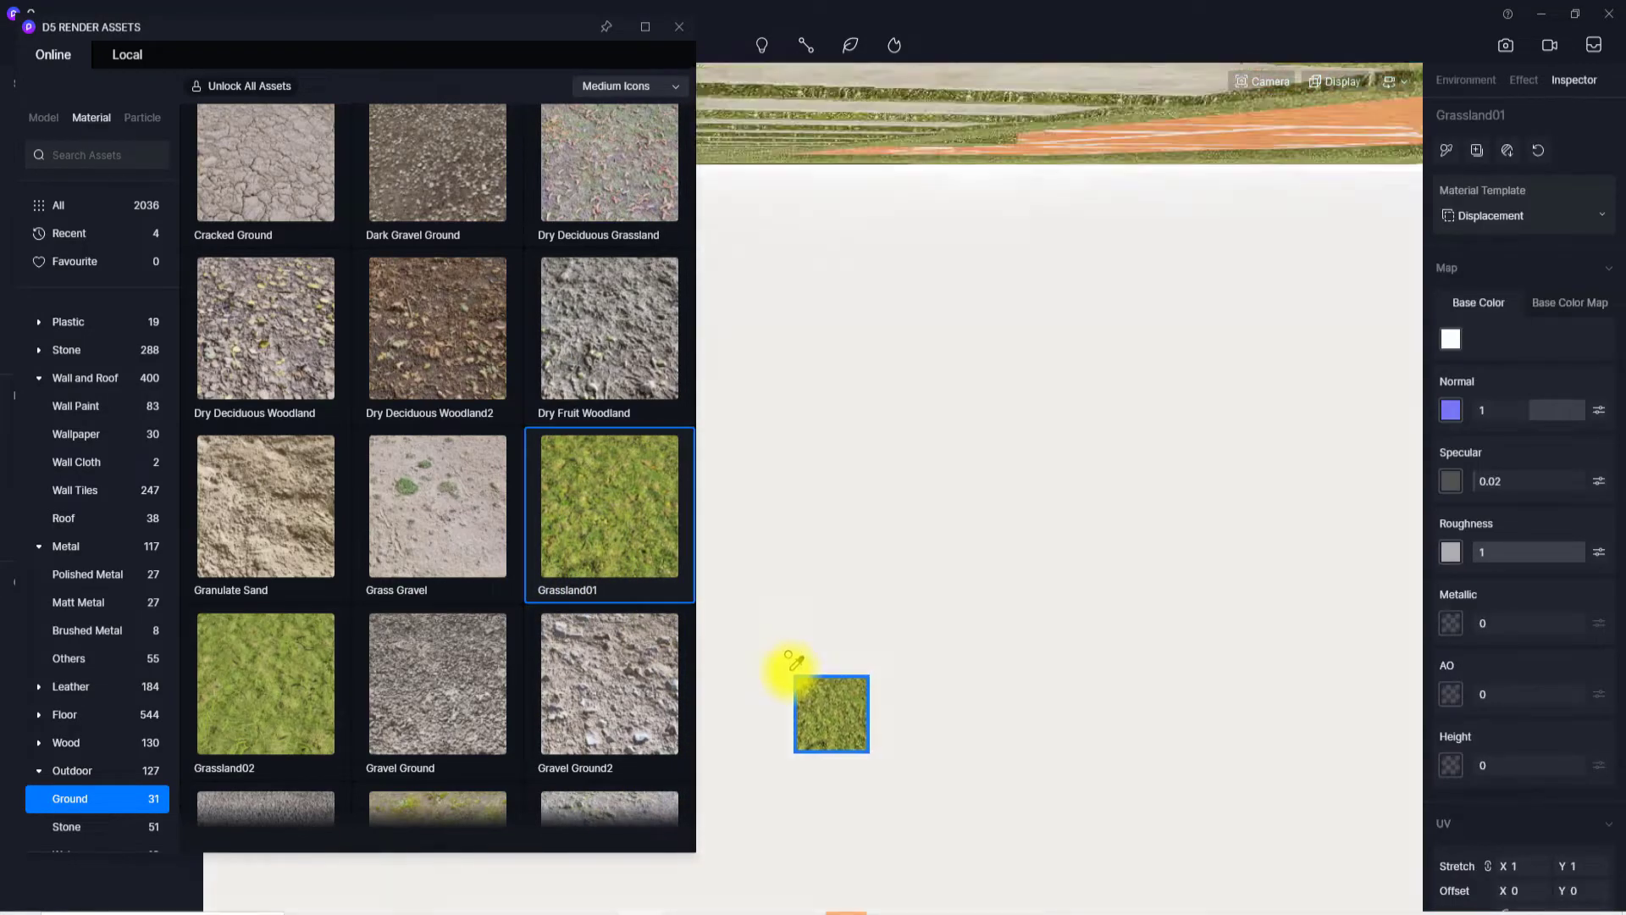
scroll(790, 667, "down", 3)
left_click(679, 27)
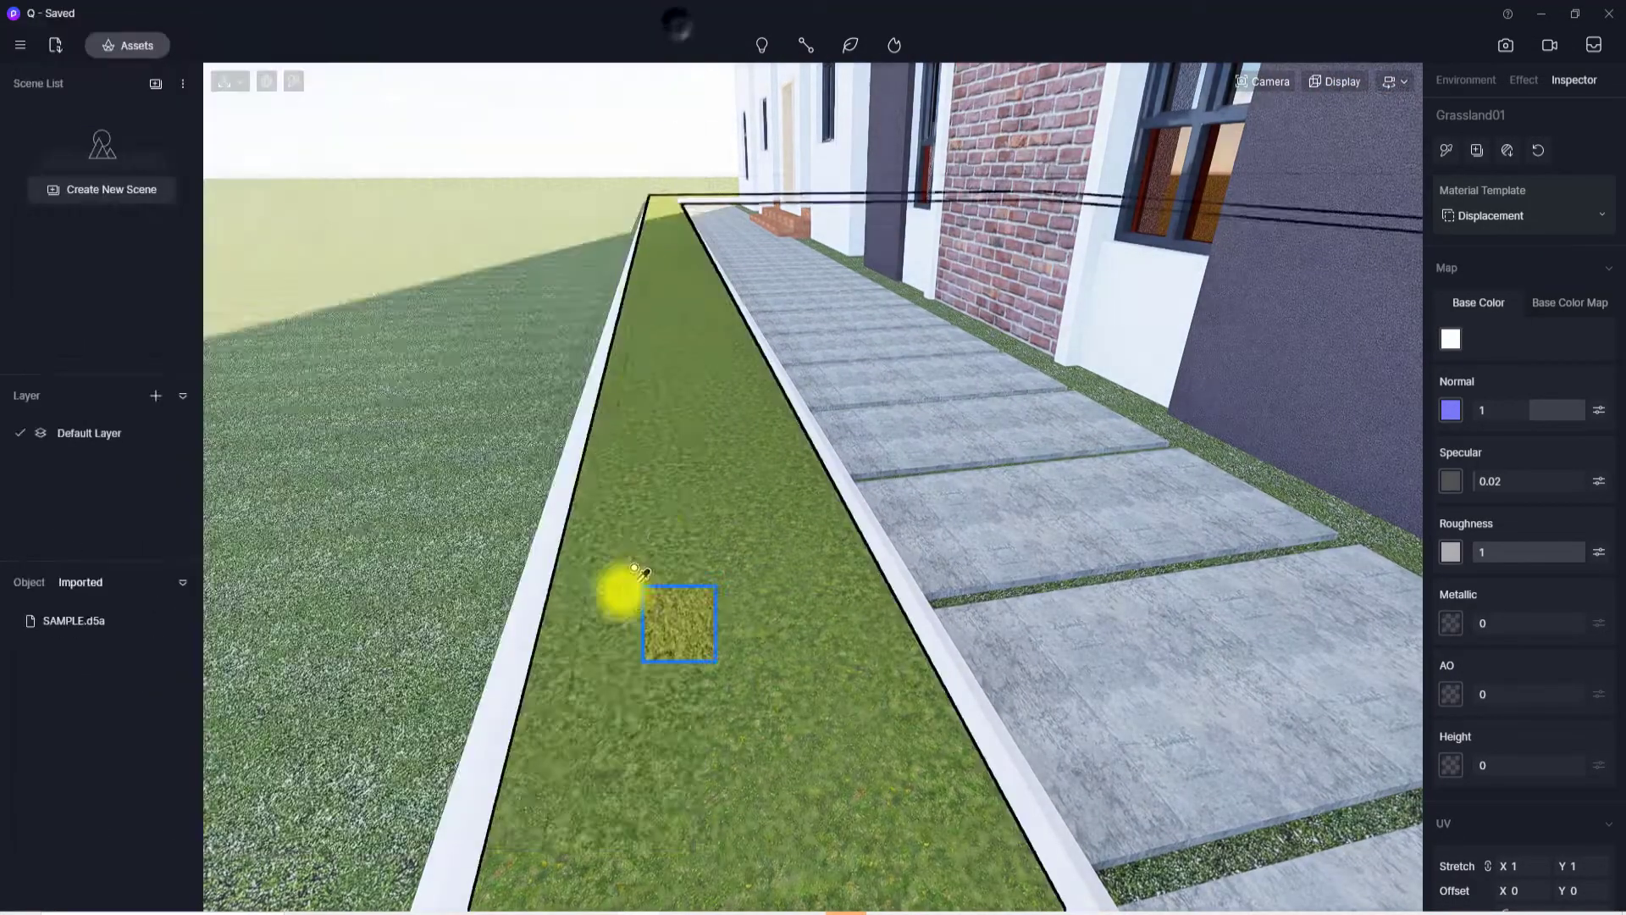
left_click_drag(636, 568, 507, 575)
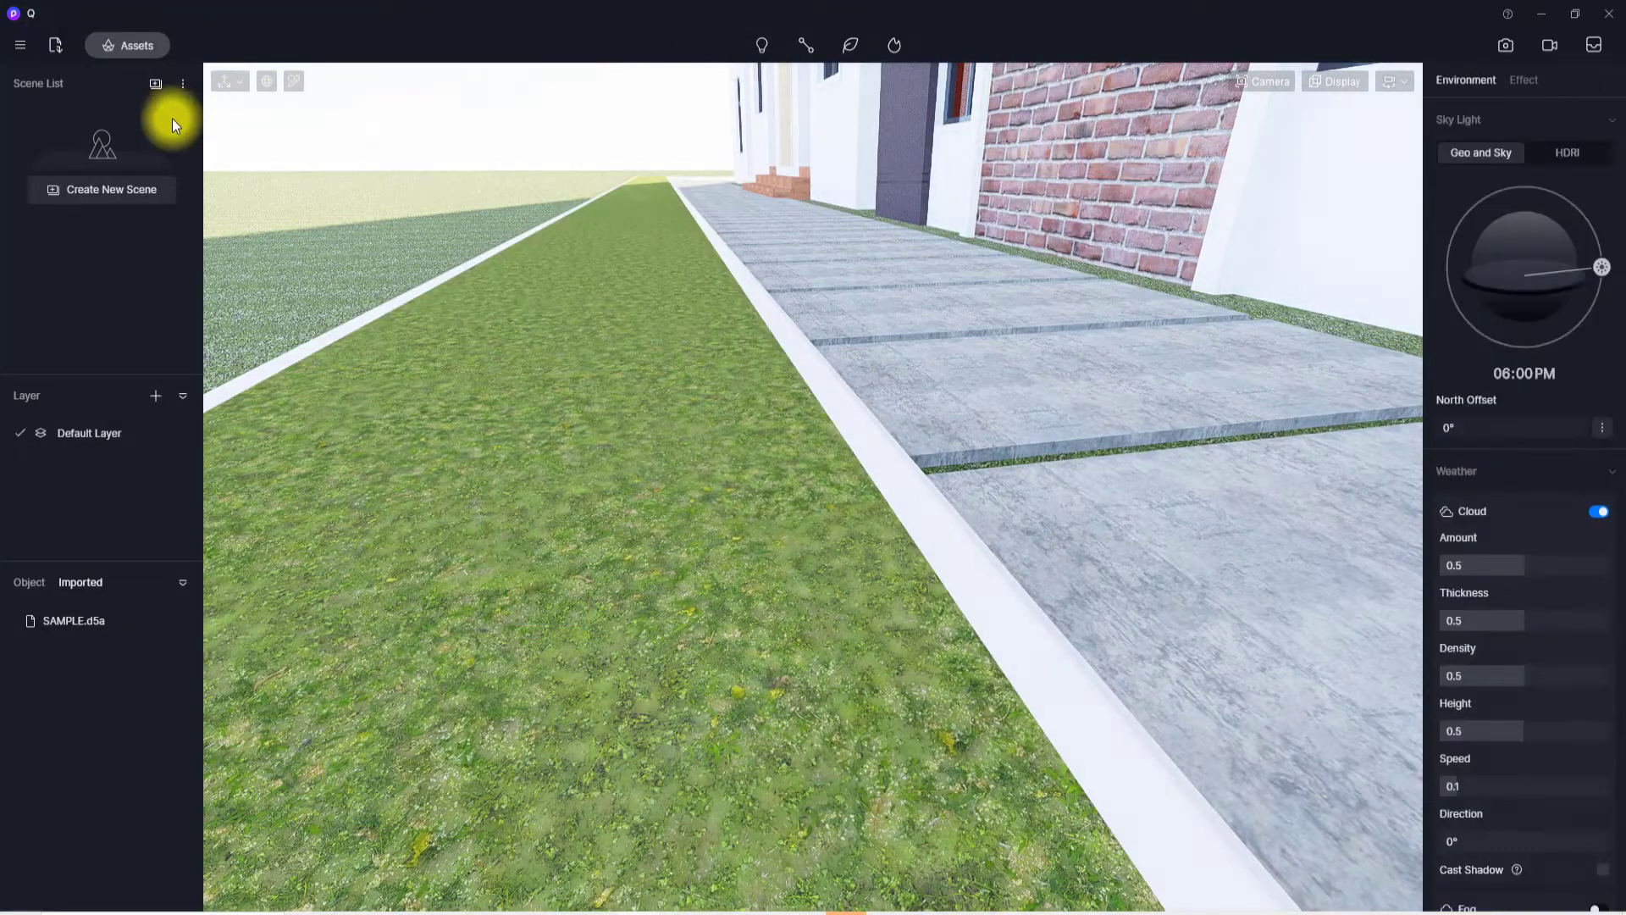
- Pick the lawn strip's Grassland01 material and change its material template from Displacement to Grass
left_click(289, 78)
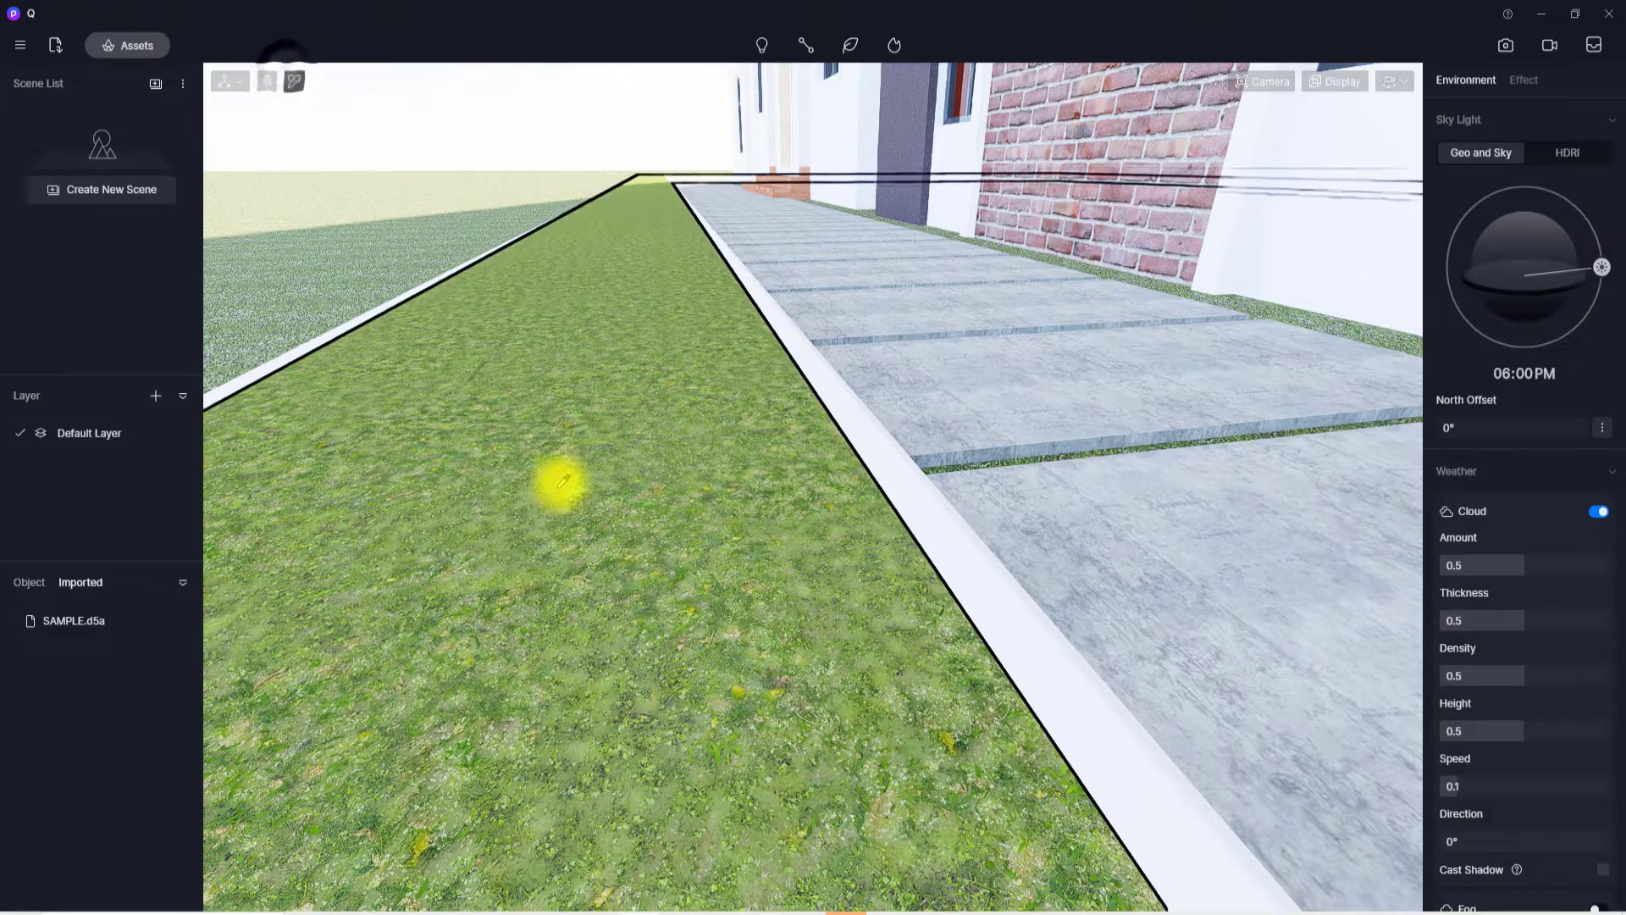
left_click(638, 449)
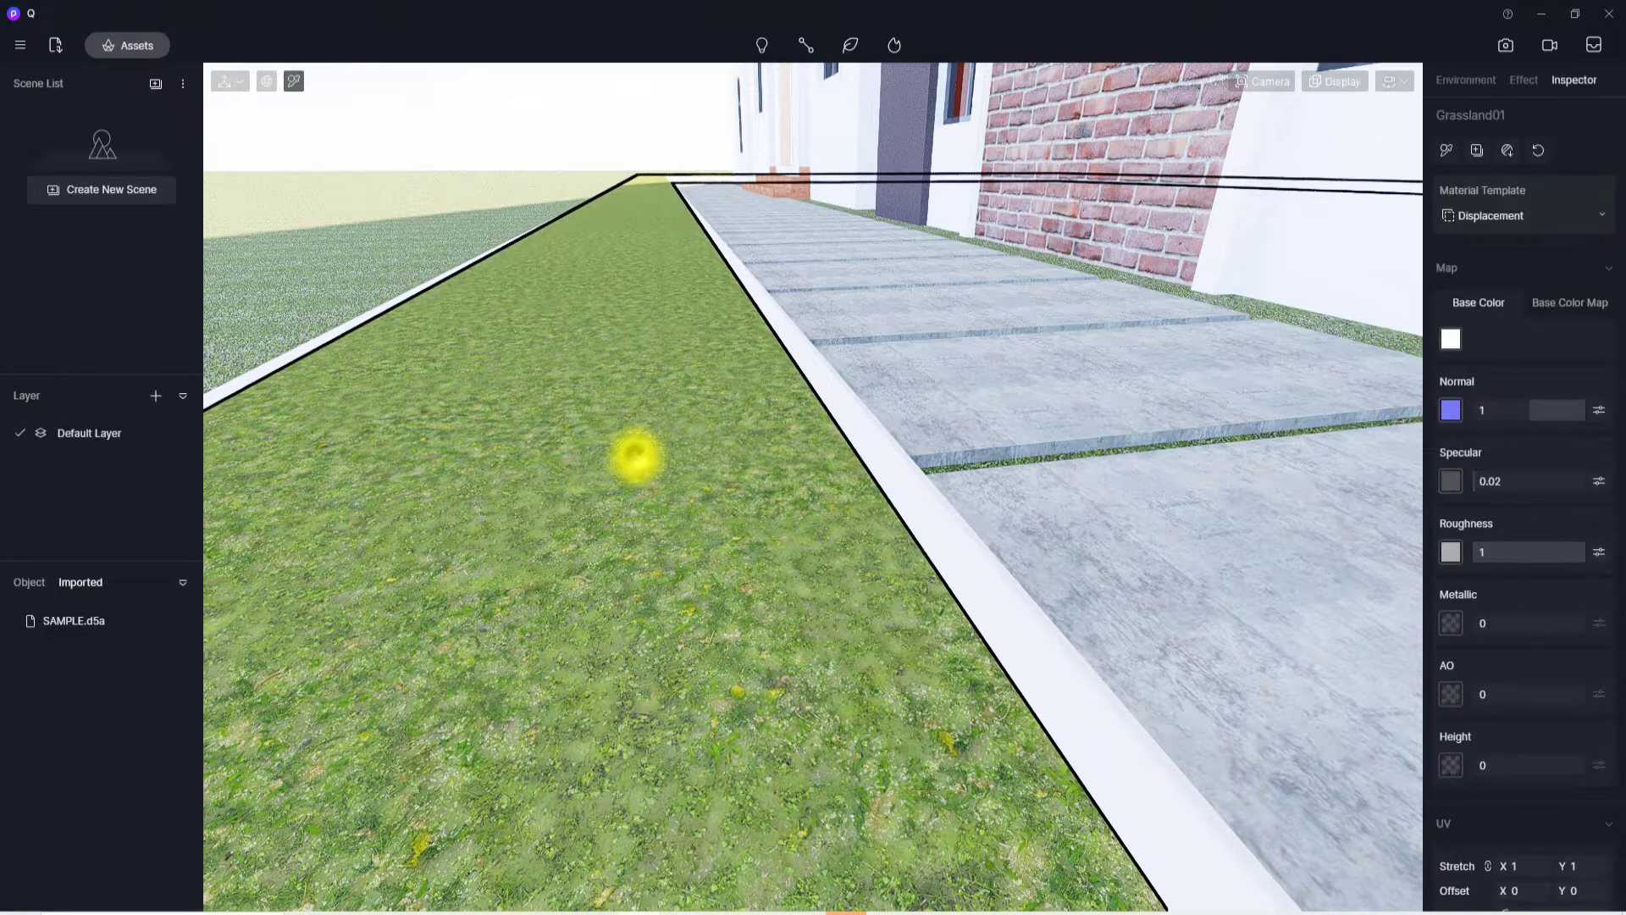
left_click(1500, 217)
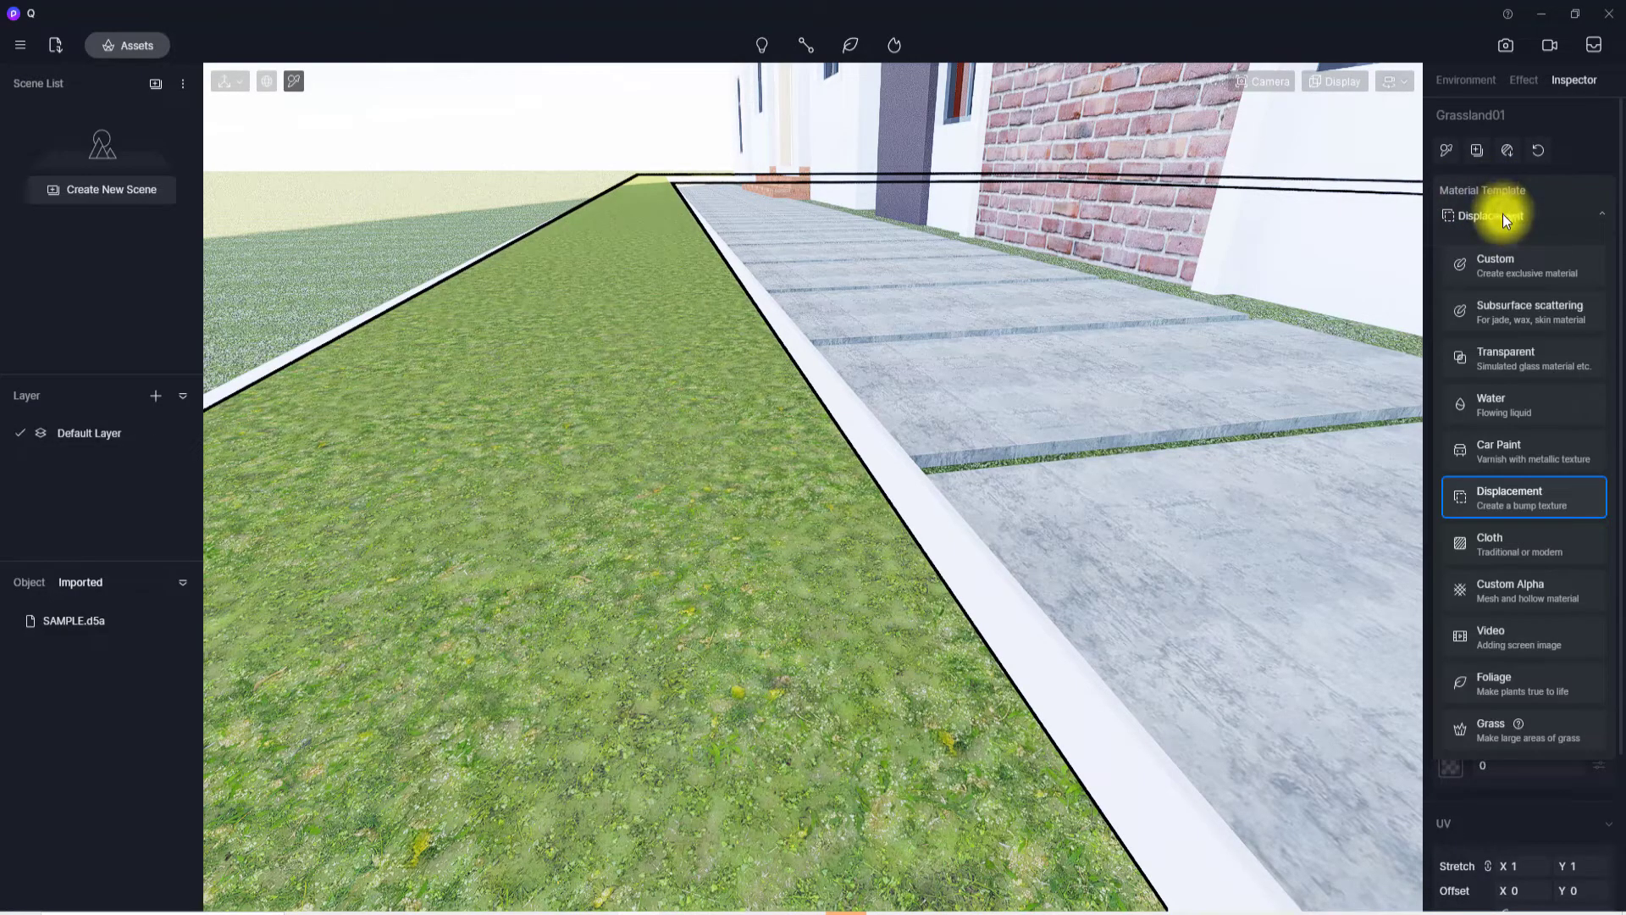
left_click(1506, 733)
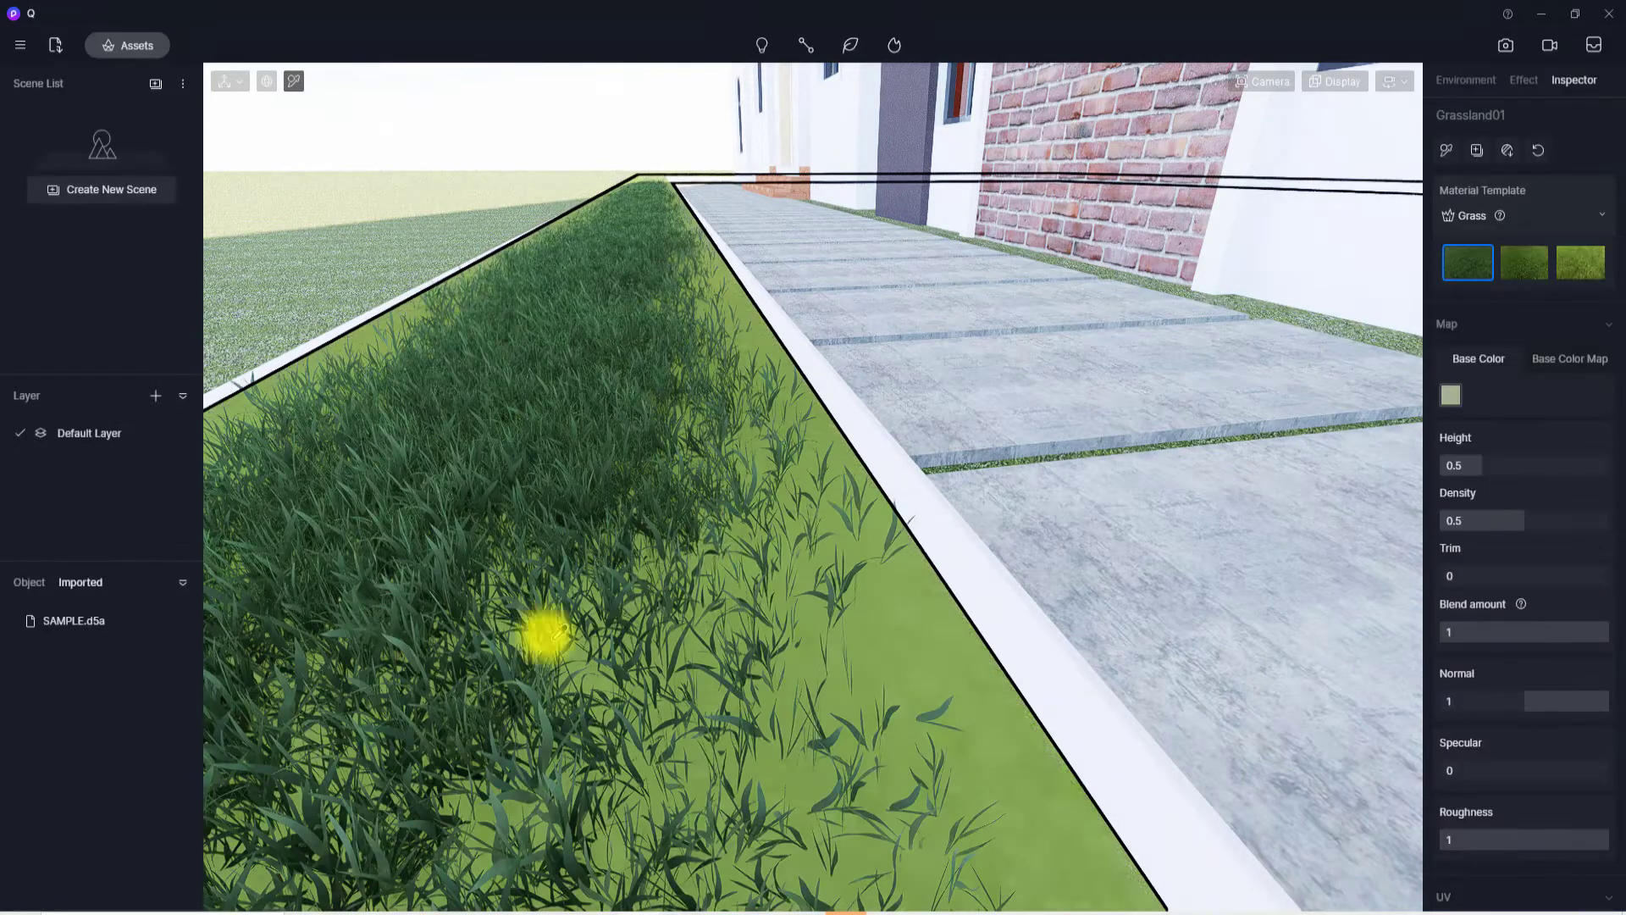
- Set the lawn strip's grass height to 1.09 and its density to 1
scroll(688, 593, "down", 5)
right_click_drag(864, 584, 753, 538)
scroll(864, 561, "up", 5)
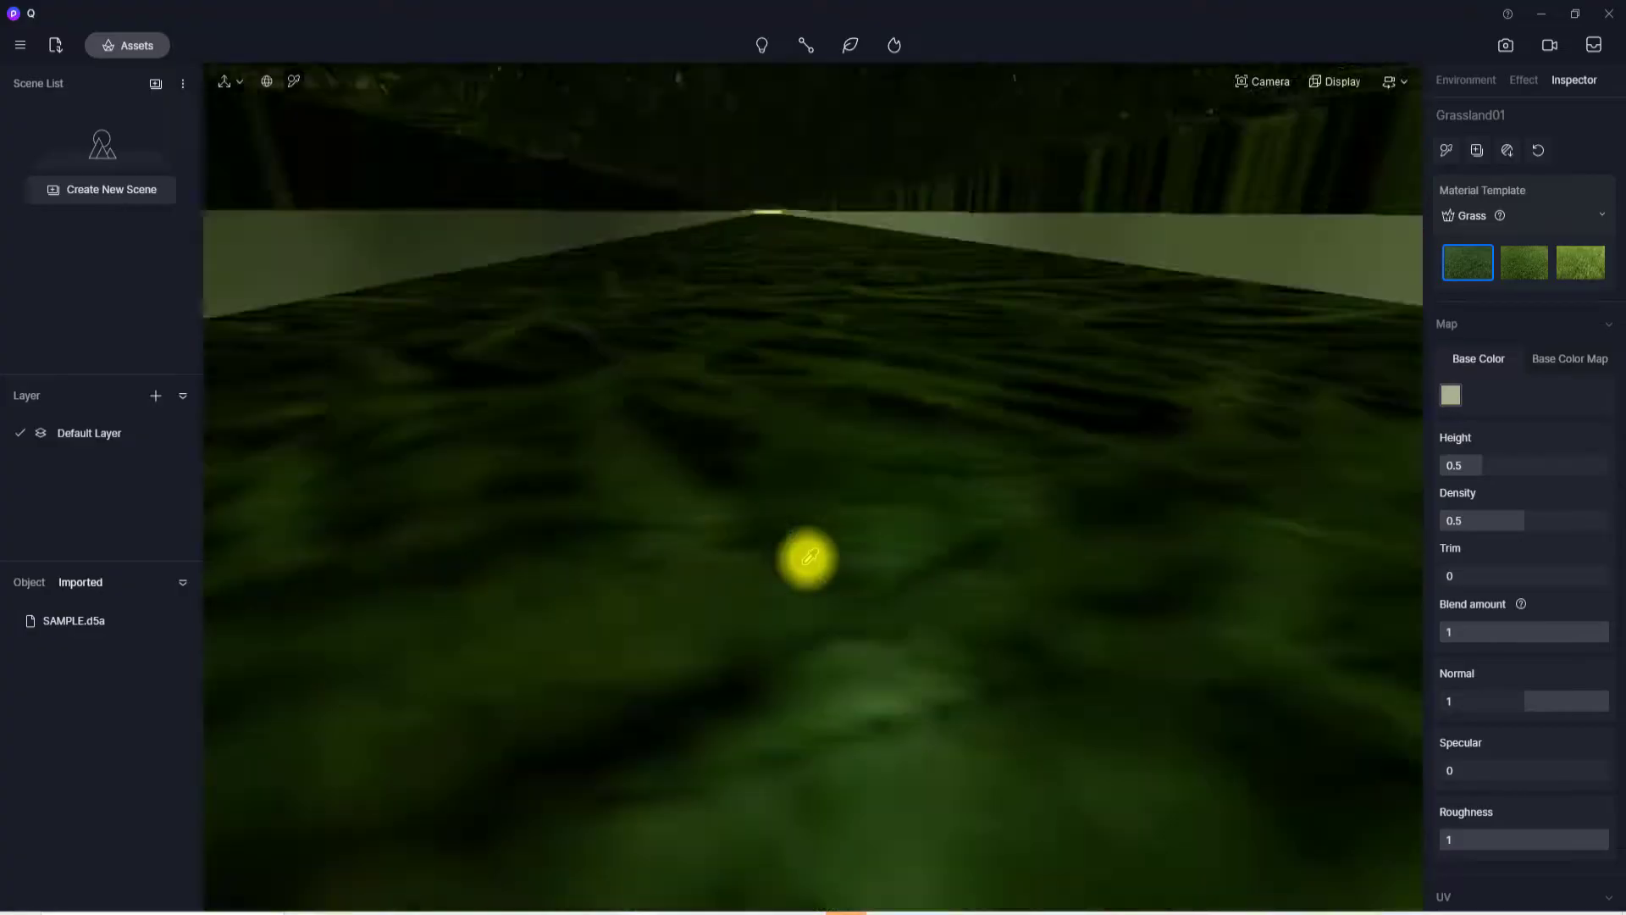
scroll(805, 557, "down", 3)
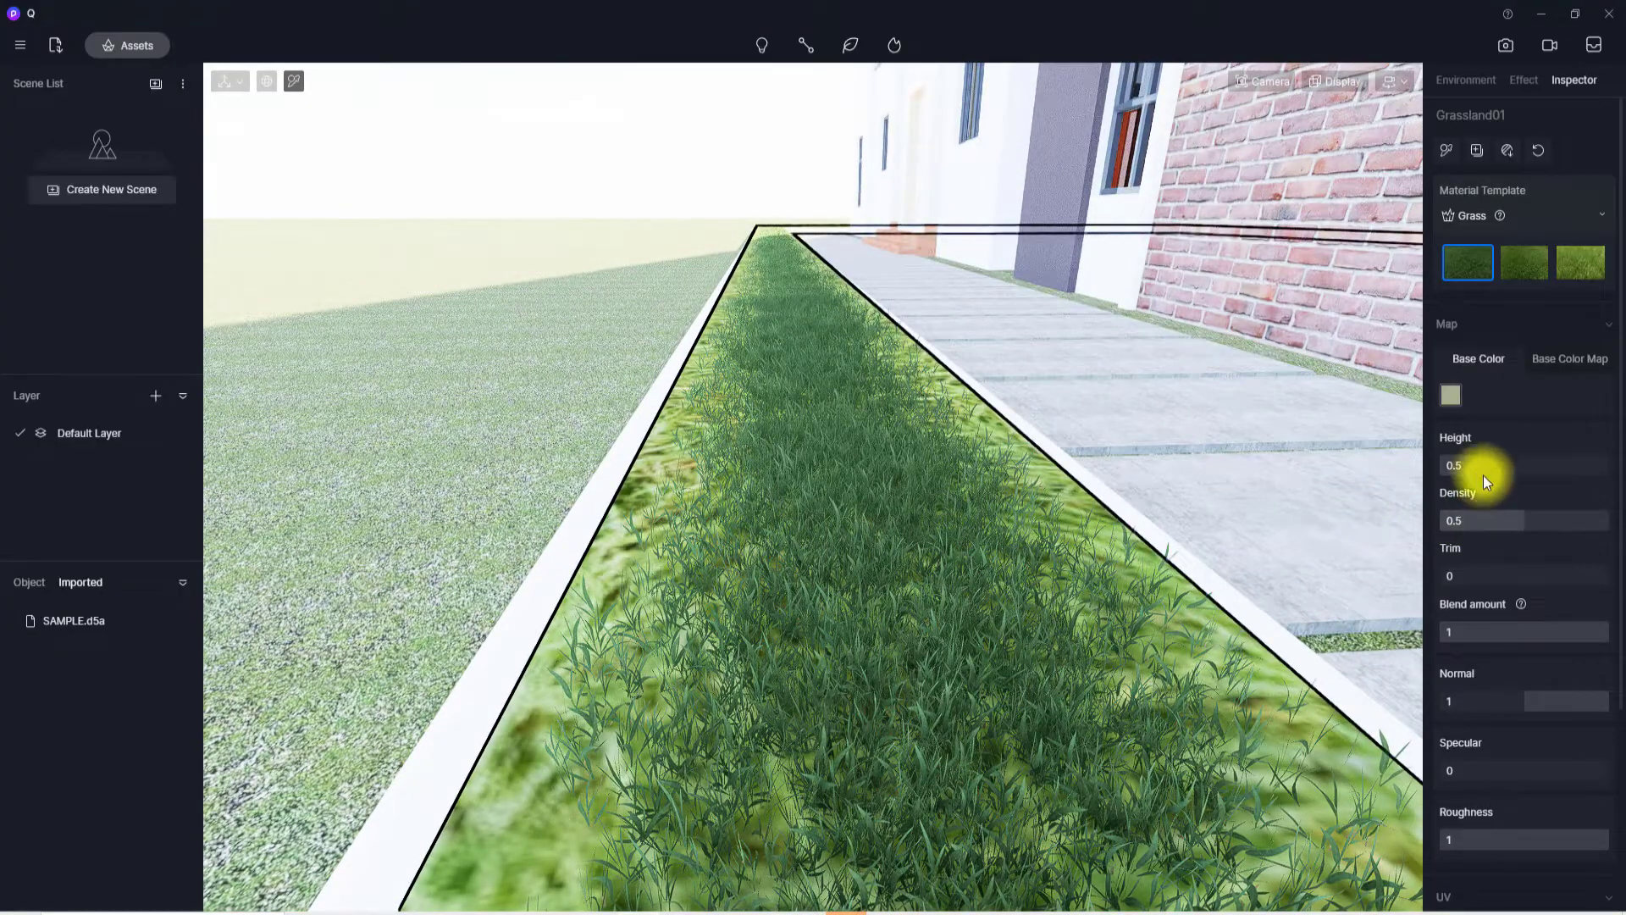
left_click_drag(1482, 464, 1528, 463)
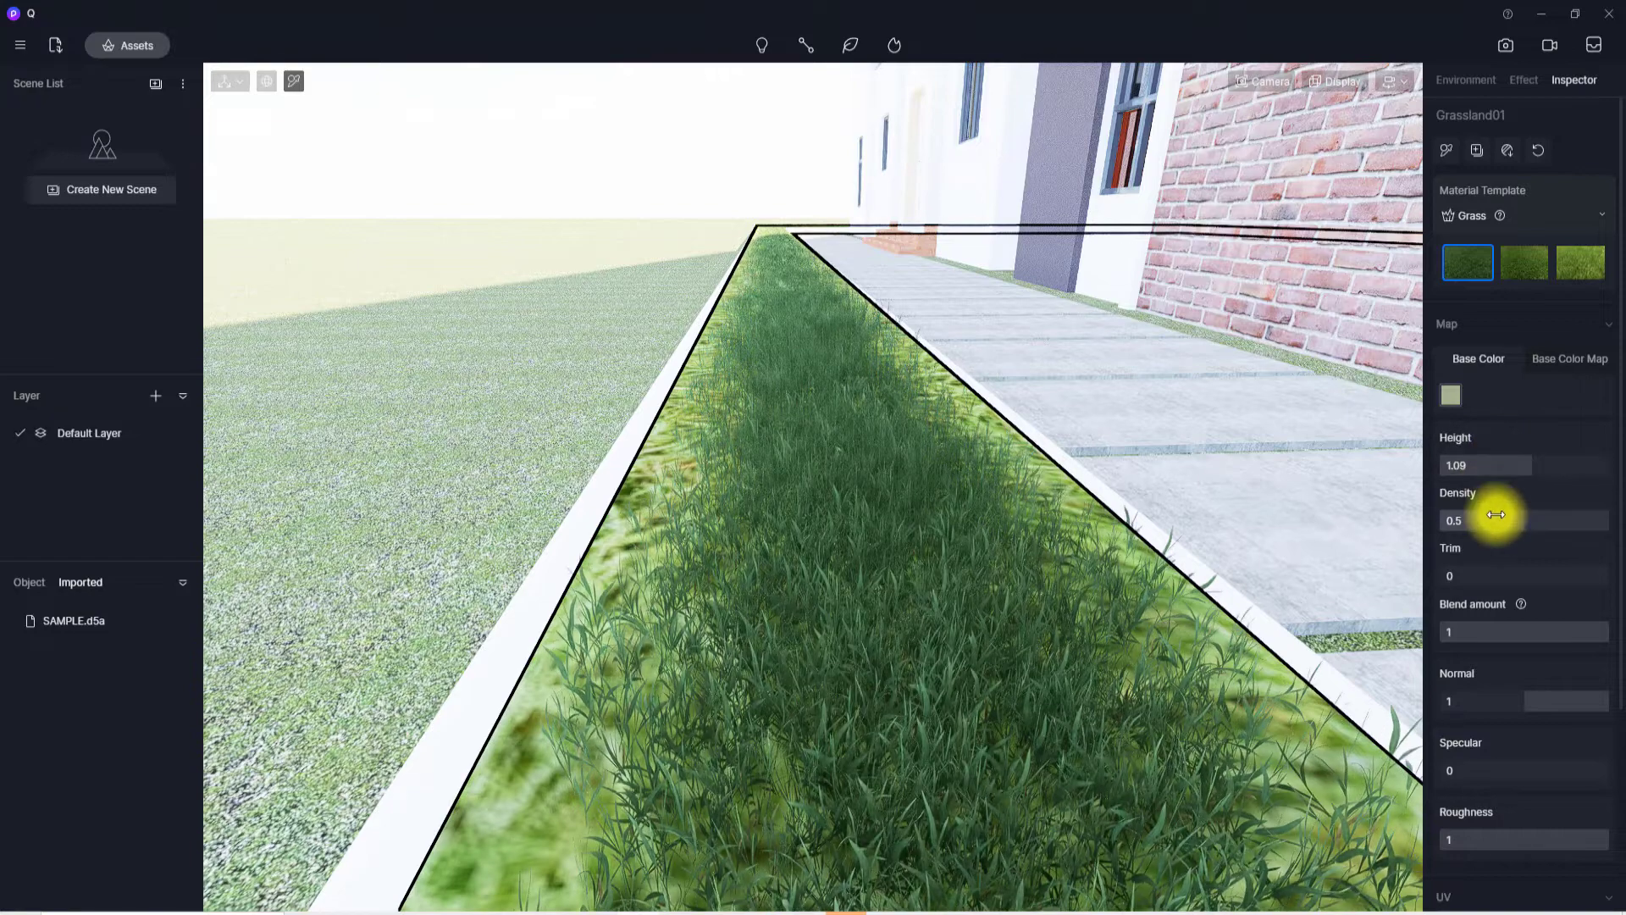
left_click_drag(1492, 515, 1619, 525)
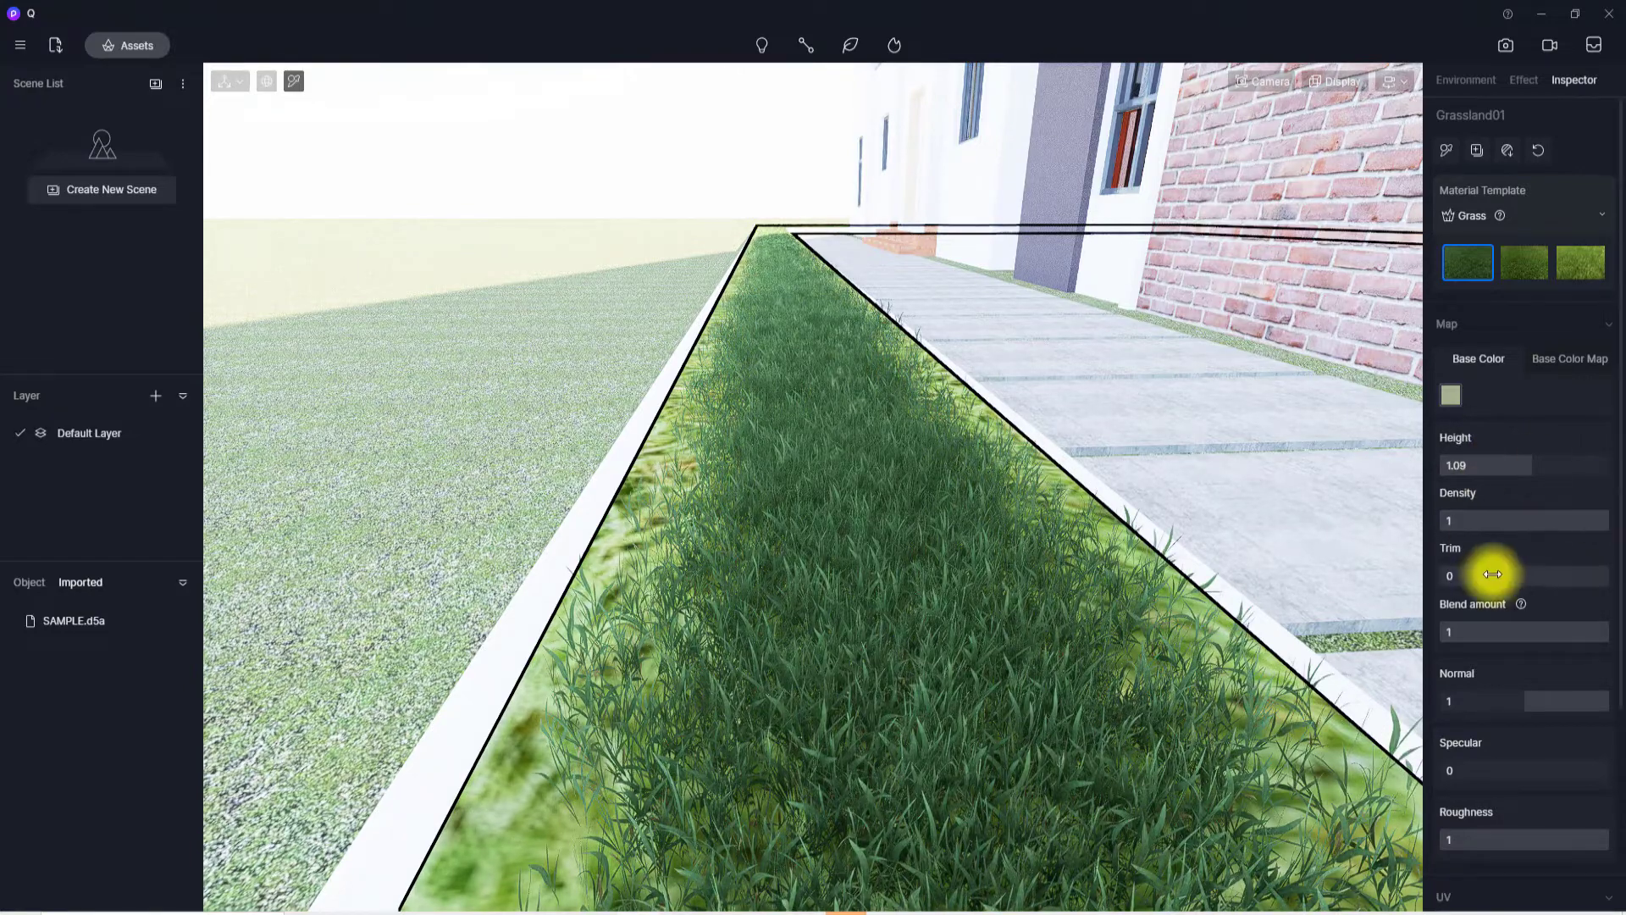
- Set the lawn strip material's UV stretch to 6 in X and Y
scroll(1497, 593, "down", 3)
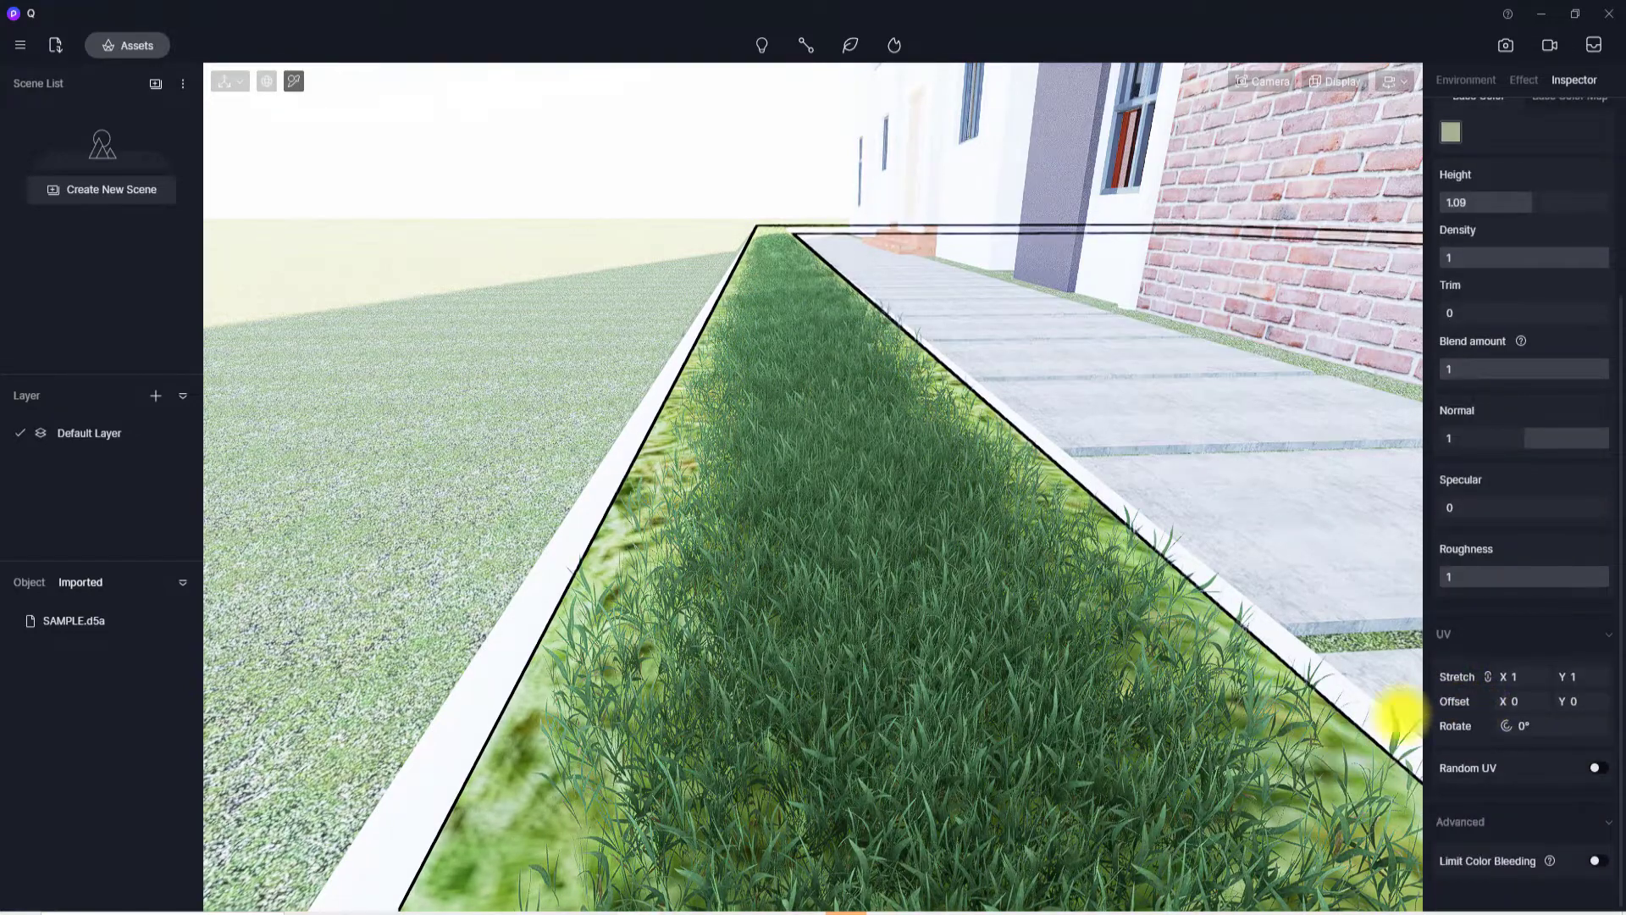
scroll(703, 761, "down", 3)
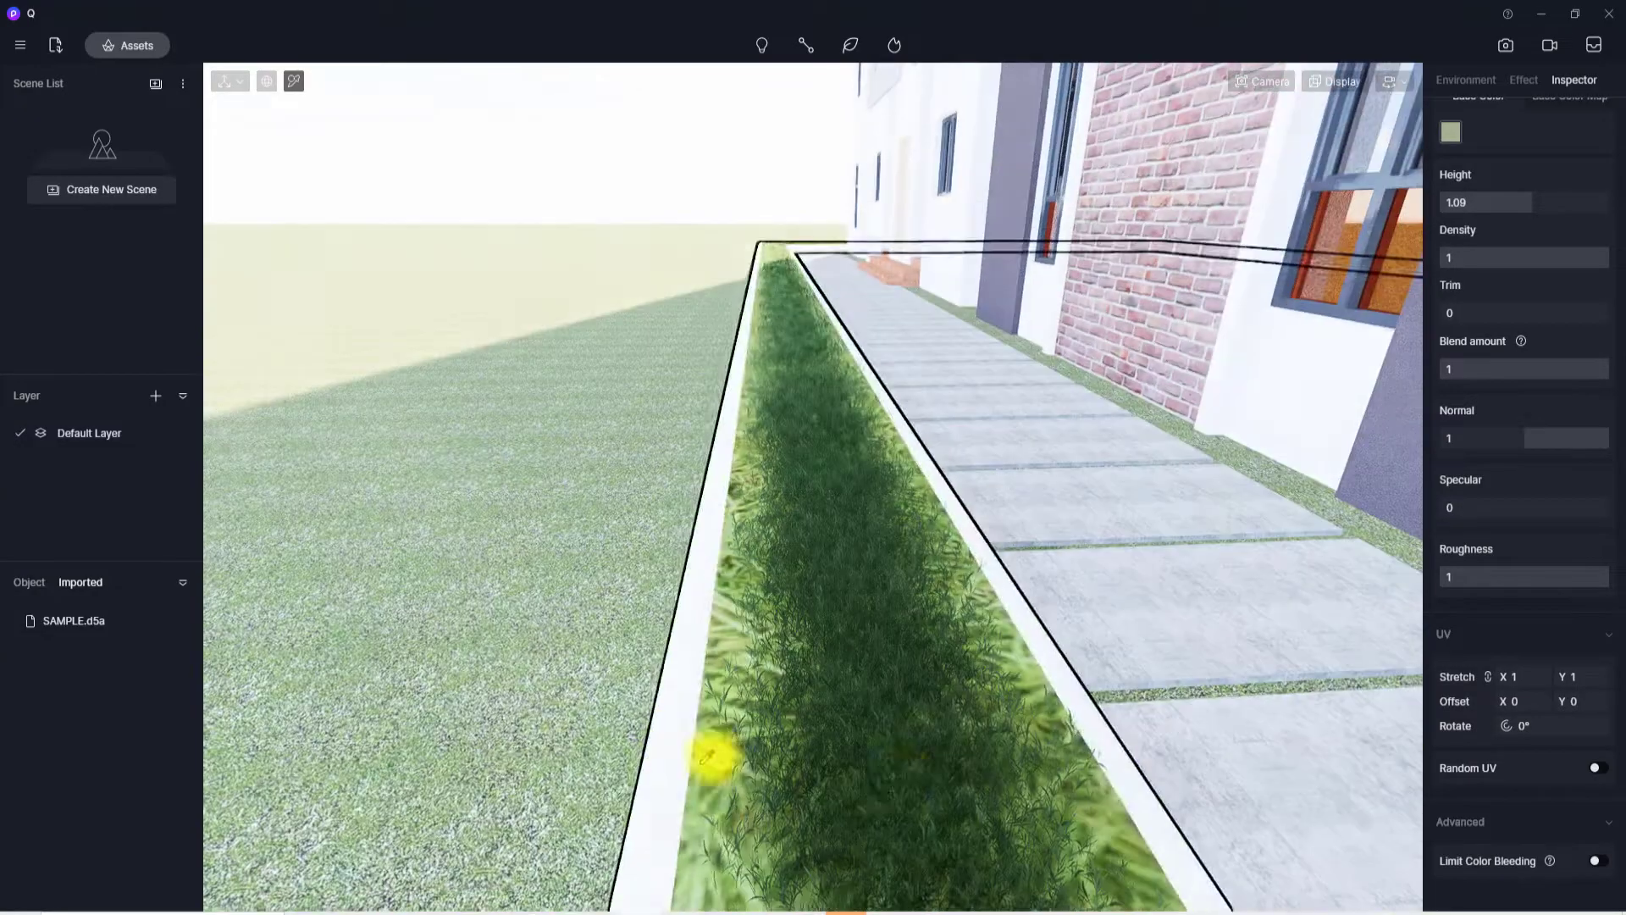
scroll(1035, 639, "down", 3)
scroll(815, 670, "up", 2)
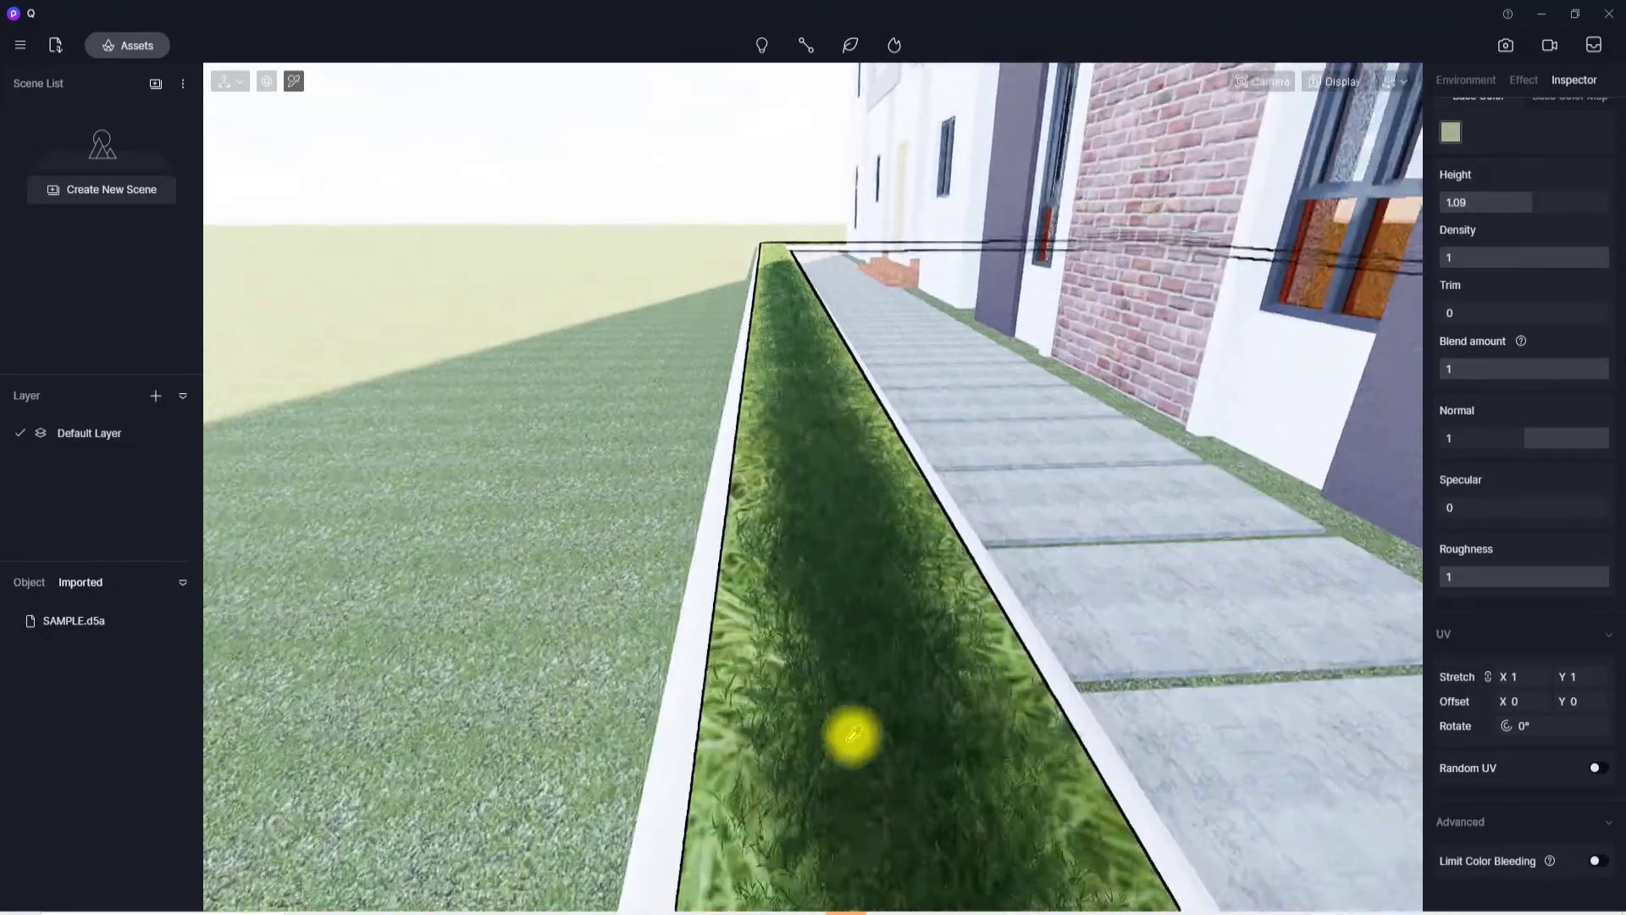
right_click_drag(825, 587, 795, 729)
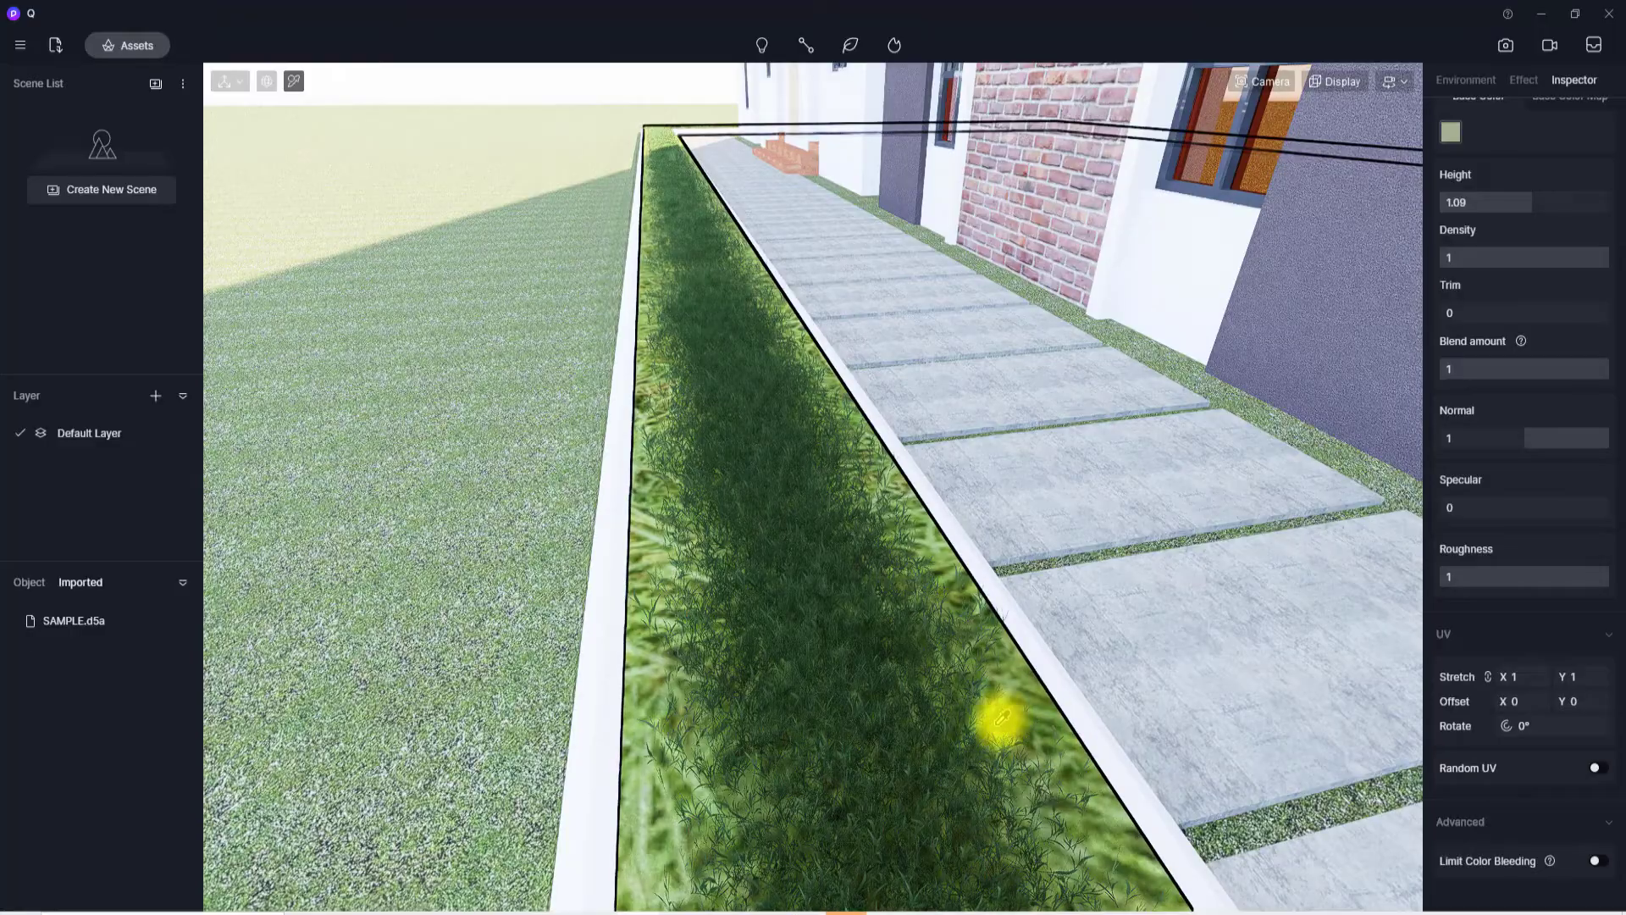
left_click(1517, 679)
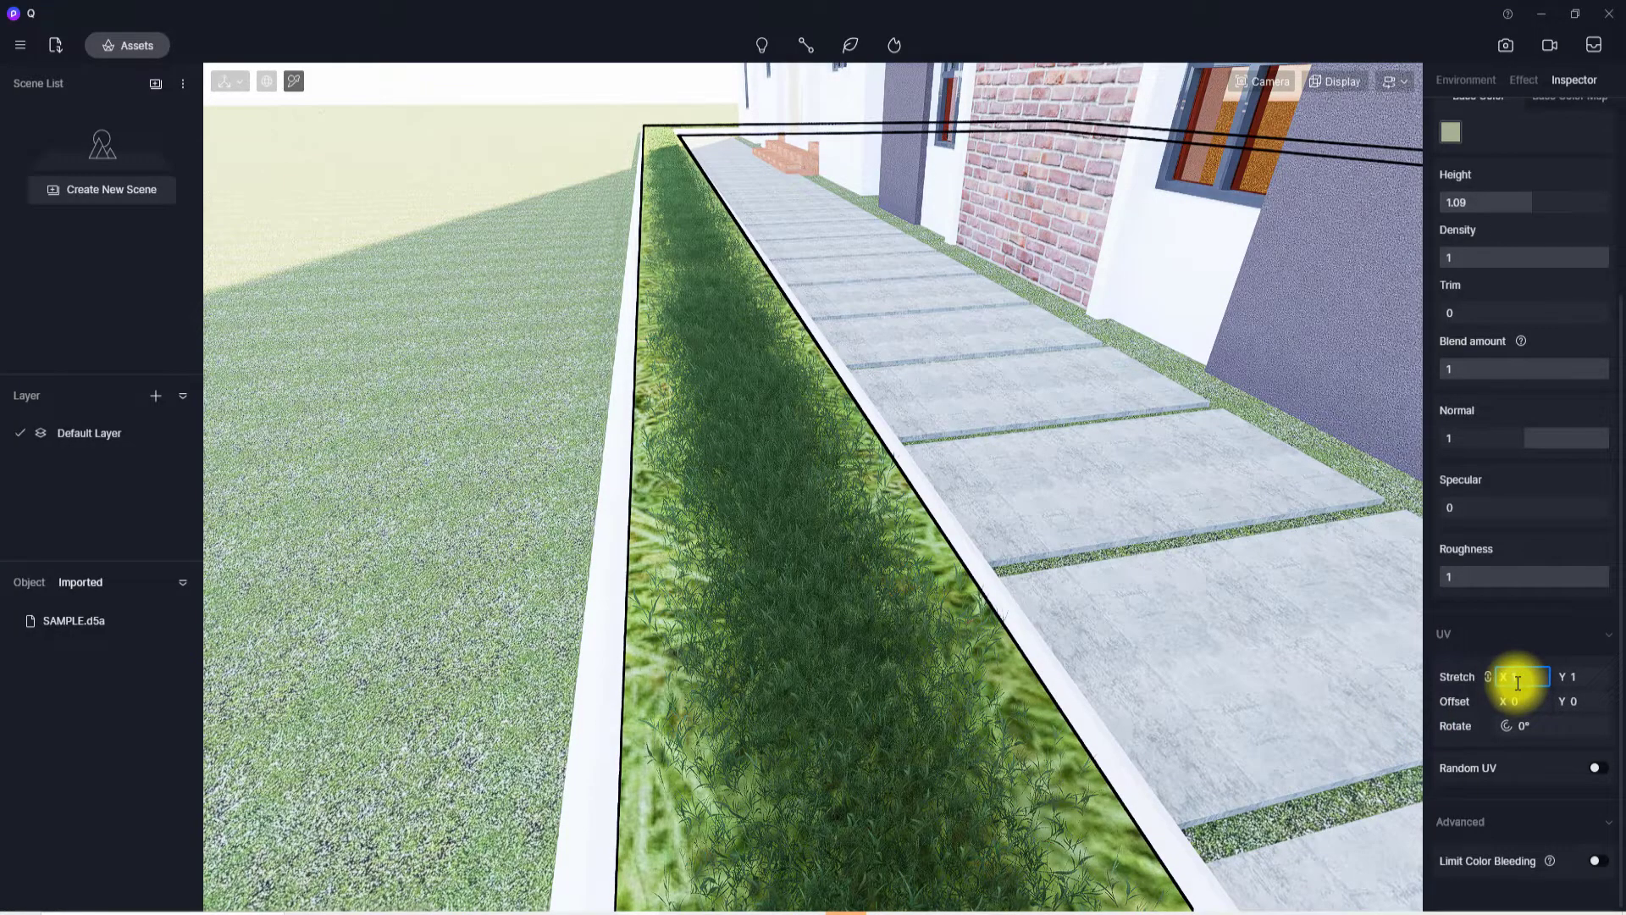
type("6")
key("Return")
- Examine the 3D grass strip up close and from farther back along the walkway
scroll(1003, 667, "up", 3)
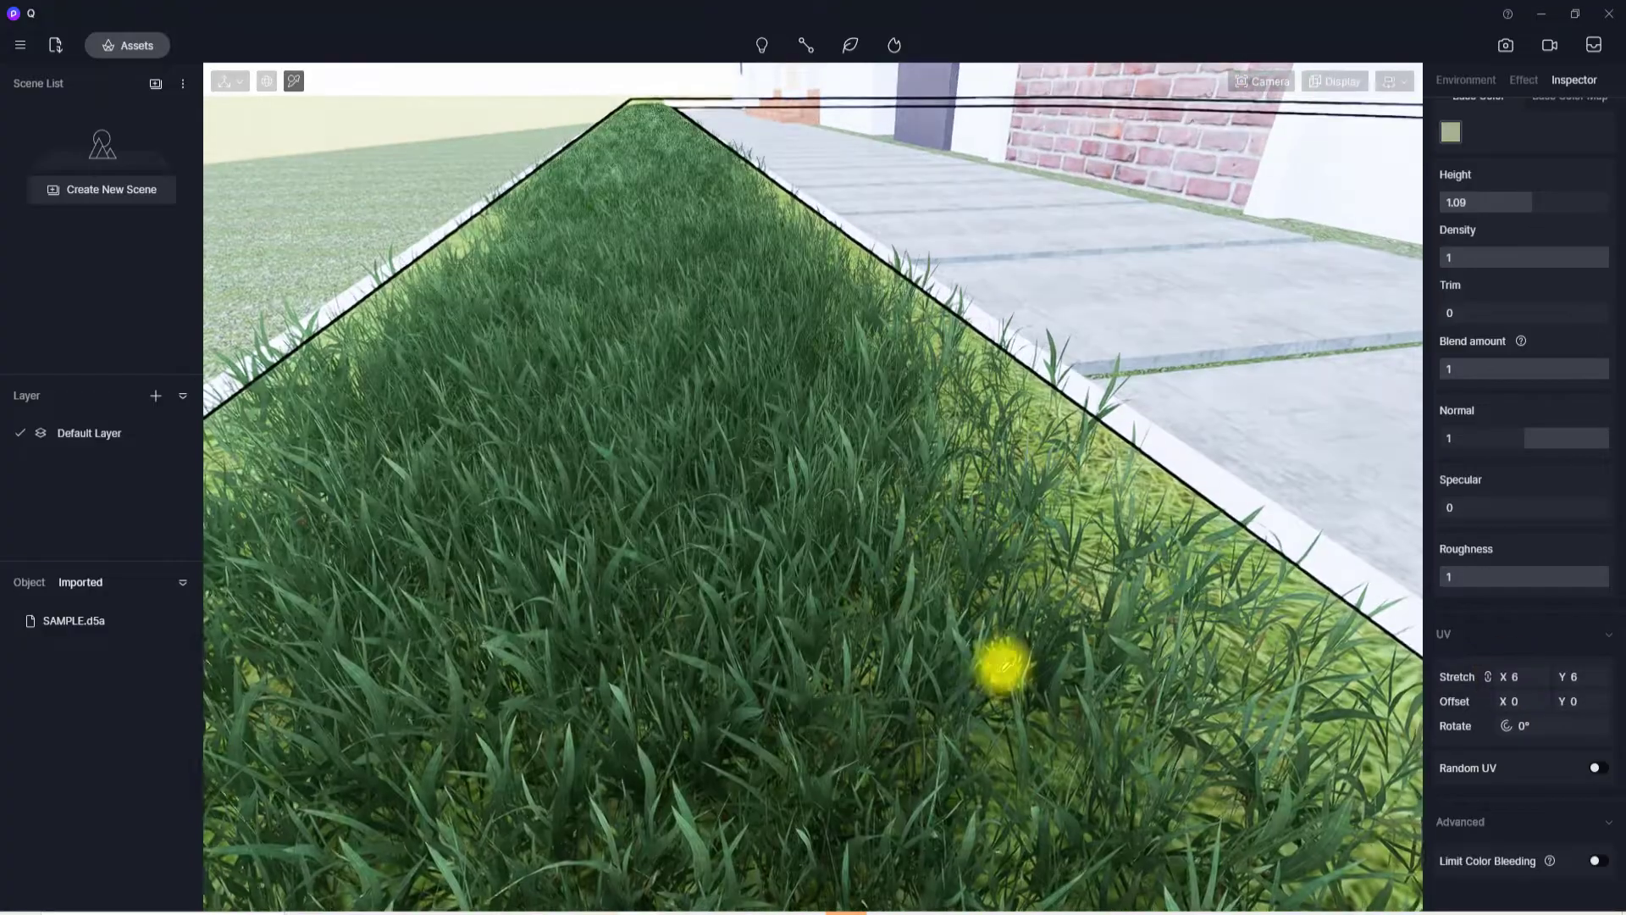
scroll(1003, 667, "down", 5)
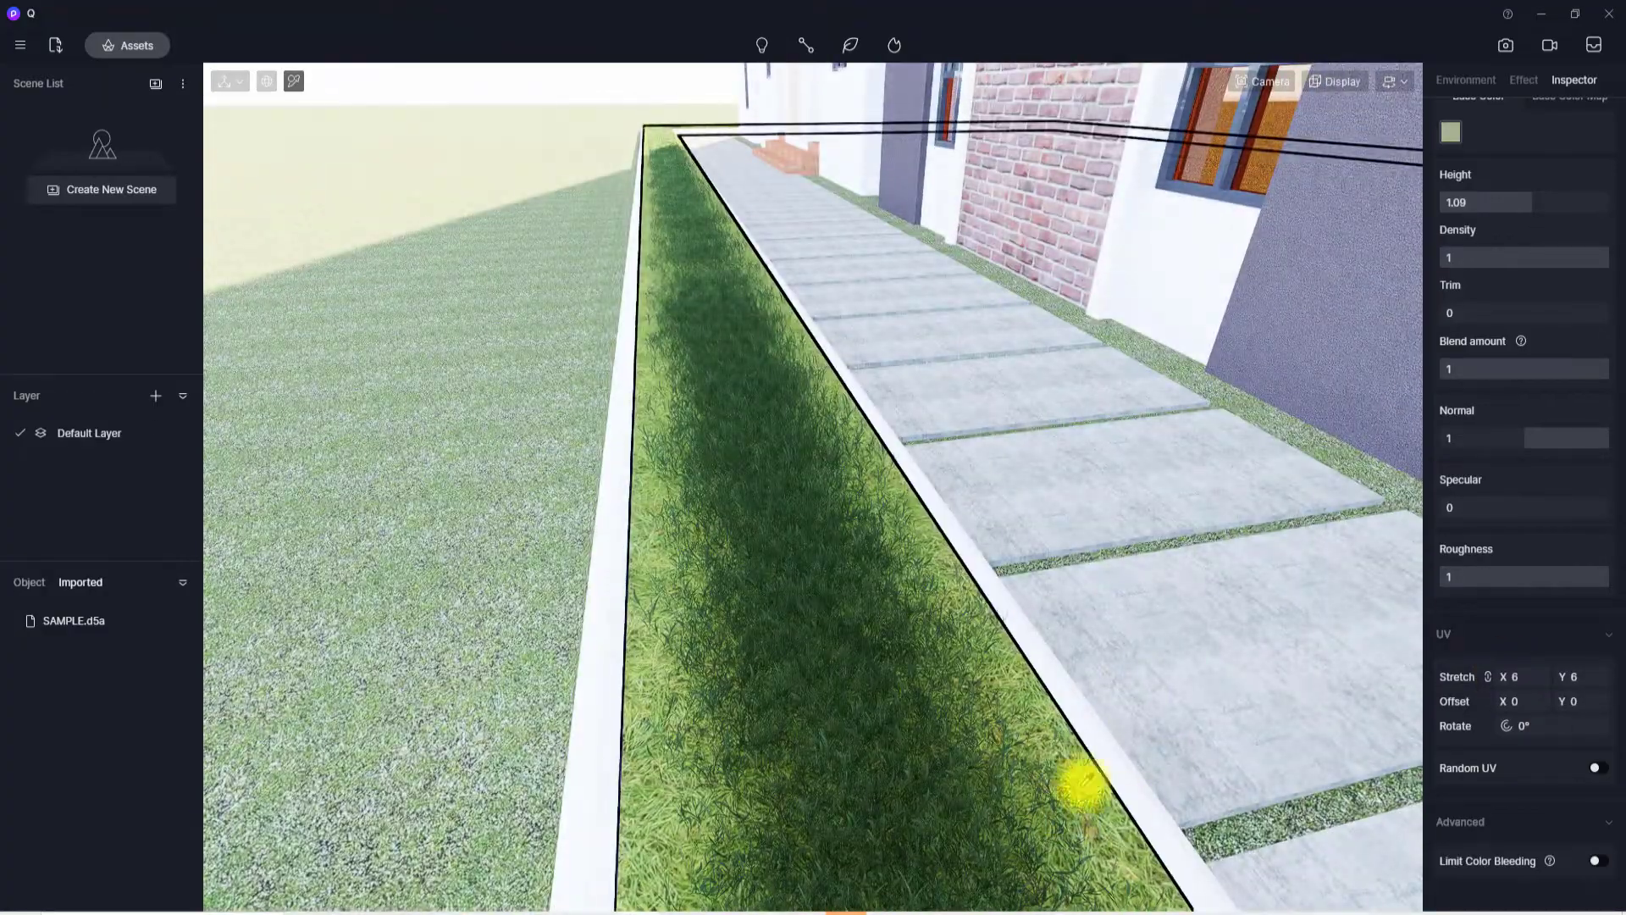
scroll(835, 576, "up", 3)
right_click_drag(1006, 697, 752, 604)
scroll(838, 582, "down", 3)
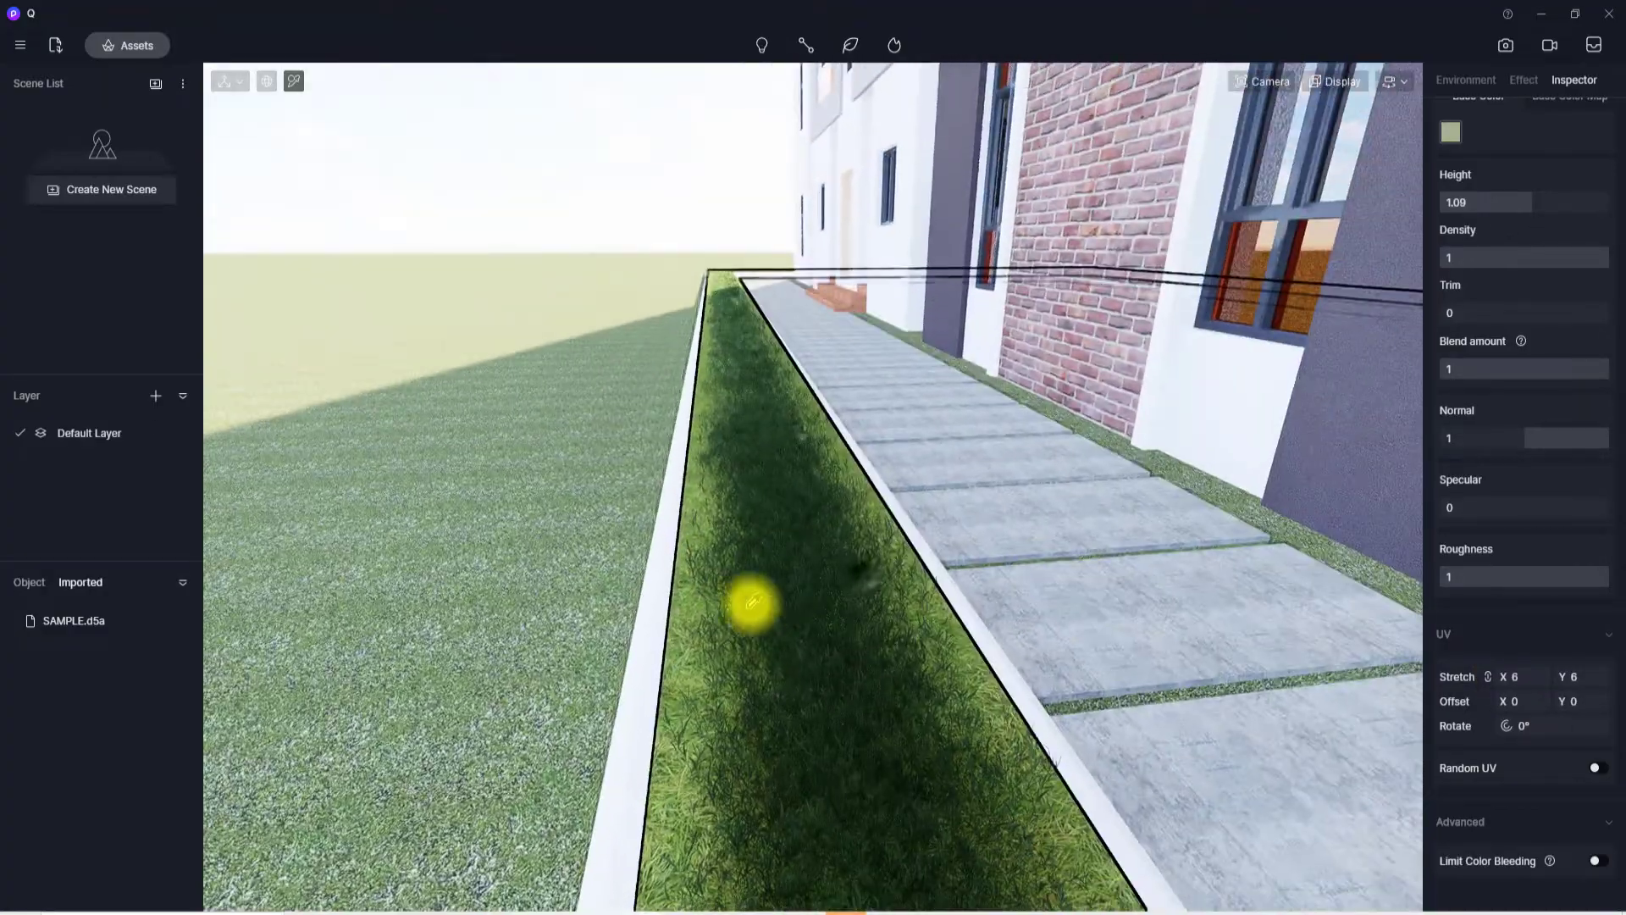
right_click_drag(942, 552, 1153, 463)
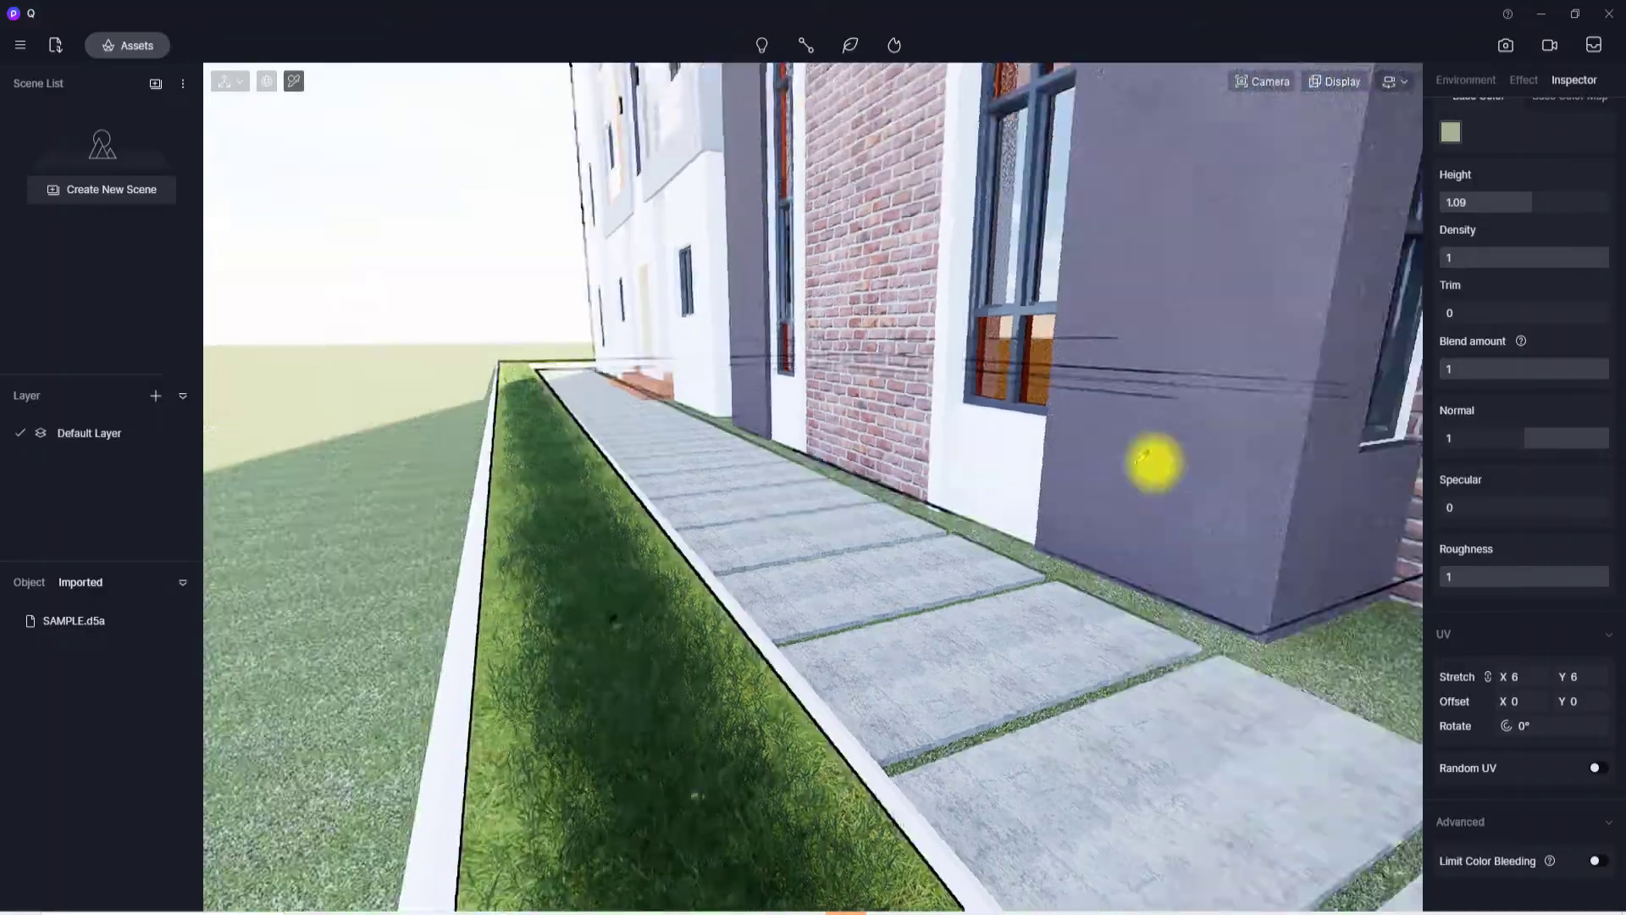
scroll(694, 602, "up", 3)
scroll(628, 595, "down", 4)
mouse_move(780, 673)
right_mouse_down()
mouse_move(909, 616)
mouse_move(940, 657)
mouse_move(748, 646)
mouse_move(418, 664)
right_mouse_up()
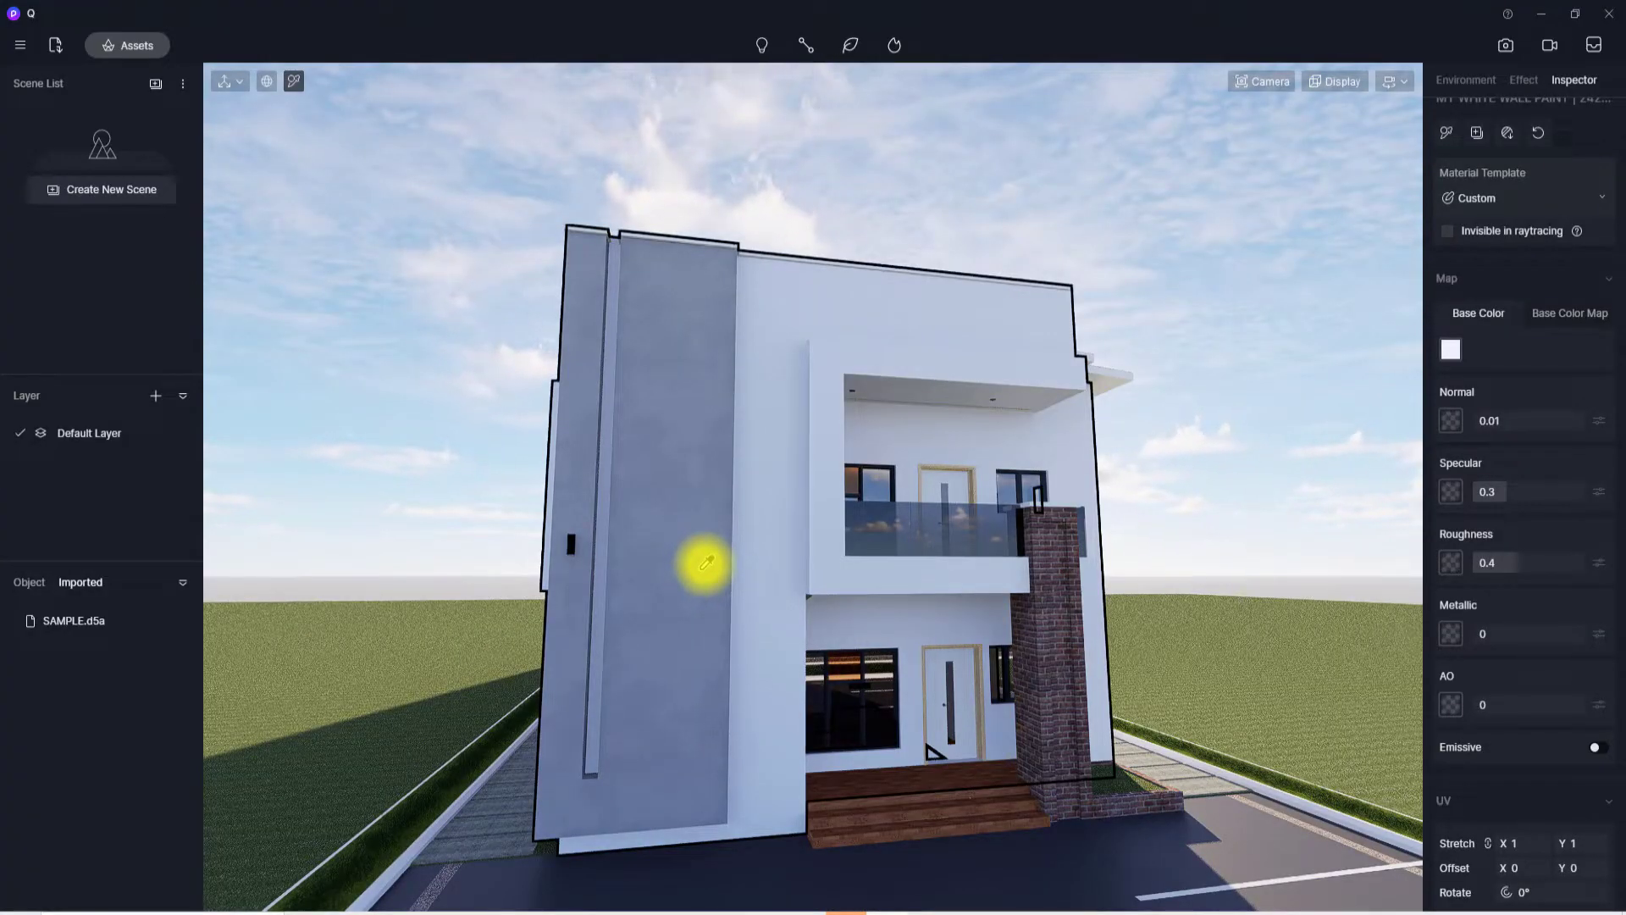
- Pick the facade's white wall paint material and load space-cruiser-panels2_albedo.png as its base color map
left_click(672, 570)
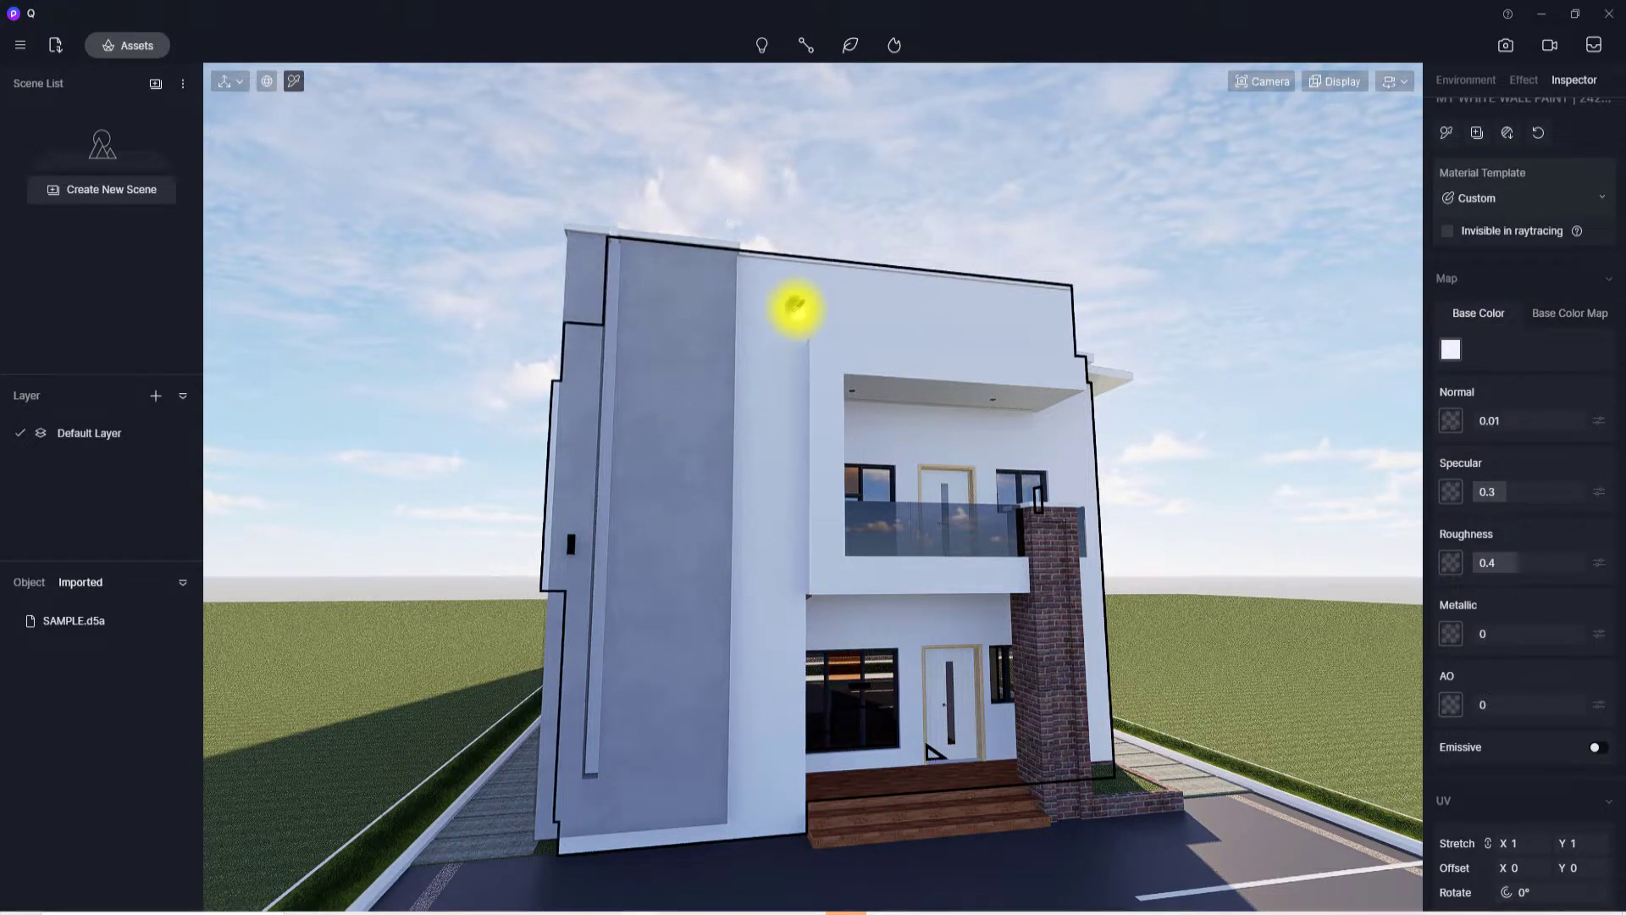
left_click(795, 307)
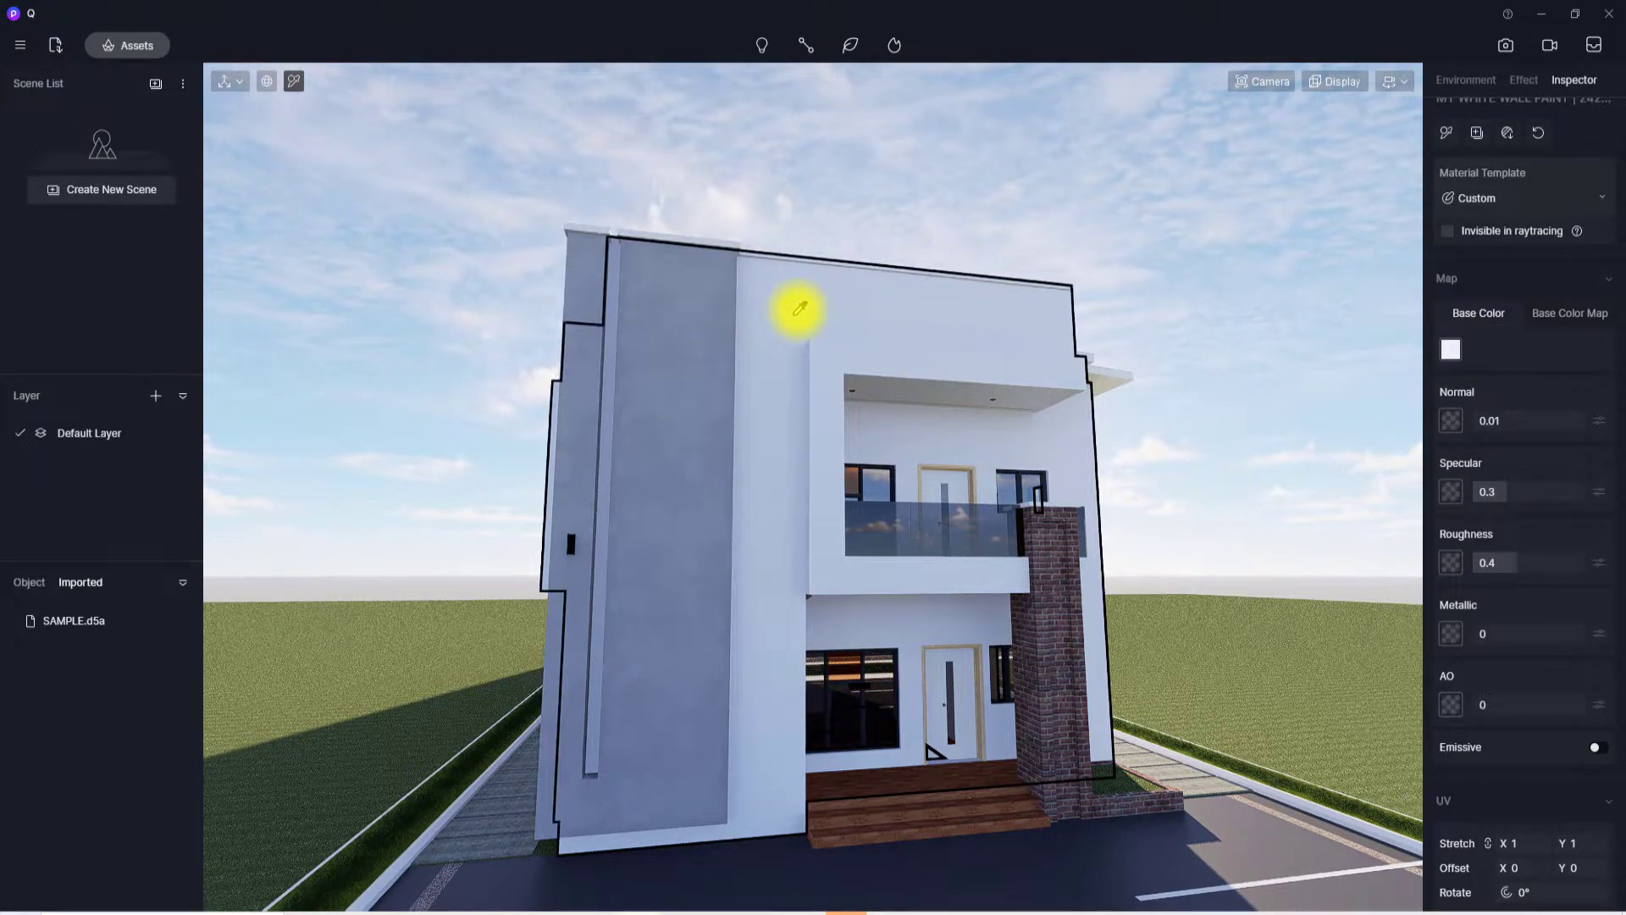
left_click(1548, 317)
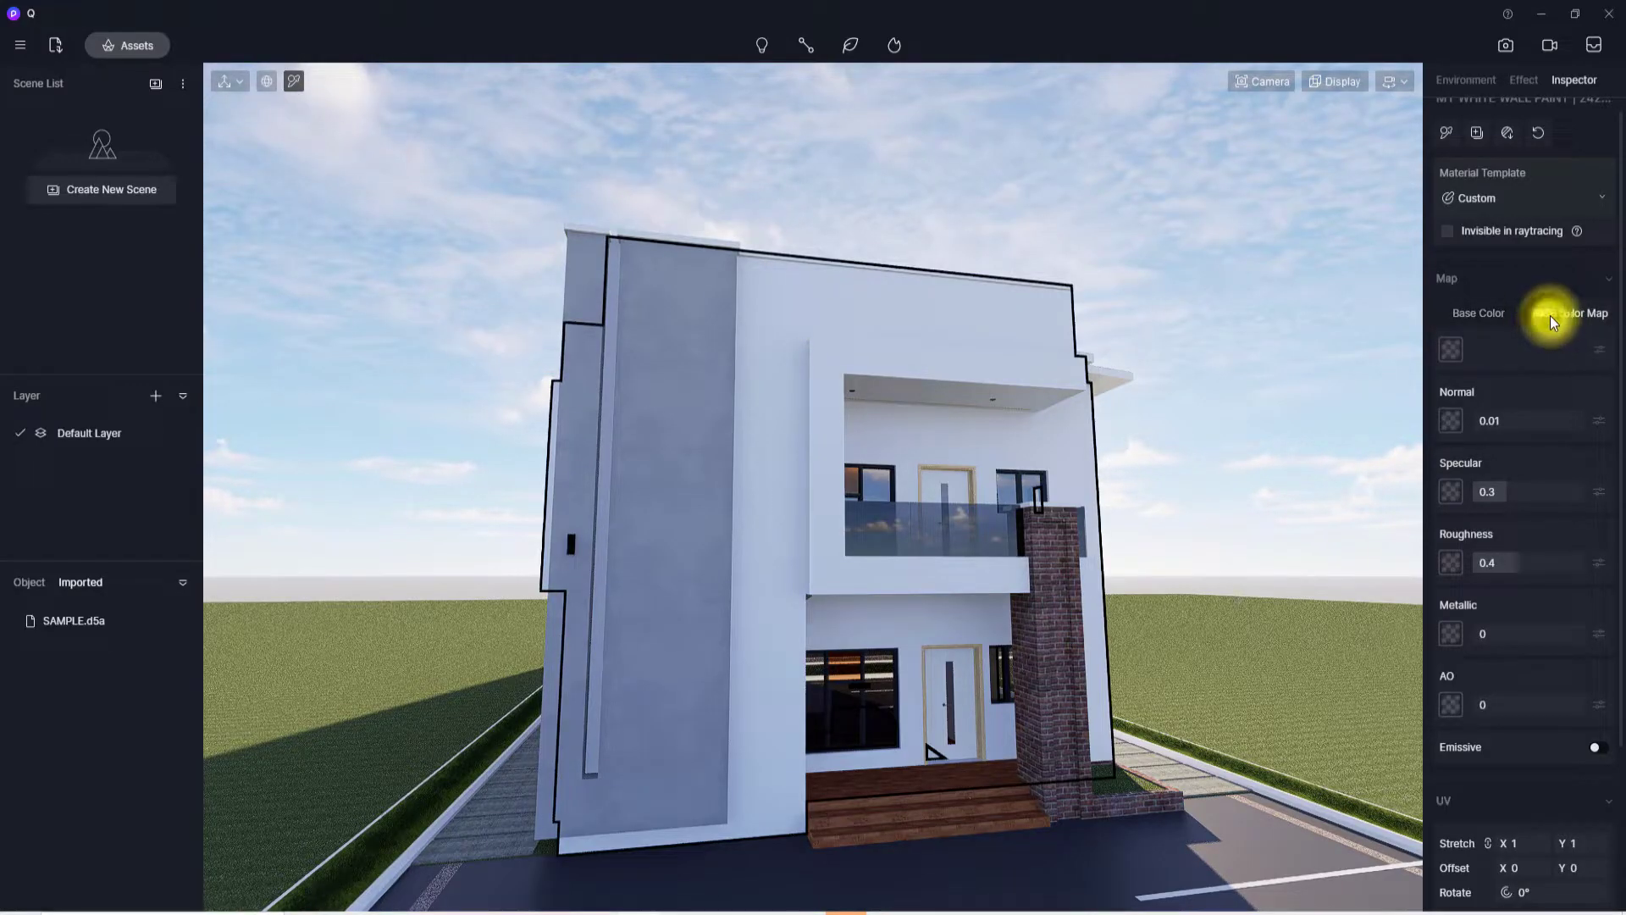
left_click(1456, 350)
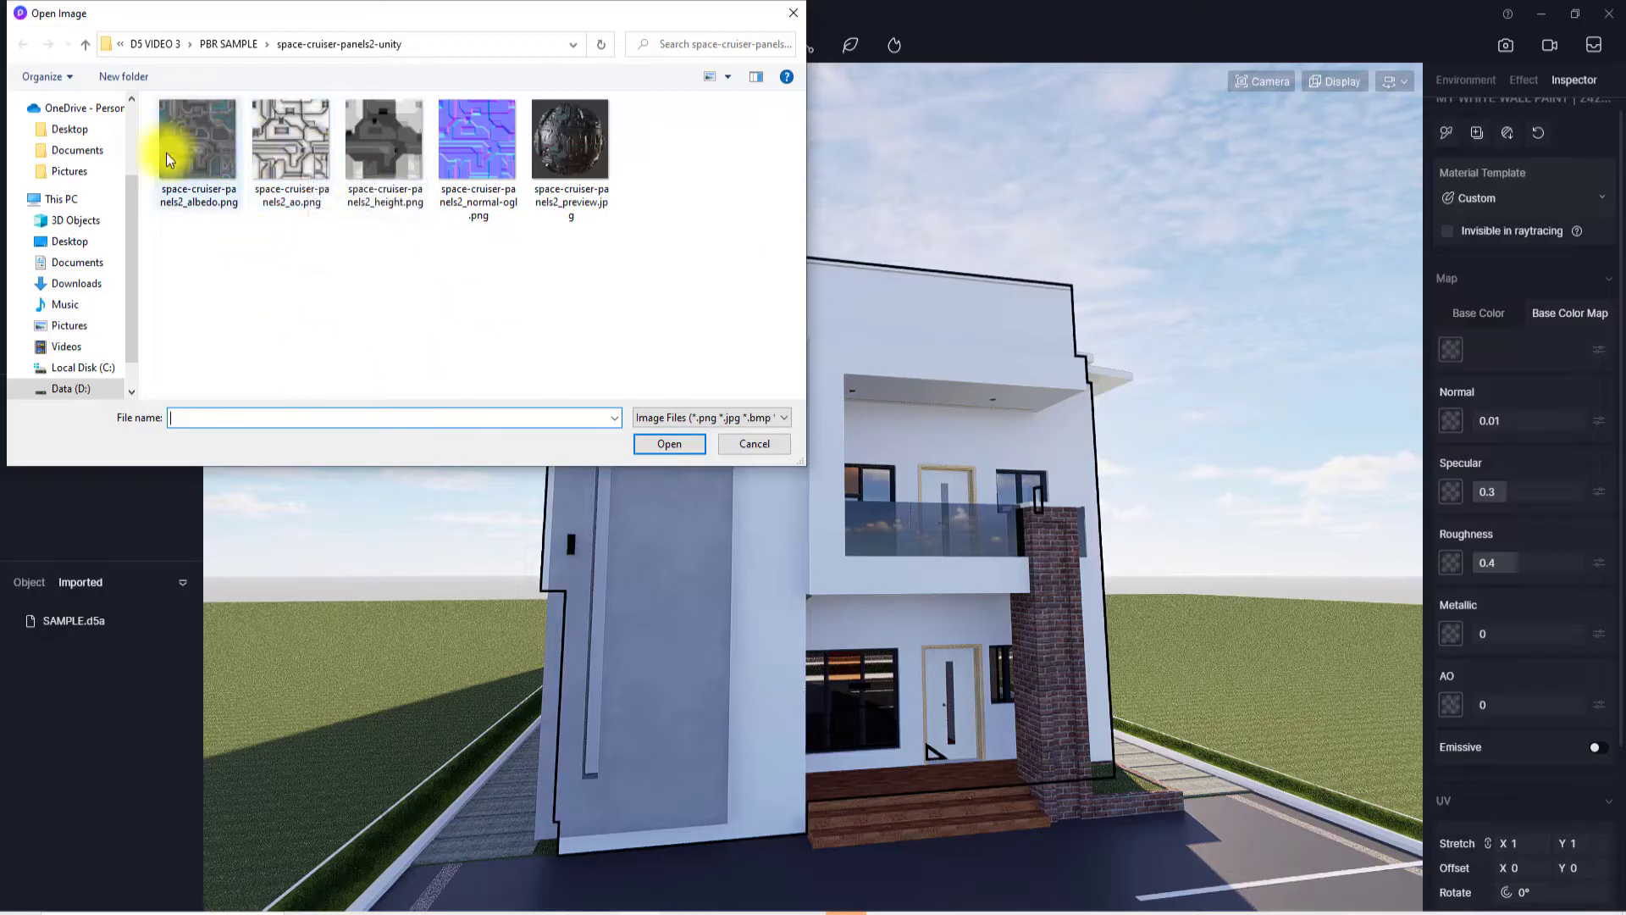
left_click(202, 142)
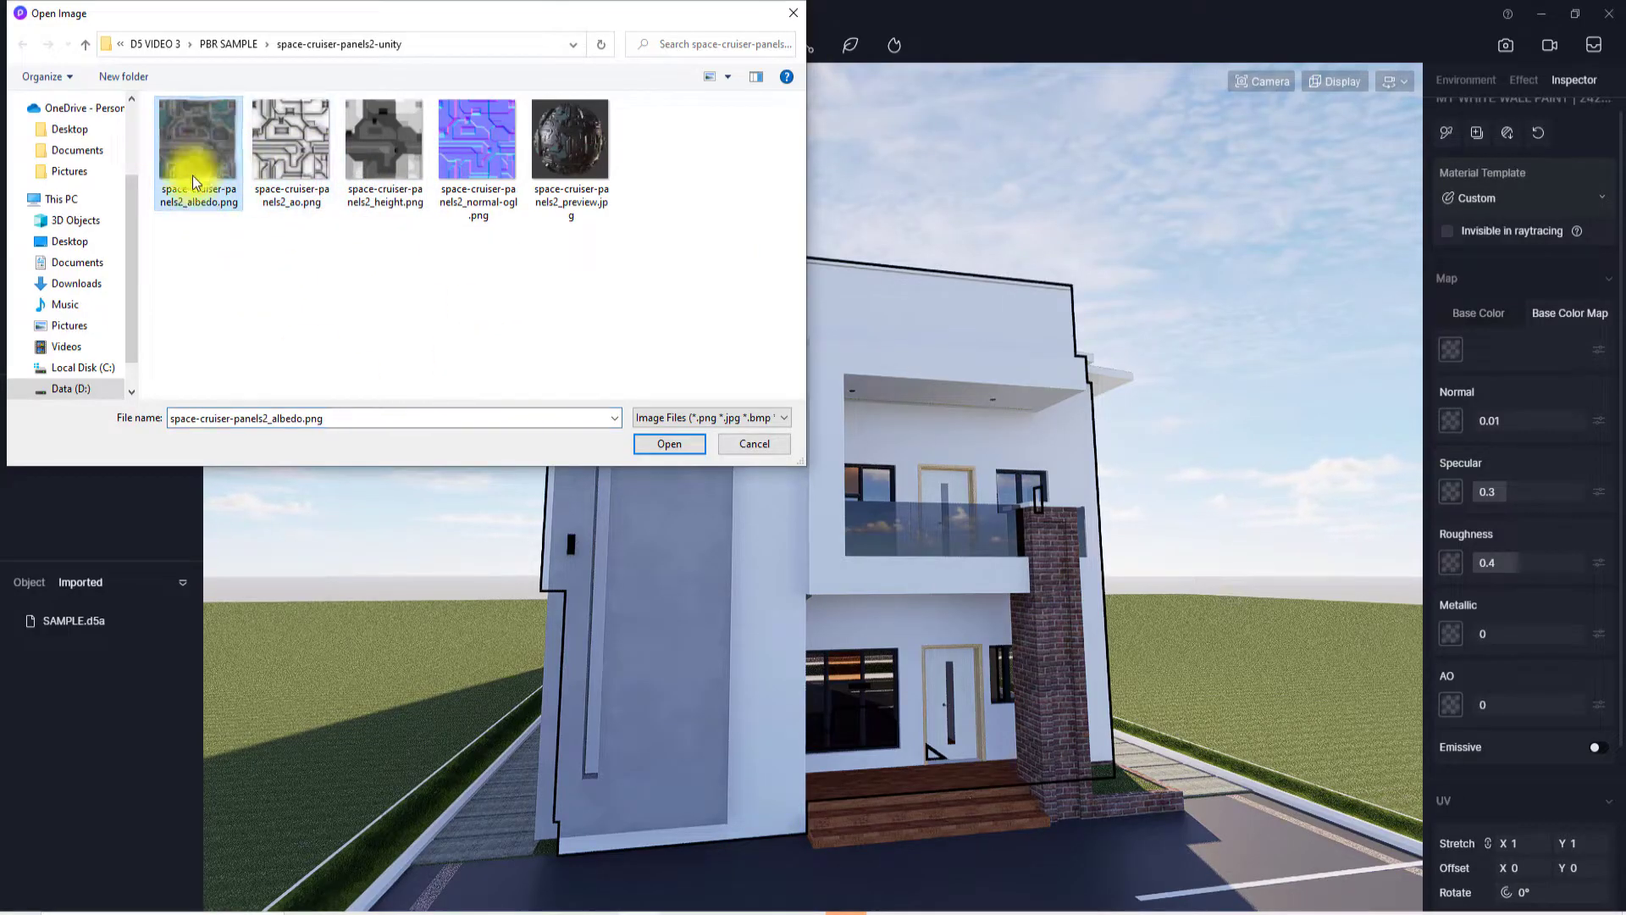
left_click(672, 441)
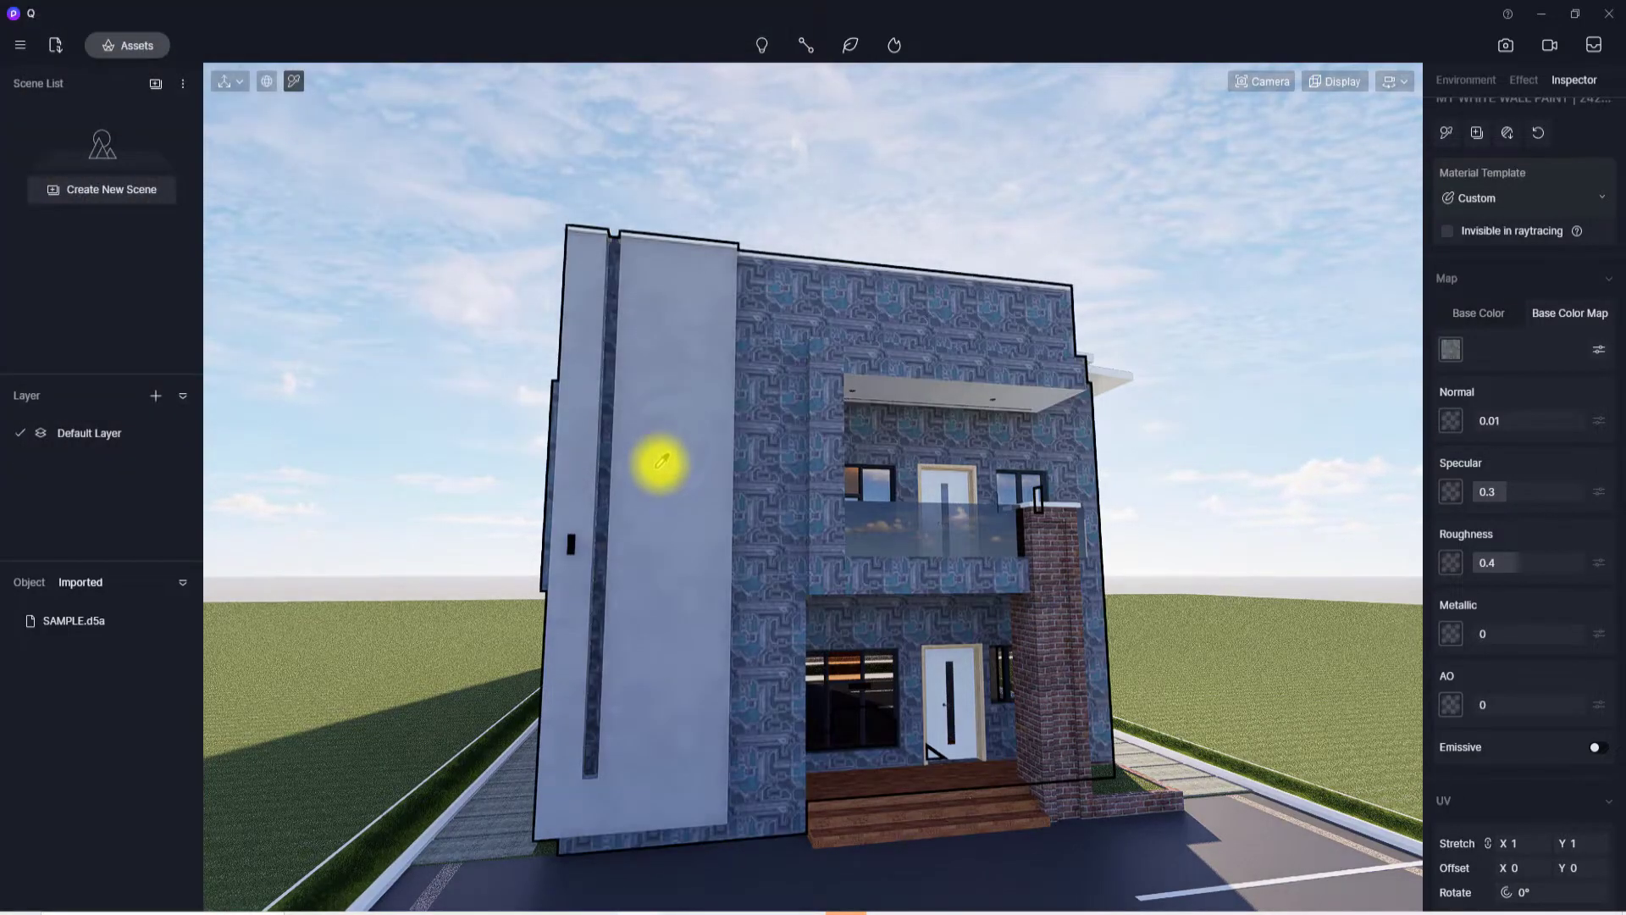
- Load space-cruiser-panels2_normal-ogl.png as the wall material's normal map
scroll(657, 461, "up", 5)
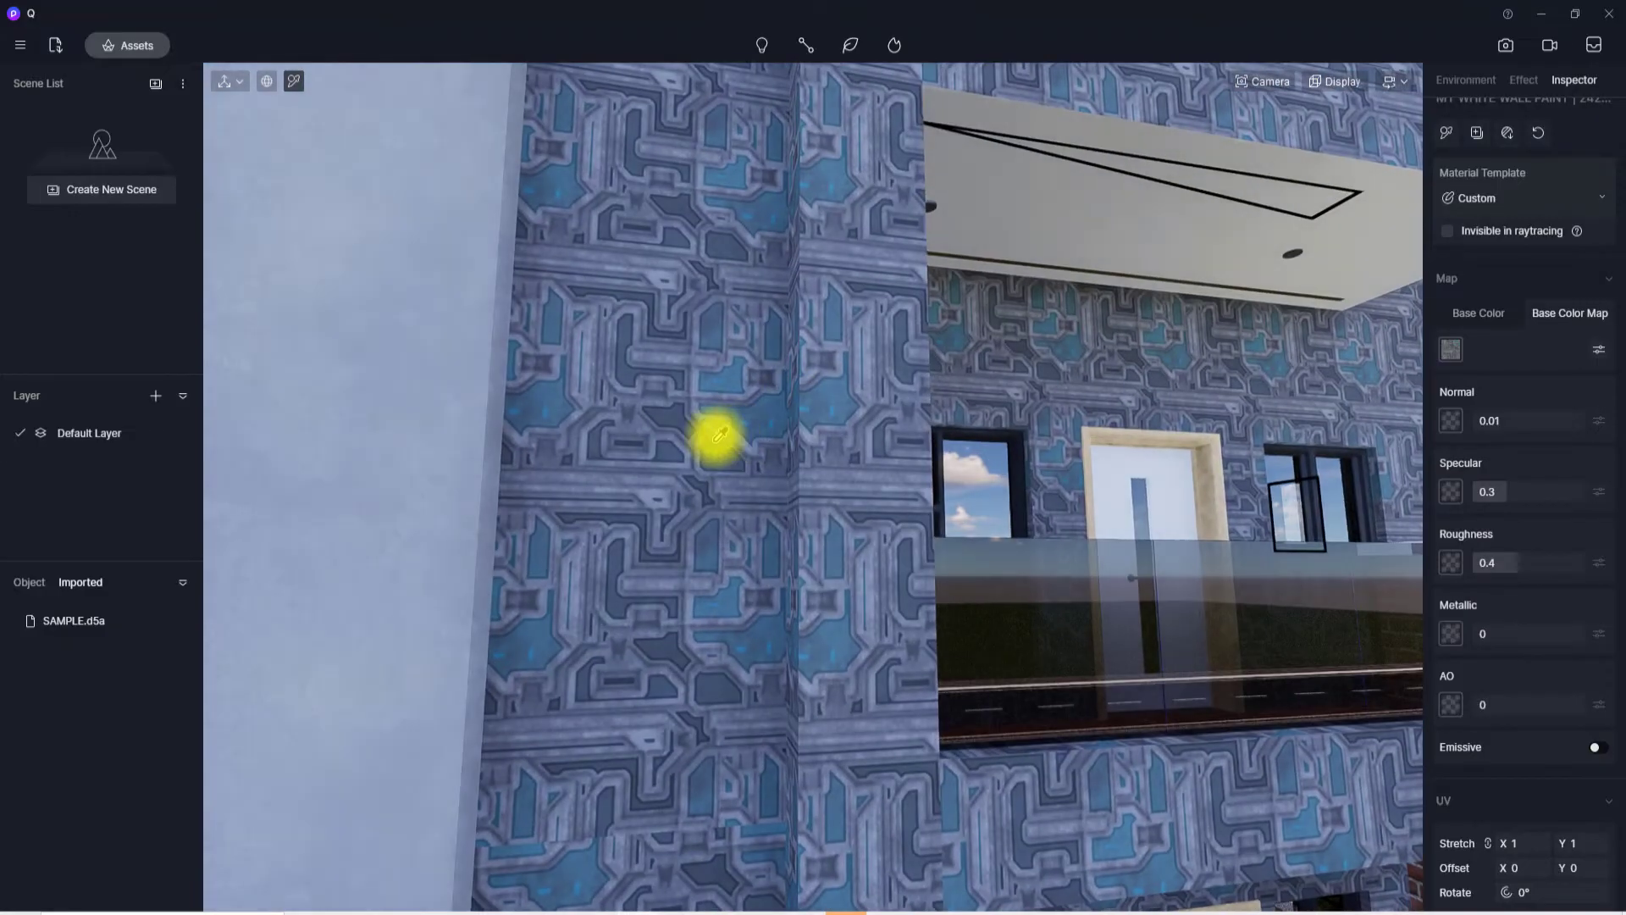
scroll(718, 436, "down", 5)
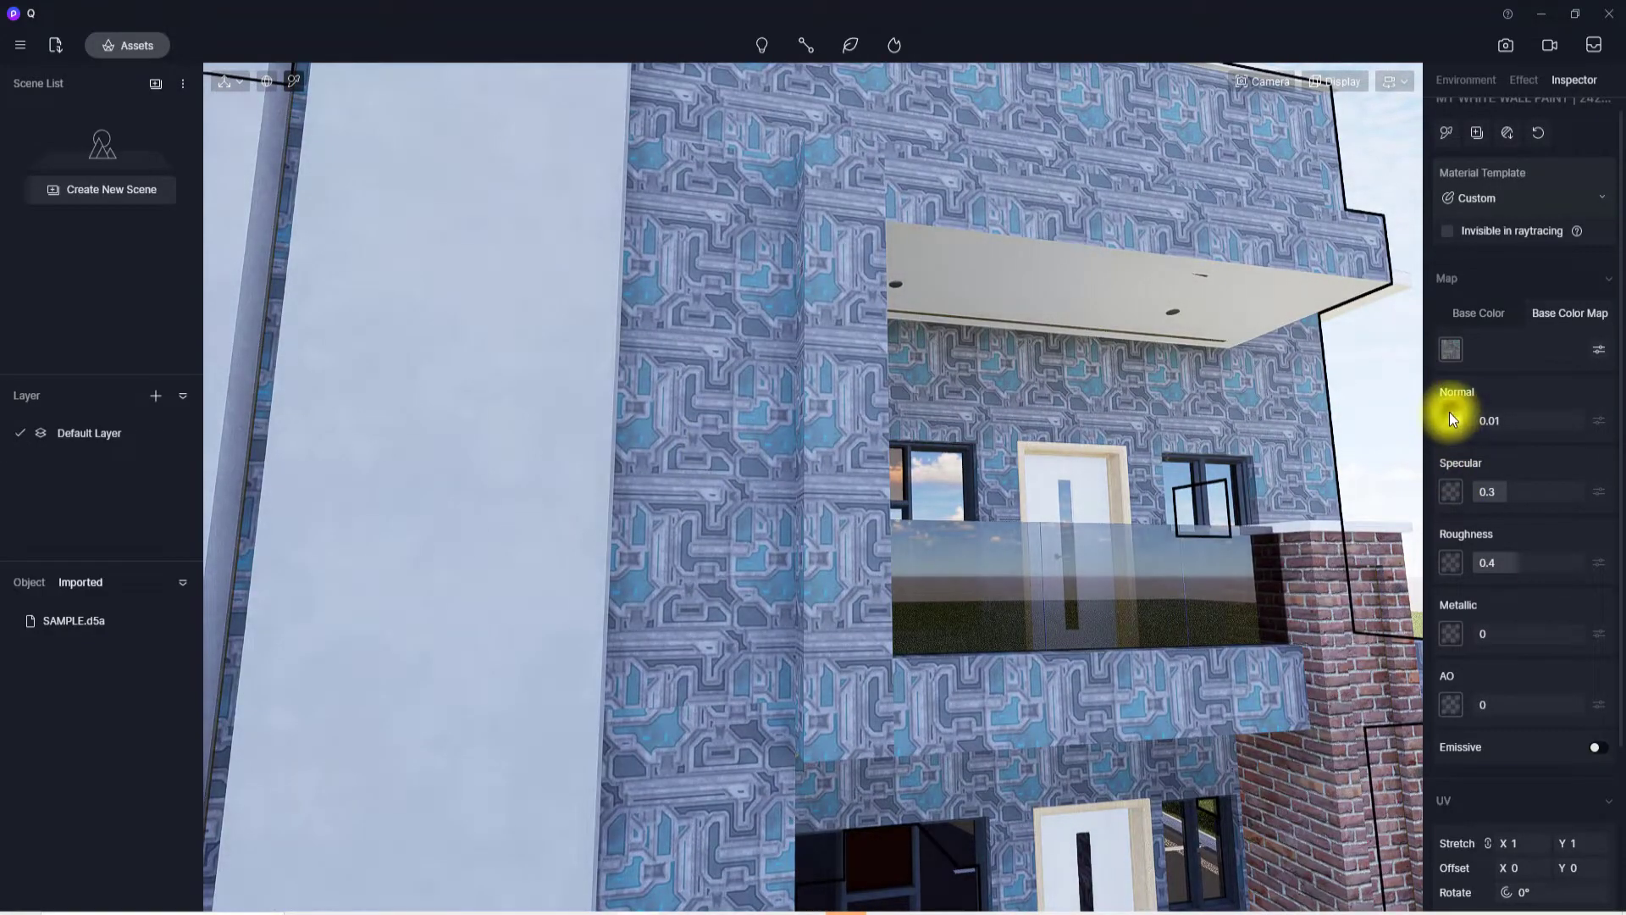
left_click(1450, 416)
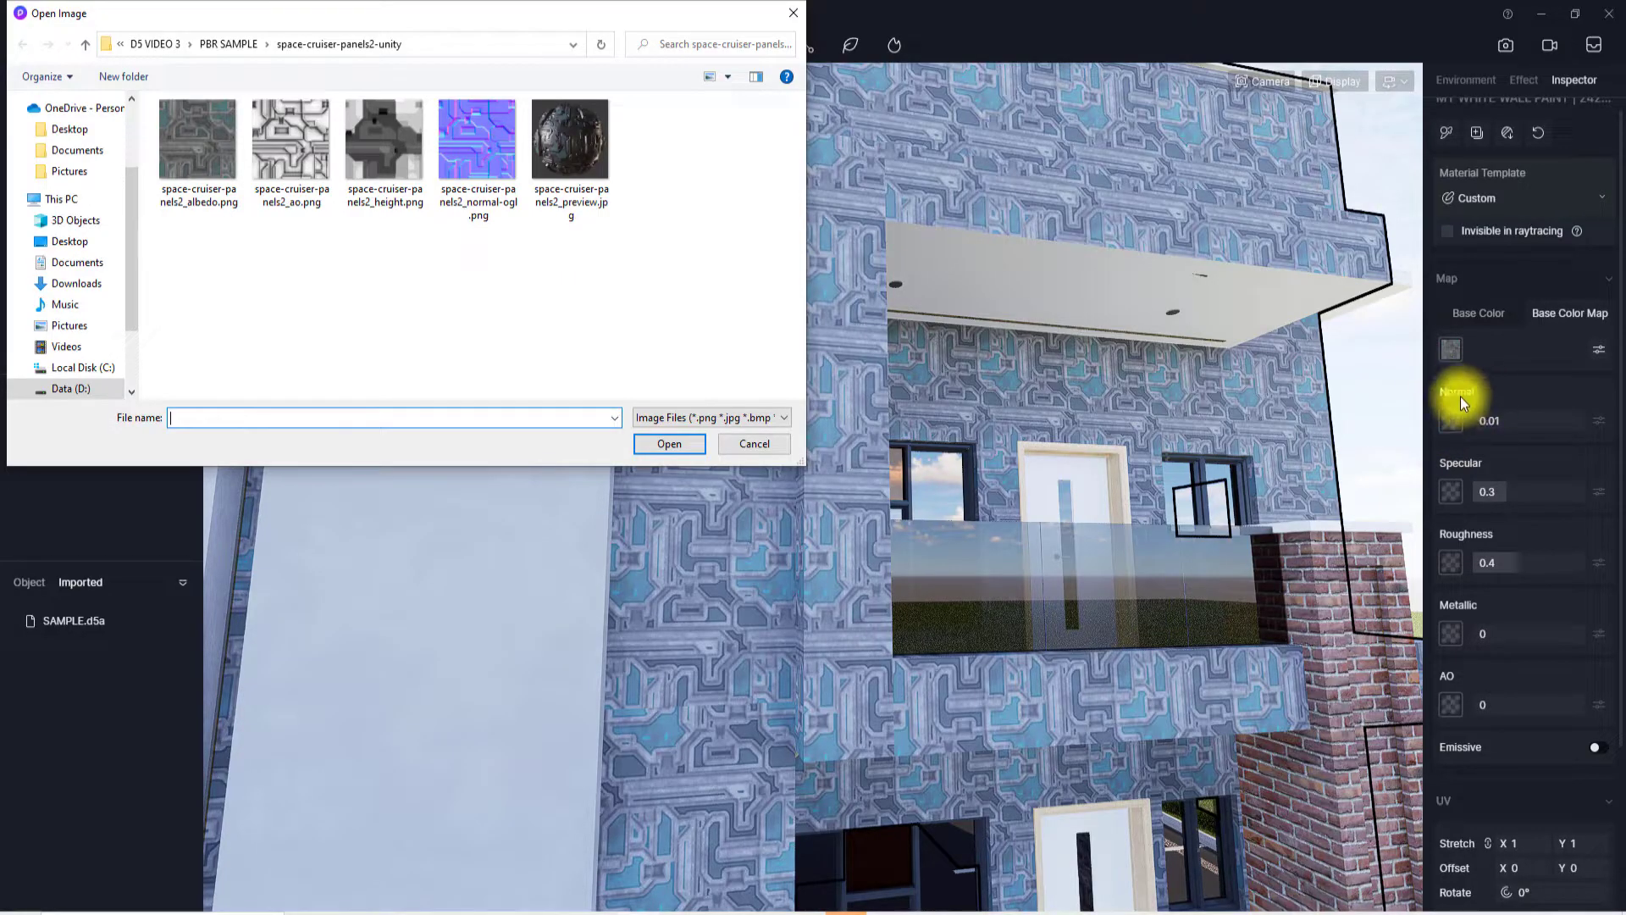
left_click(489, 151)
left_click(670, 445)
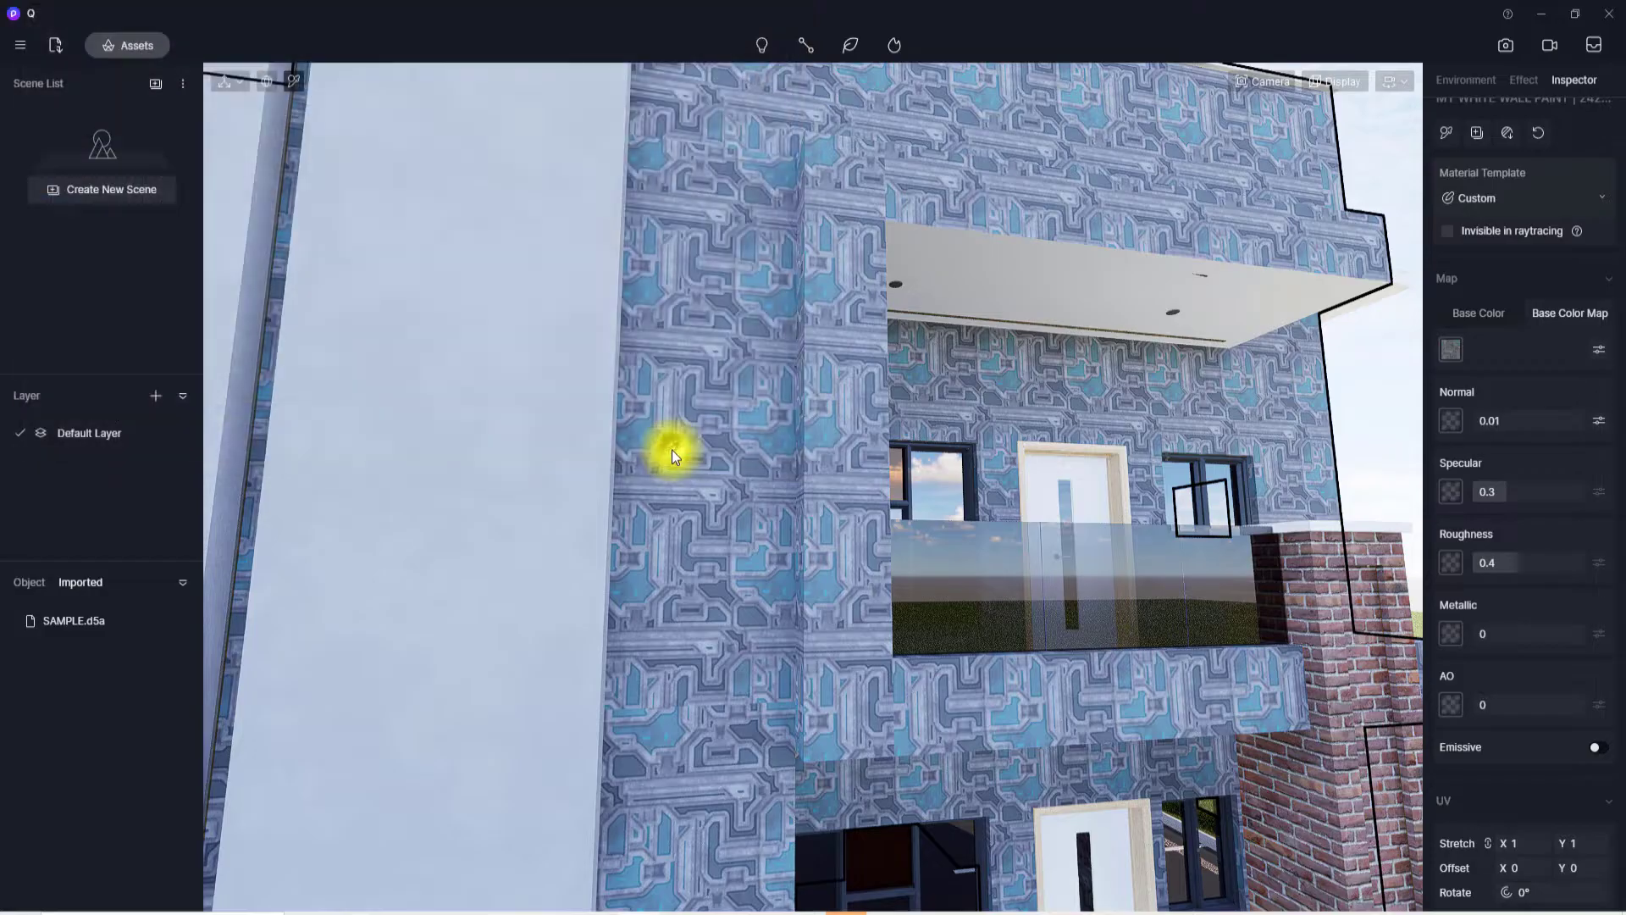
- Load space-cruiser-panels2_ao.png as the wall material's AO map, leaving the specular slot without an image
left_click(1450, 493)
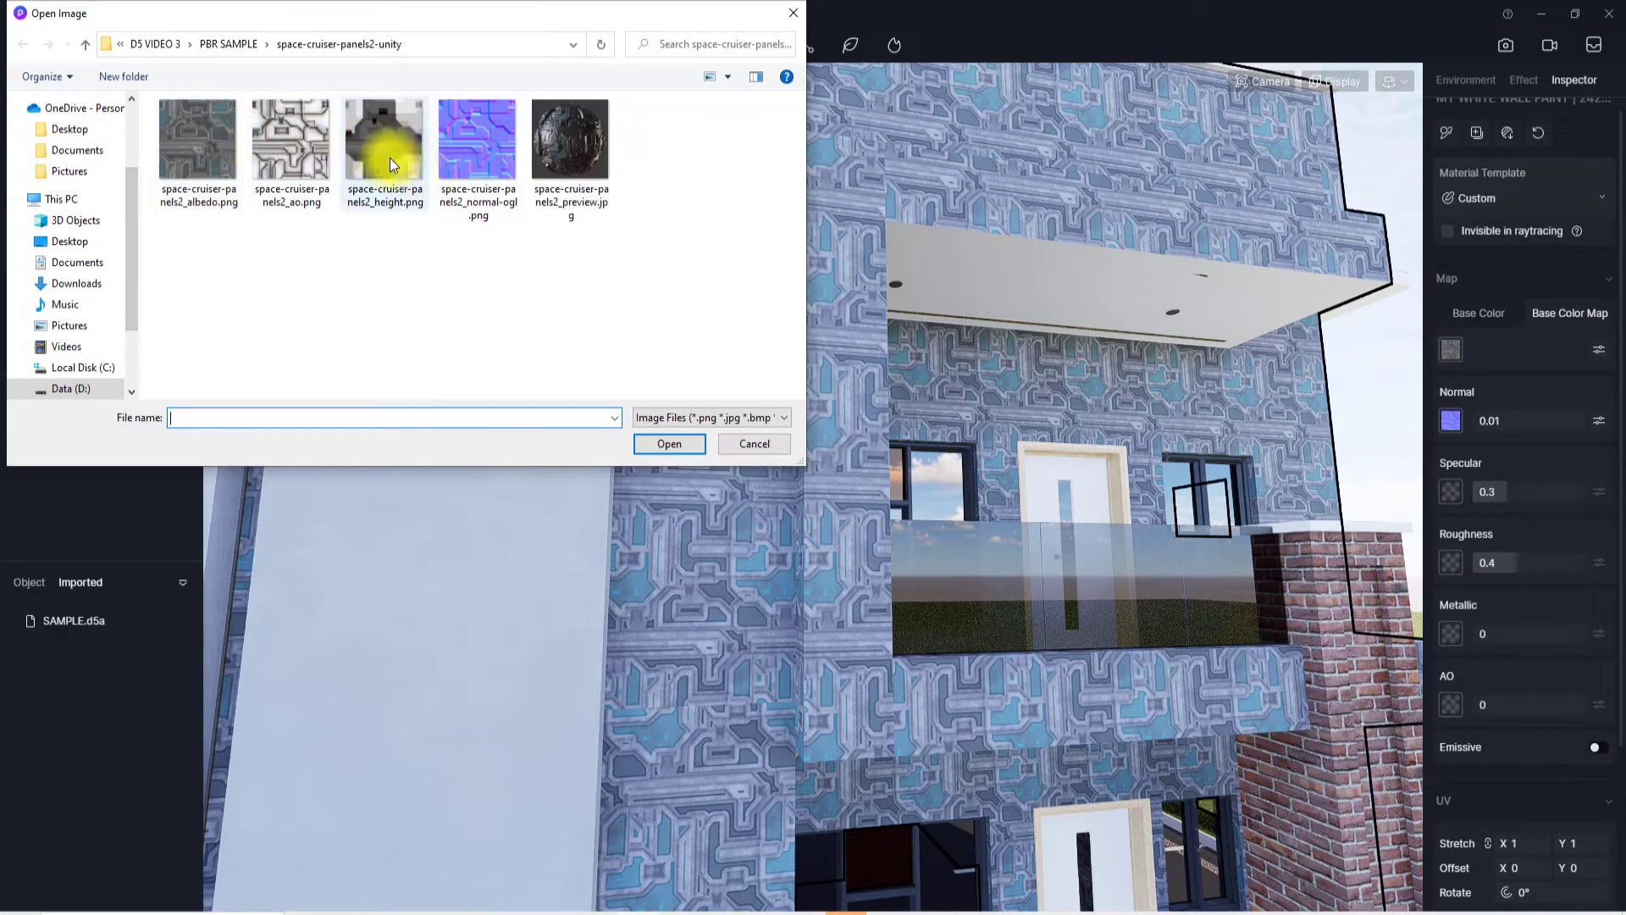
left_click(757, 446)
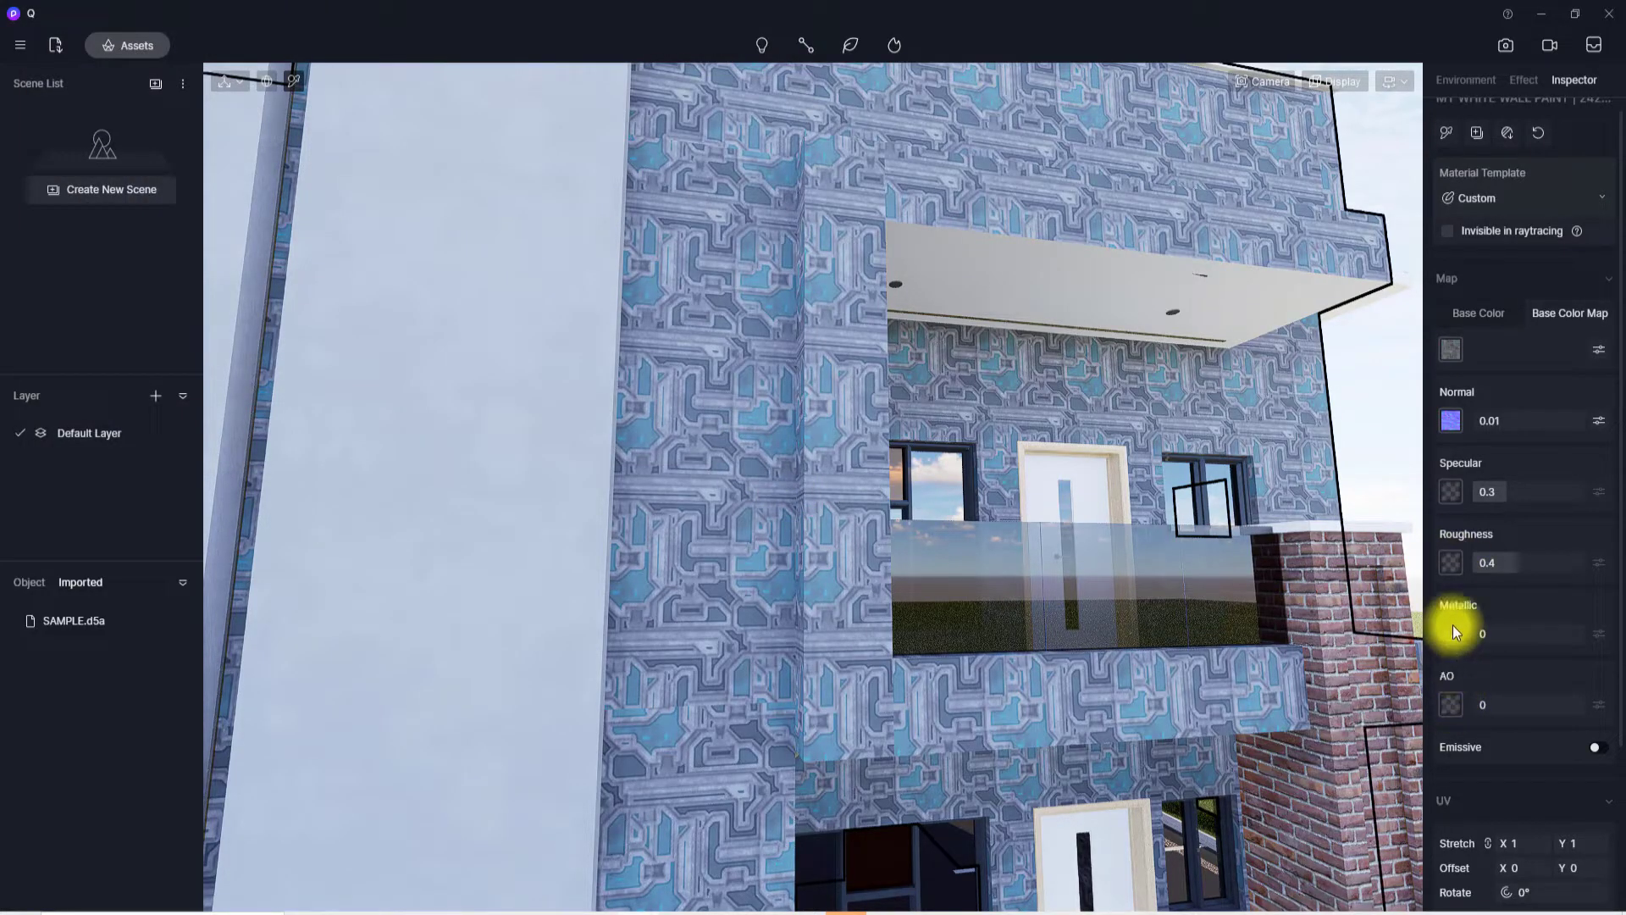
left_click(1451, 704)
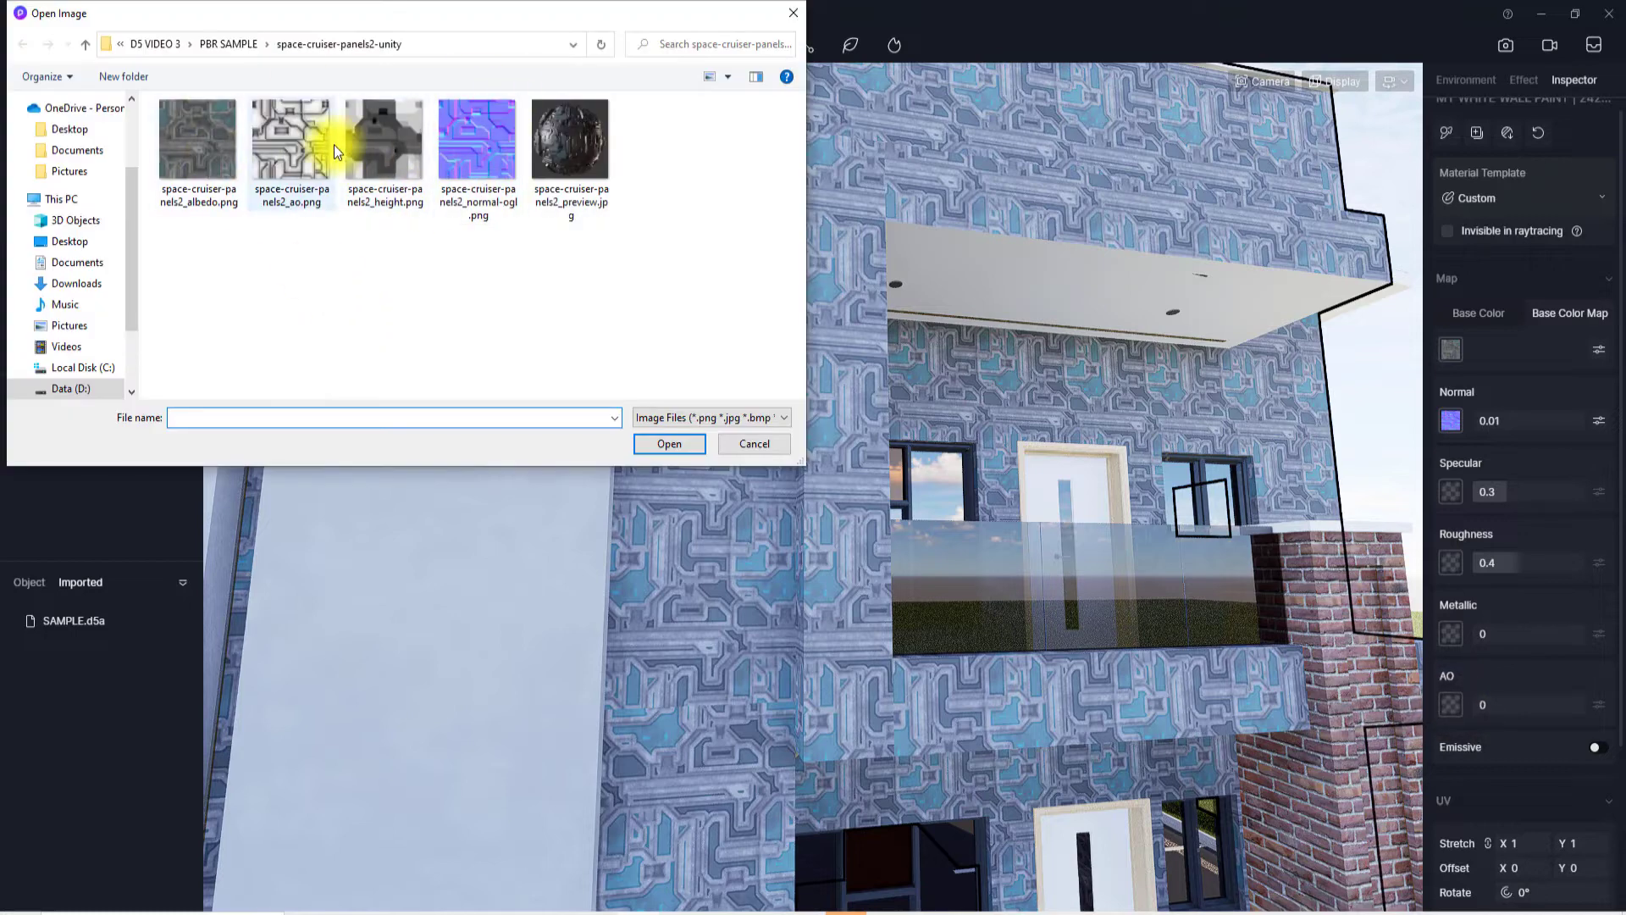
left_click(672, 444)
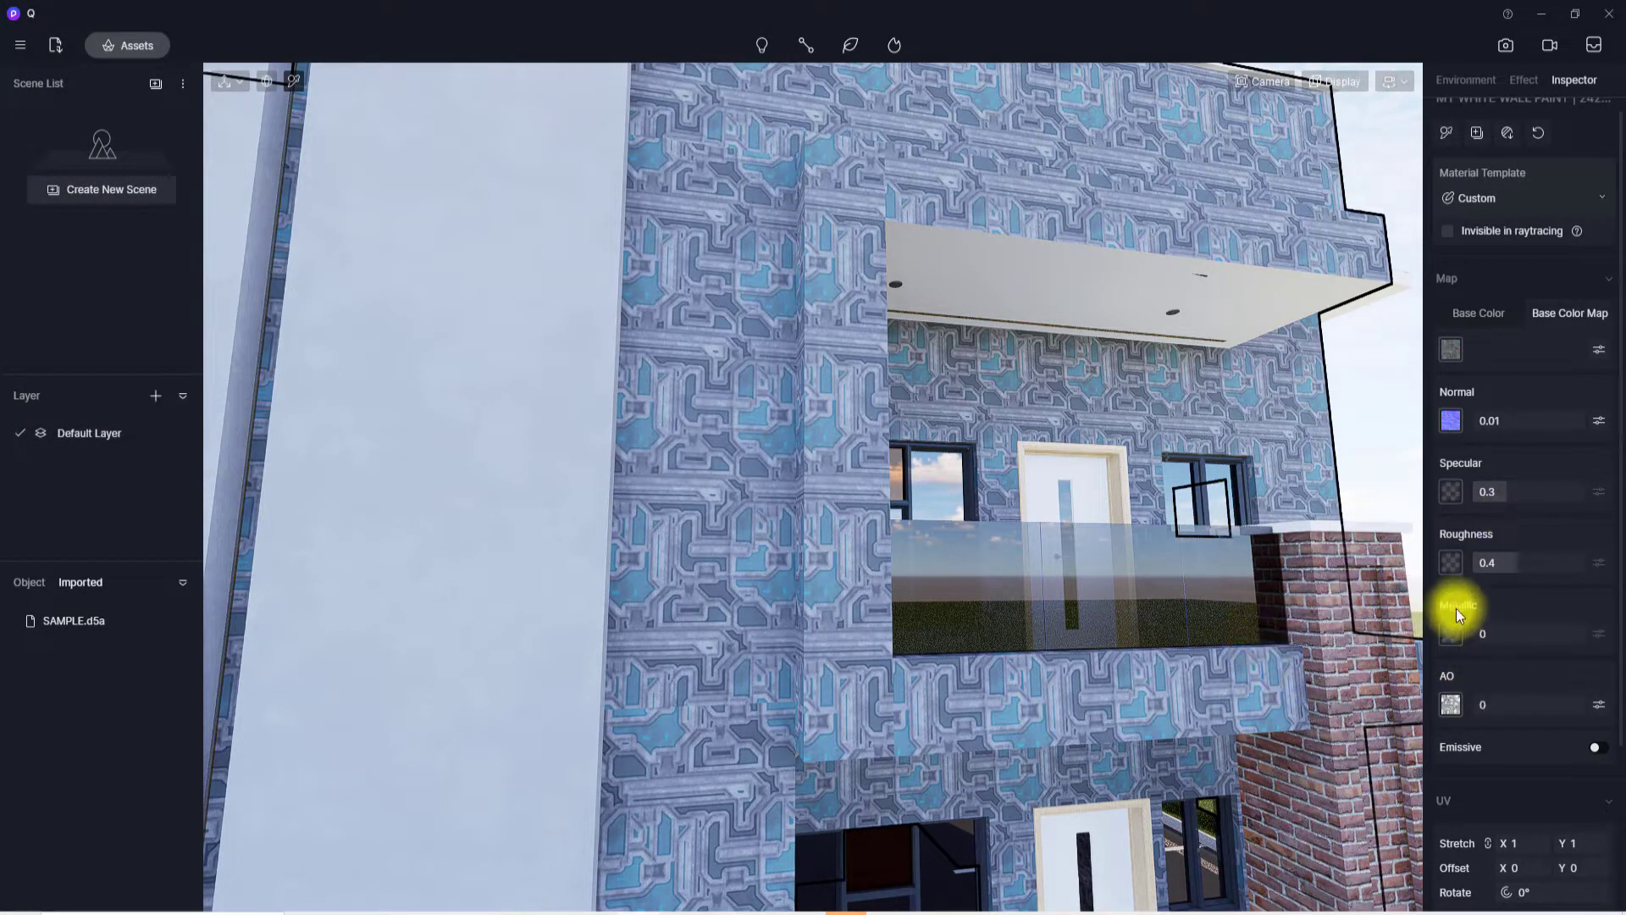
- Load space-cruiser-panels2_height.png as the wall material's roughness map, leaving the metallic slot without an image
left_click(1457, 642)
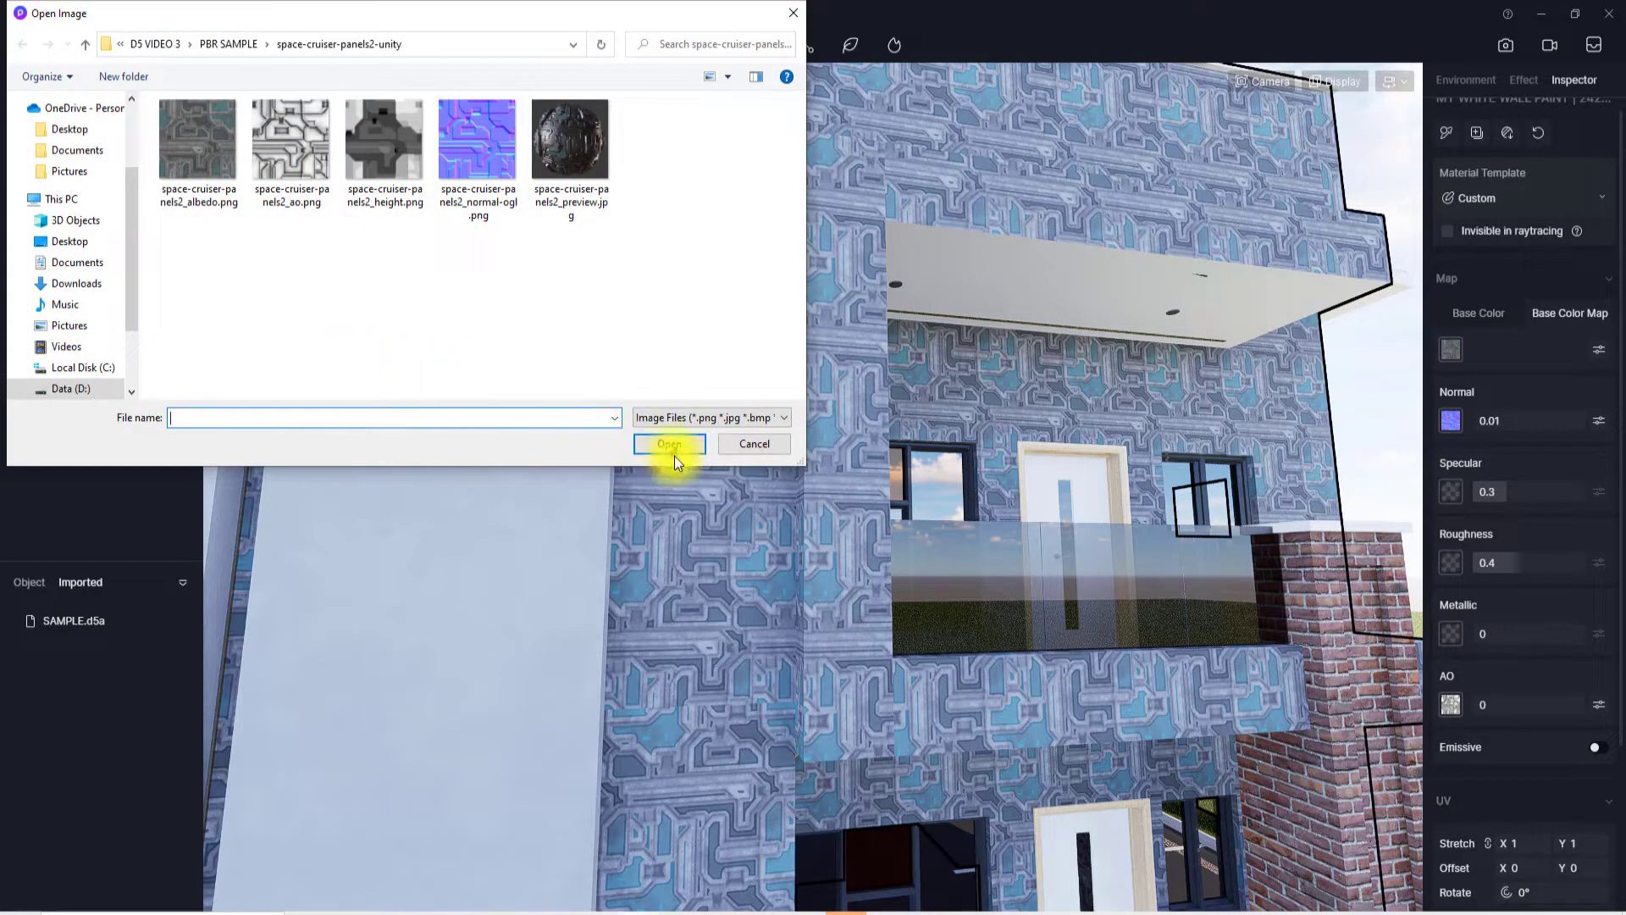
left_click(750, 444)
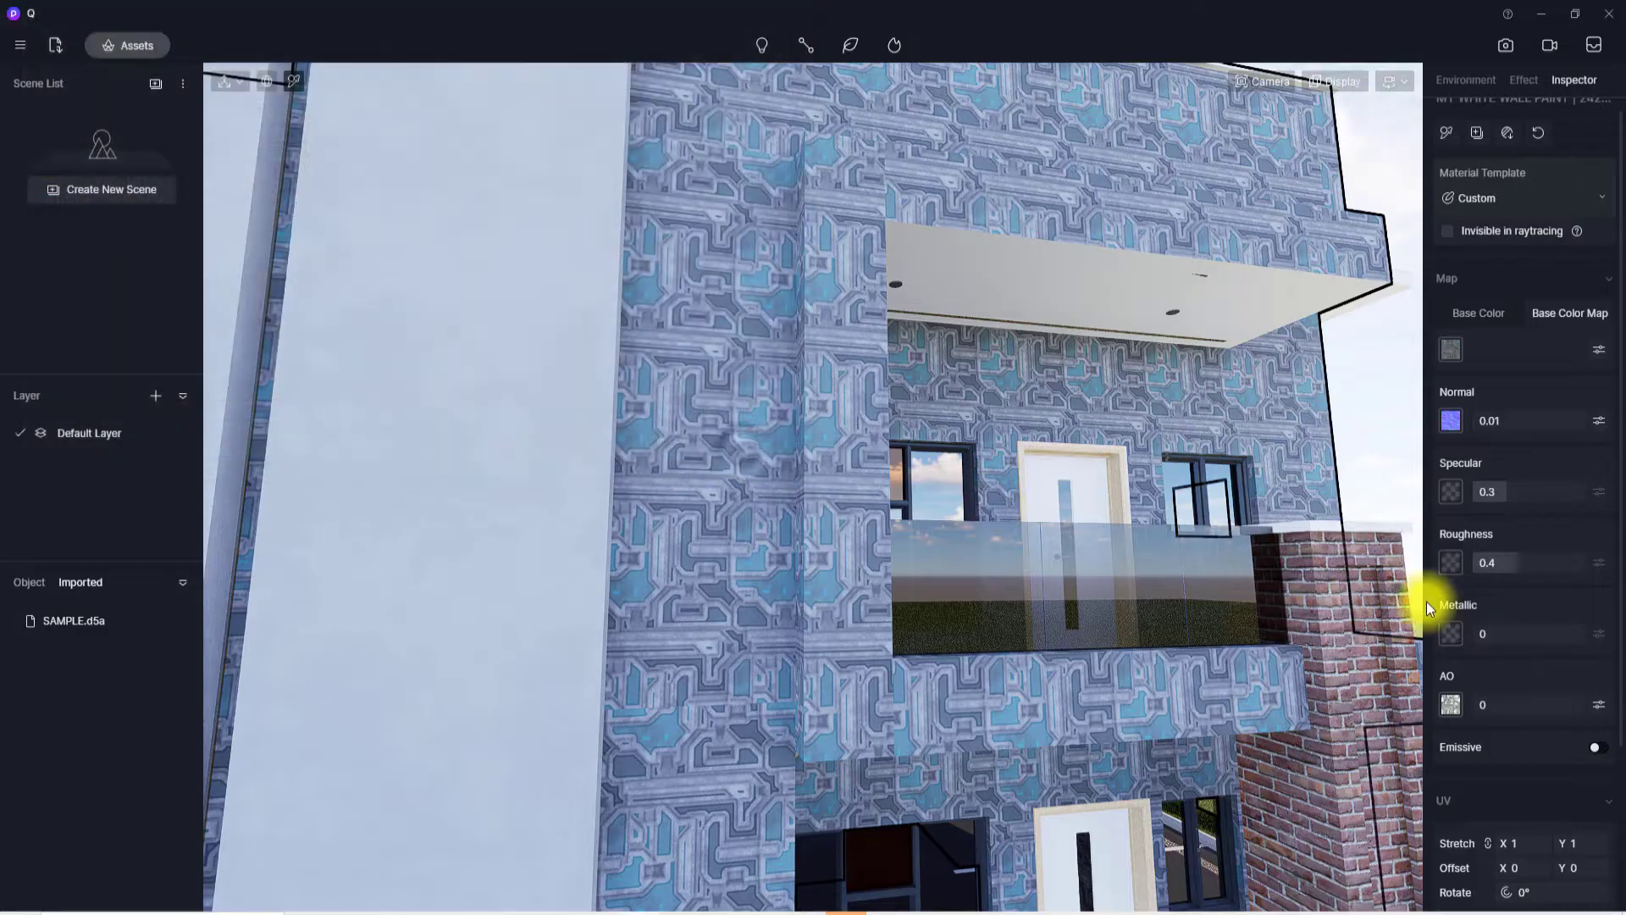
left_click(1451, 562)
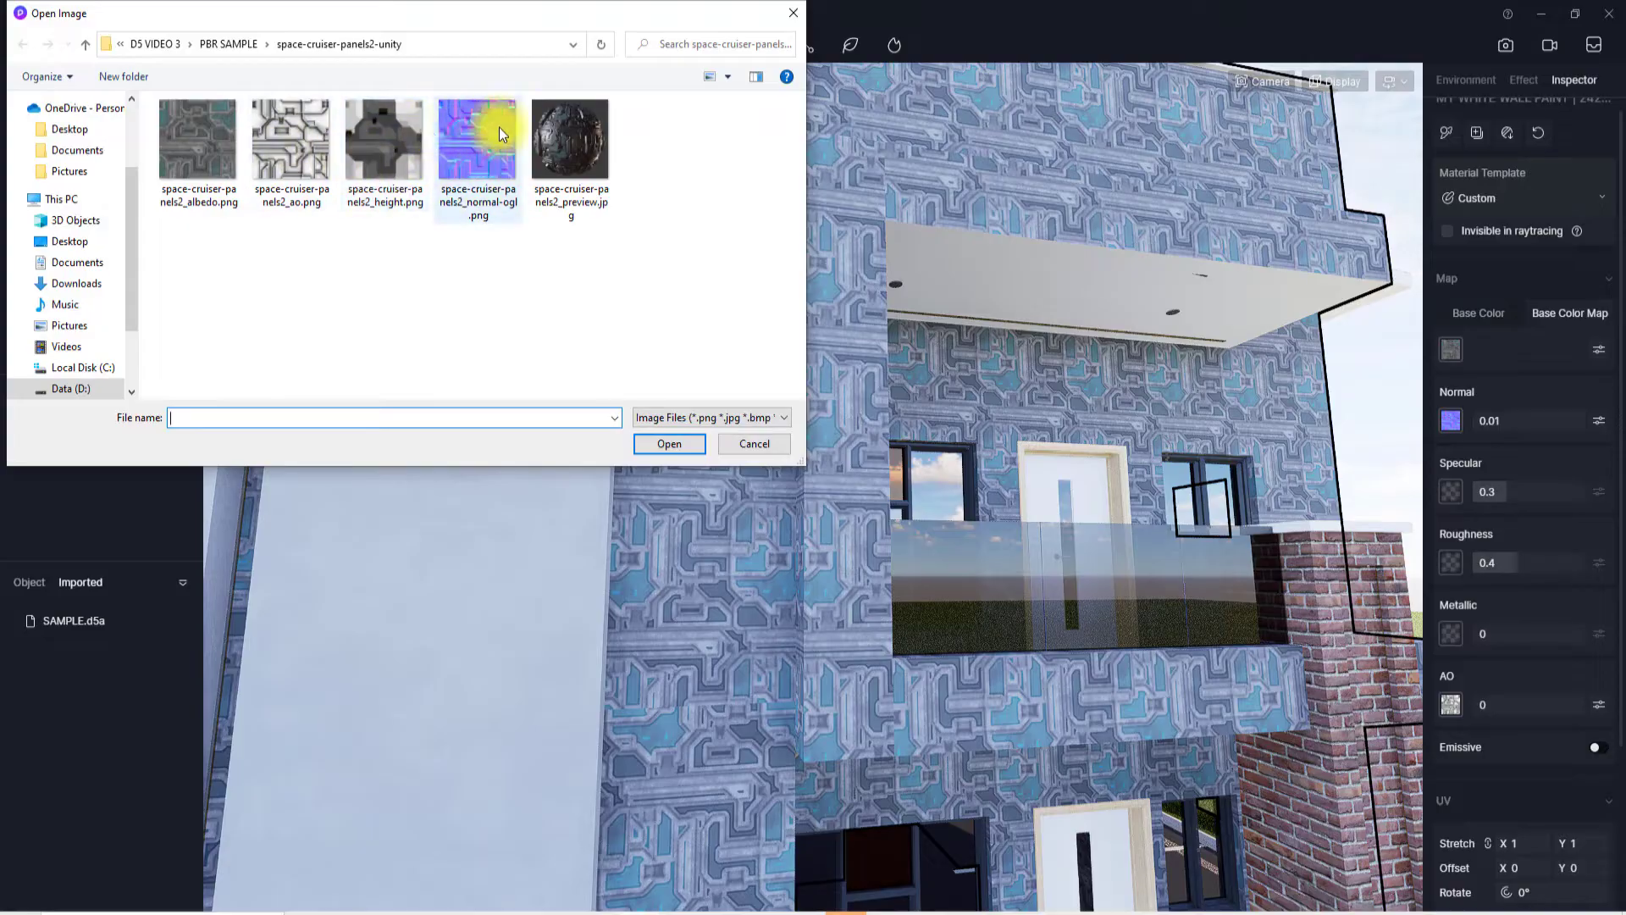
left_click(388, 153)
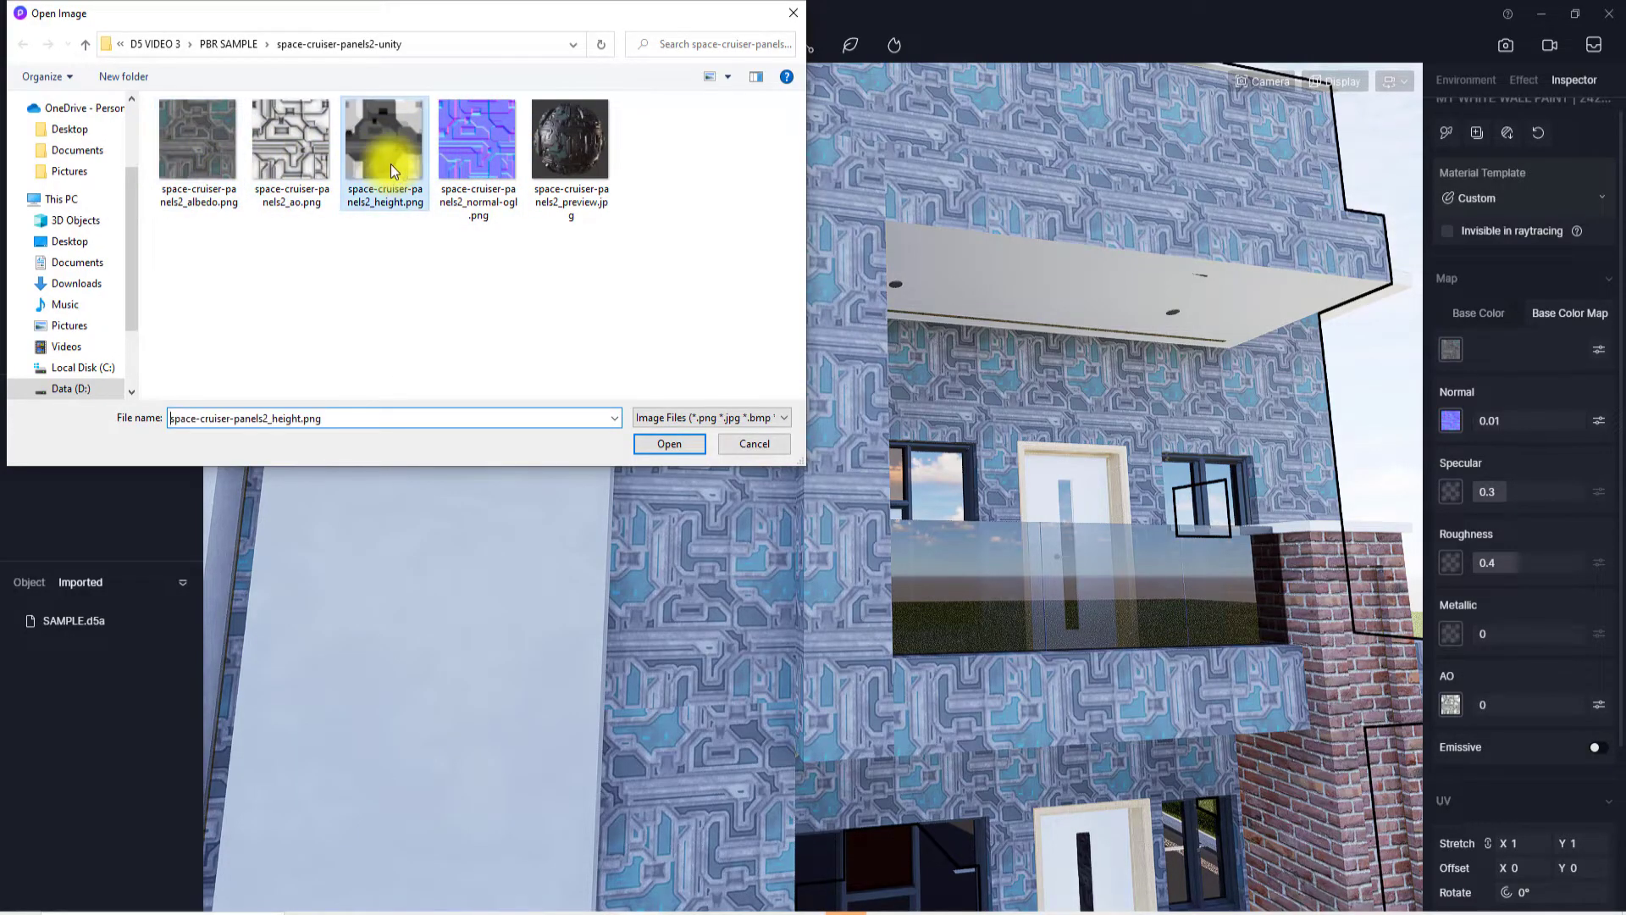
left_click(669, 444)
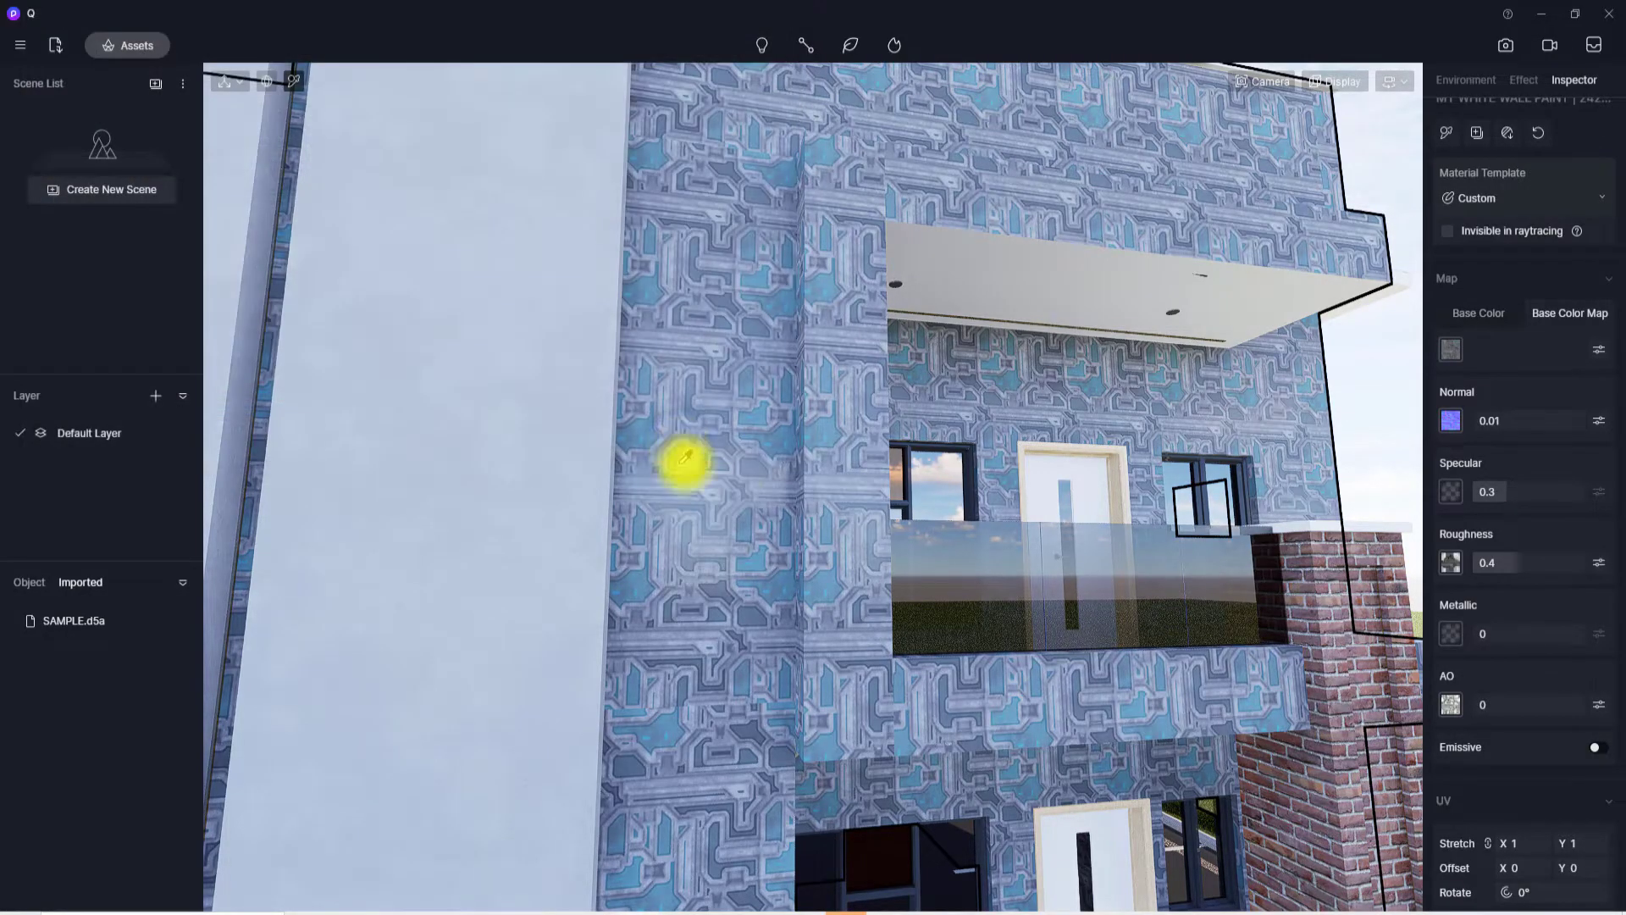
- Raise the wall material's roughness to 1 and check its surface up close
scroll(683, 461, "up", 5)
scroll(924, 362, "down", 6)
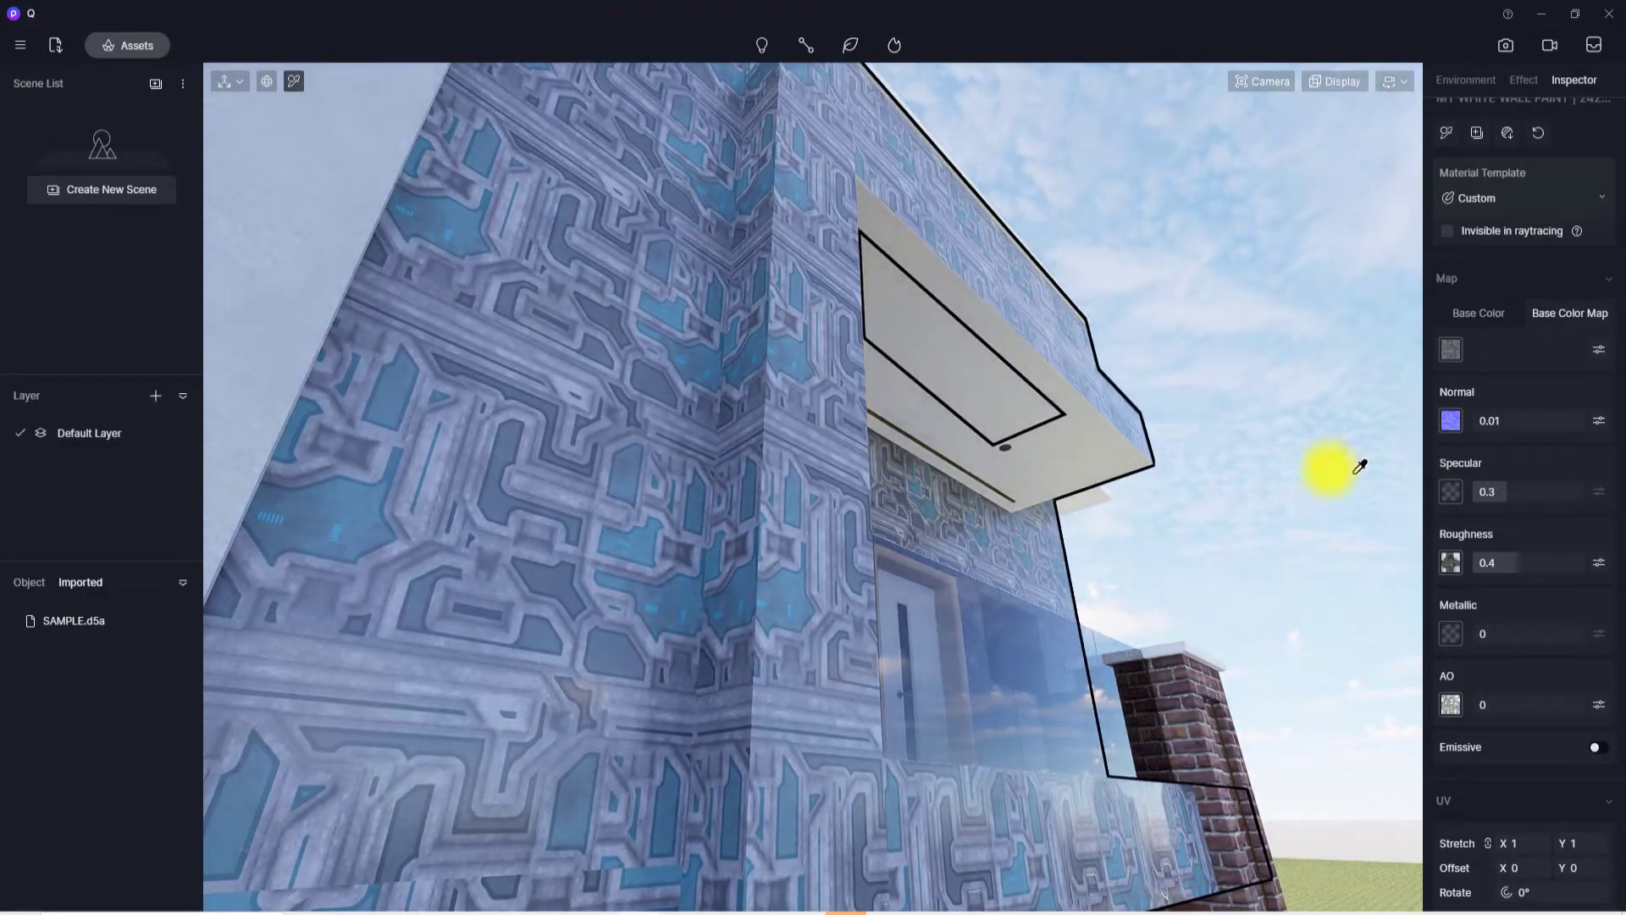
left_click_drag(1510, 565, 1587, 570)
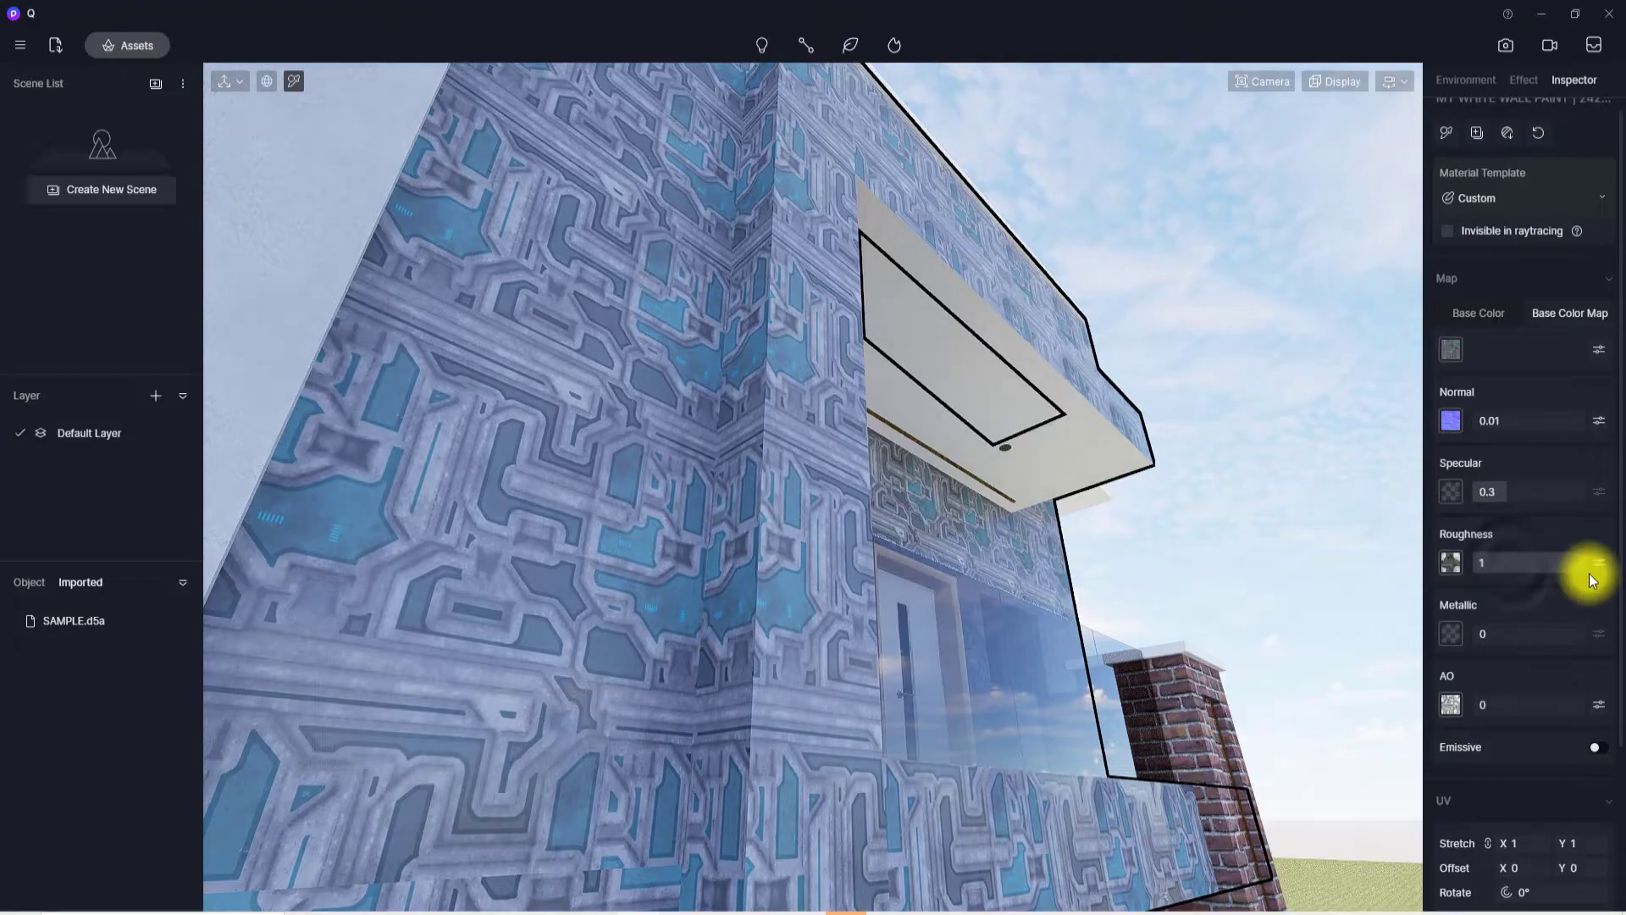
scroll(695, 520, "up", 5)
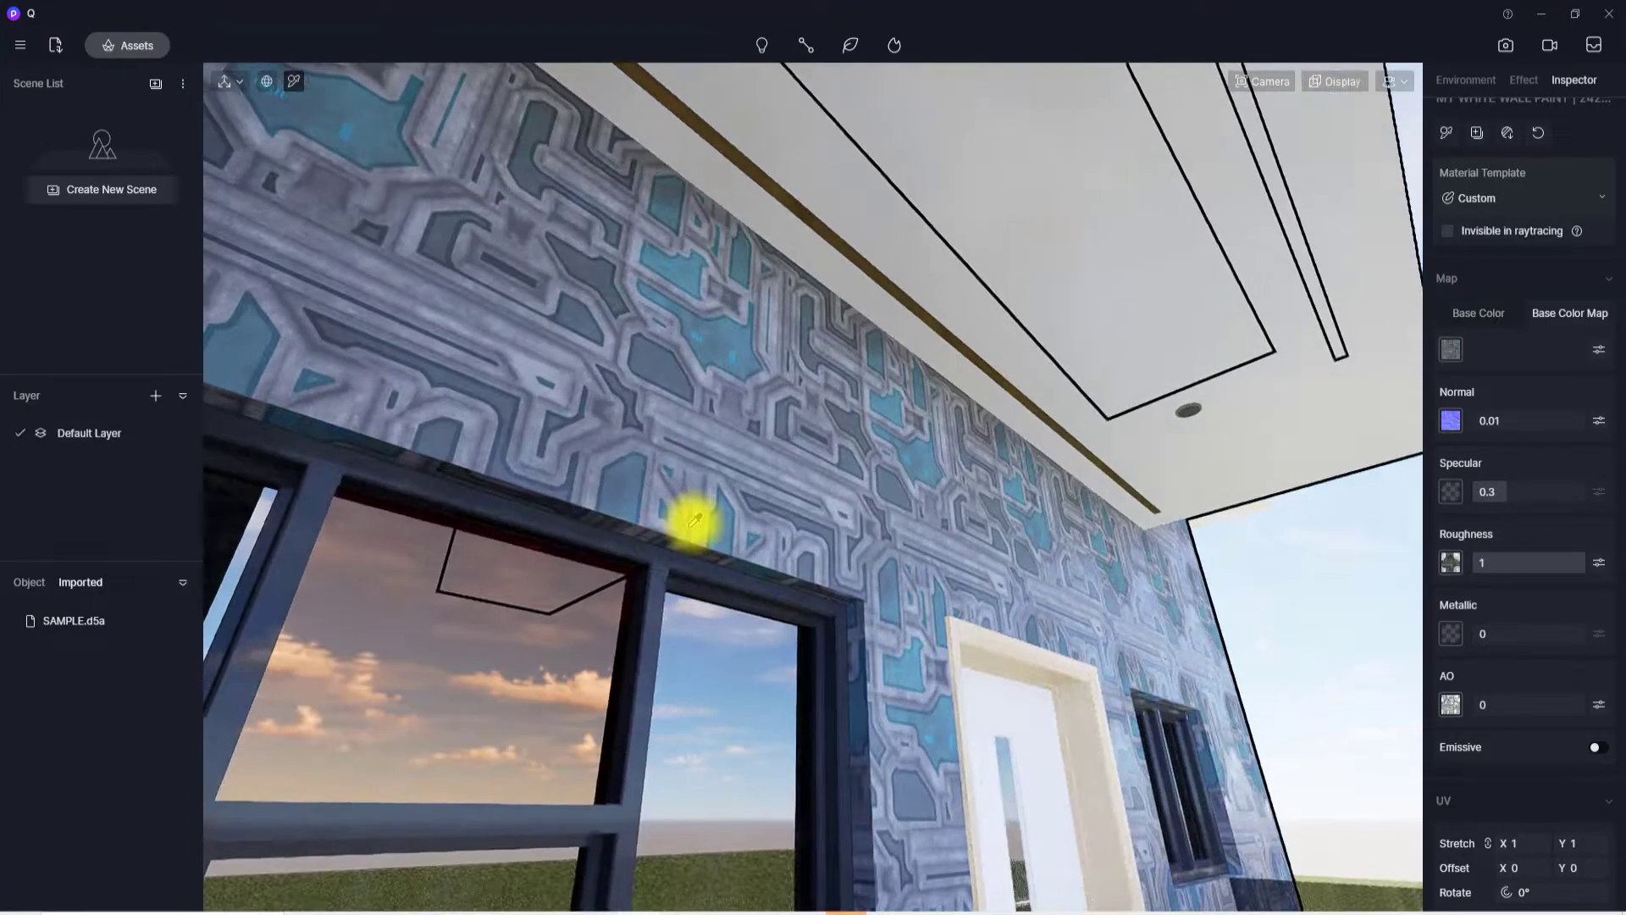
scroll(695, 520, "down", 5)
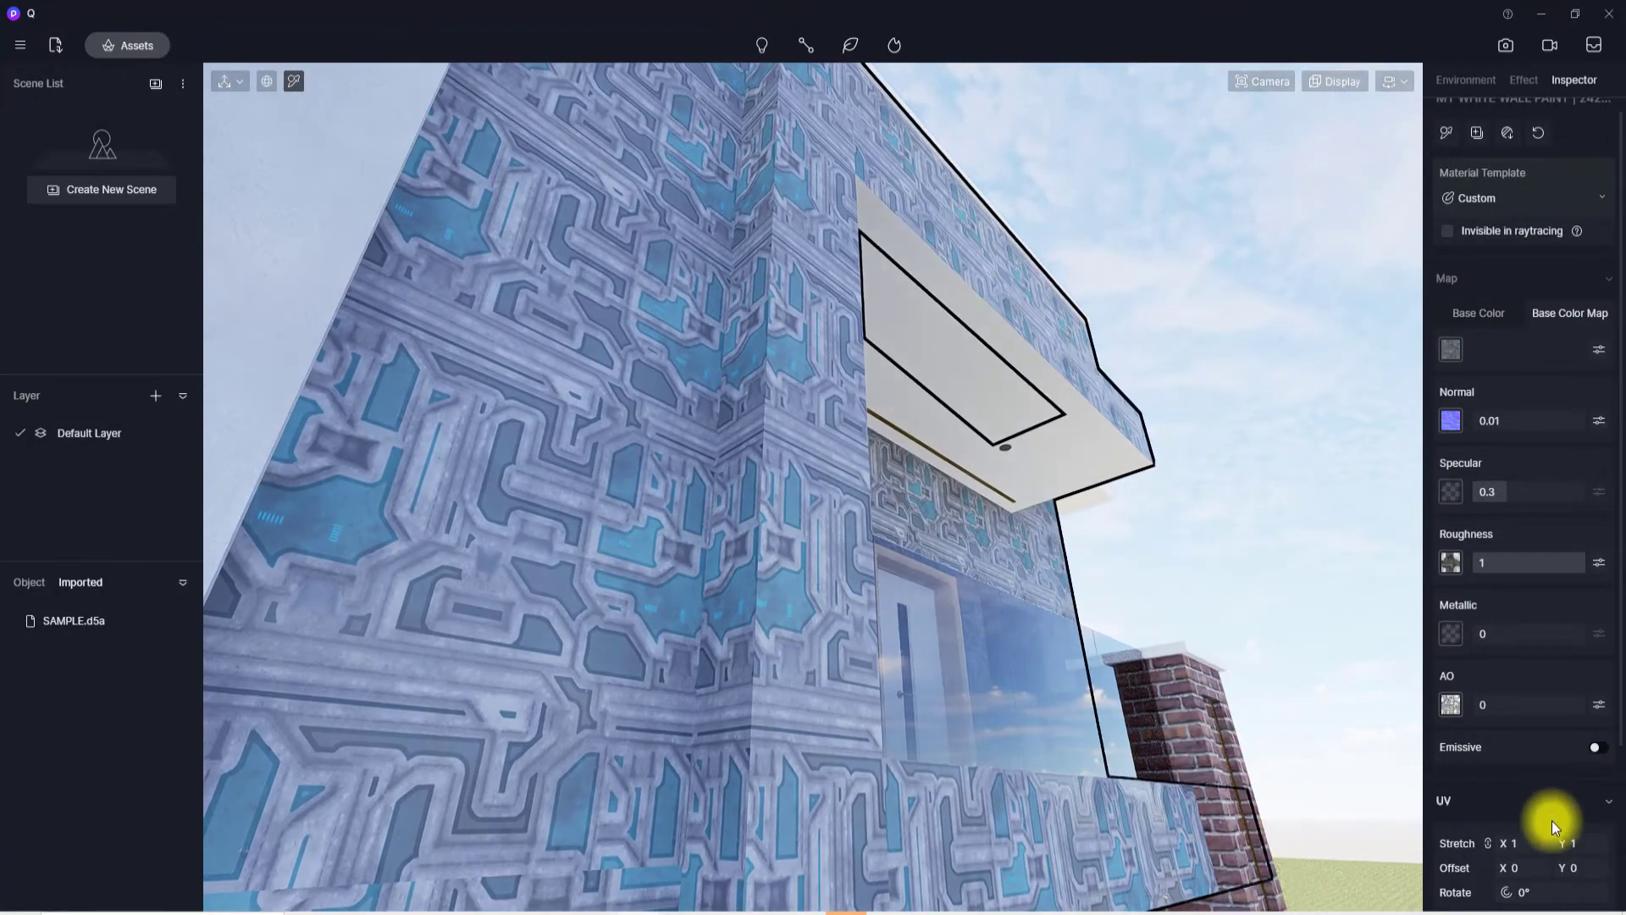
- Enable Round Corner on the wall material with a radius of 8.7
scroll(1554, 828, "down", 1)
scroll(1510, 822, "down", 2)
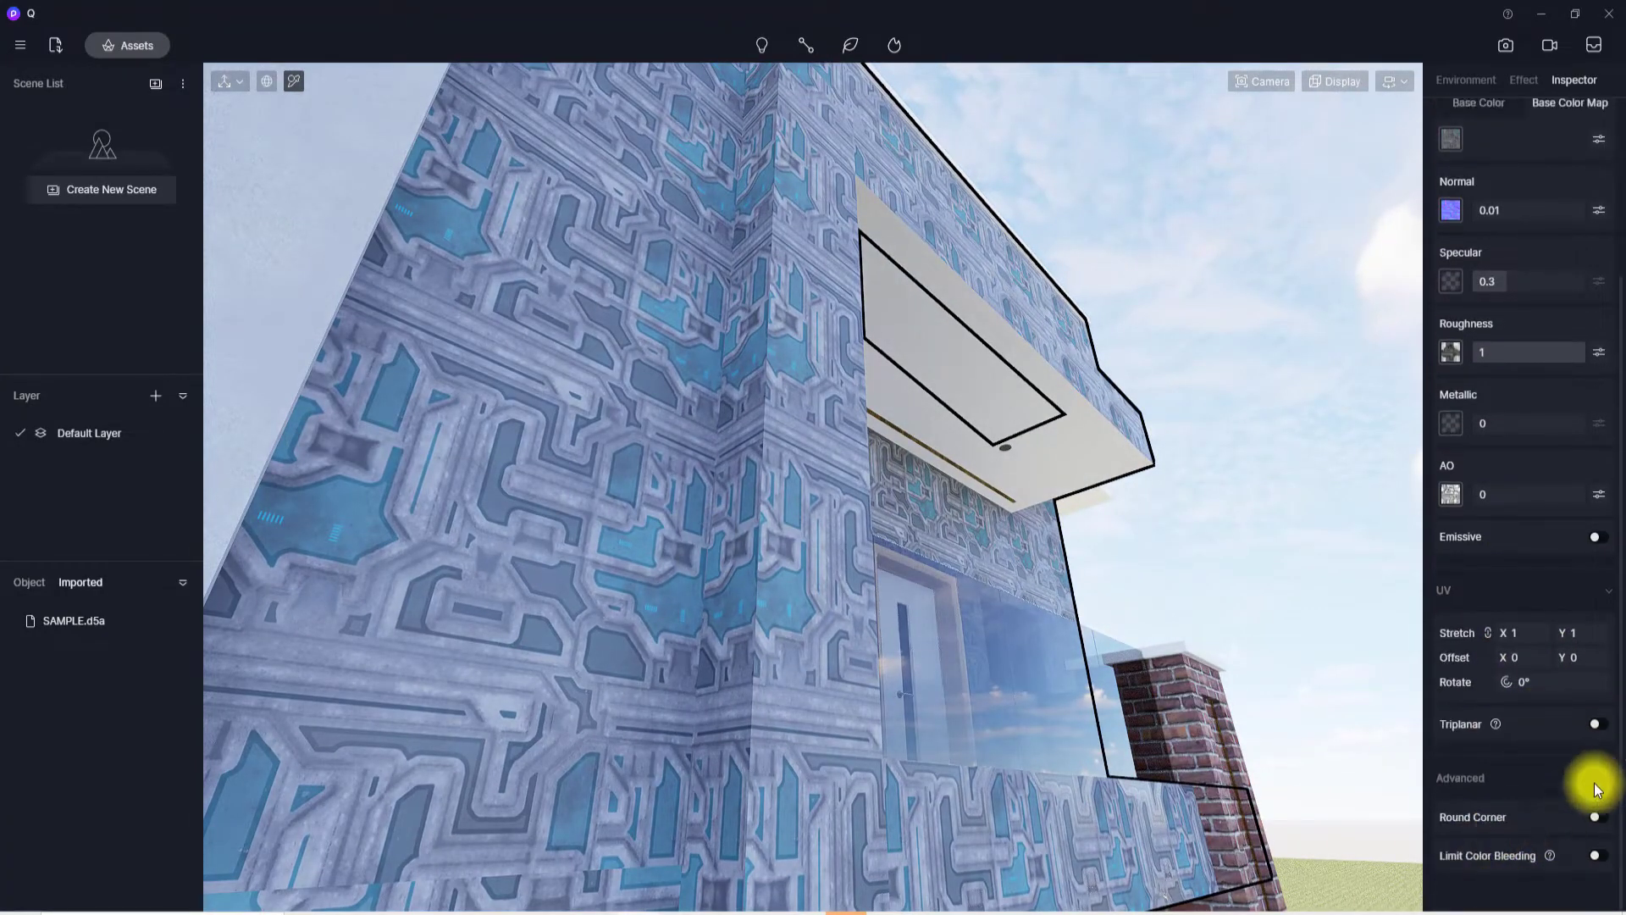
left_click(1598, 817)
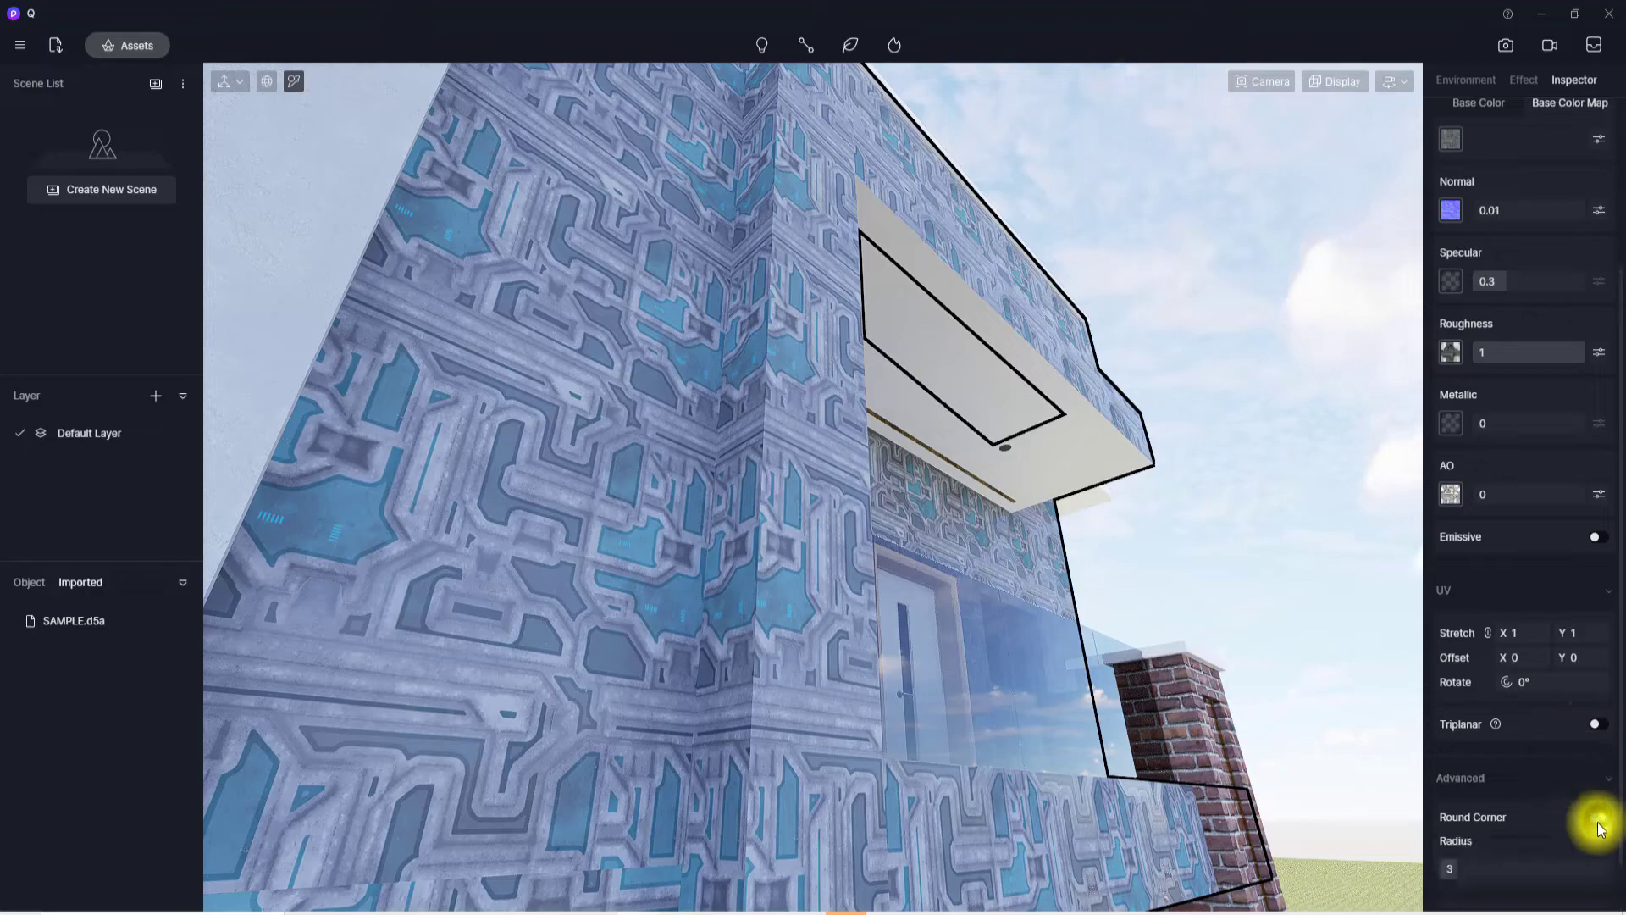
left_click_drag(1486, 872, 1489, 871)
- Examine the panel-textured walls around the building's front and side, including corners, windows and balconies
scroll(837, 508, "down", 5)
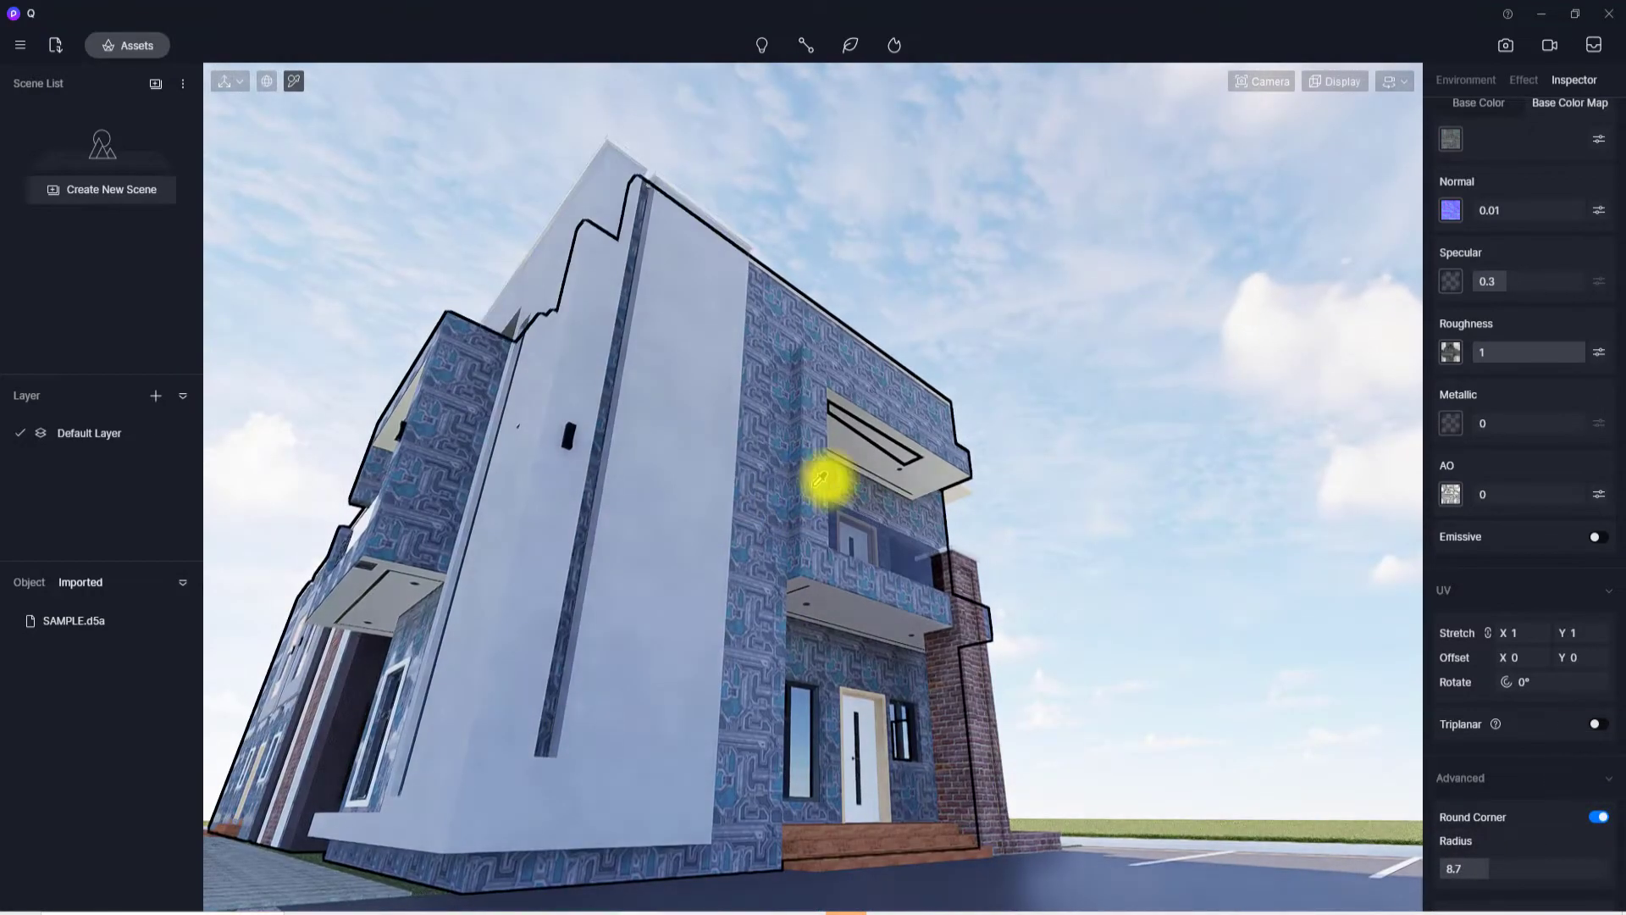
right_click_drag(834, 477, 667, 586)
scroll(835, 625, "up", 4)
scroll(836, 625, "up", 4)
right_click_drag(773, 643, 694, 660)
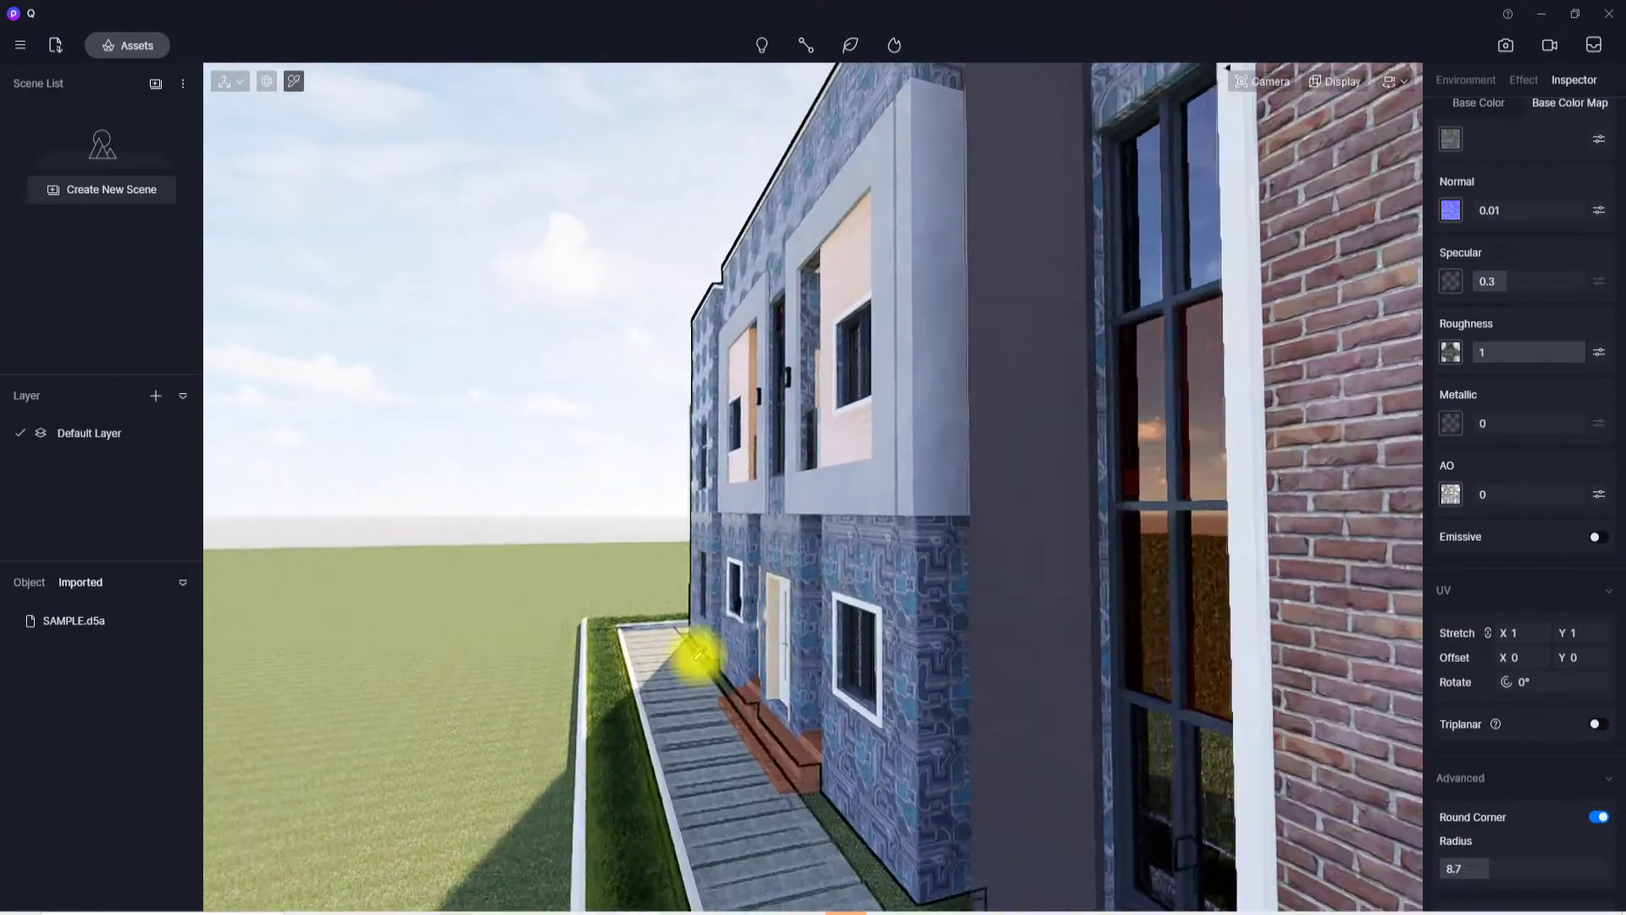
right_click_drag(748, 610, 1488, 864)
scroll(455, 563, "down", 5)
scroll(689, 581, "up", 4)
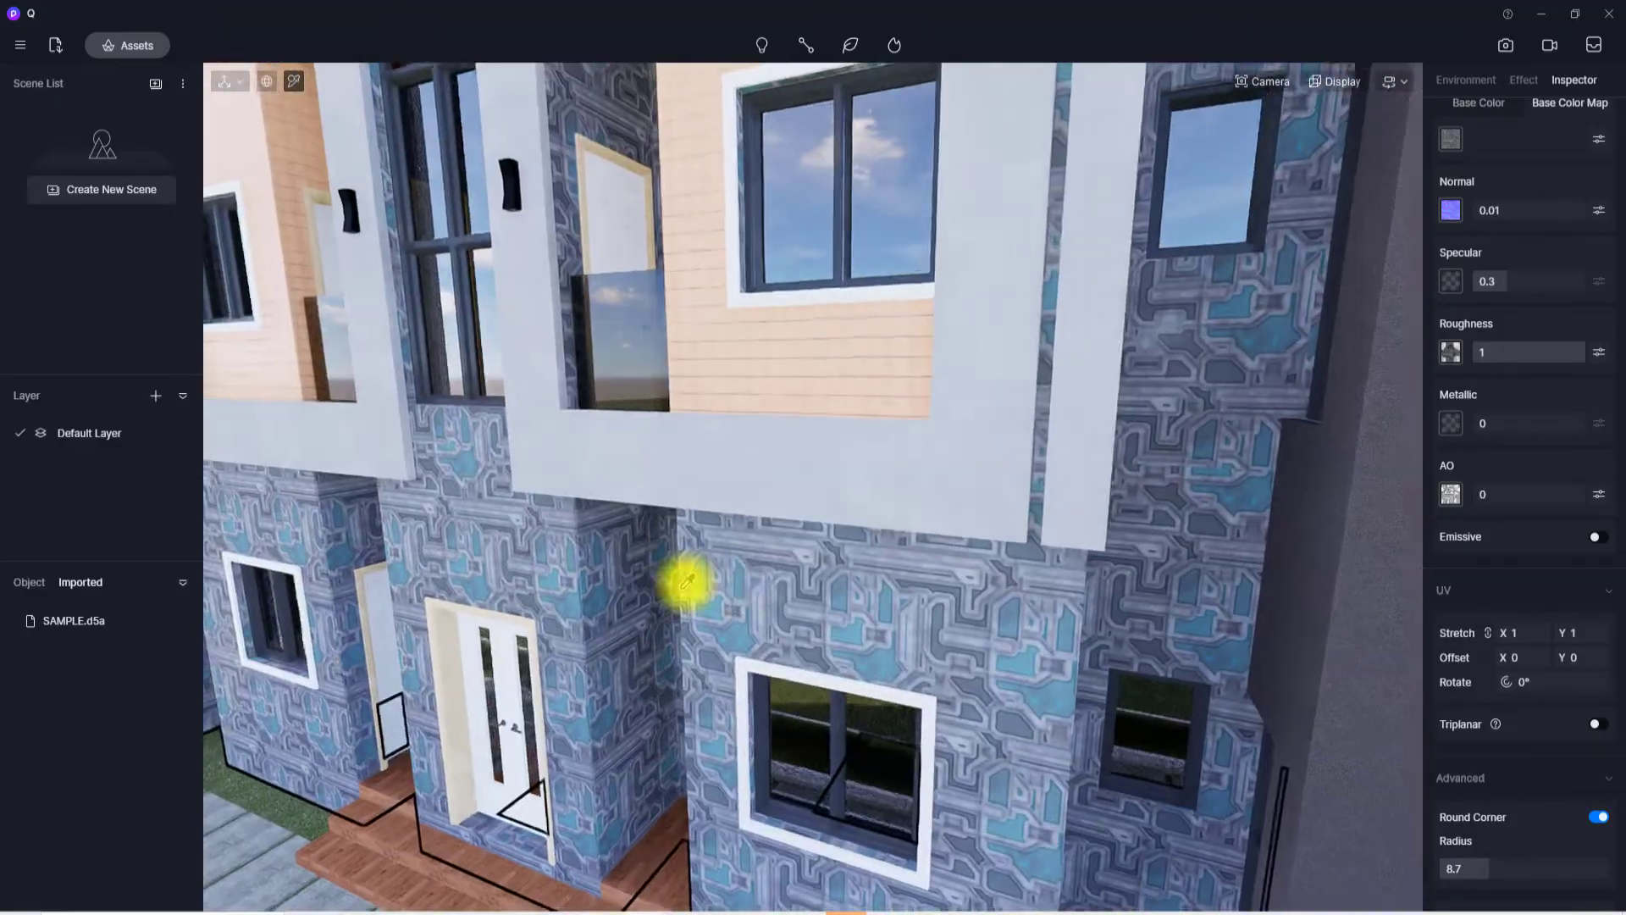
right_click_drag(985, 618, 670, 483)
scroll(727, 474, "down", 3)
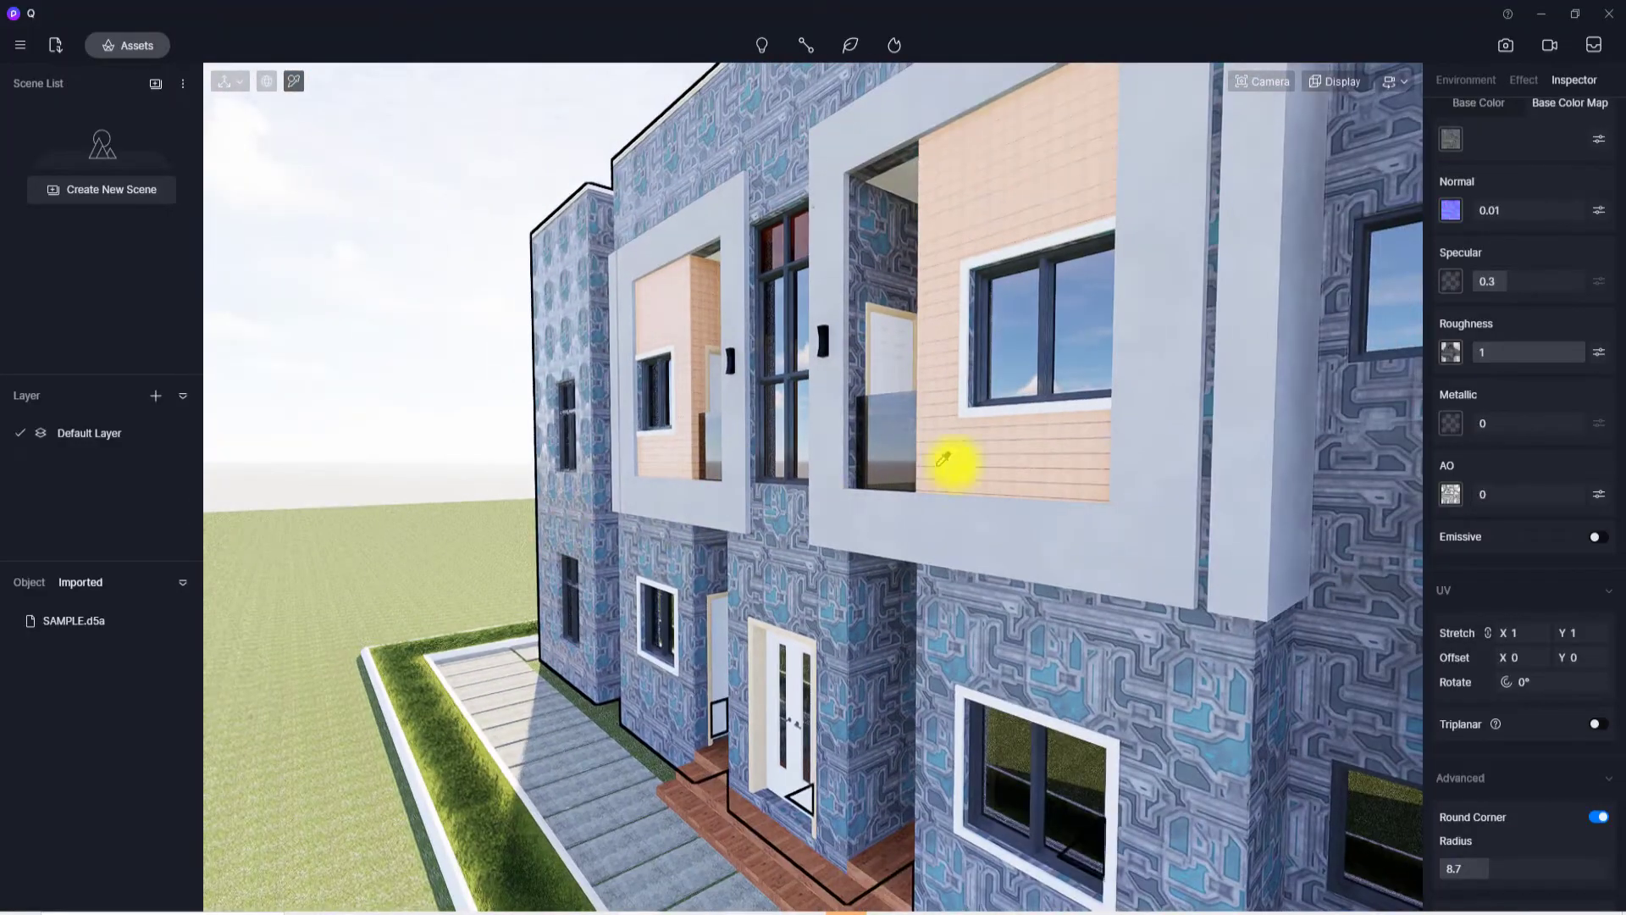
right_click_drag(951, 470, 739, 359)
scroll(628, 471, "down", 4)
right_click_drag(632, 466, 766, 567)
scroll(693, 567, "down", 3)
- Pick the balcony ceiling downlight's material and make it emissive with an intensity of 50
scroll(767, 568, "up", 4)
right_click_drag(1062, 497, 653, 588)
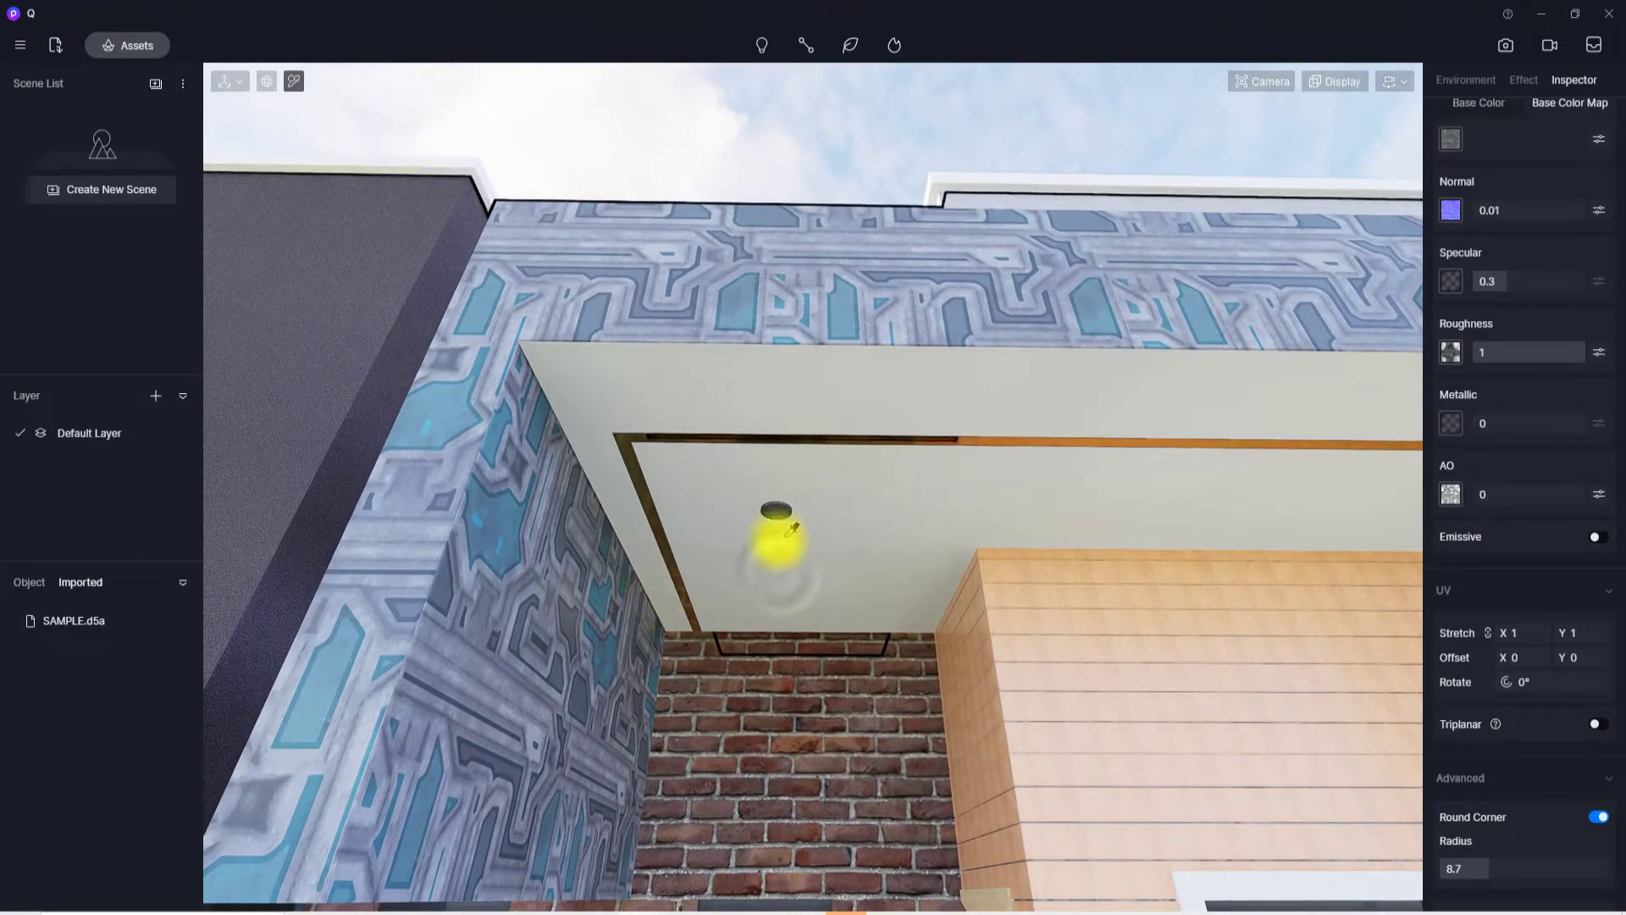
right_click_drag(780, 645, 871, 423)
left_click(869, 424)
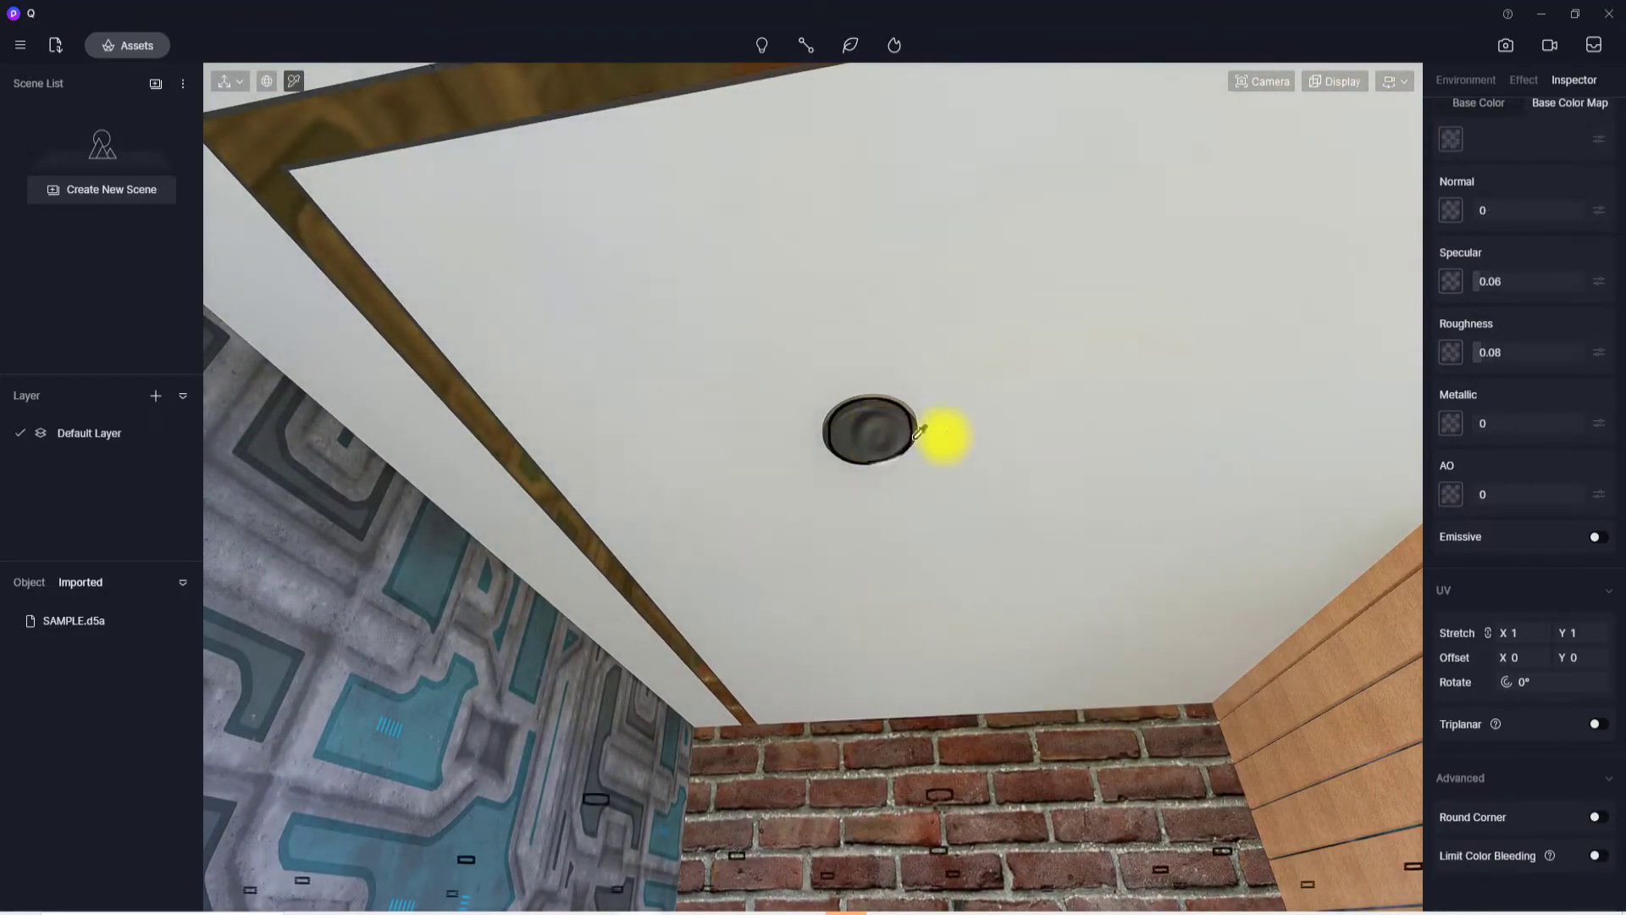
left_click(1597, 539)
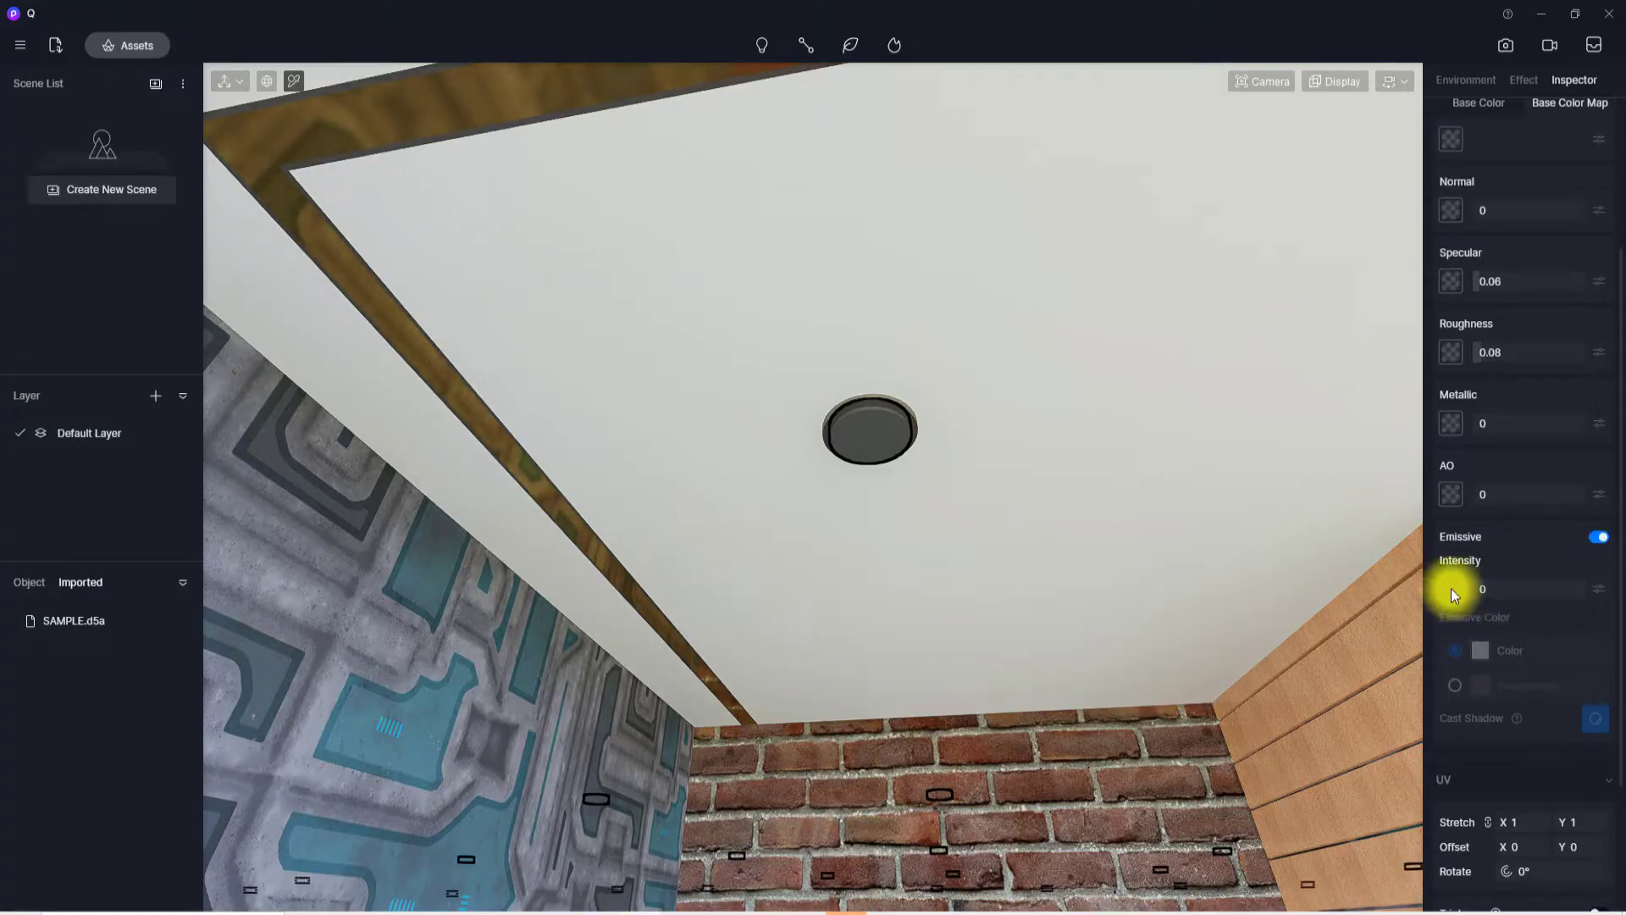
left_click(1497, 588)
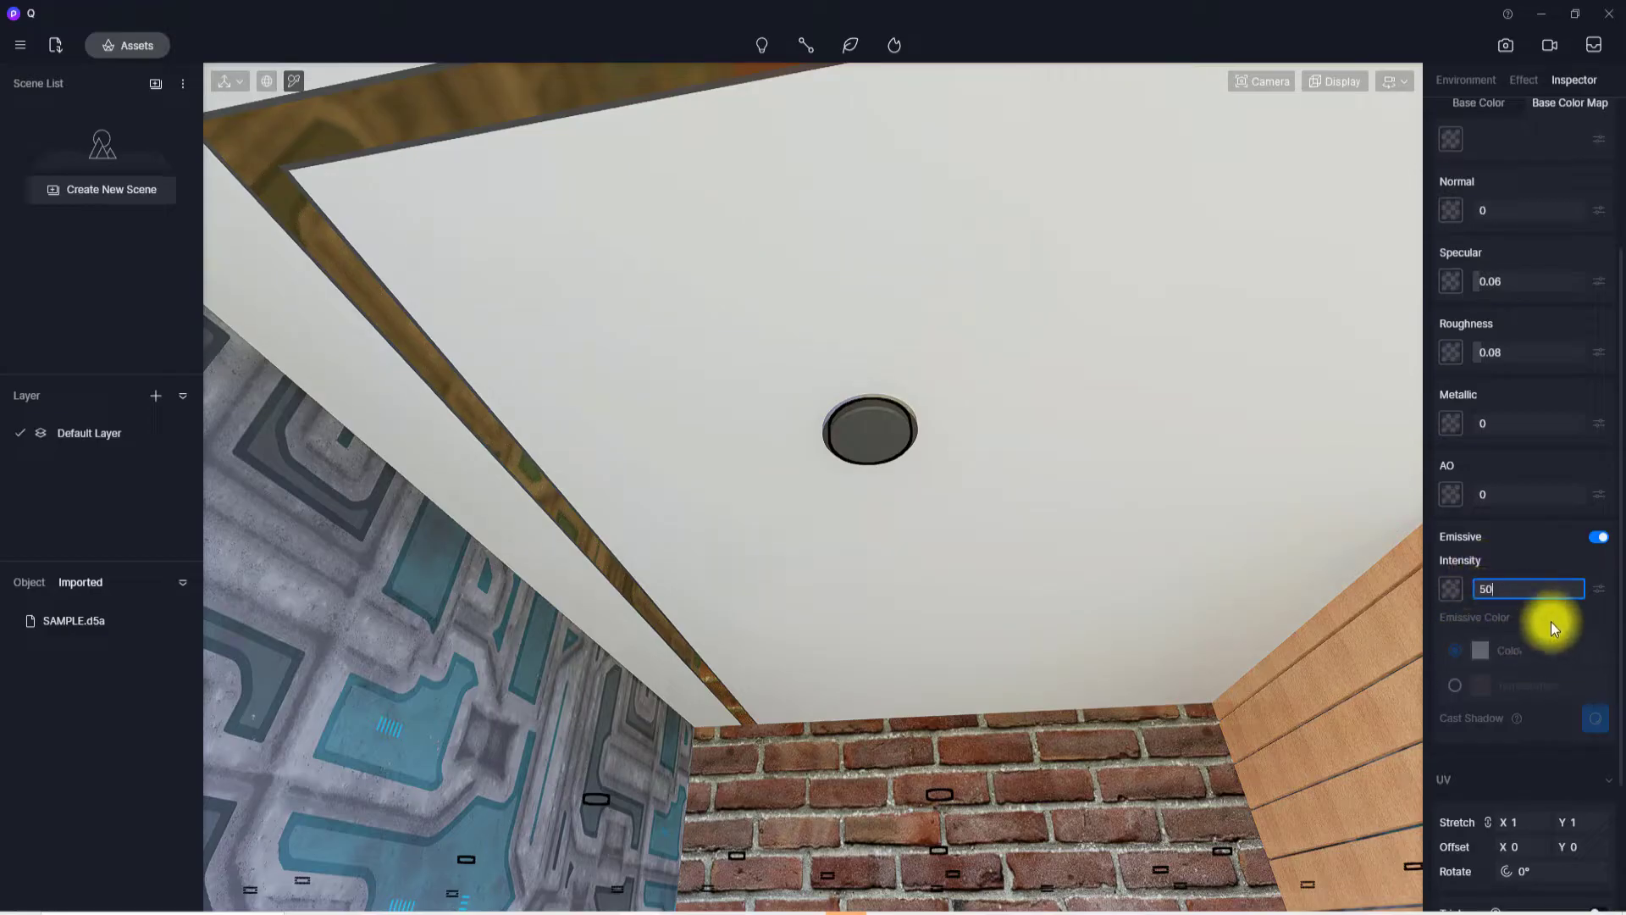
type("50")
key("Return")
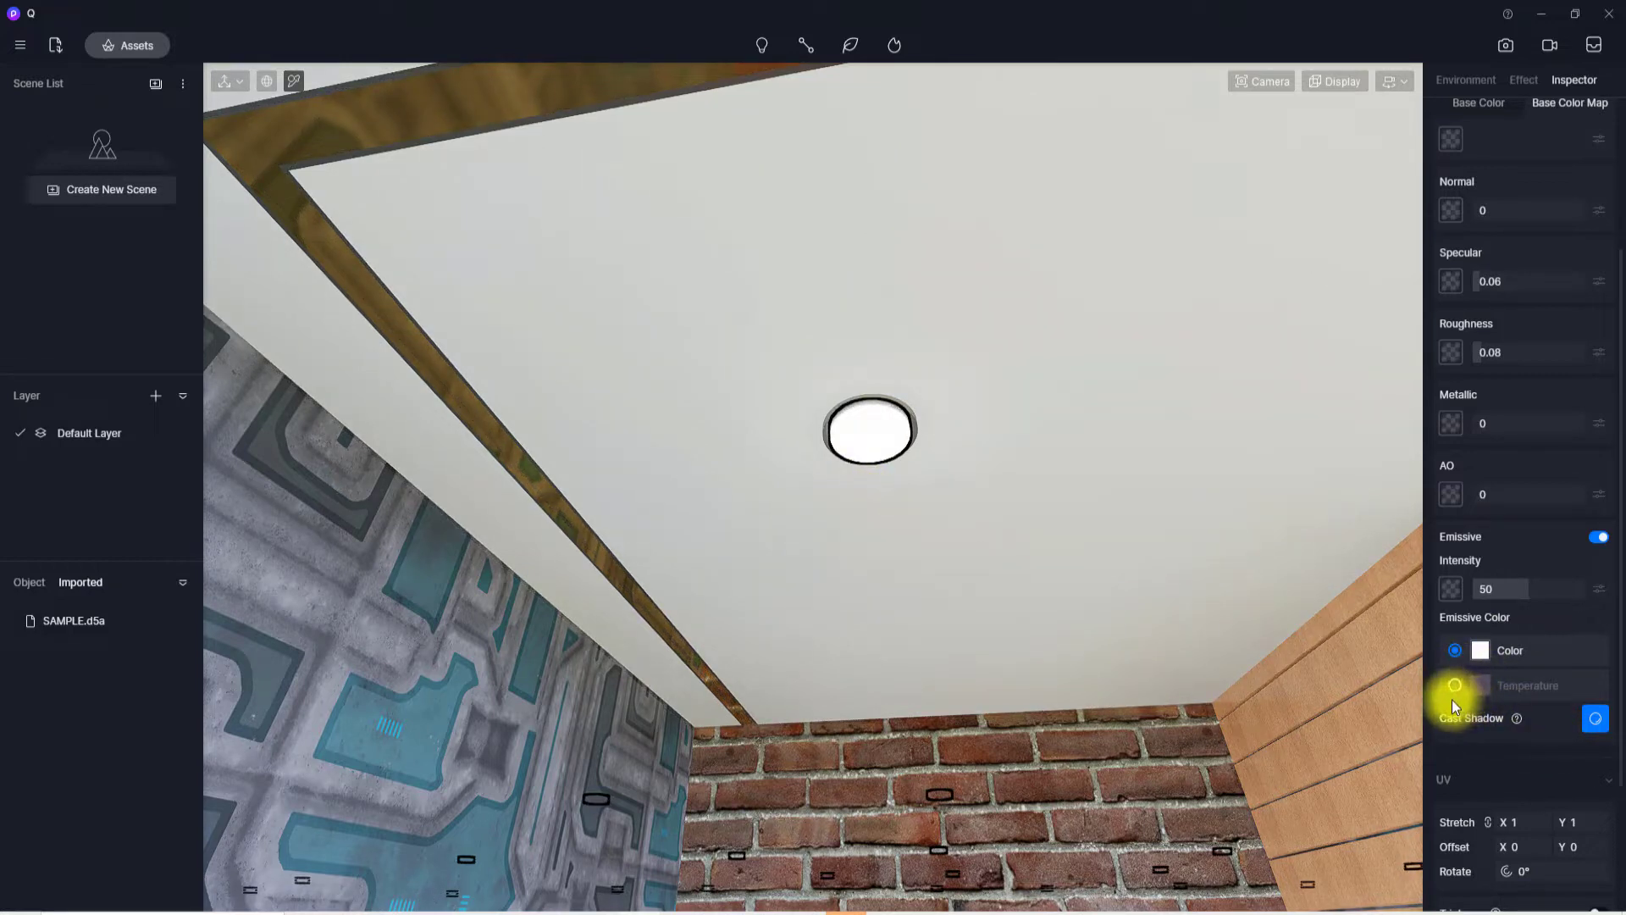
- Set the balcony downlight's emissive color to red with HSV values 0, 100 and 74
left_click(1483, 650)
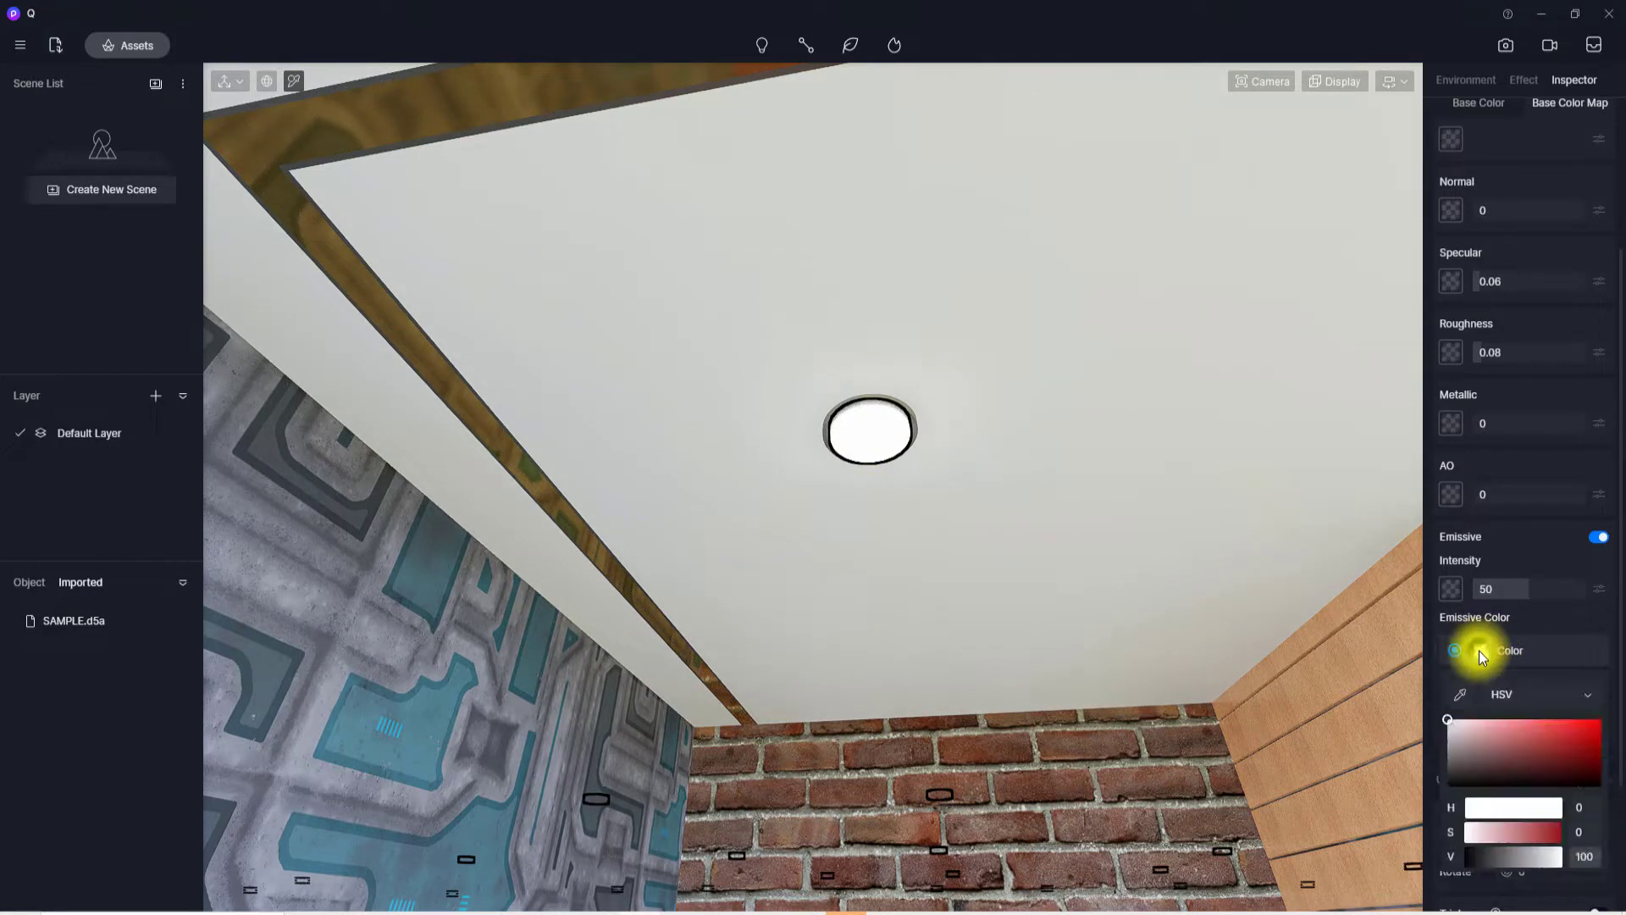
left_click_drag(1542, 728, 1619, 744)
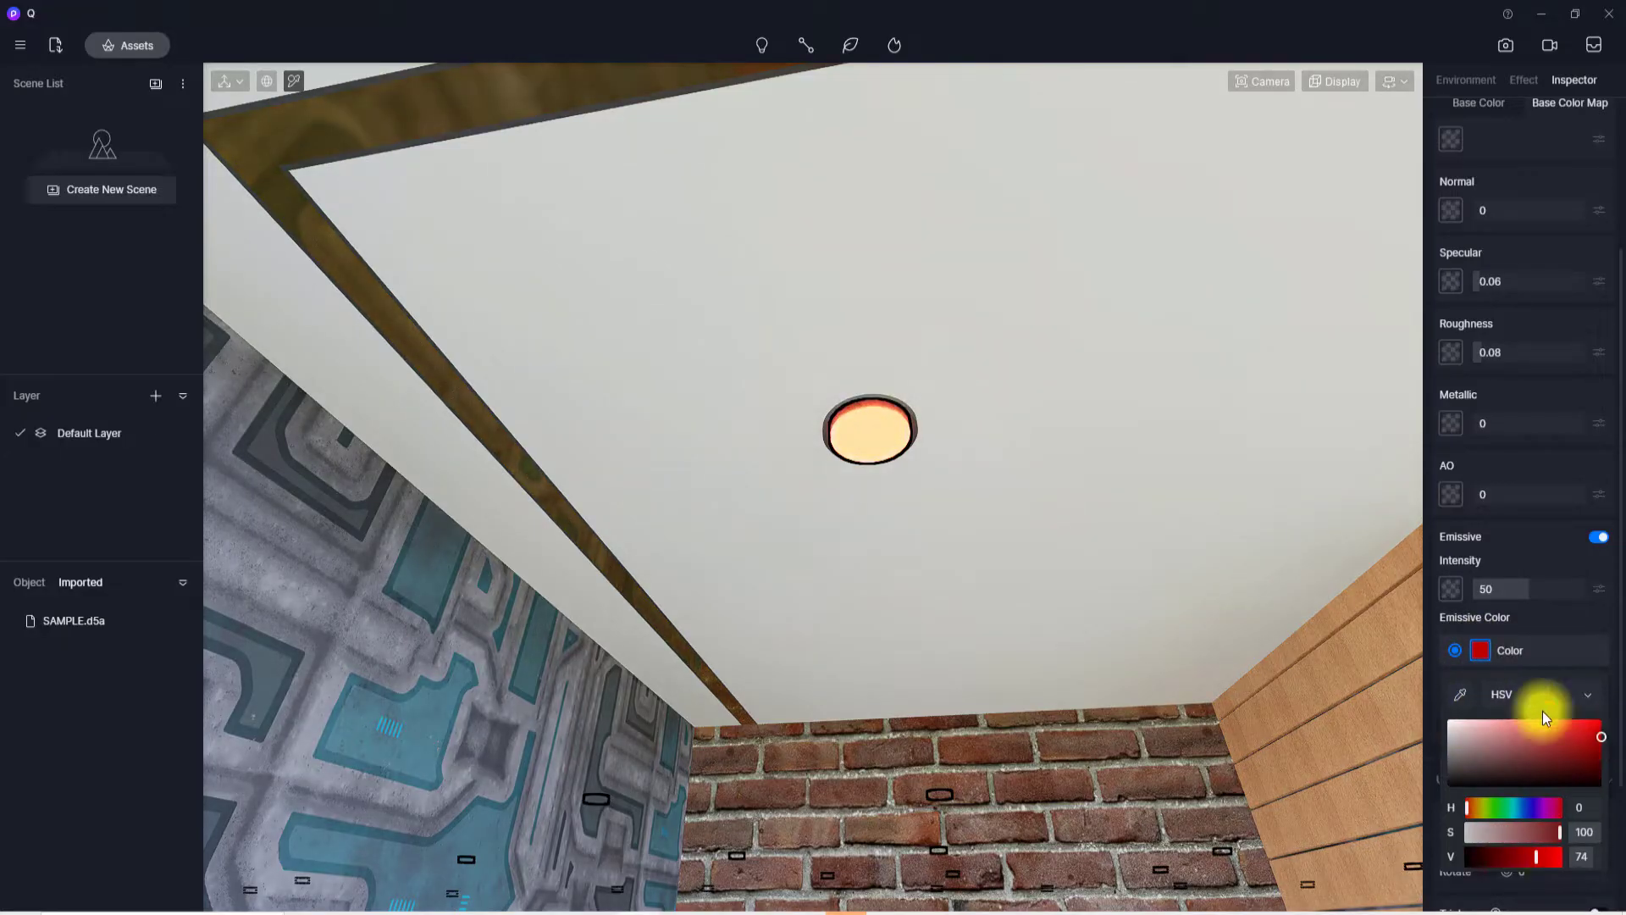
left_click(1465, 659)
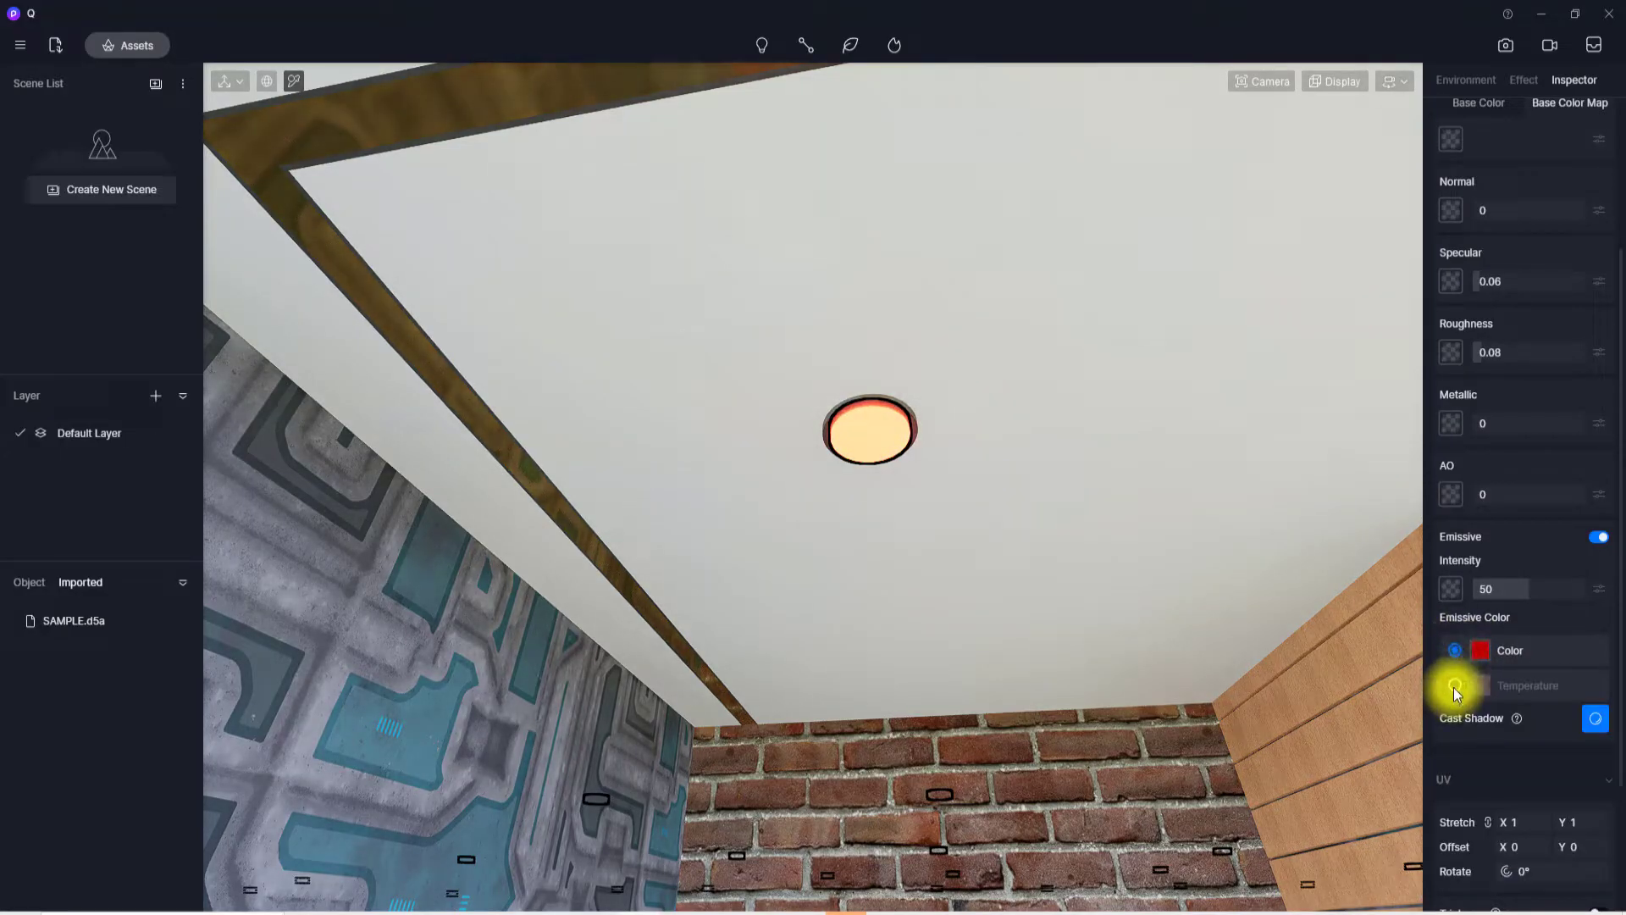
- Switch the downlight's emissive color to temperature mode and set it to a warm 2750
left_click(1453, 688)
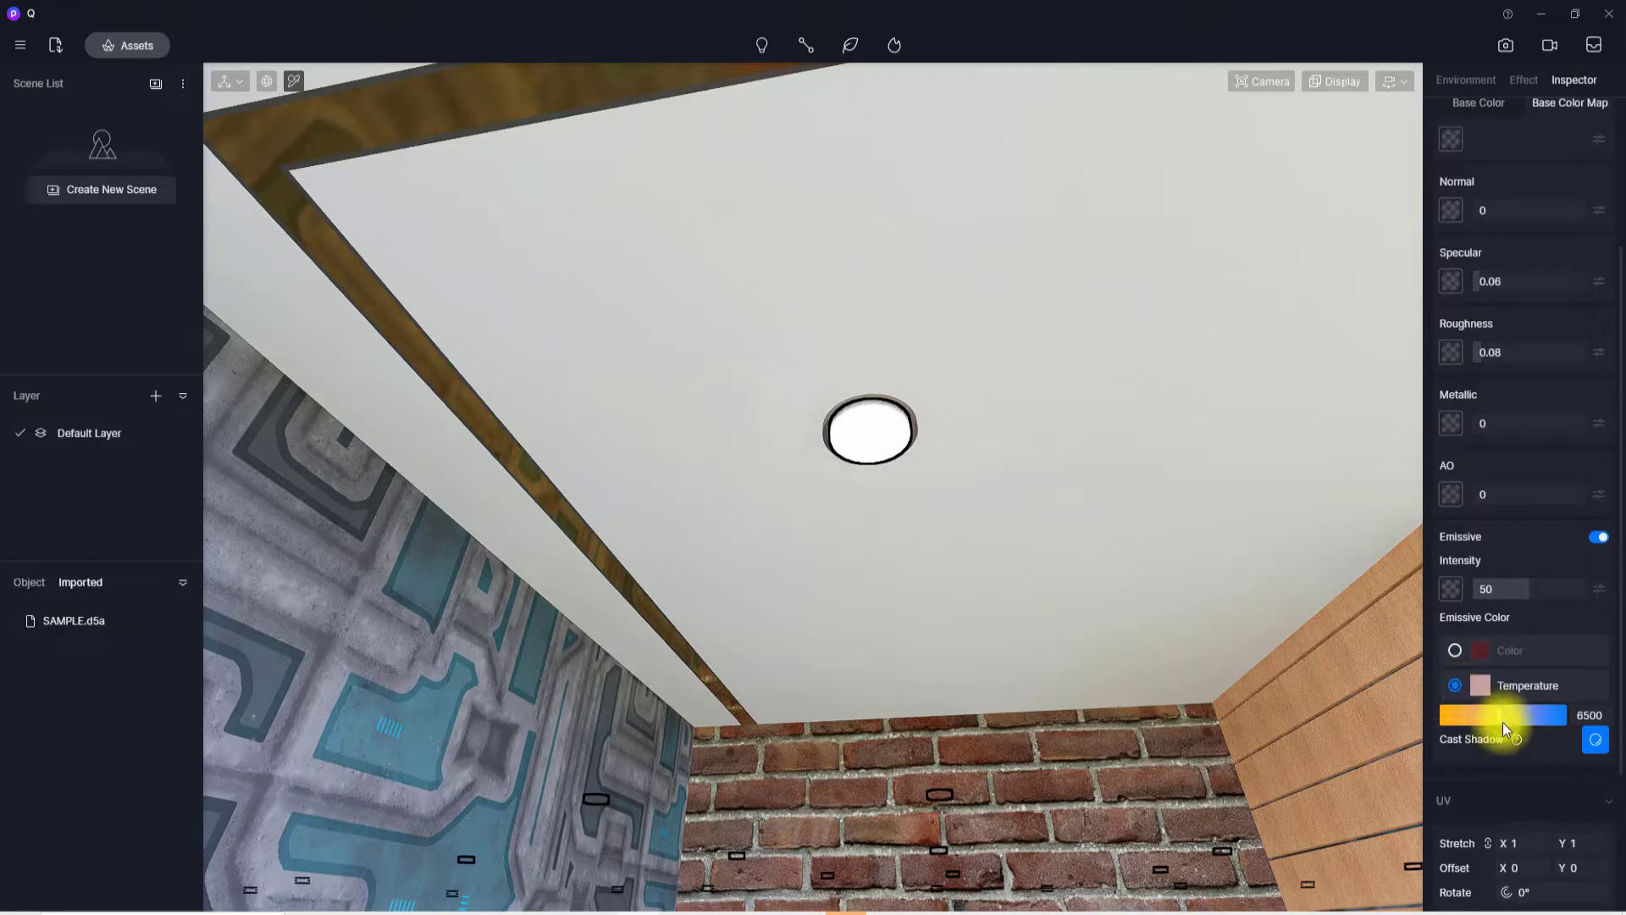
mouse_move(1487, 720)
left_mouse_down()
mouse_move(1441, 715)
mouse_move(1455, 718)
left_mouse_up()
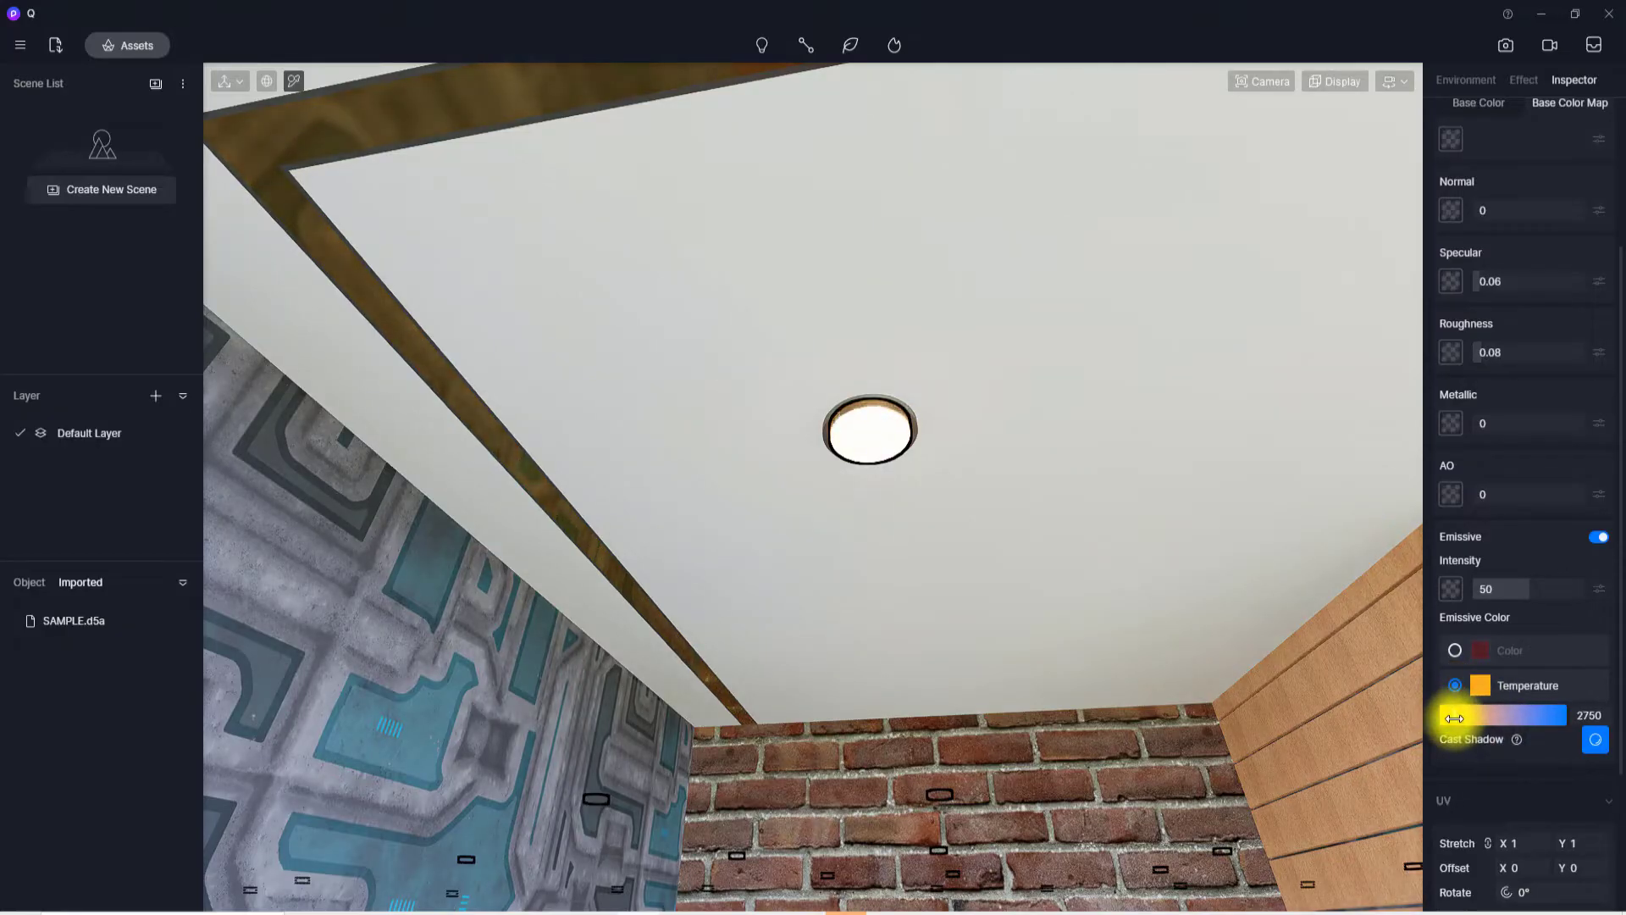
- Examine the textured building from outside, from the long side facade round to the entrance steps and lit balcony
right_click_drag(826, 644, 585, 856)
scroll(882, 621, "down", 10)
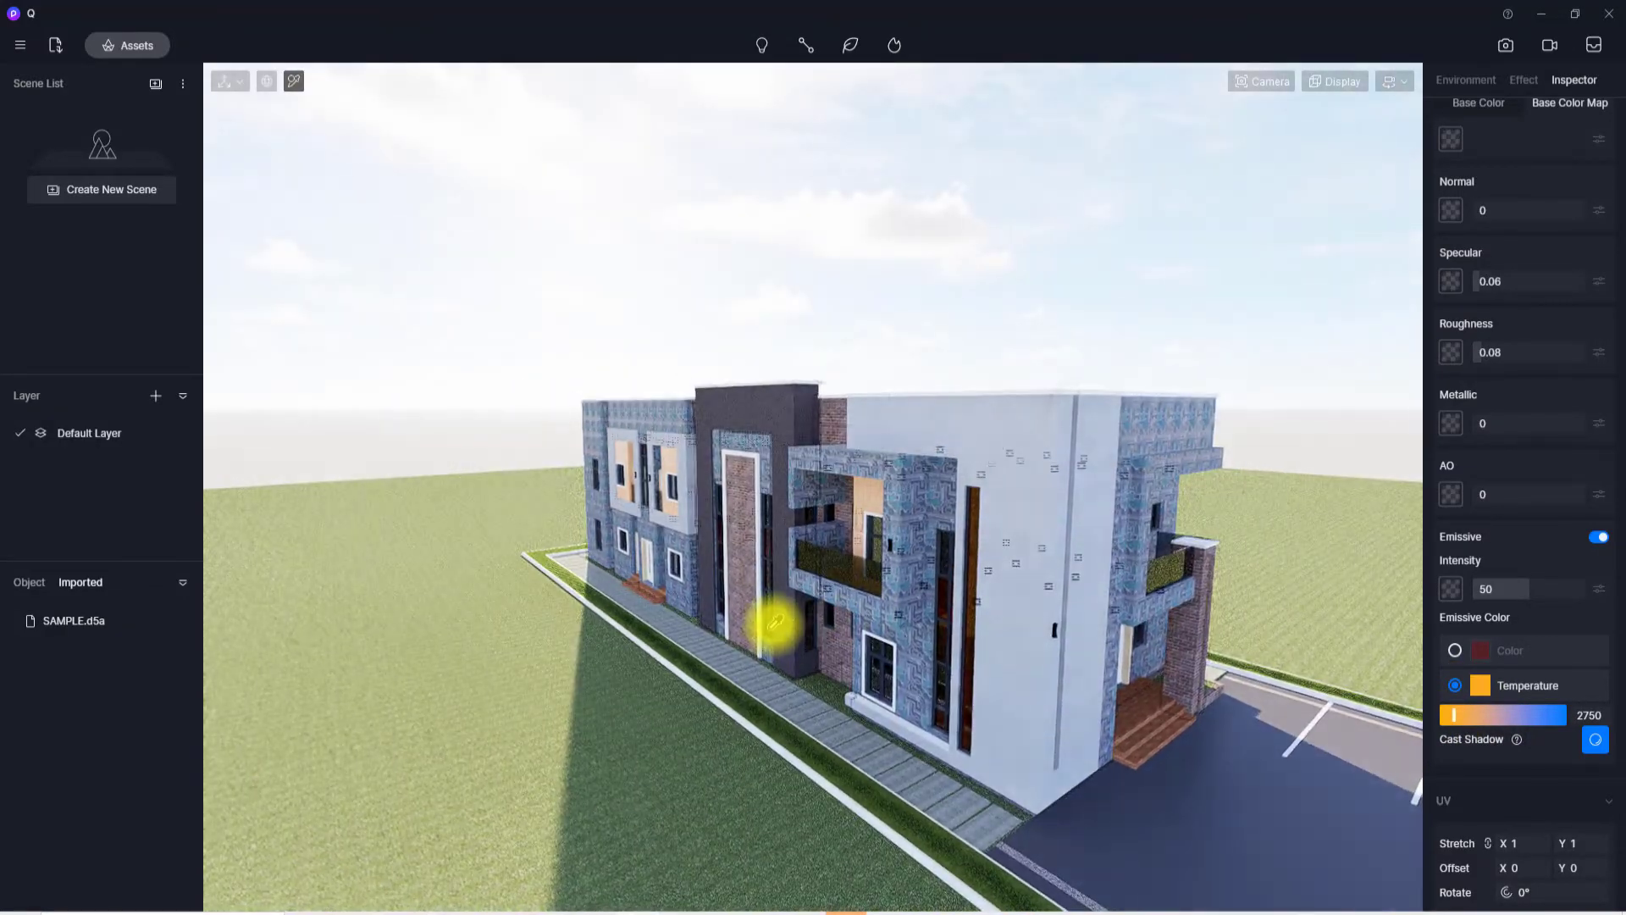
scroll(1002, 770, "up", 6)
right_click_drag(775, 622, 644, 584)
scroll(635, 551, "down", 8)
scroll(628, 574, "up", 4)
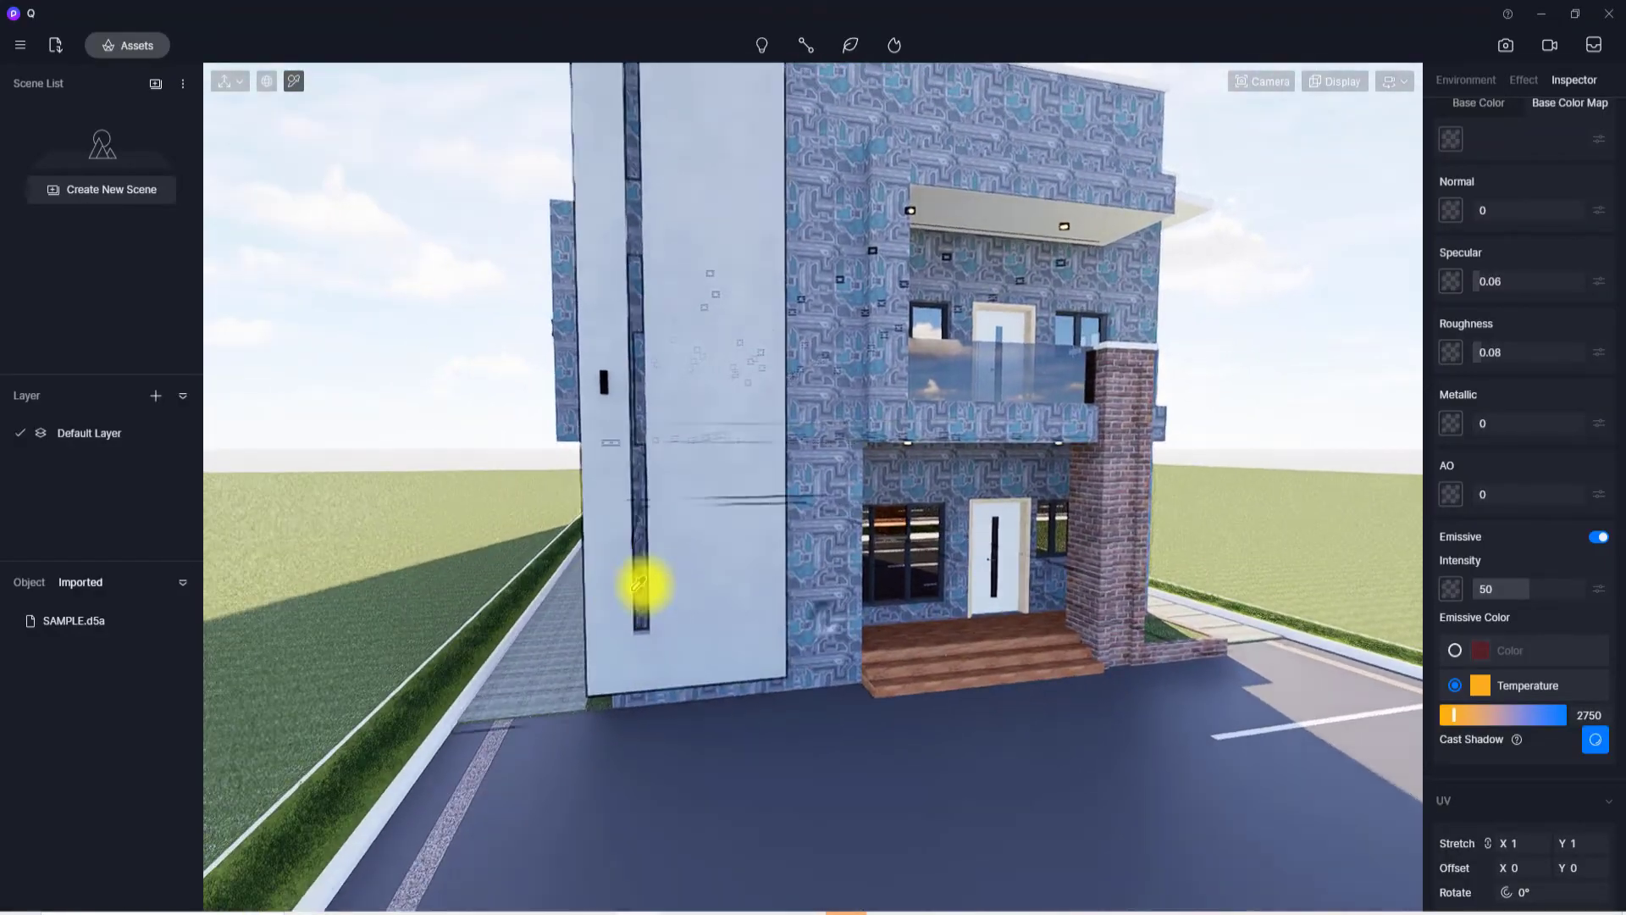
left_click(654, 562)
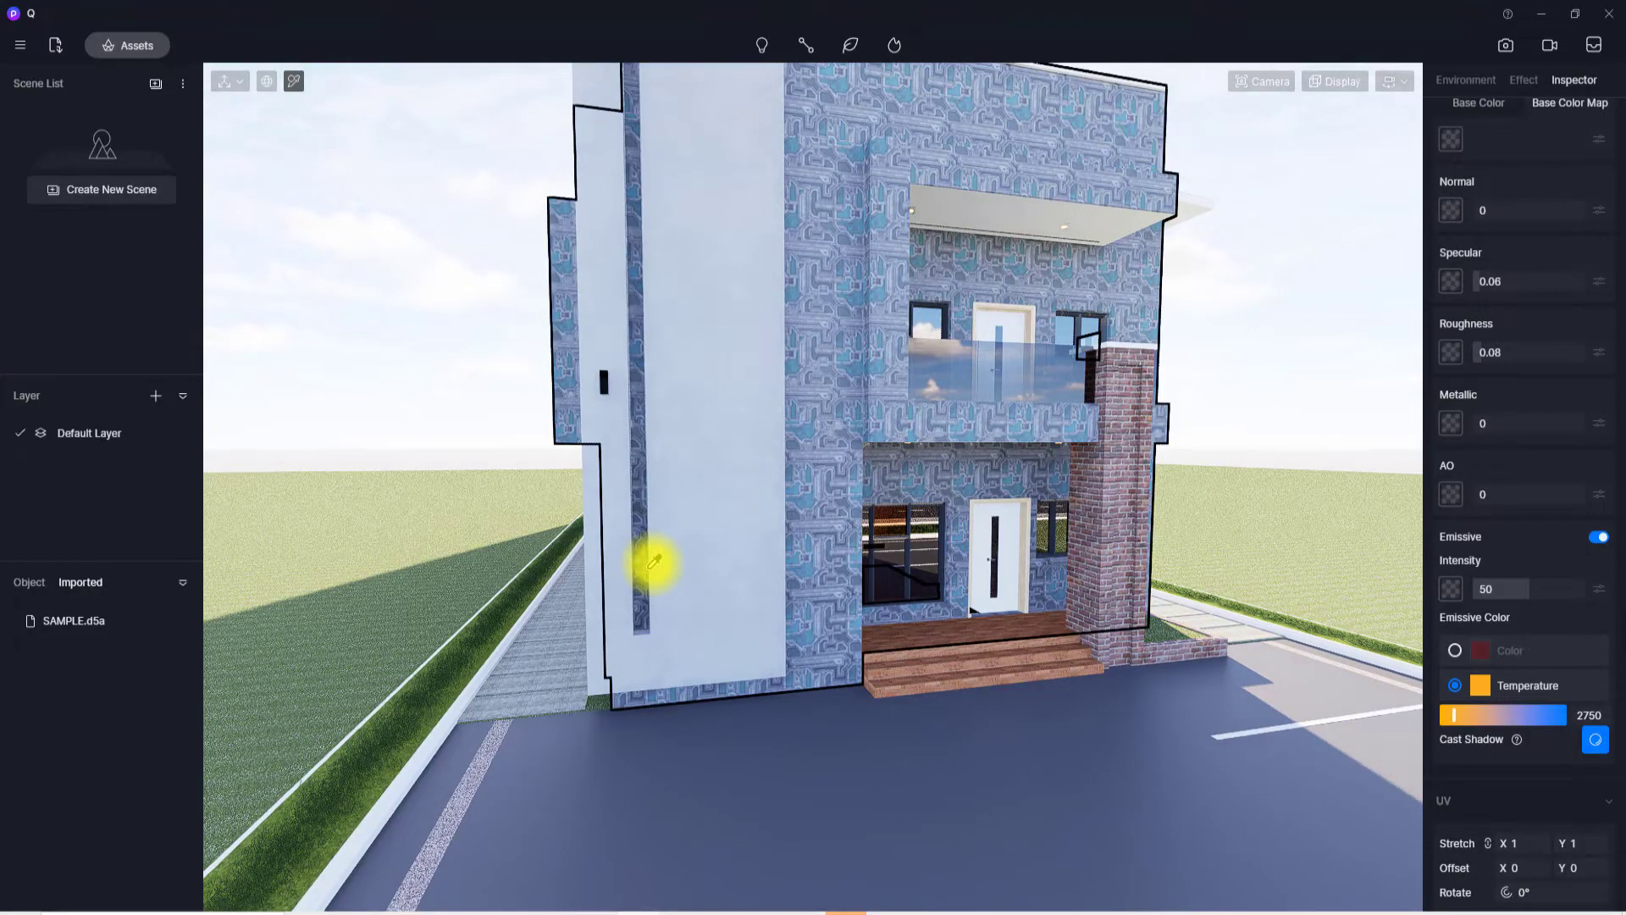
left_click(659, 556)
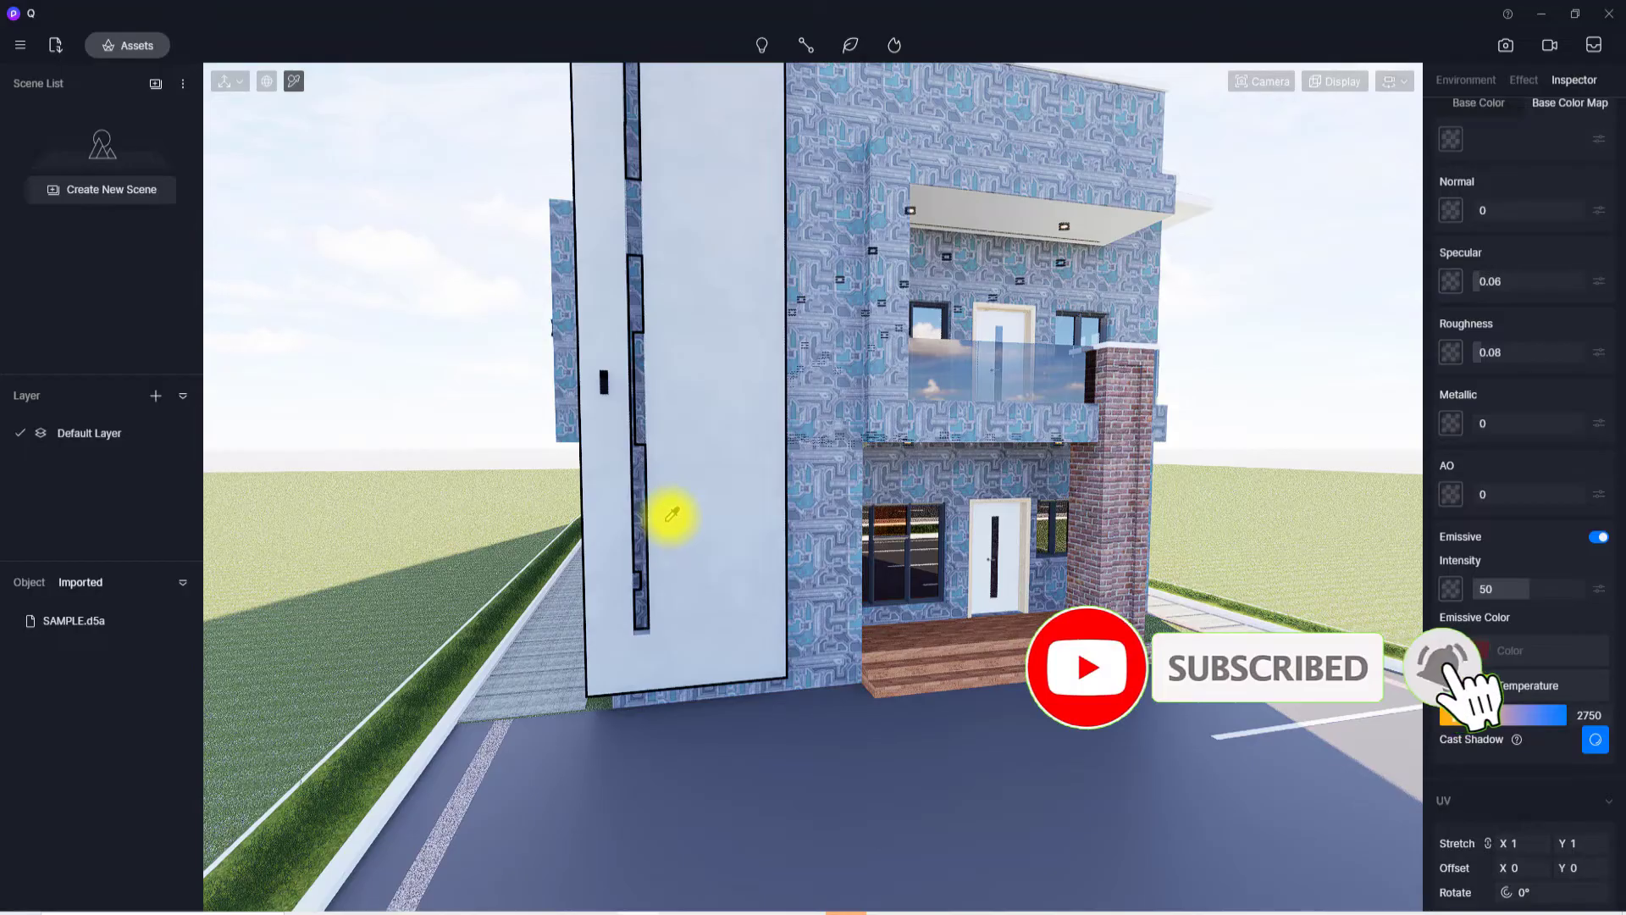
left_click(641, 496)
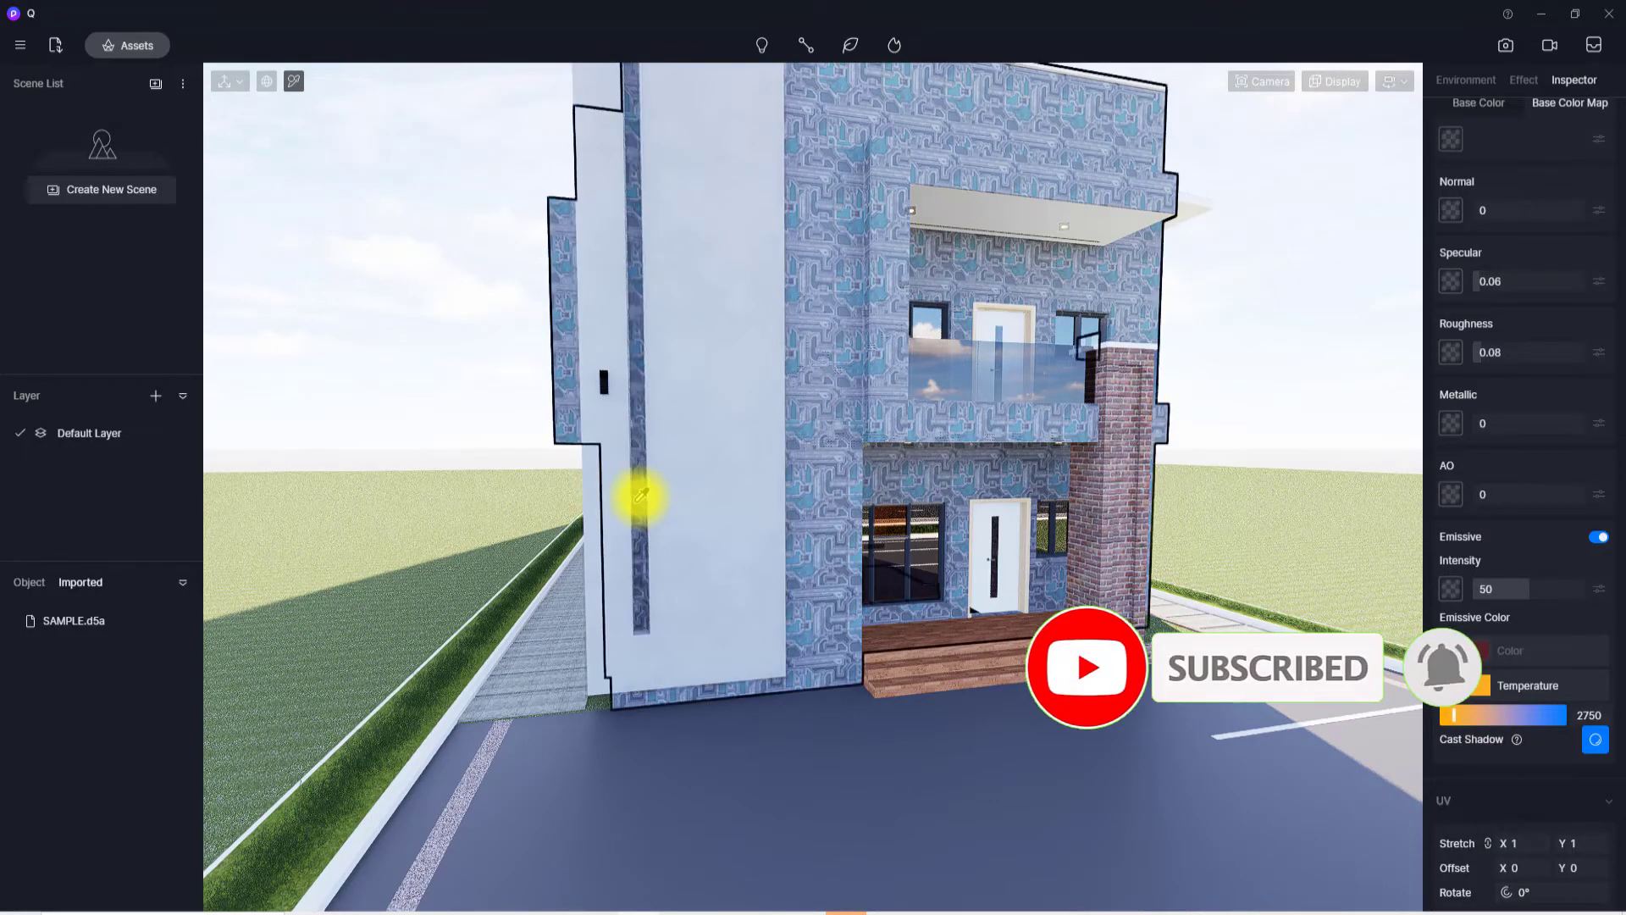
left_click(639, 495)
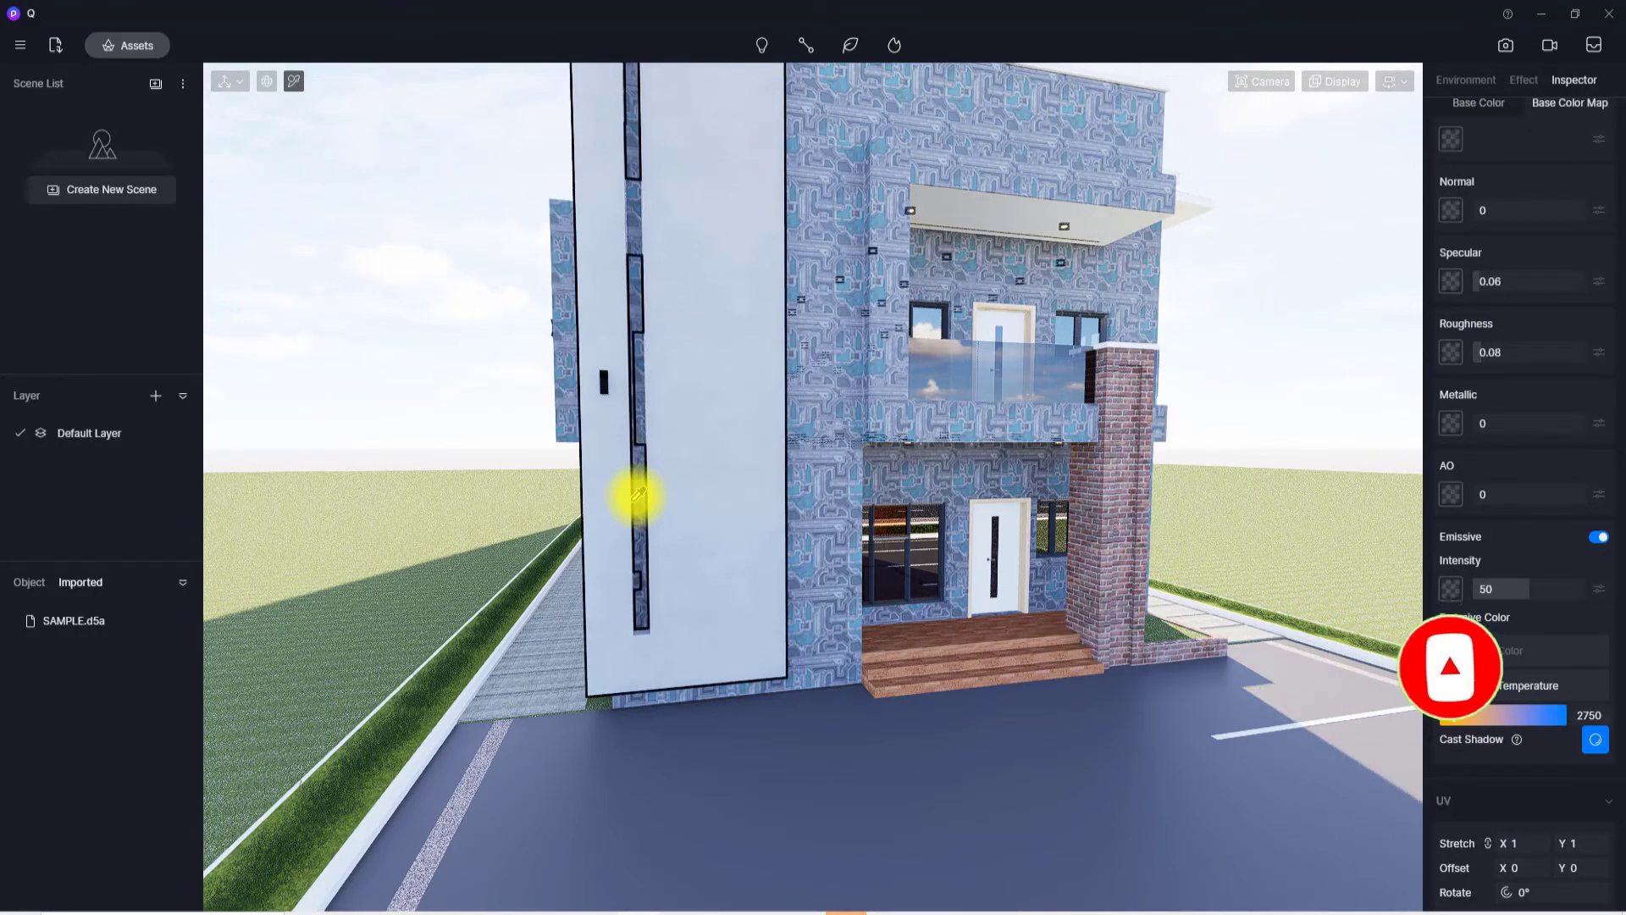
left_click(631, 493)
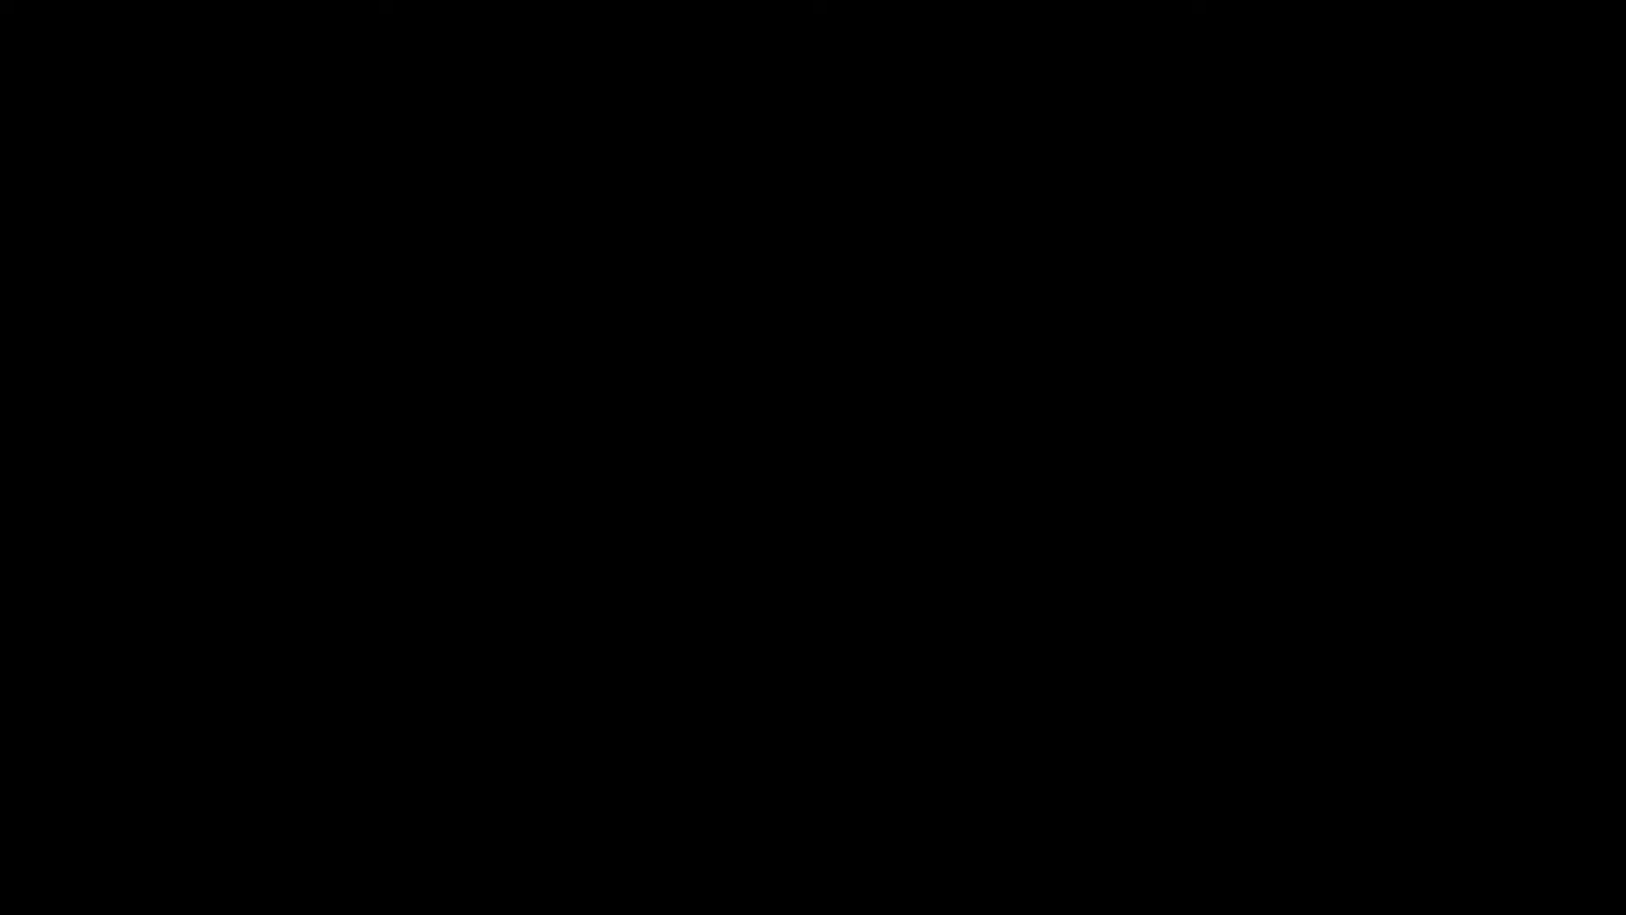